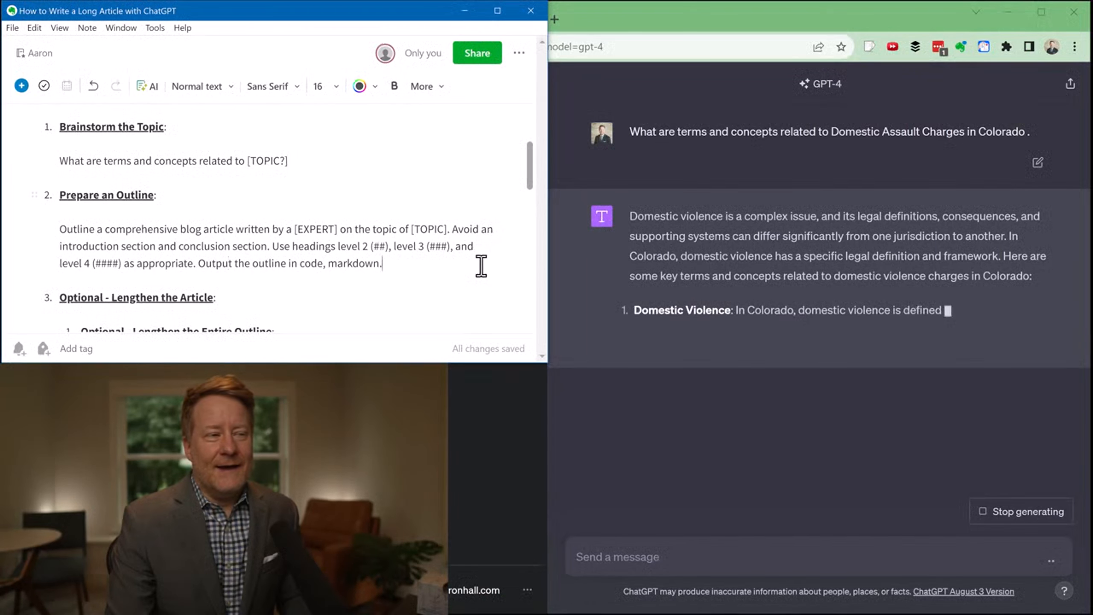
Copy the "Prepare an Outline" prompt from the note and paste it into the ChatGPT message box in the browser.
left_click_drag(430, 264, 43, 228)
key("ctrl+c")
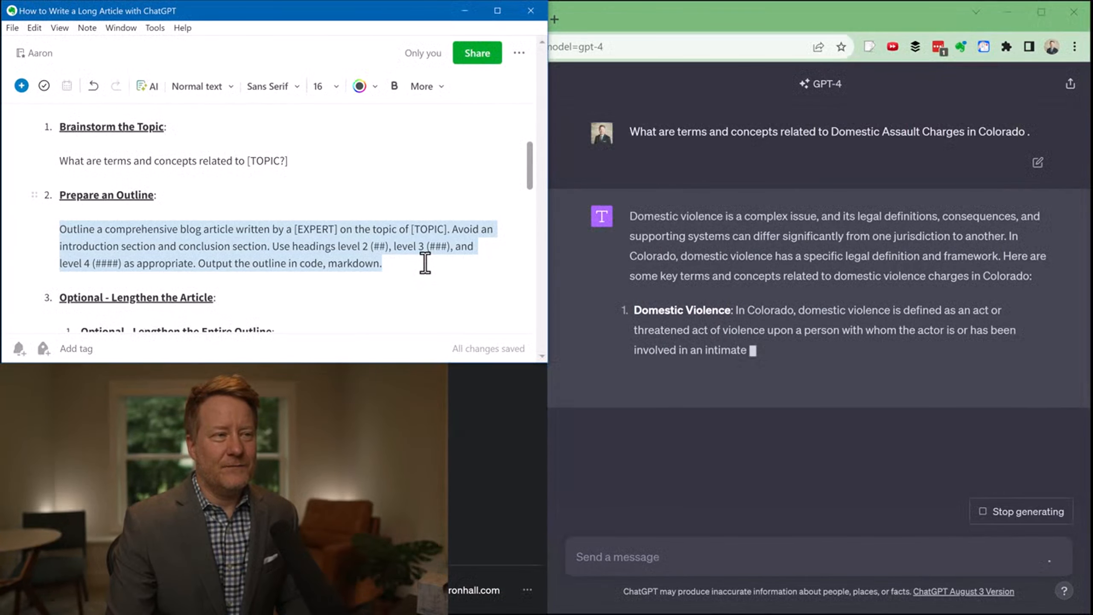
left_click(617, 558)
key("ctrl+v")
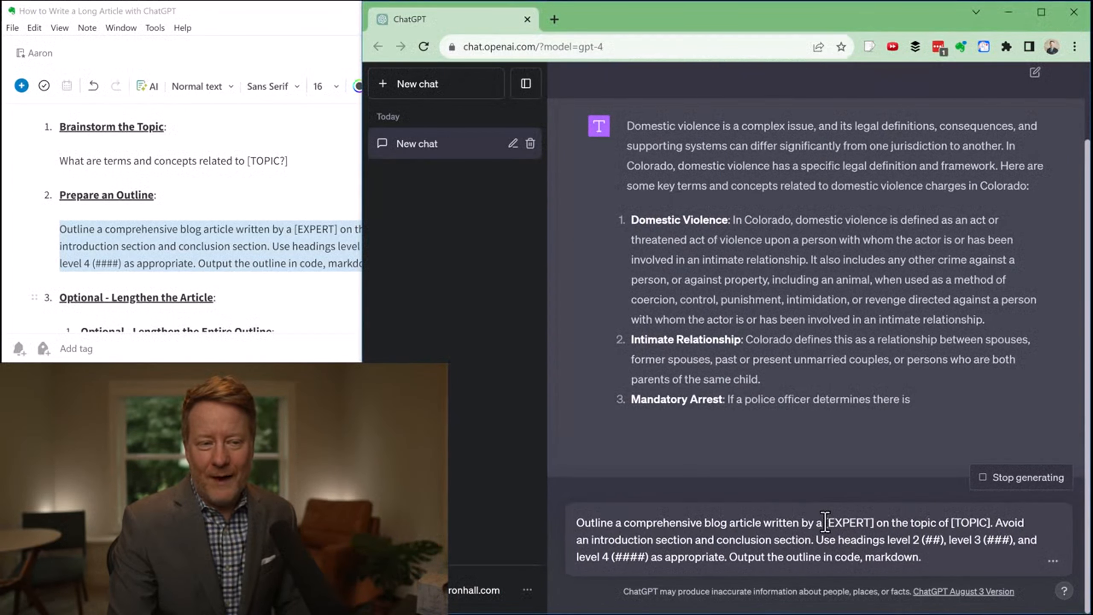
Replace the prompt's [EXPERT] placeholder with "Colorado criminal defense attorney" and [TOPIC] with "Domestic Assault Charges in Colorado".
left_click_drag(826, 522, 875, 523)
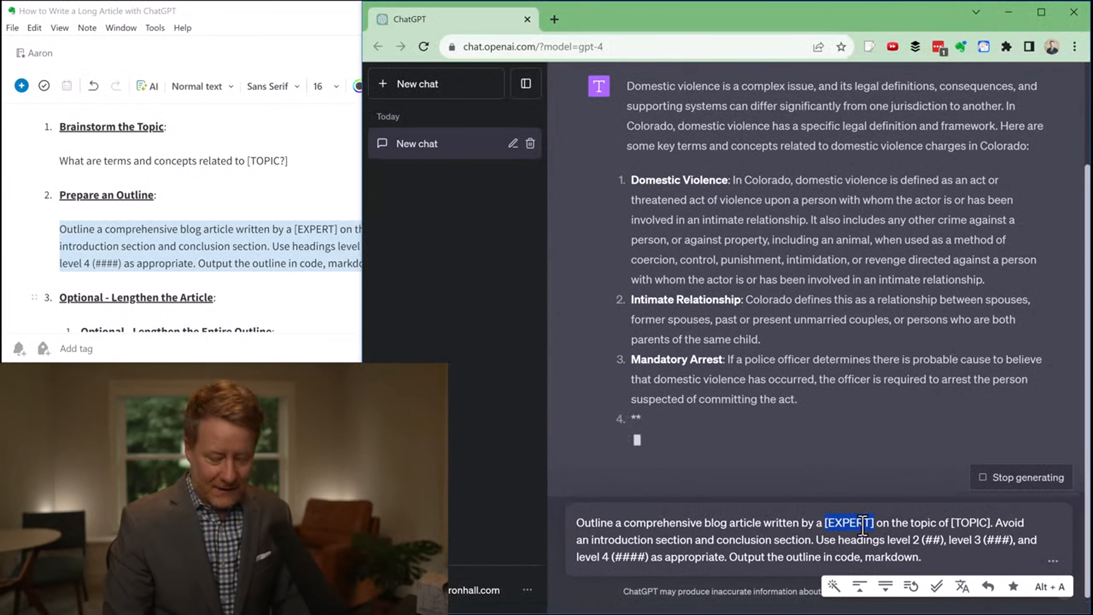
type("Colo")
type("rado criminal ")
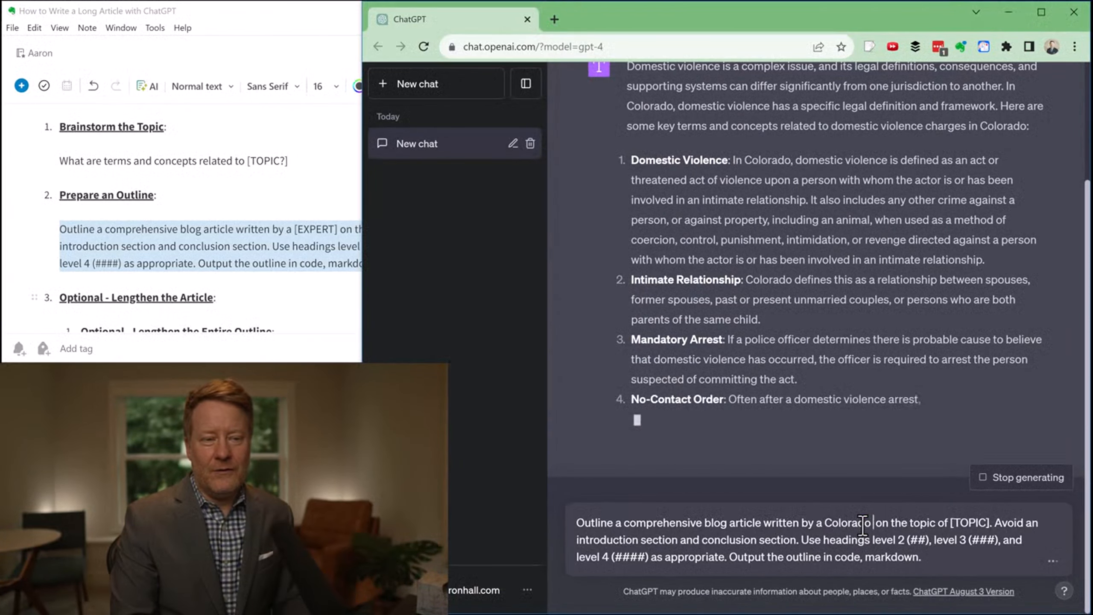
type("defense attorney")
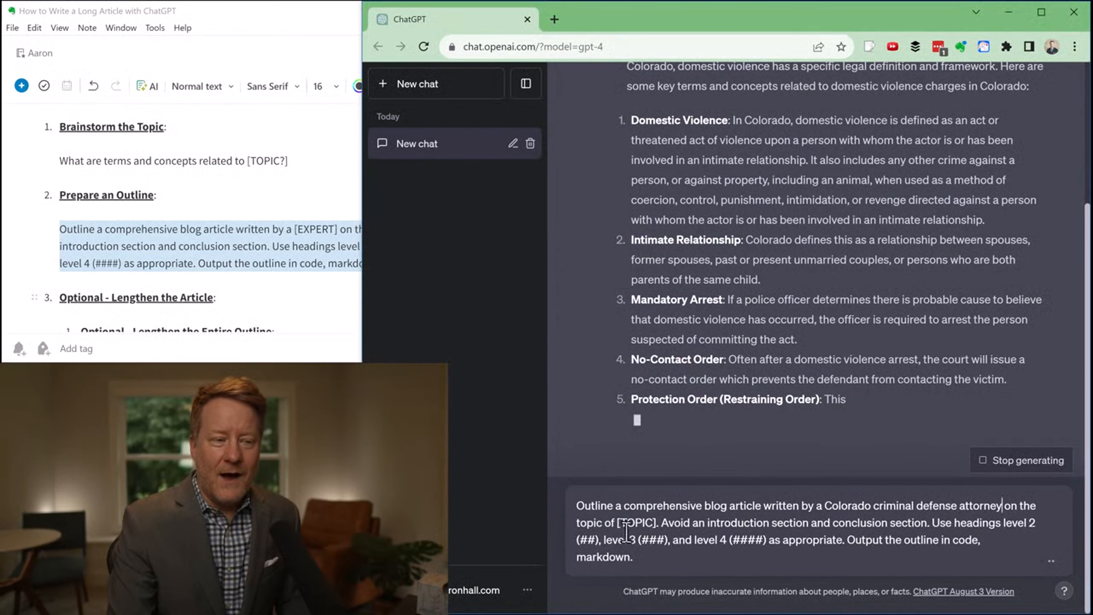
left_click_drag(621, 523, 656, 522)
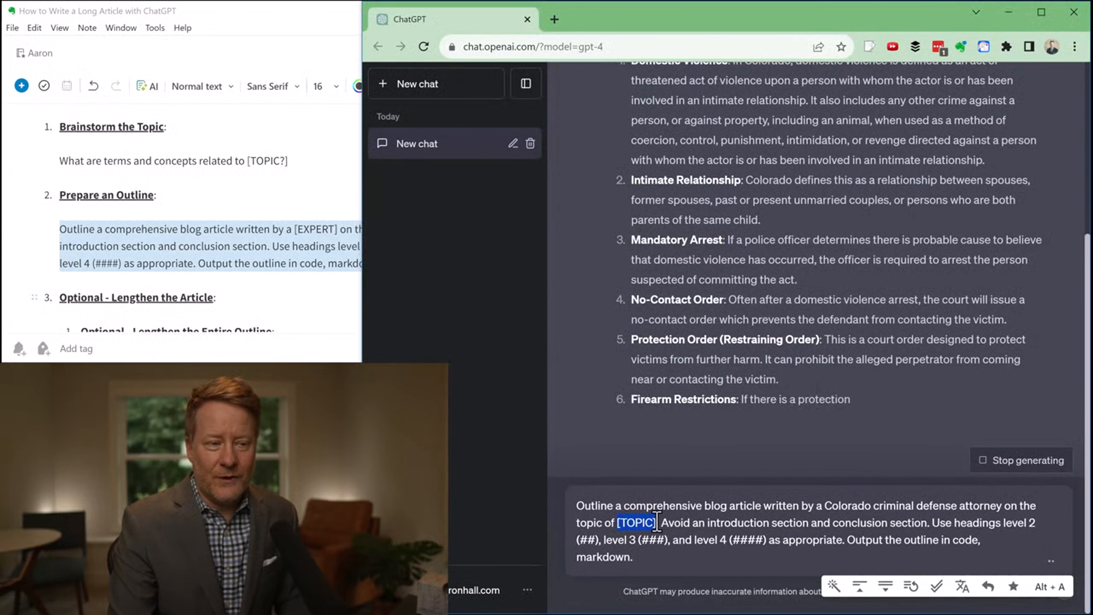
type("Domestic Assault Charges in Colorado")
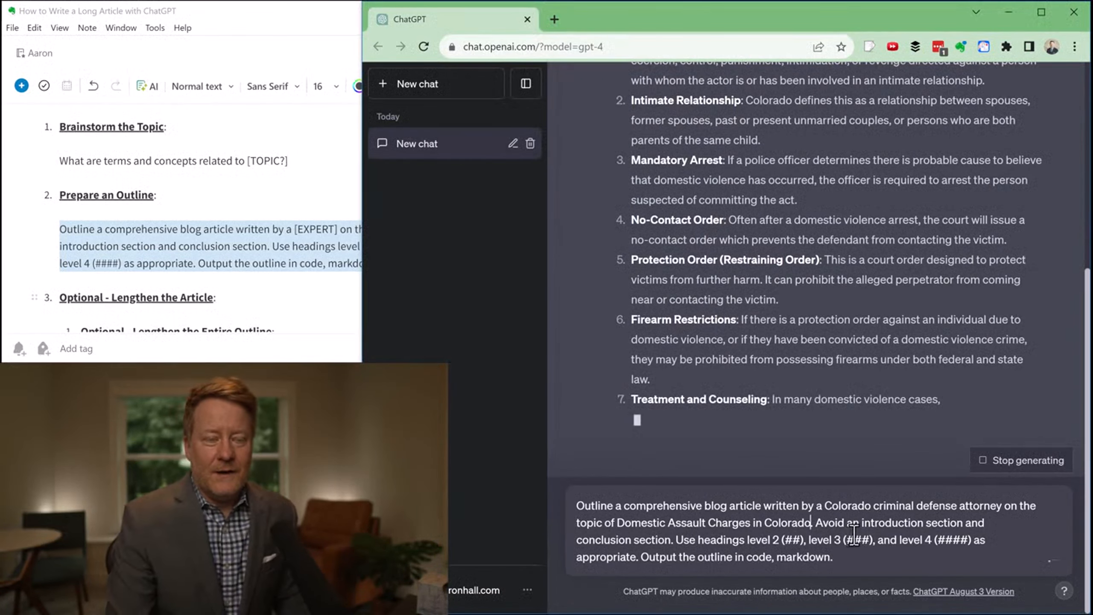
Check the prompt's instructions on excluded sections, heading levels and markdown code output, and submit the outline prompt.
left_click_drag(817, 522, 953, 523)
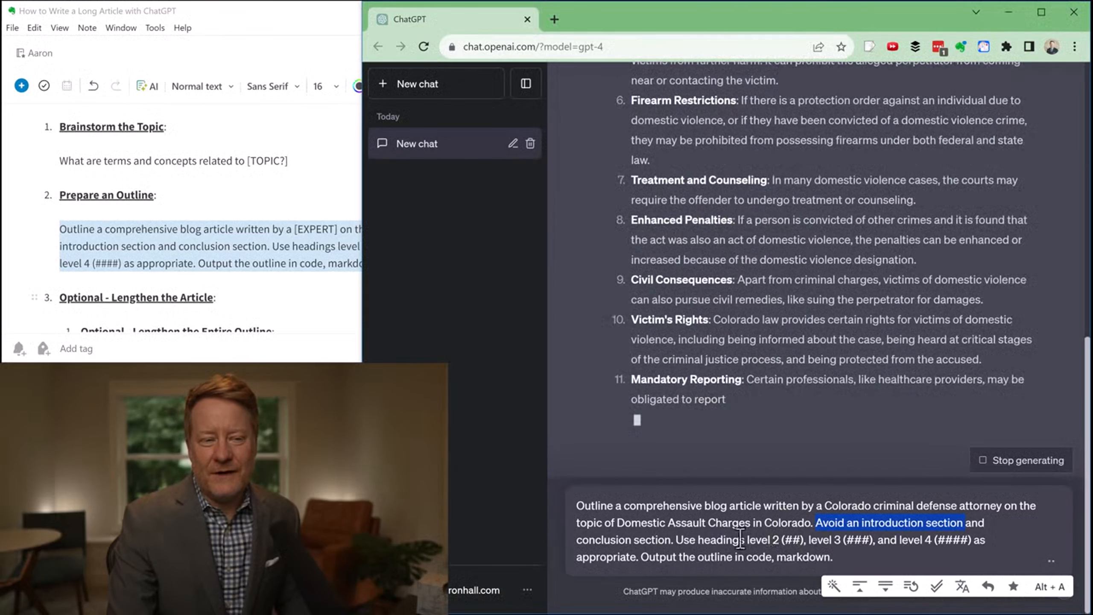
left_click_drag(578, 540, 783, 544)
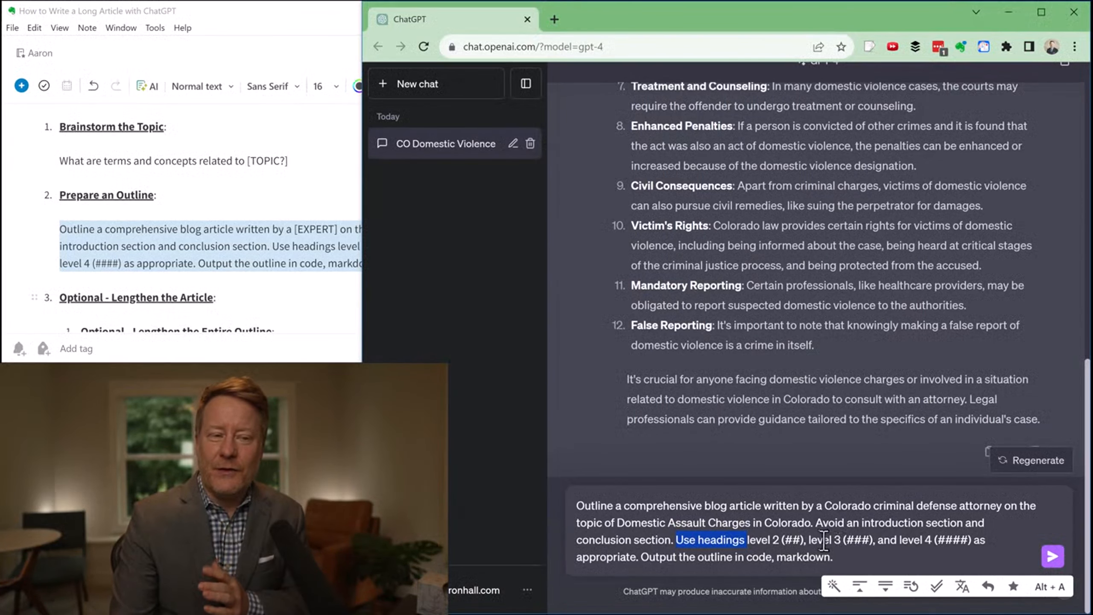
left_click_drag(809, 541, 874, 542)
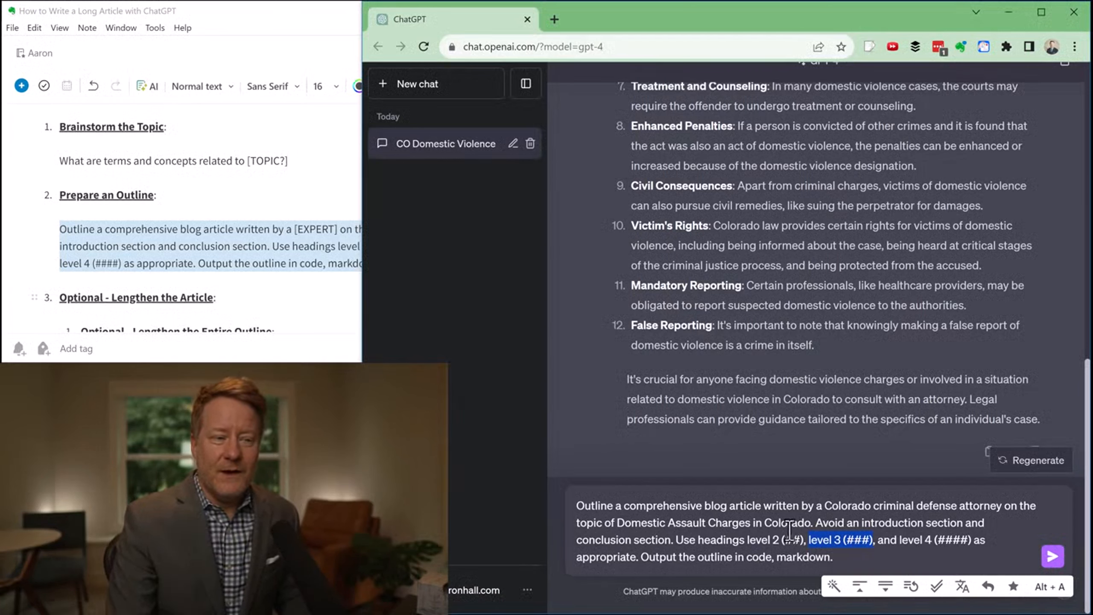
left_click_drag(642, 557, 656, 558)
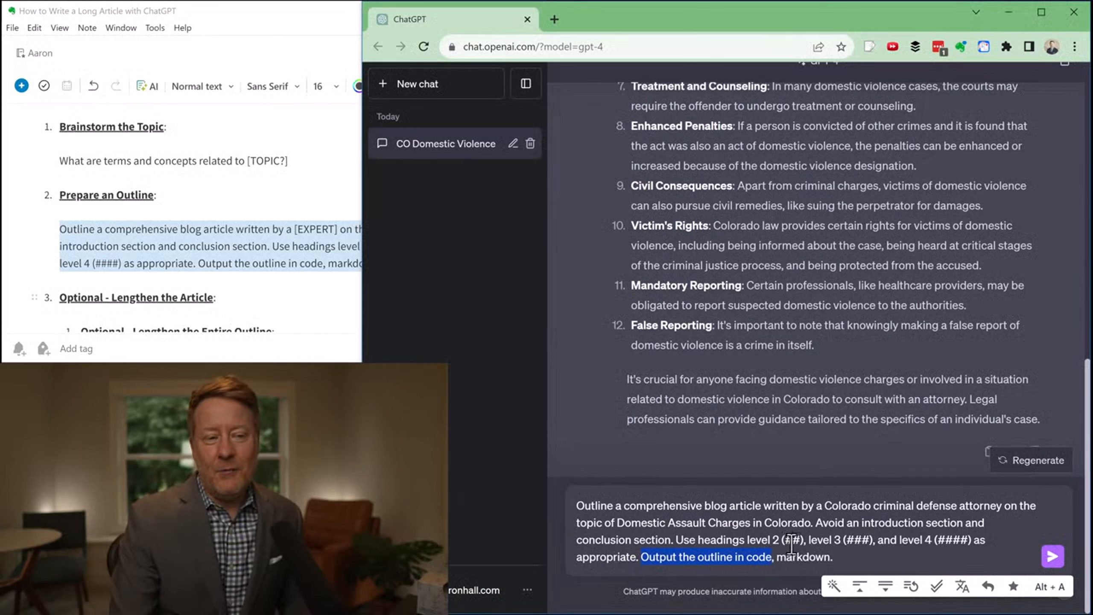
double_click(803, 557)
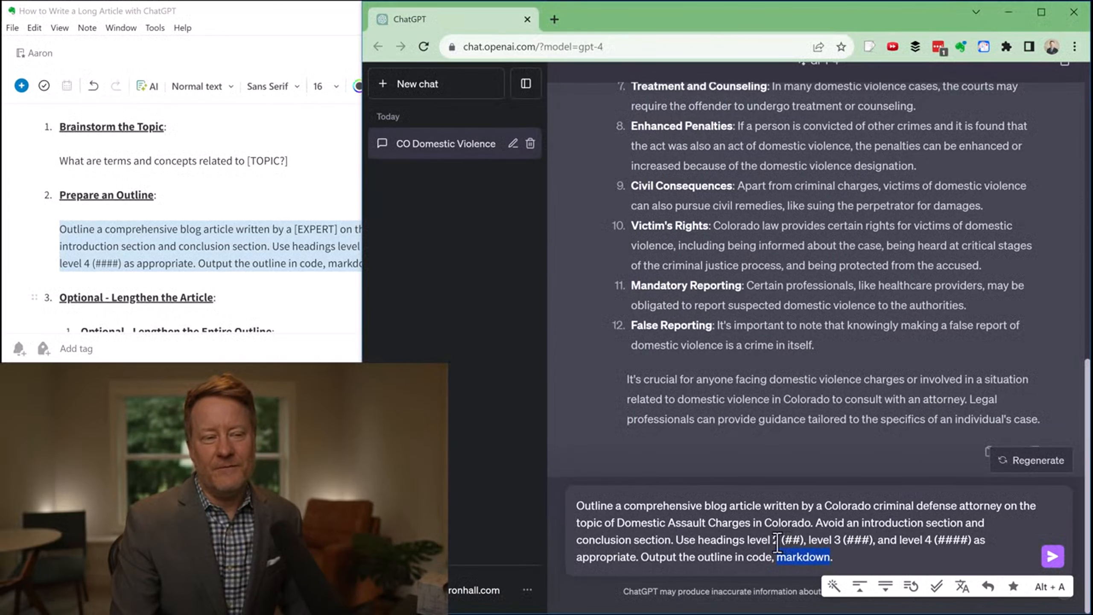
double_click(793, 540)
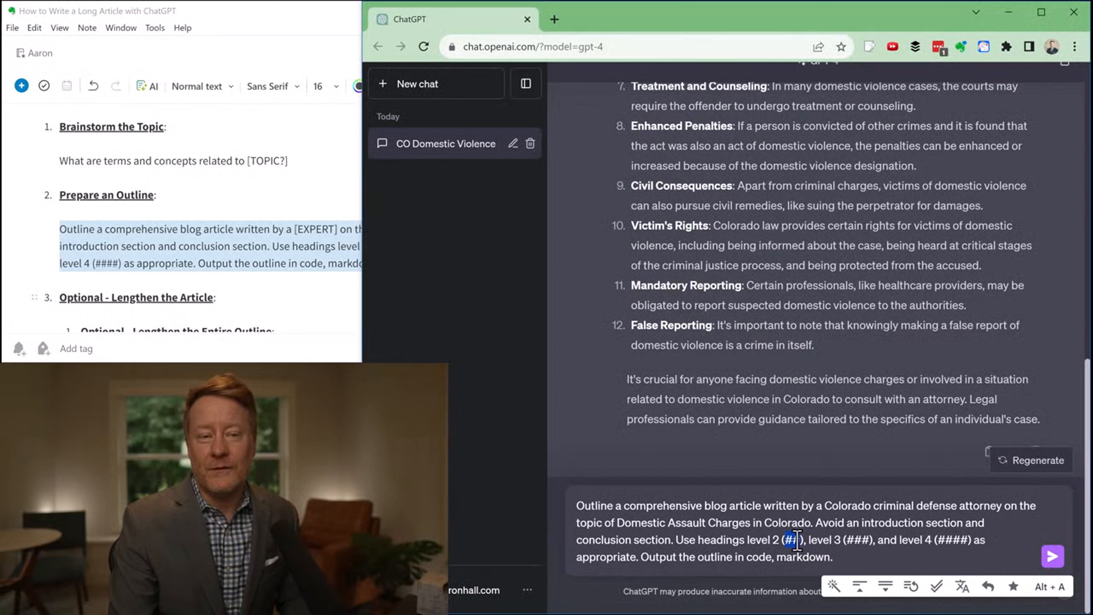
left_click(841, 557)
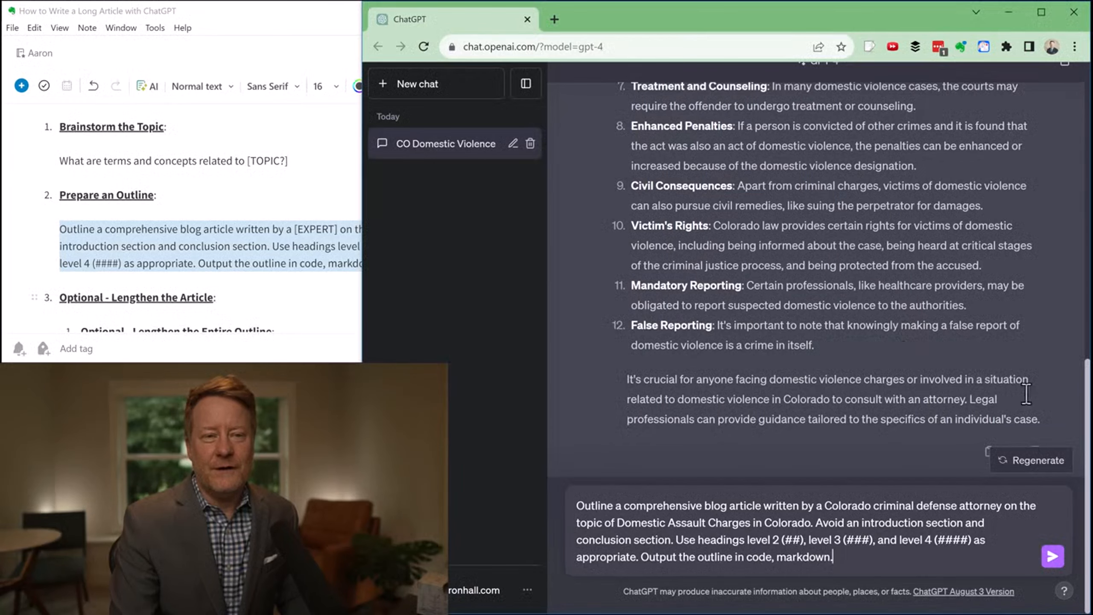
mouse_move(1084, 439)
left_mouse_down()
mouse_move(1076, 185)
mouse_move(1086, 421)
left_mouse_up()
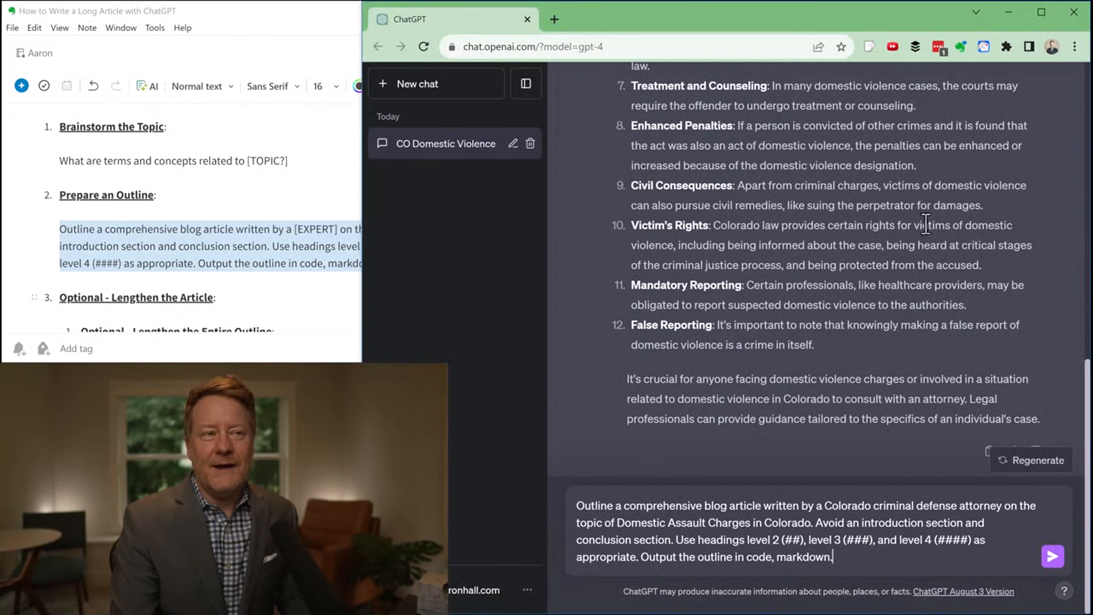
left_click(1053, 556)
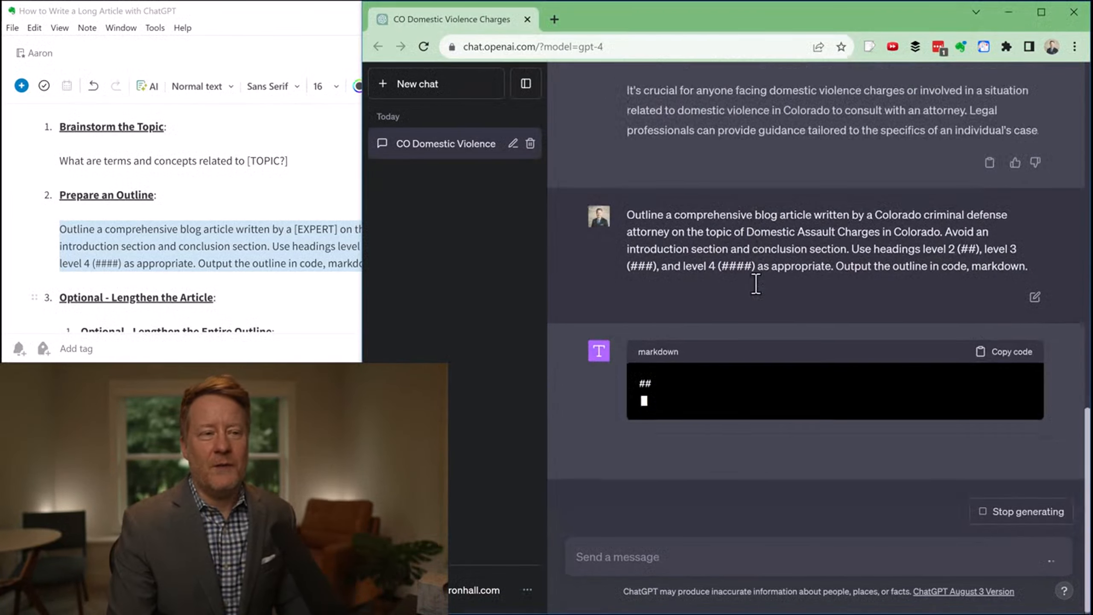
Review the brainstormed terms in the first answer and the "Optional - Lengthen the Article" prompts in the Evernote note.
scroll(835, 275, "up", 10)
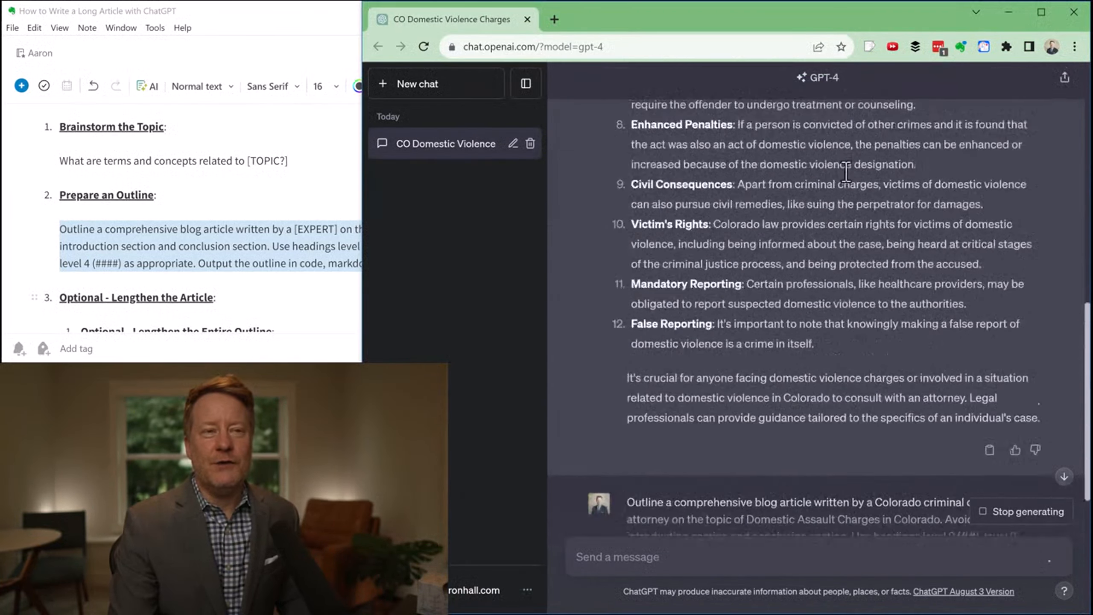
scroll(836, 275, "up", 4)
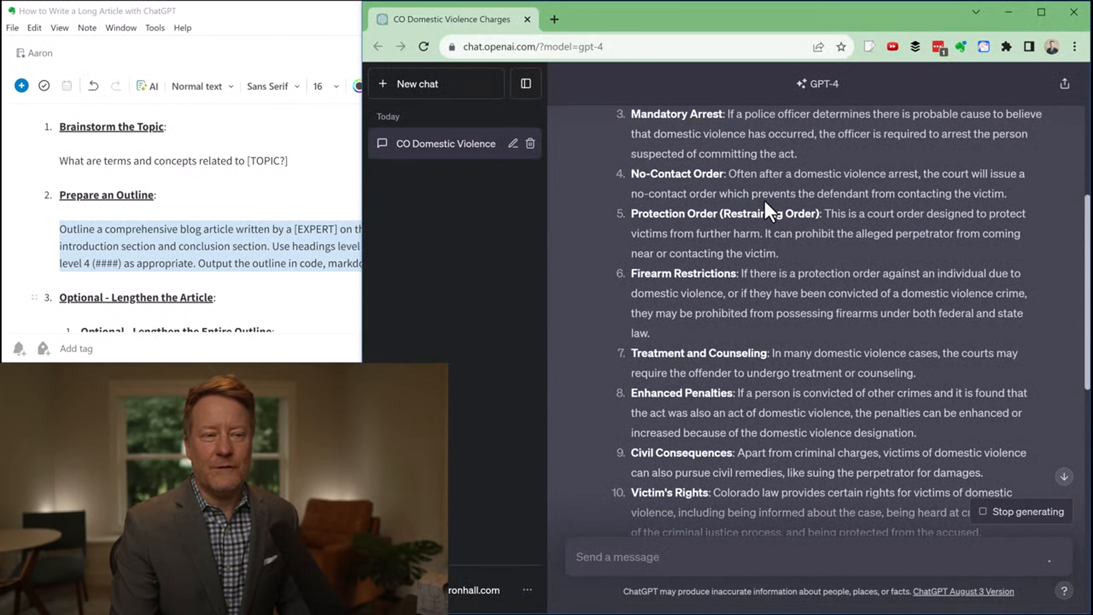
scroll(764, 199, "down", 6)
left_click(252, 242)
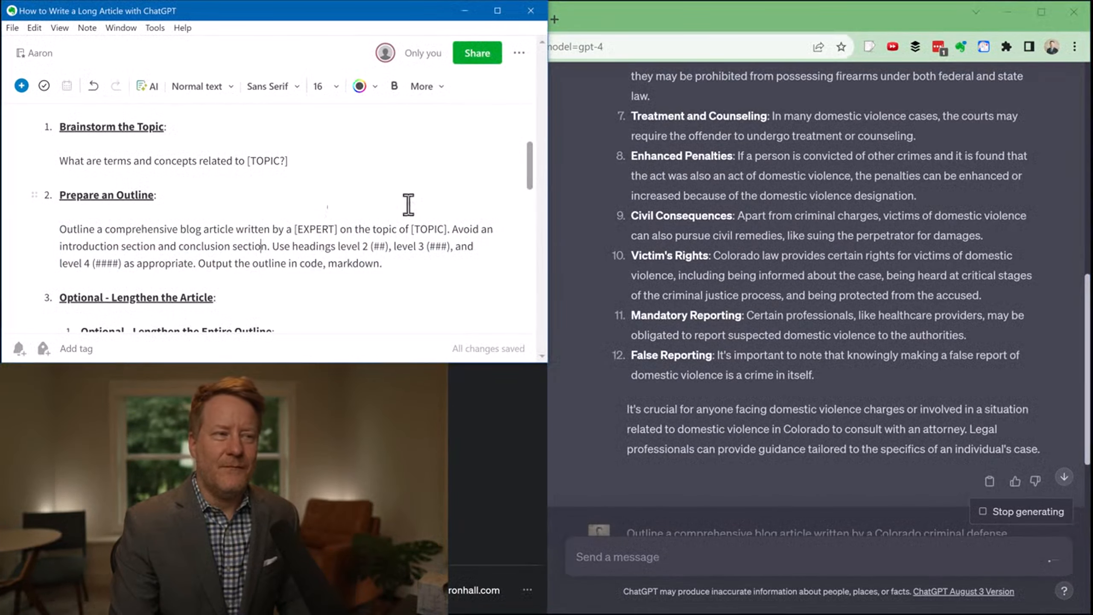
left_click_drag(528, 158, 542, 199)
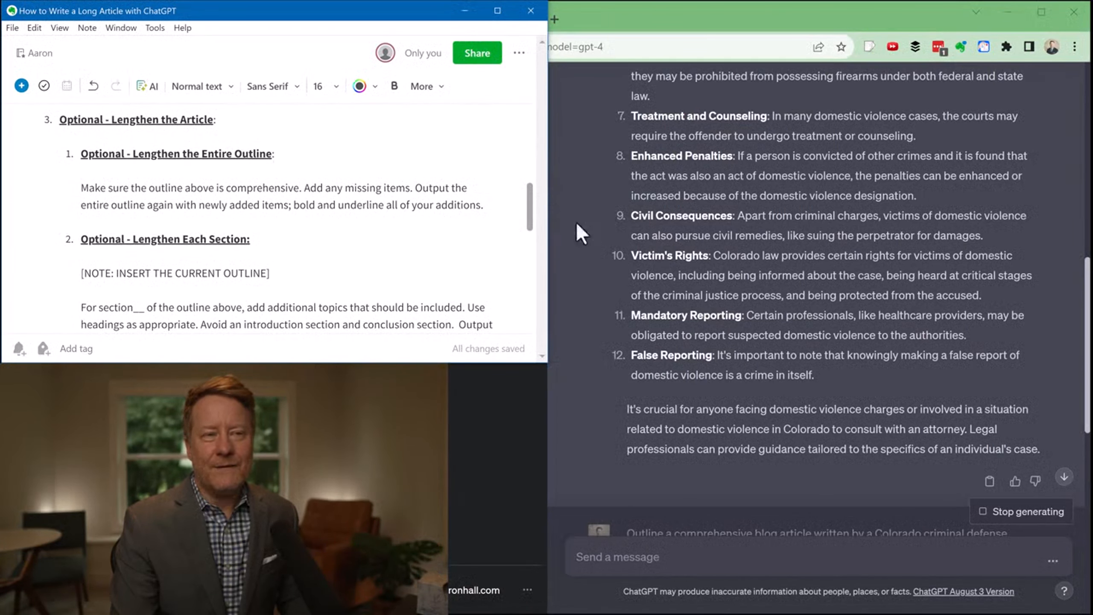
scroll(760, 174, "up", 5)
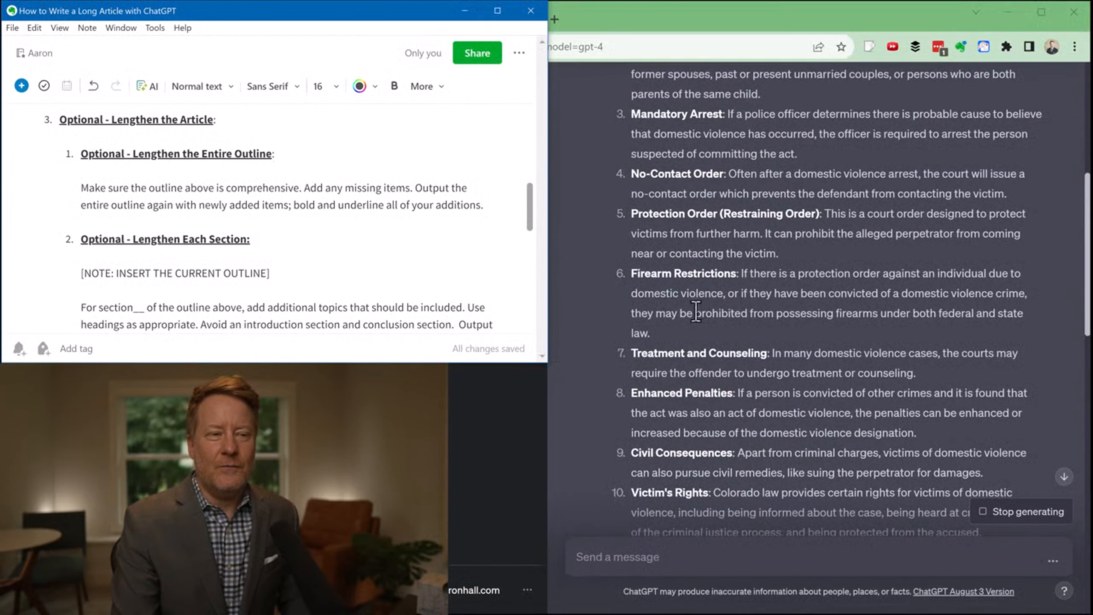
Examine the generated markdown outline's level 2 and level 3 headings, from the title section to "Legal Procedures and Consequences".
scroll(711, 316, "down", 15)
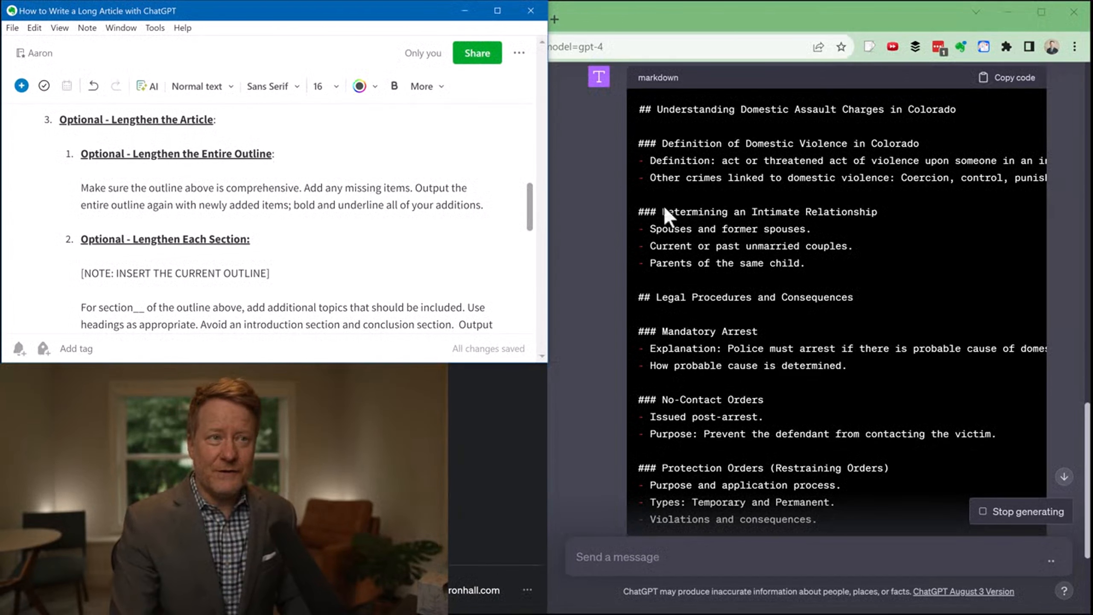
left_click_drag(652, 109, 968, 118)
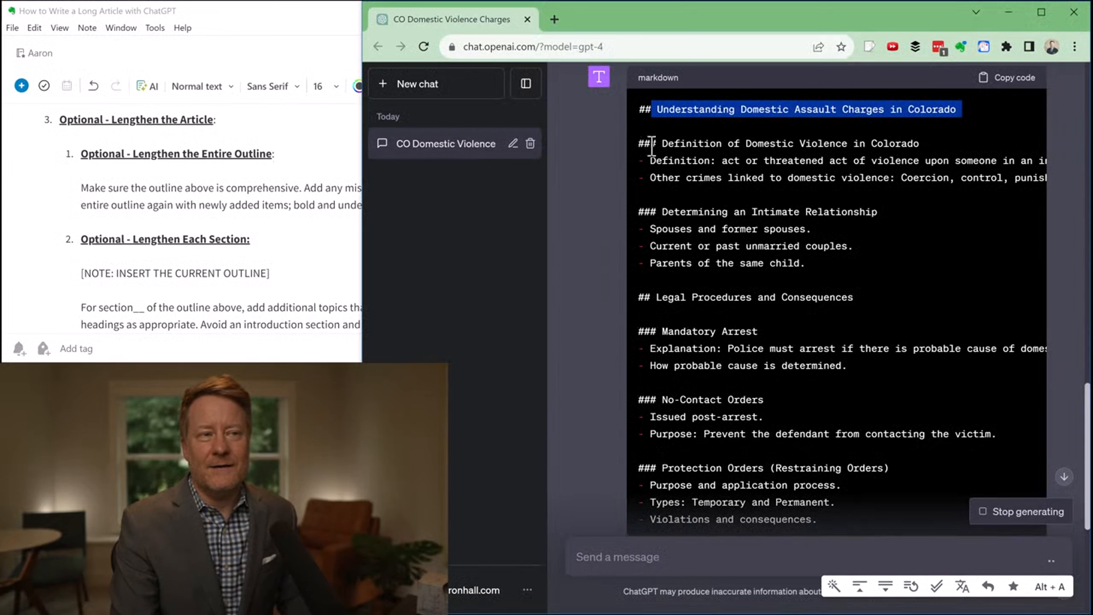
left_click_drag(663, 144, 965, 142)
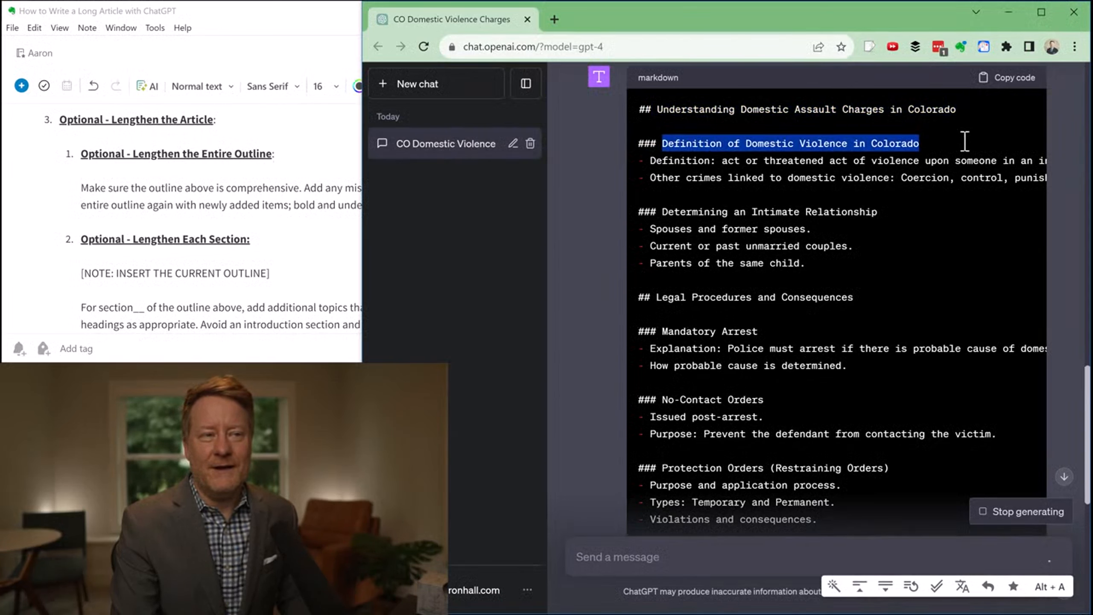
left_click_drag(643, 146, 644, 145)
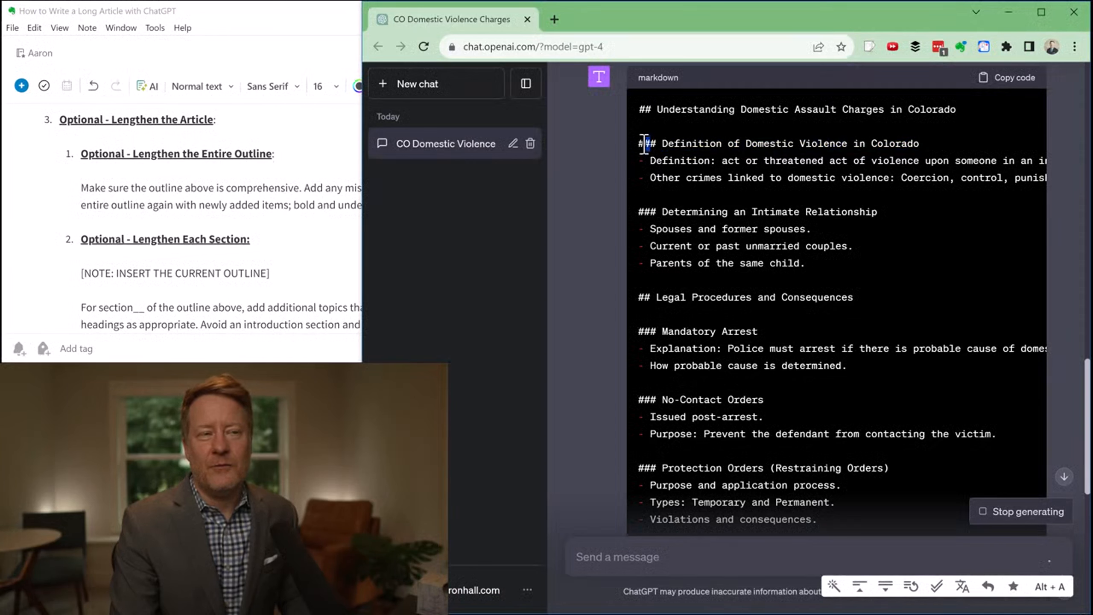
triple_click(640, 213)
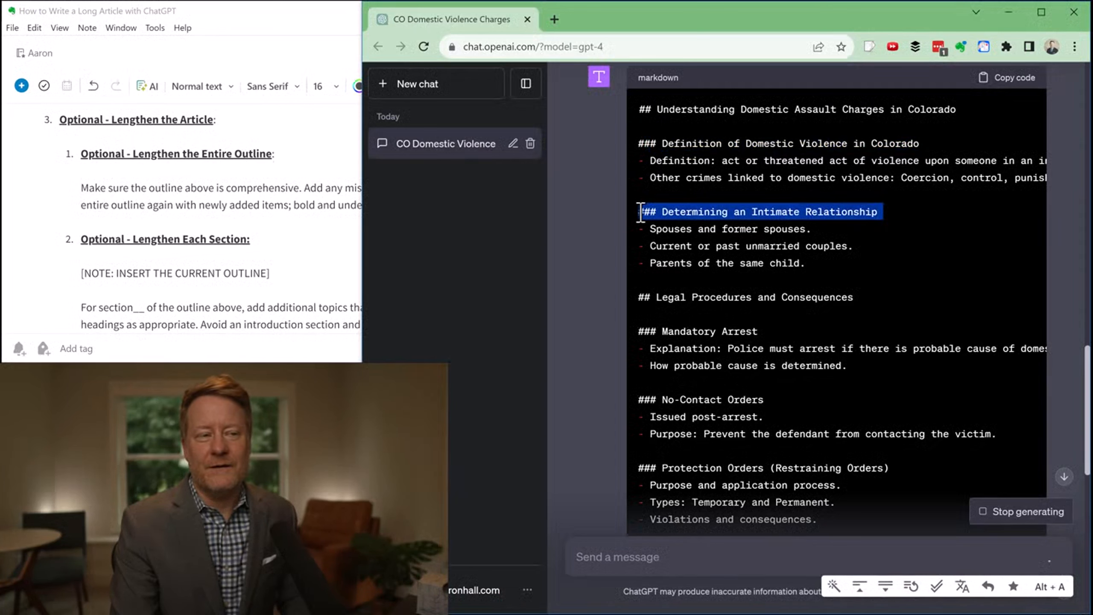
left_click_drag(655, 297, 924, 304)
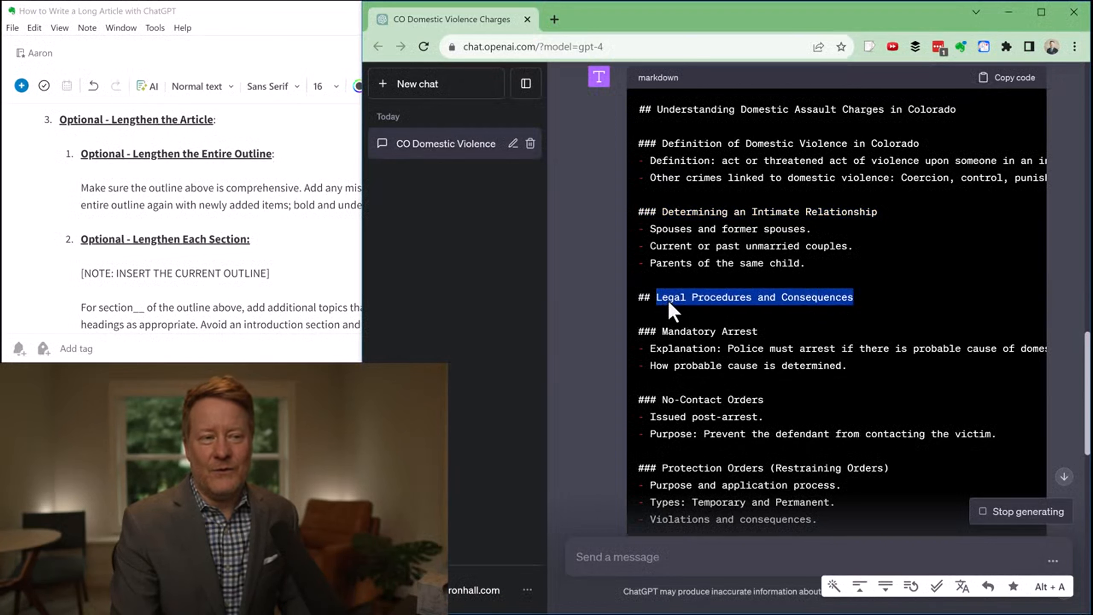
left_click(878, 302)
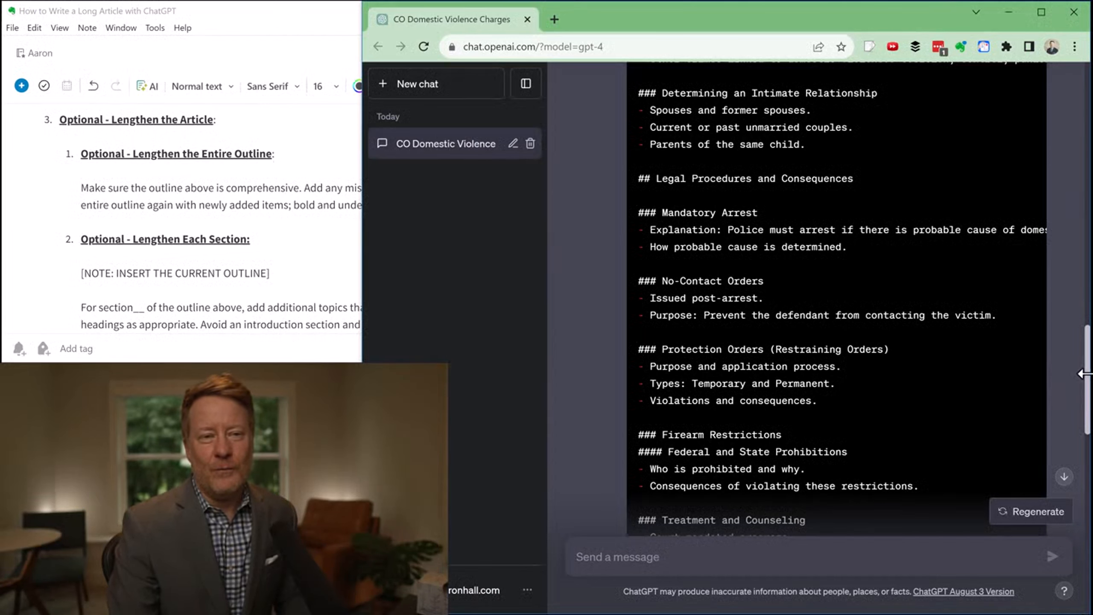
Copy the full markdown code of the generated Domestic Assault Charges outline.
left_click_drag(1088, 374, 1092, 349)
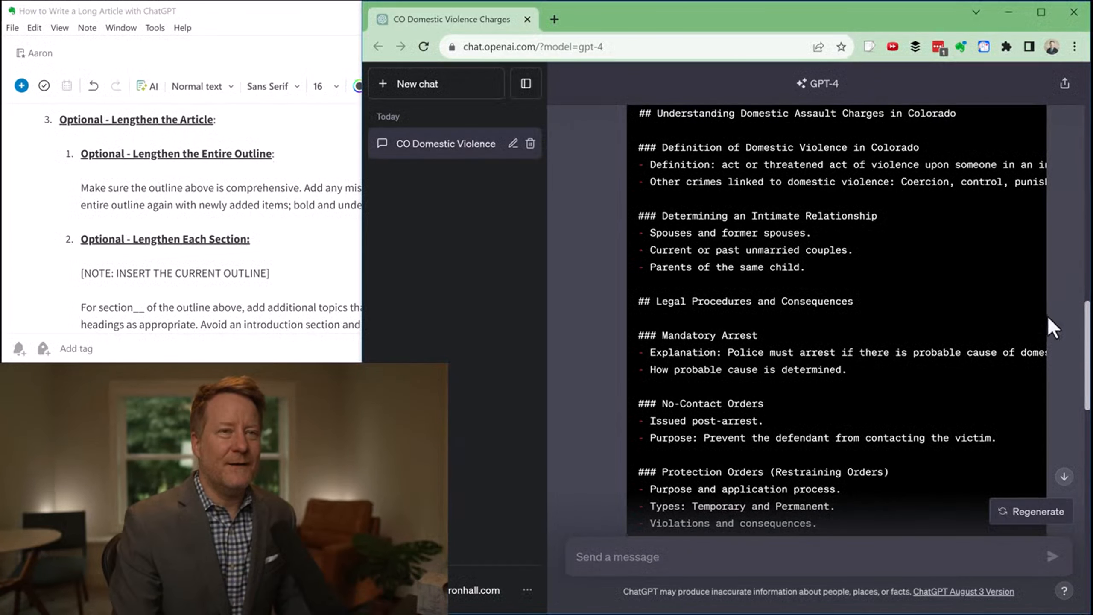
scroll(1090, 341, "up", 1)
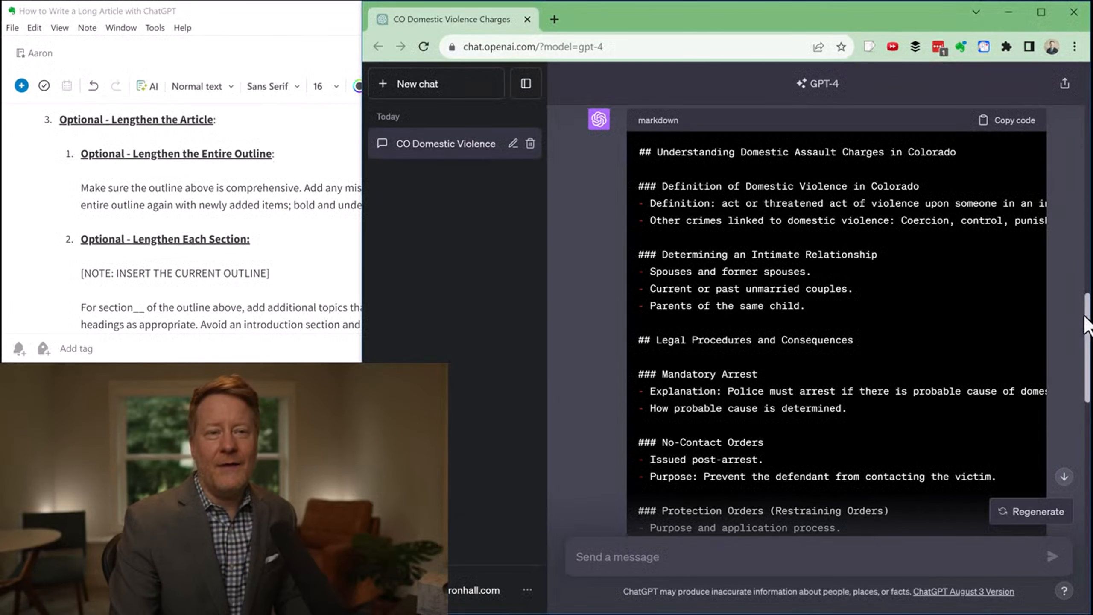
scroll(1089, 317, "up", 1)
scroll(1090, 316, "down", 1)
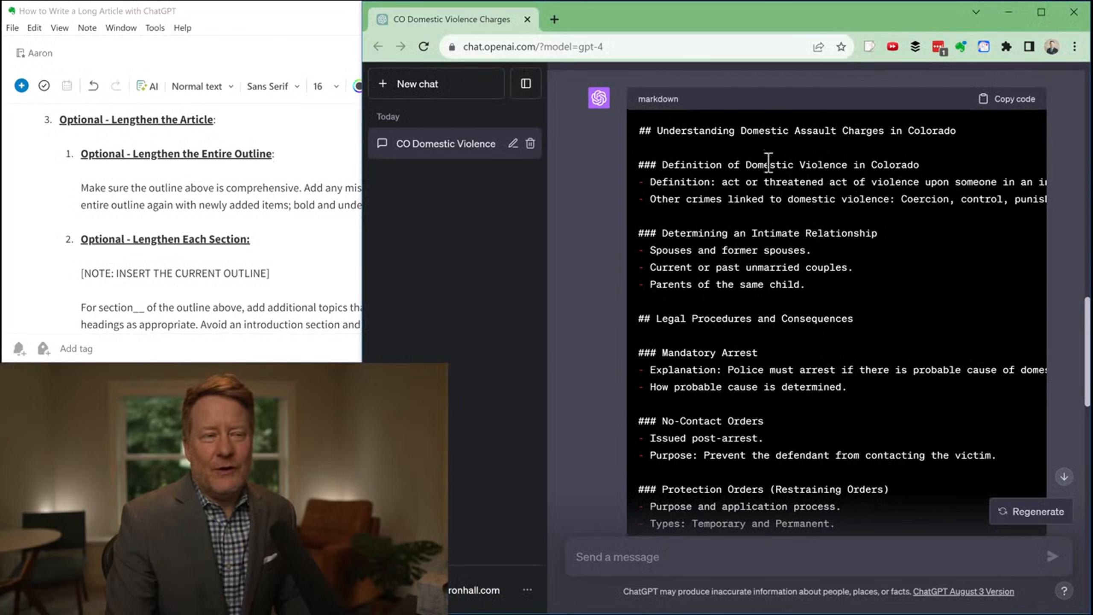
left_click(1017, 96)
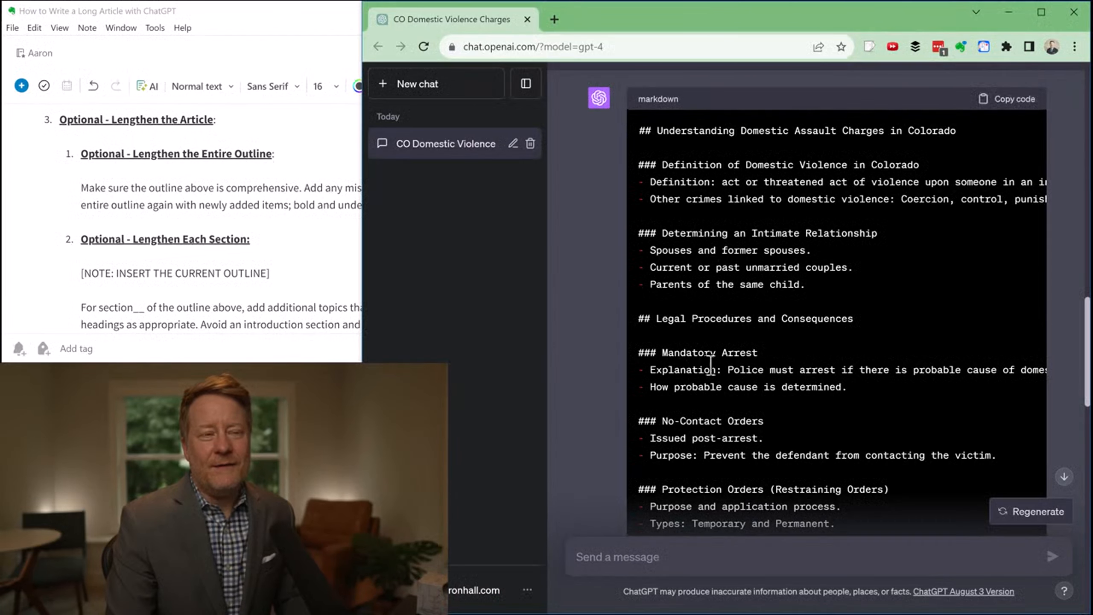
Re-read the submitted outline prompt, focusing on the instruction "Output the outline in code".
scroll(980, 243, "up", 6)
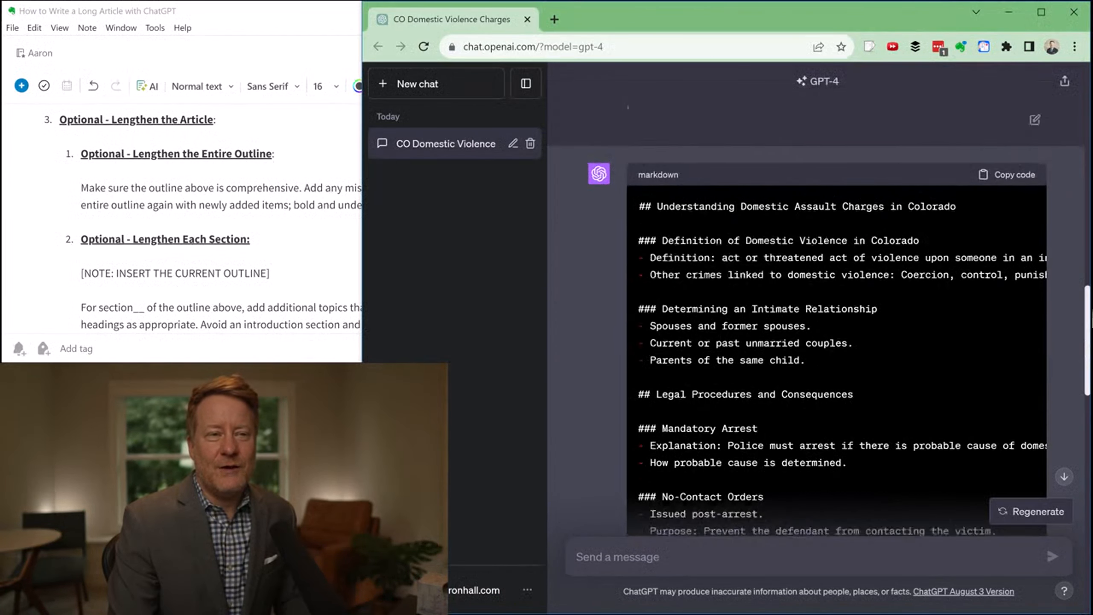
scroll(981, 243, "down", 1)
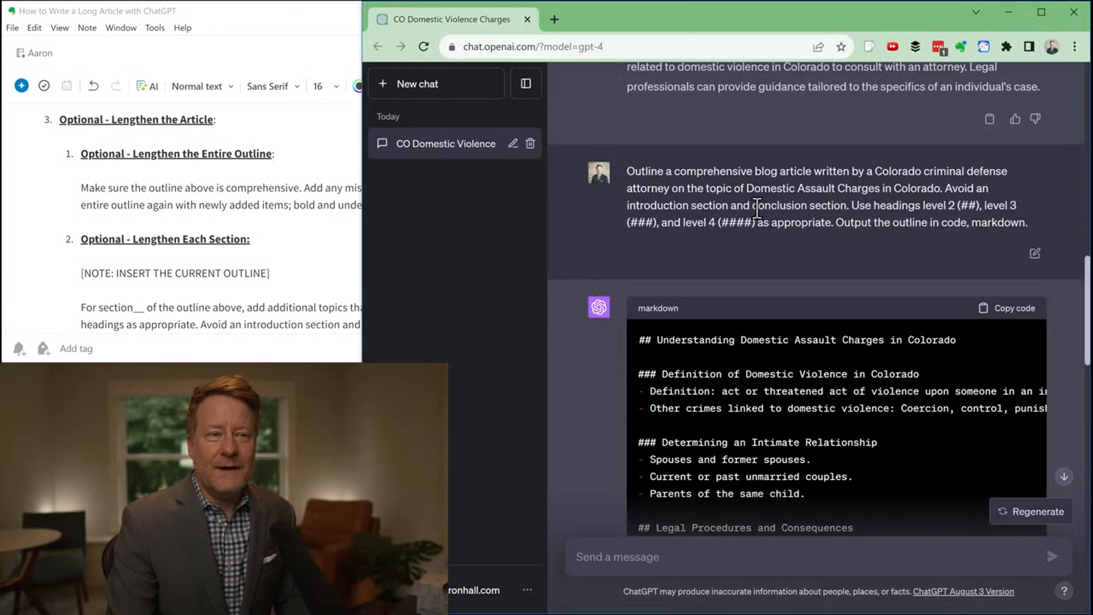
left_click_drag(967, 222, 836, 223)
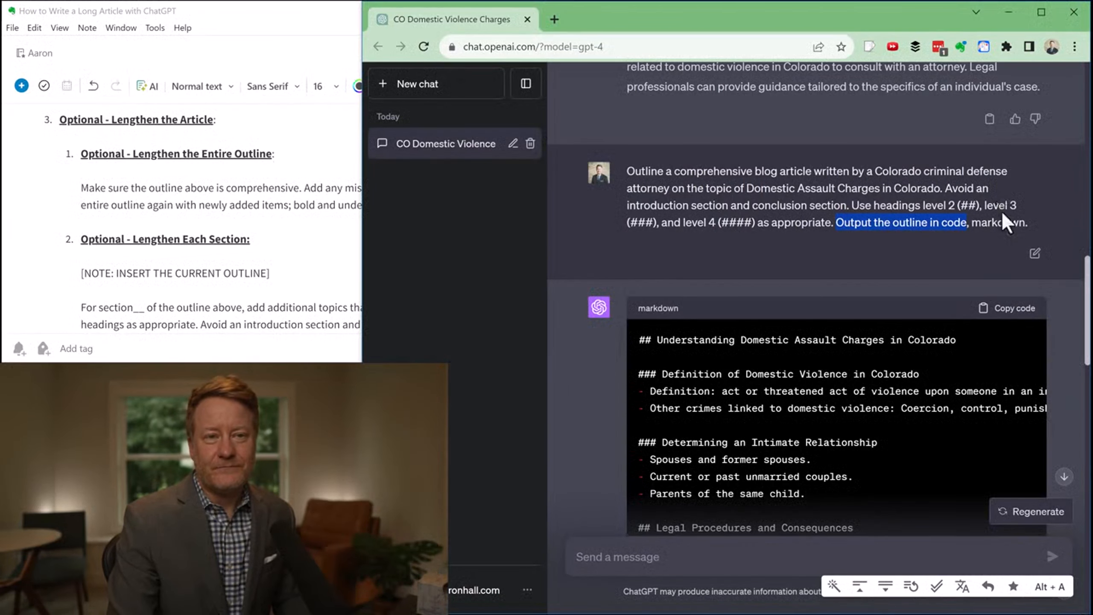
Examine the outline's ## and ### heading markers and its sections from "Understanding Domestic Assault Charges in Colorado" through "Victim's Rights in Colorado".
double_click(1005, 222)
left_click_drag(655, 345, 634, 335)
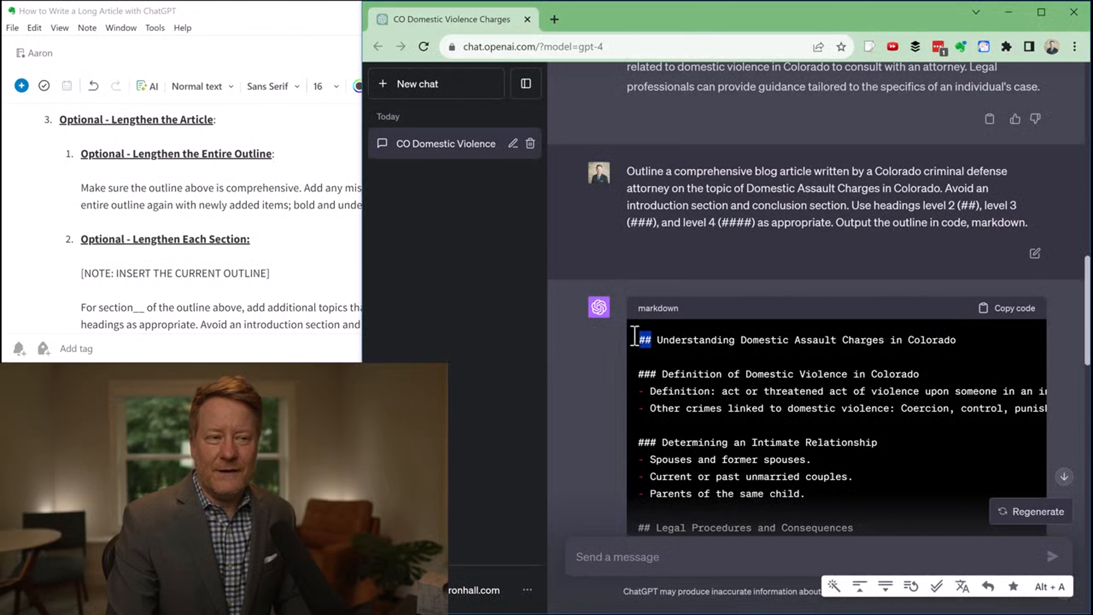
left_click_drag(656, 373, 636, 373)
scroll(668, 439, "down", 5)
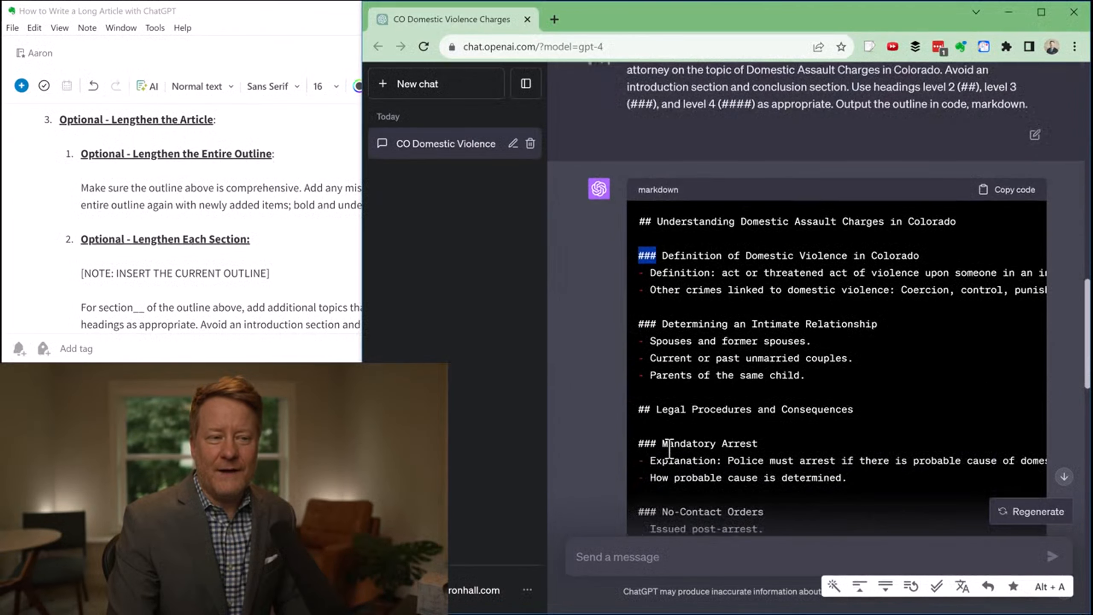
scroll(670, 448, "down", 15)
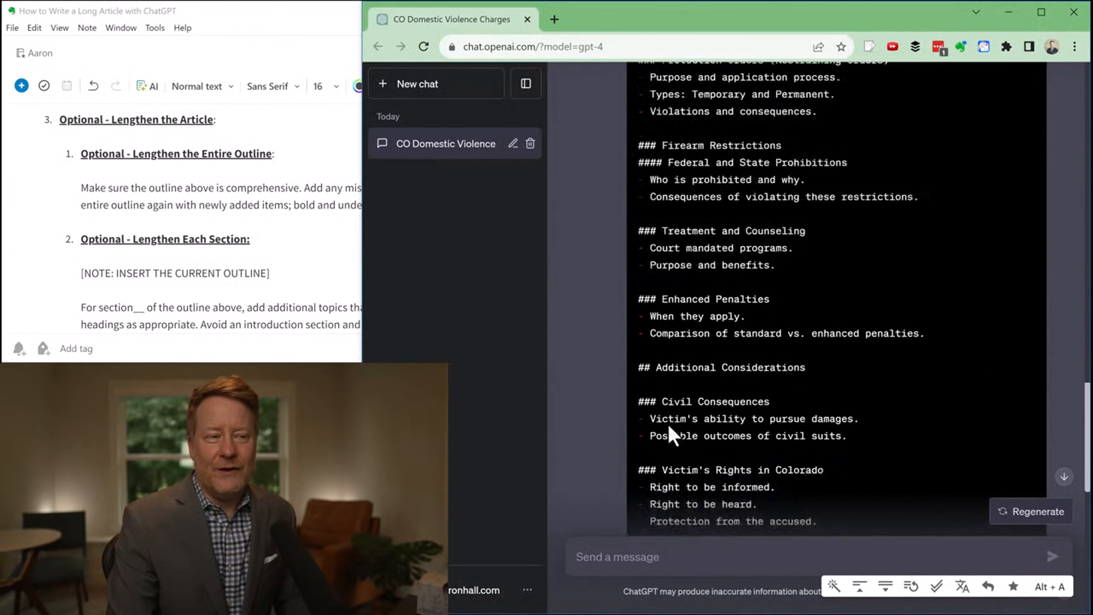
scroll(710, 432, "down", 3)
scroll(734, 426, "up", 20)
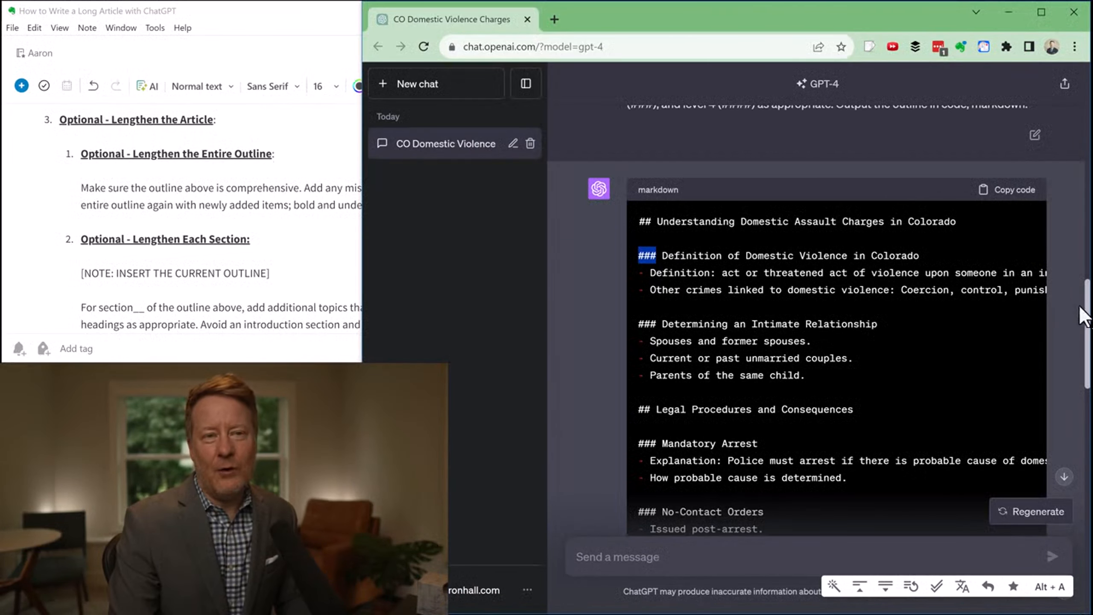
left_click_drag(1081, 331, 1091, 353)
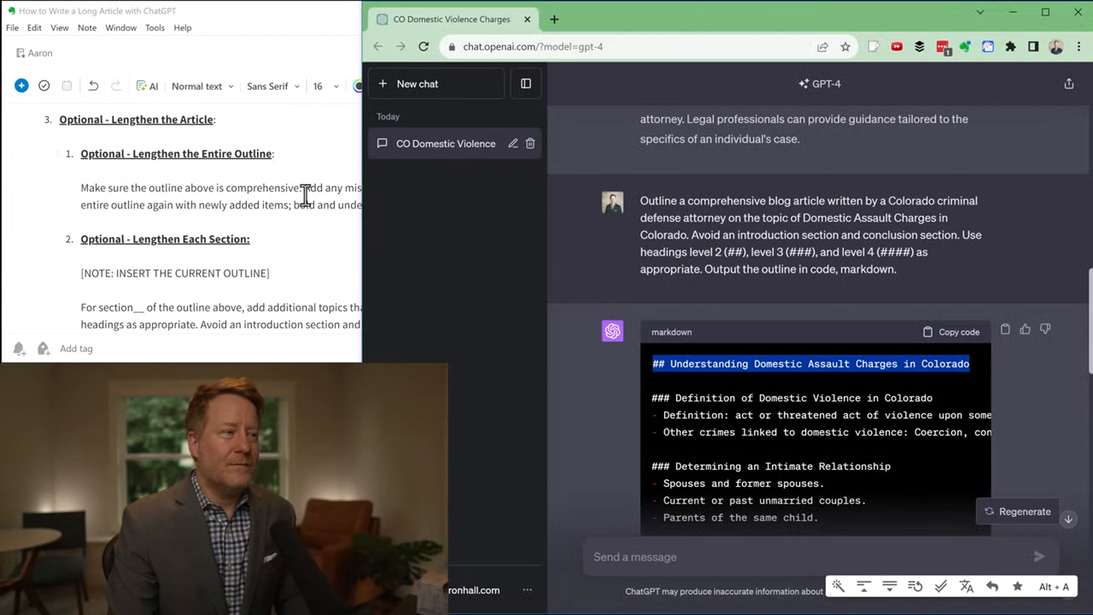
Copy the "Lengthen the Entire Outline" prompt from the Evernote note and submit it in the ChatGPT conversation.
left_click(286, 196)
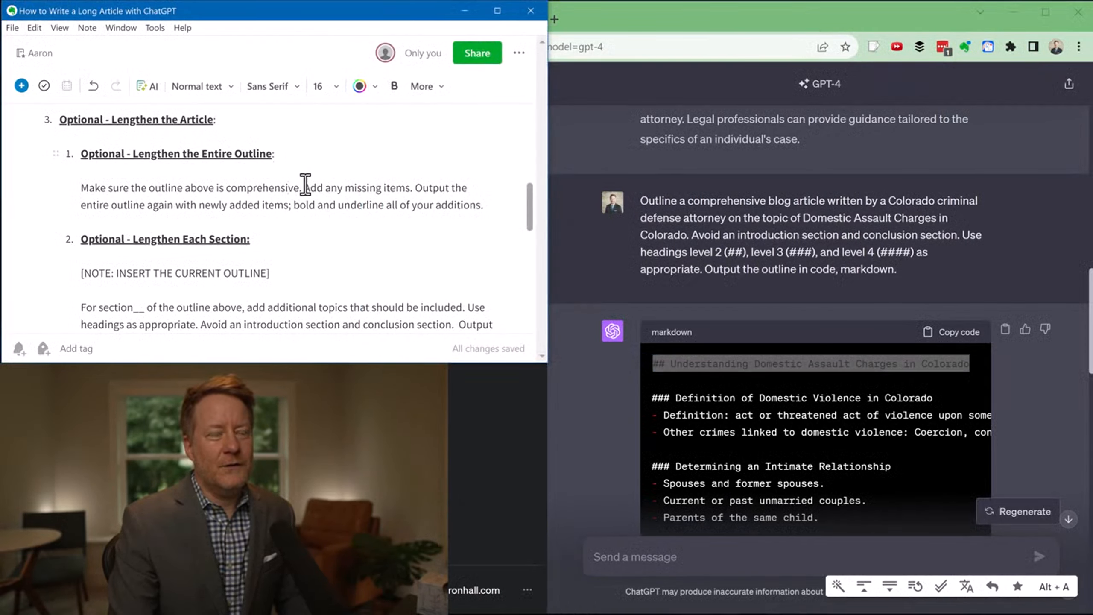
left_click_drag(86, 192, 503, 210)
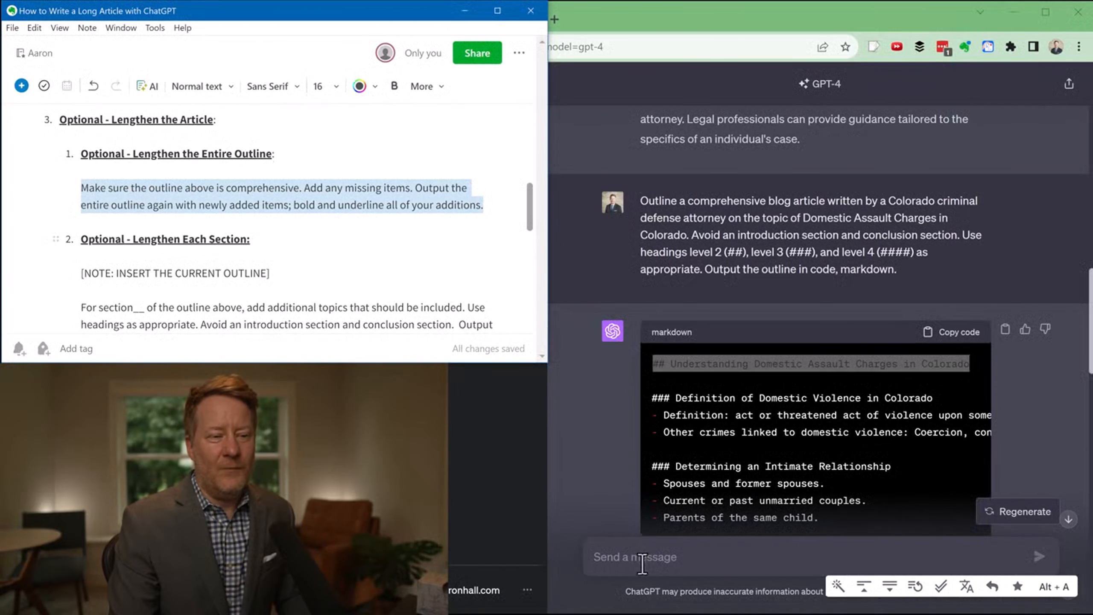
scroll(628, 458, "down", 15)
left_click(653, 558)
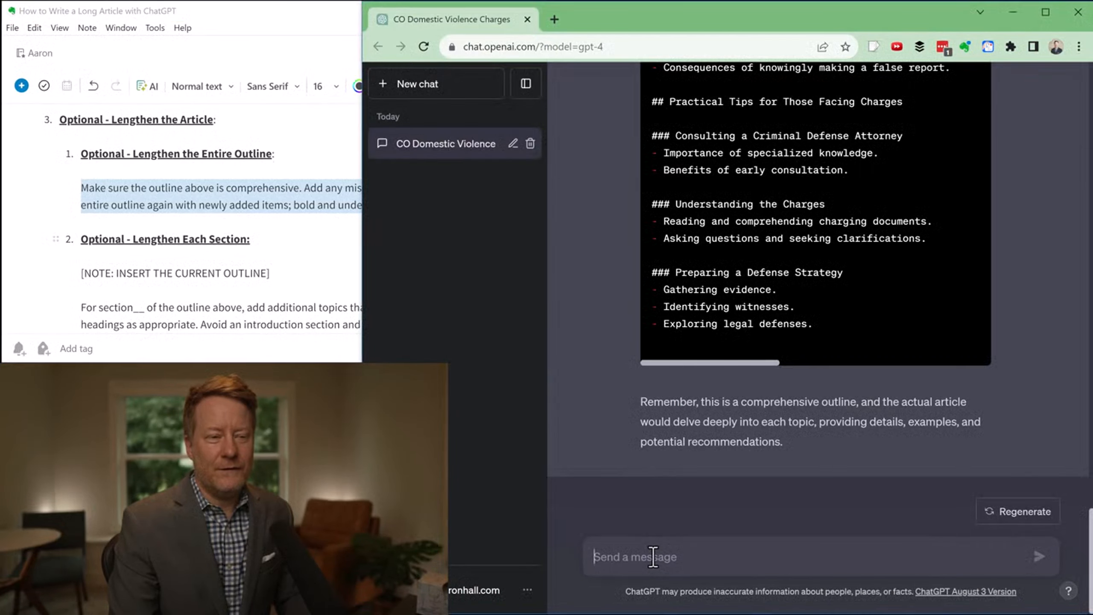
key("ctrl+v")
key("Return")
Re-read the note's "Lengthen the Entire Outline" prompt, especially "bold and underline all of your additions", alongside the lengthened outline being generated.
left_click(275, 188)
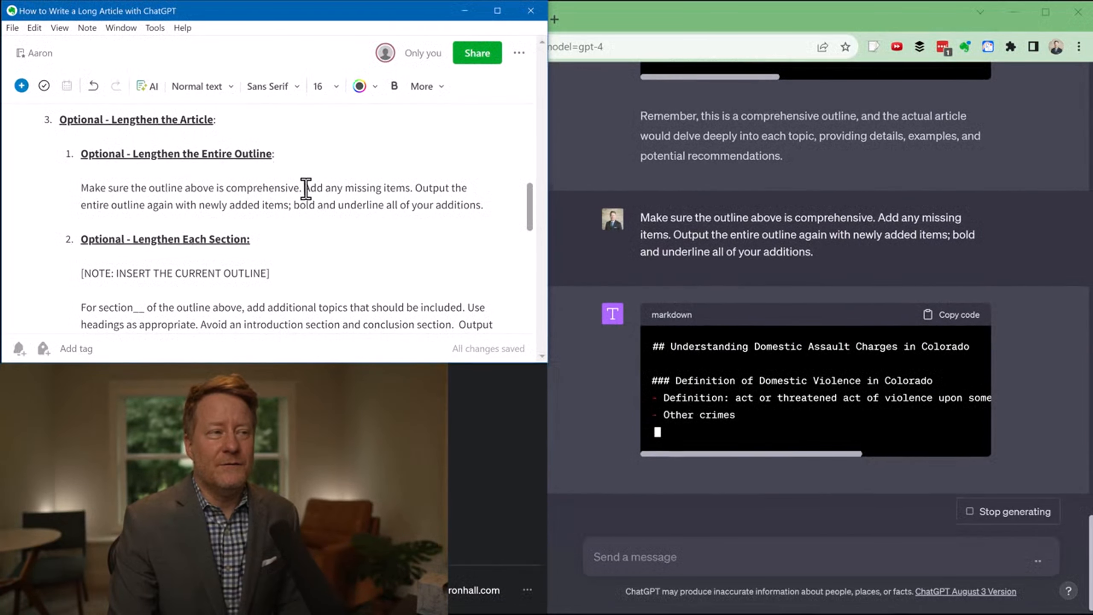
left_click_drag(306, 188, 479, 214)
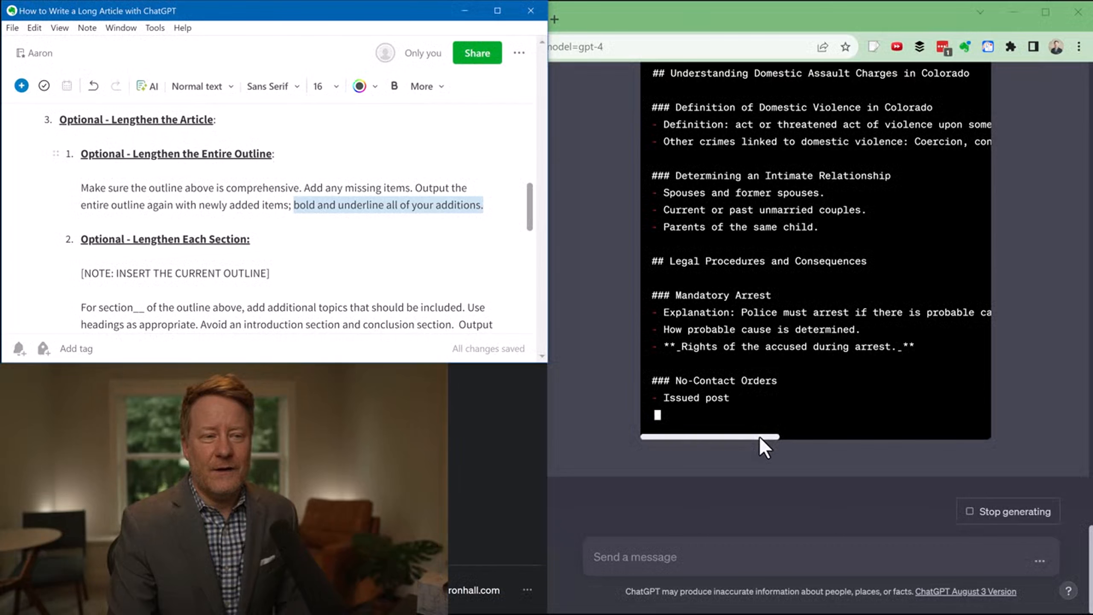
left_click_drag(759, 436, 954, 434)
left_click_drag(855, 437, 632, 442)
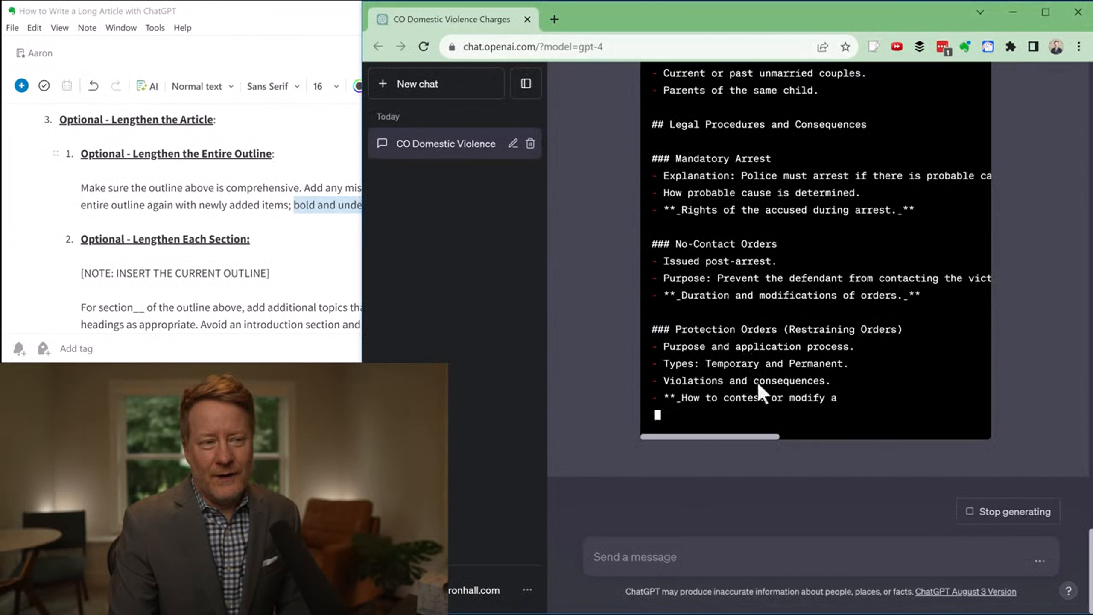
left_click(839, 436)
left_click(705, 437)
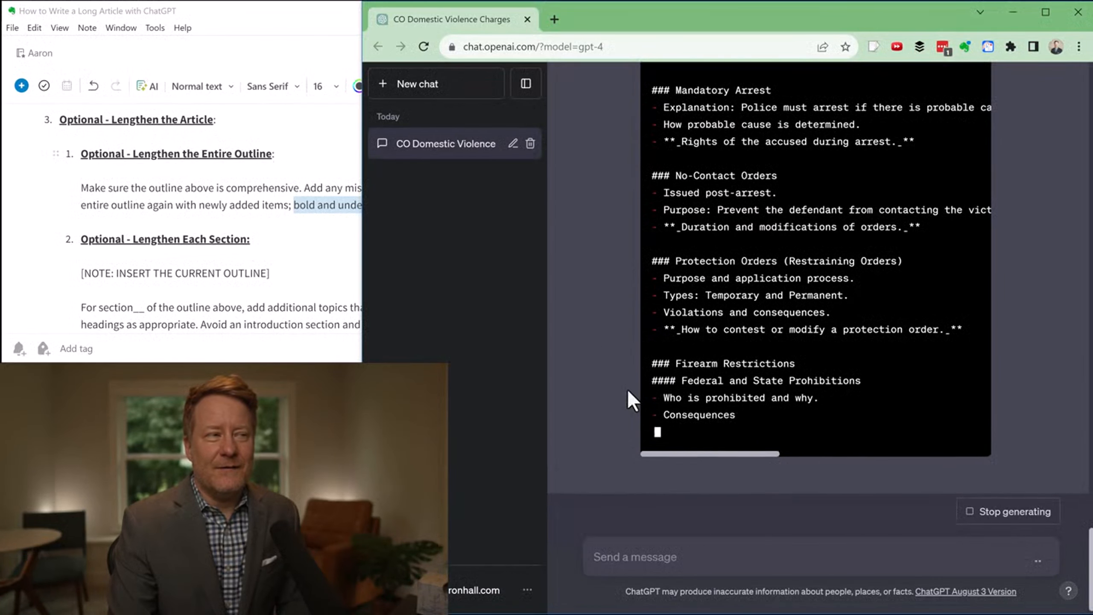
left_click(304, 190)
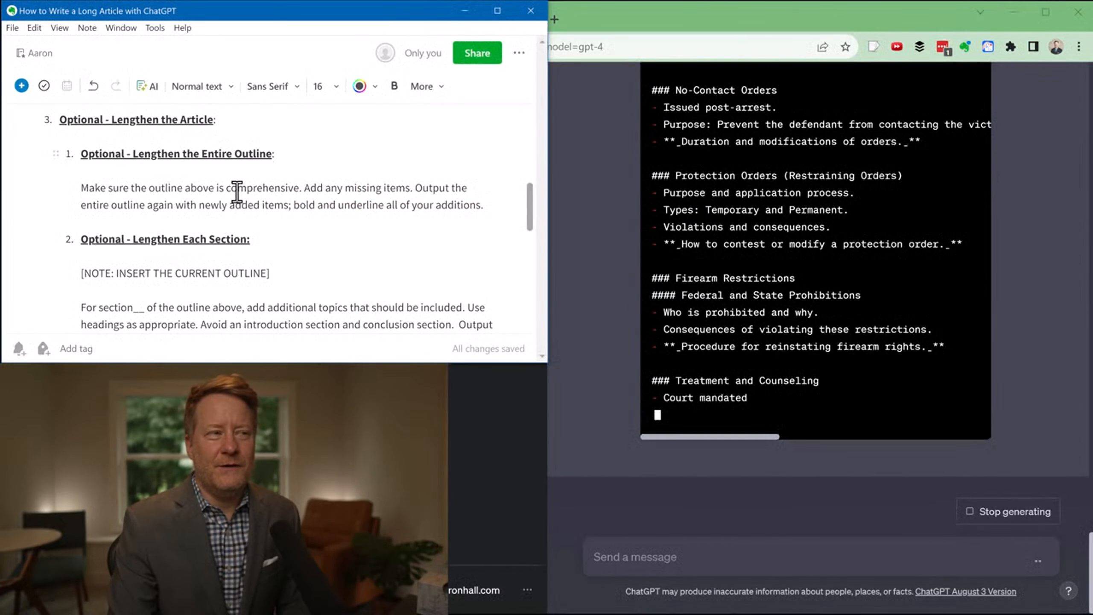
left_click(503, 206)
left_click_drag(504, 205, 24, 154)
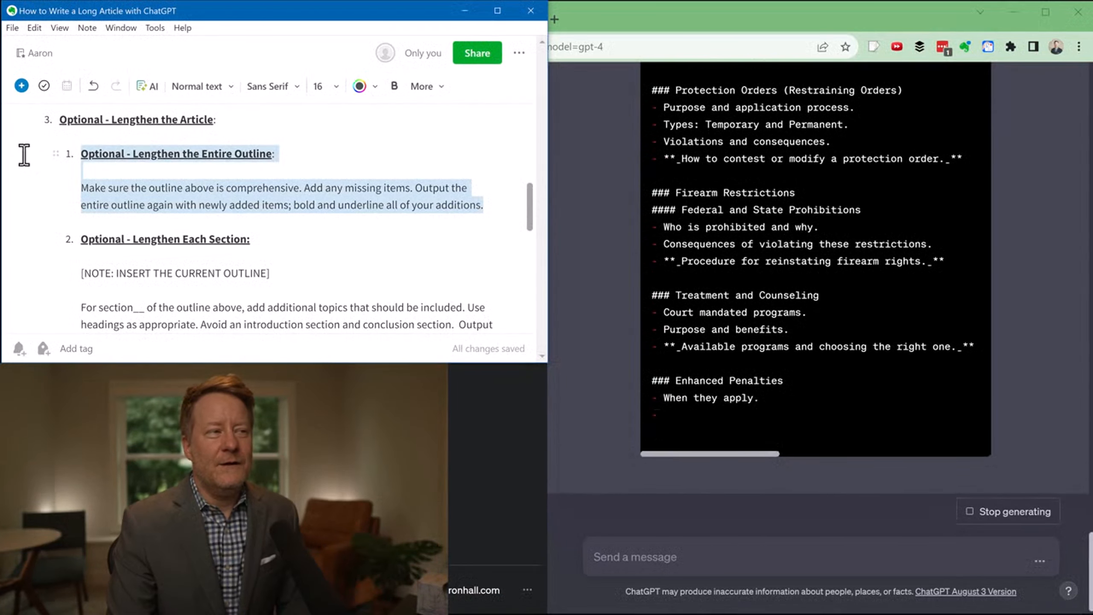
left_click(199, 185)
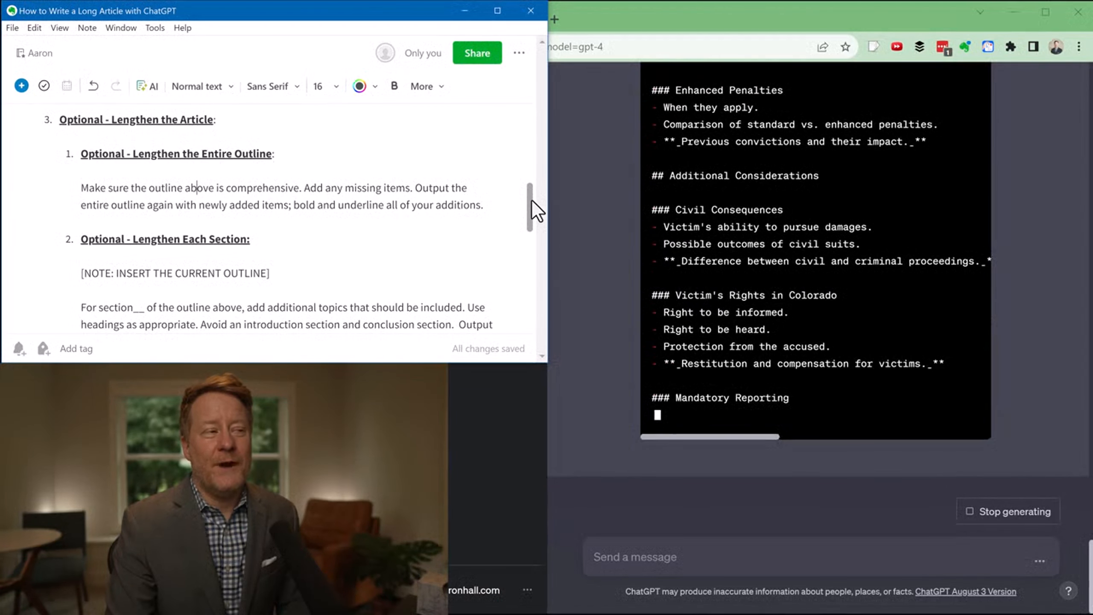
scroll(532, 200, "down", 1)
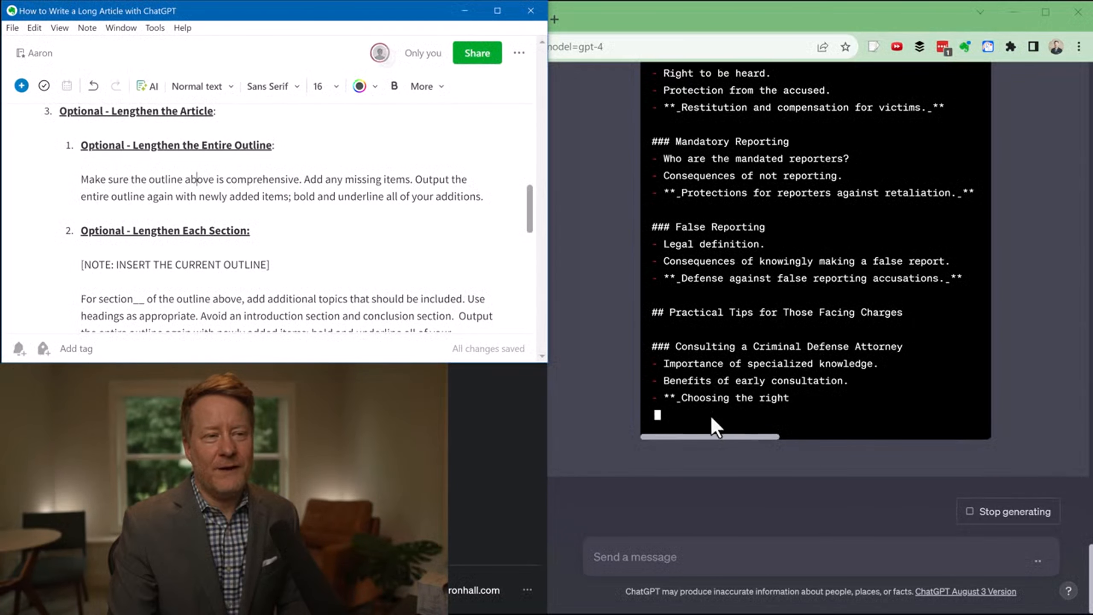
Examine the bold and underline markers around the added items under "Victim's Rights in Colorado" and "Mandatory Reporting".
scroll(566, 279, "up", 3)
left_click_drag(680, 228, 934, 228)
left_click(951, 223)
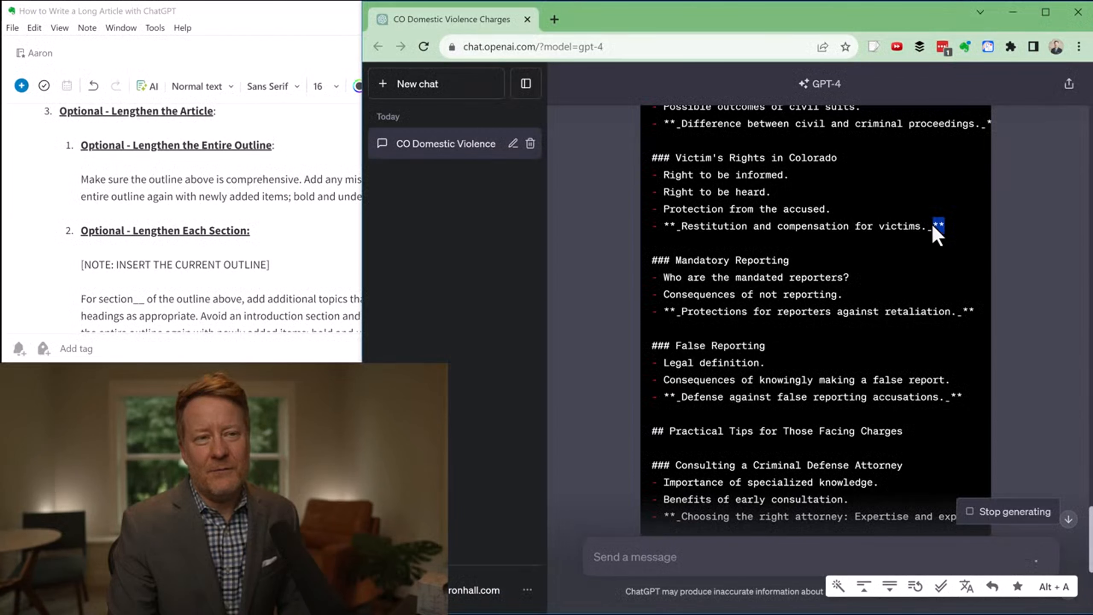
left_click_drag(932, 227, 926, 227)
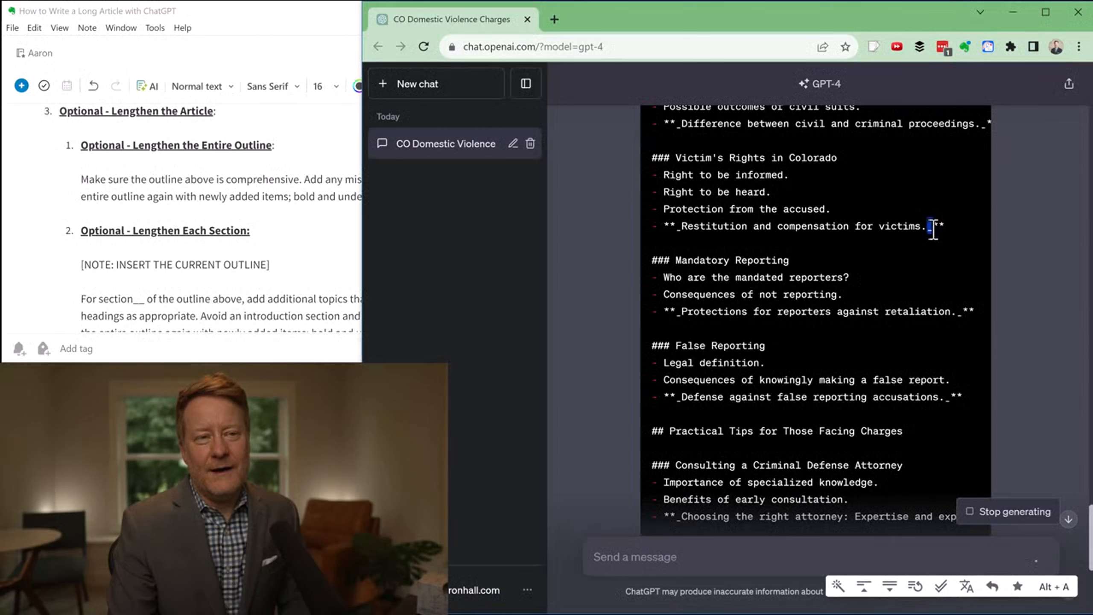
left_click_drag(686, 224, 653, 228)
left_click(696, 228)
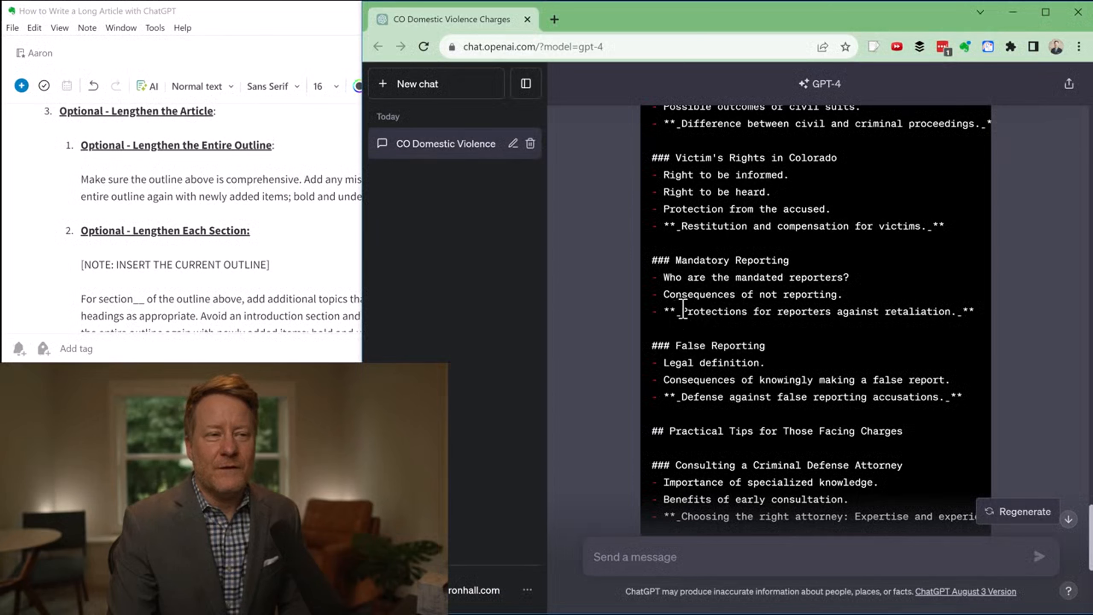
left_click_drag(683, 311, 659, 311)
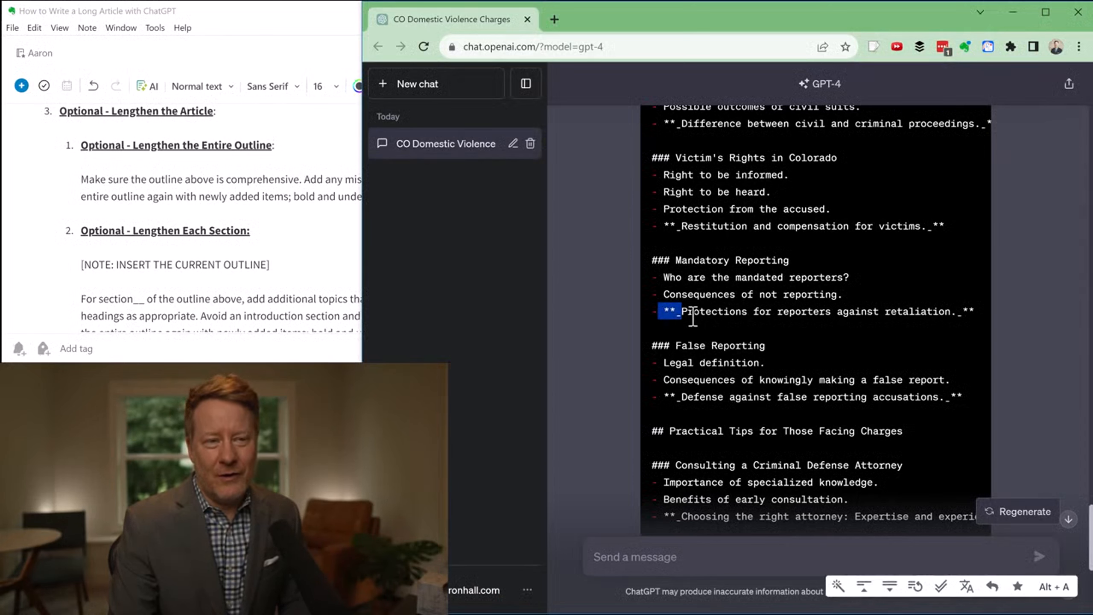
Review the added items in the lengthened outline, from the civil and criminal proceedings line to the plea deals line.
triple_click(919, 313)
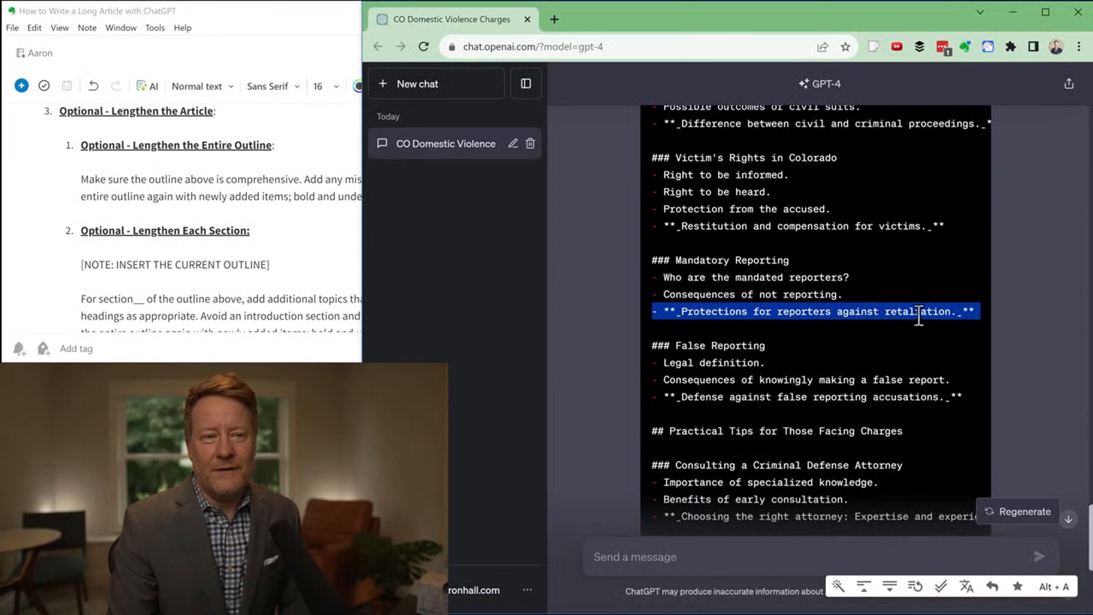
triple_click(790, 224)
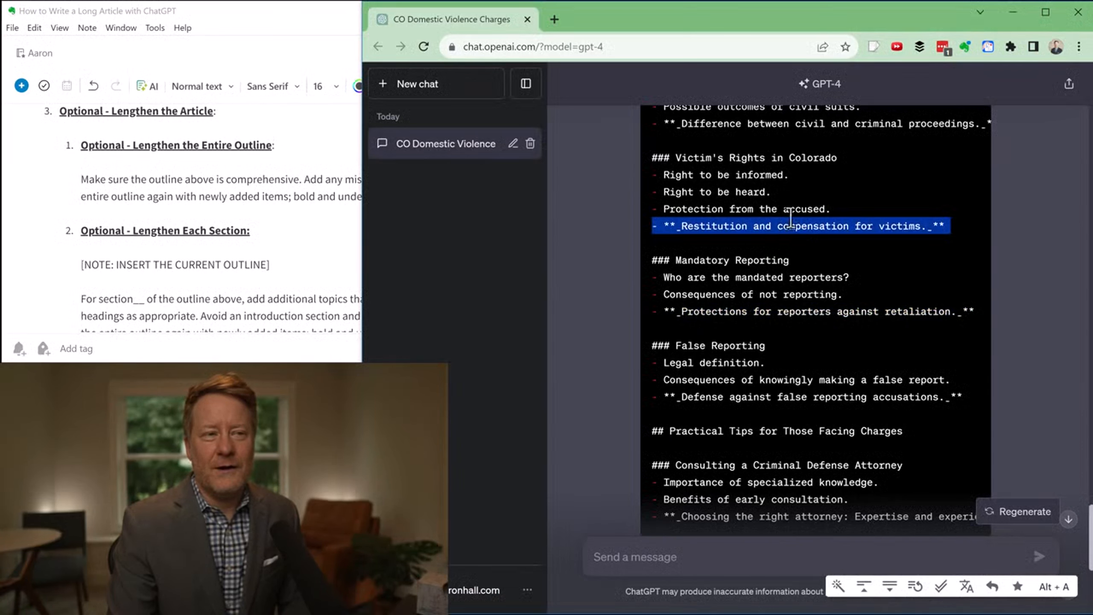
triple_click(760, 123)
left_click(750, 311)
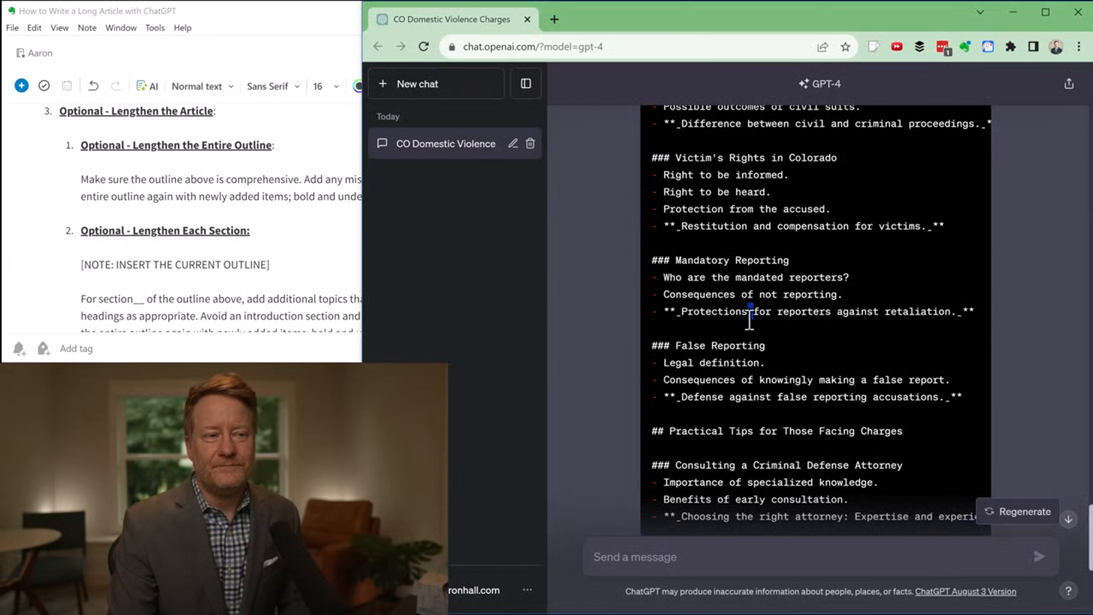
triple_click(697, 312)
scroll(740, 391, "down", 2)
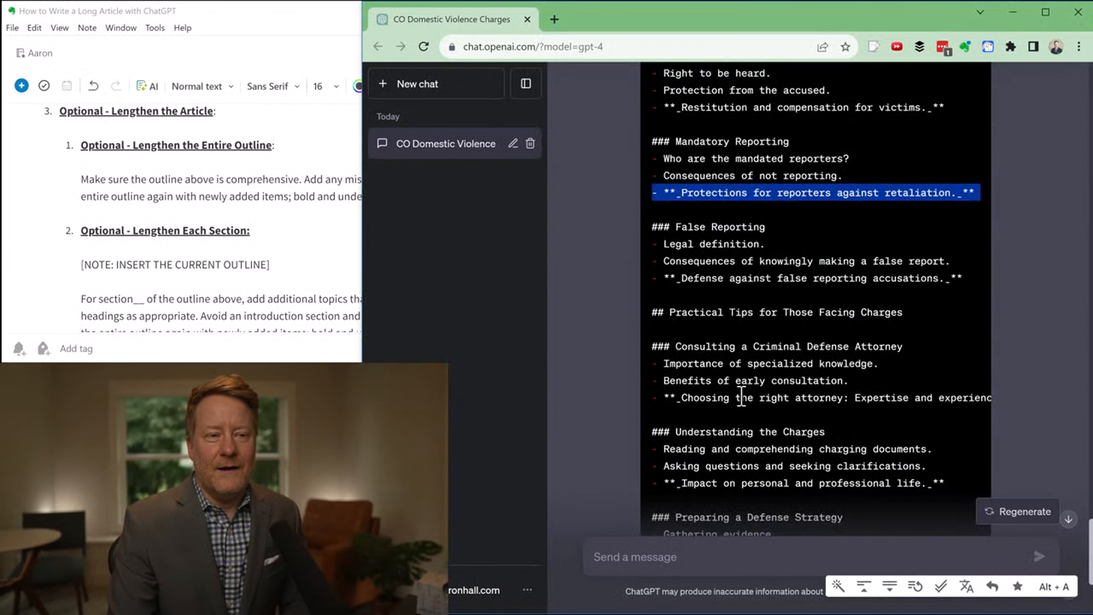
scroll(742, 396, "down", 2)
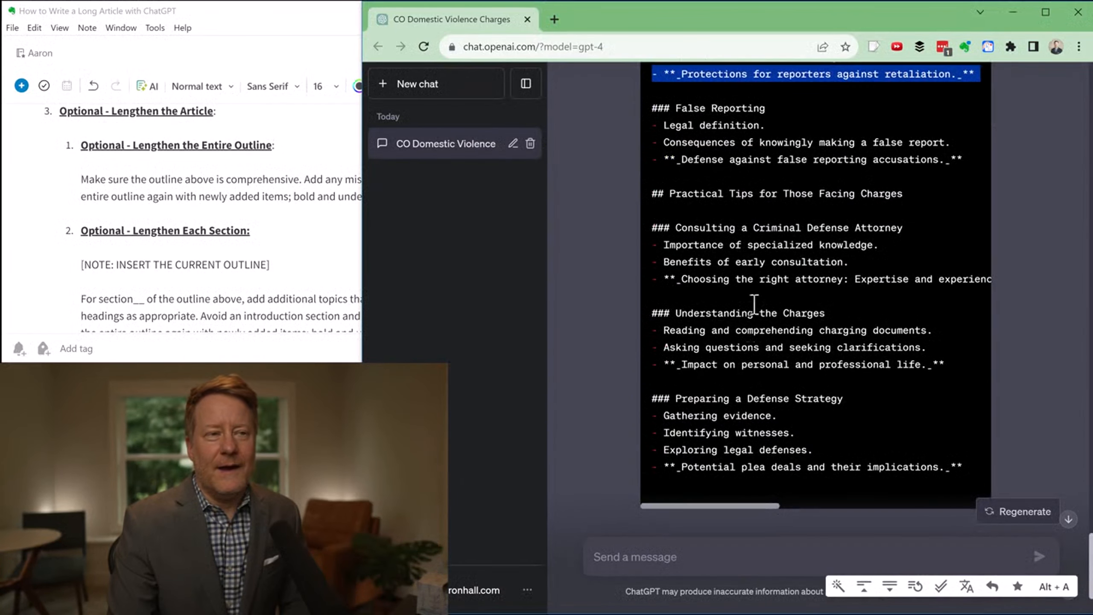
triple_click(698, 467)
Submit the prompt "Provide the same outline, but remove the bold and underline. Keep those sections though.".
left_click(700, 564)
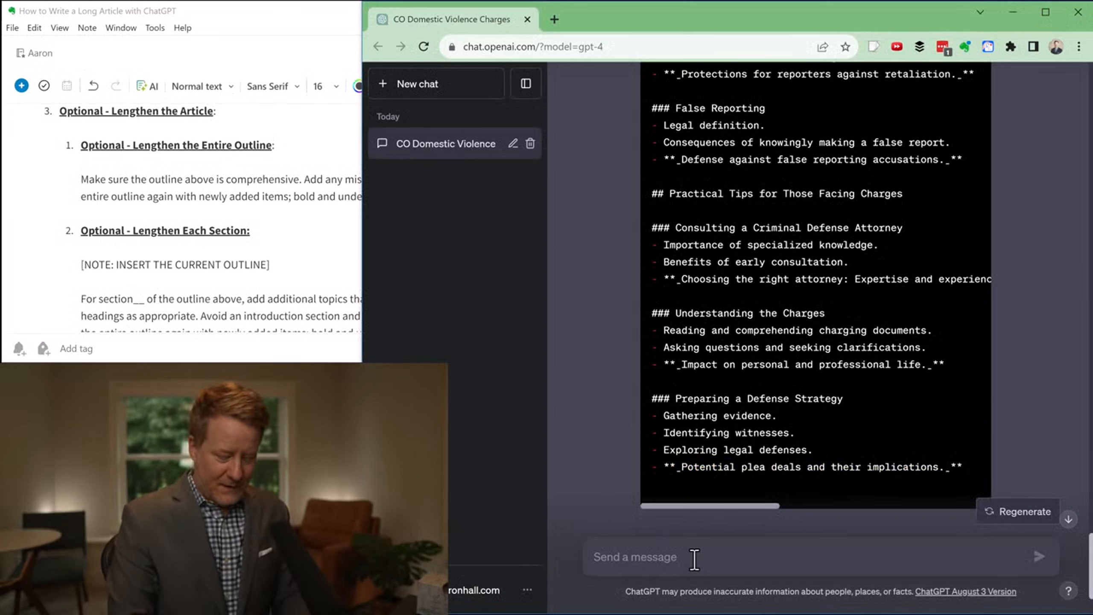
type("Provi")
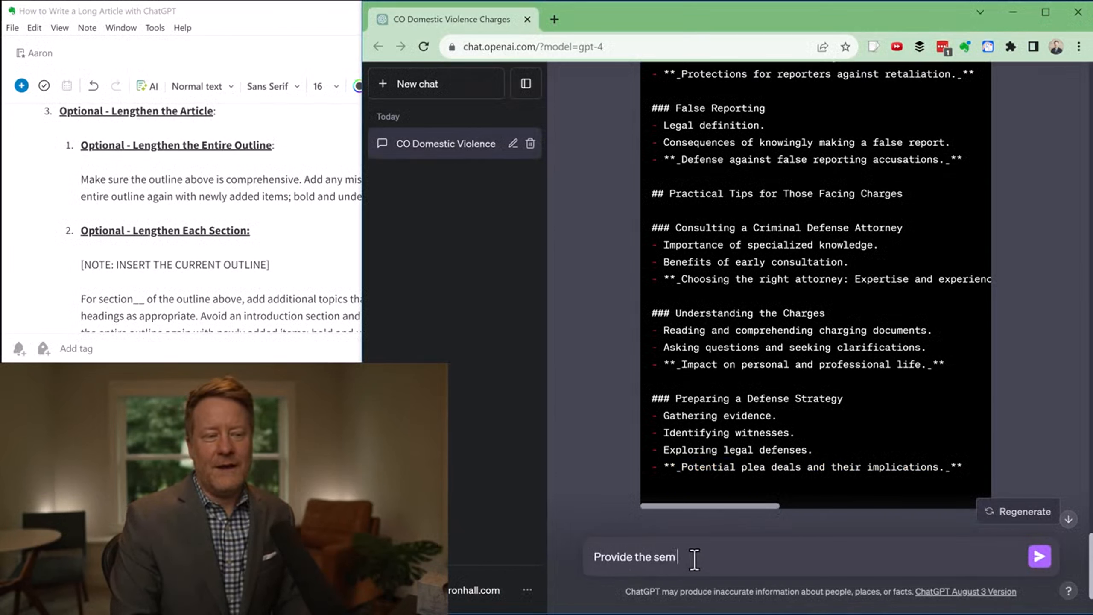
type("de the same out")
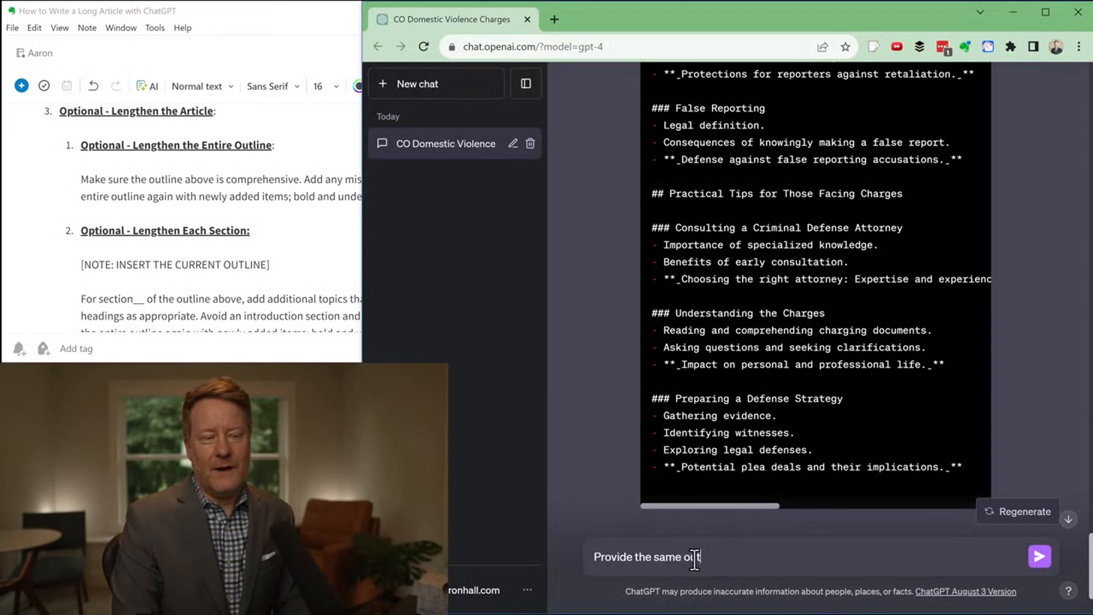
type("line, but remove the bold and under")
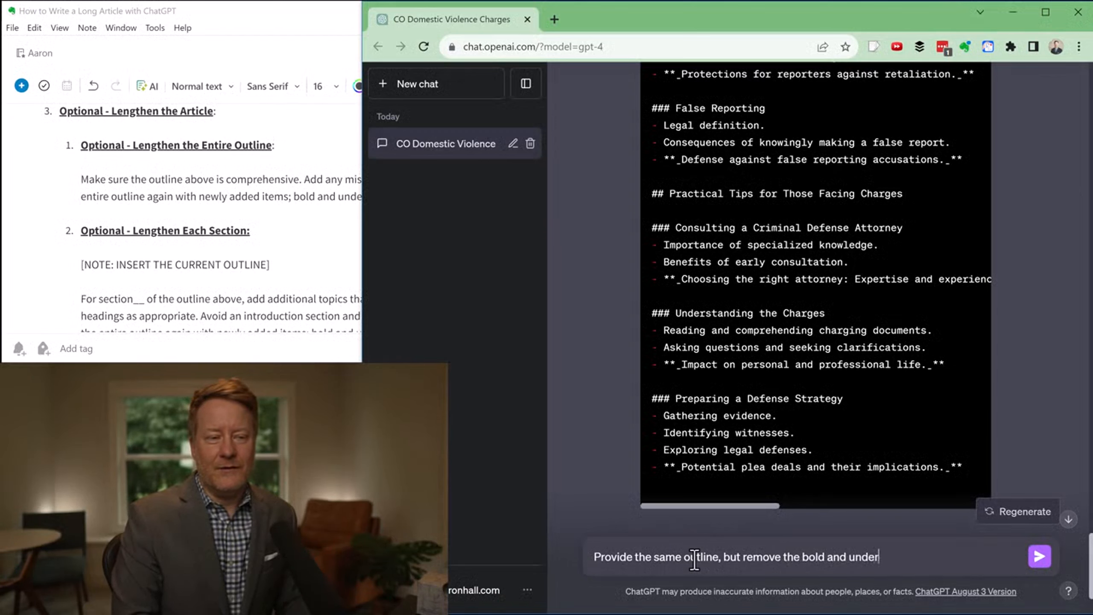
type("Keep the")
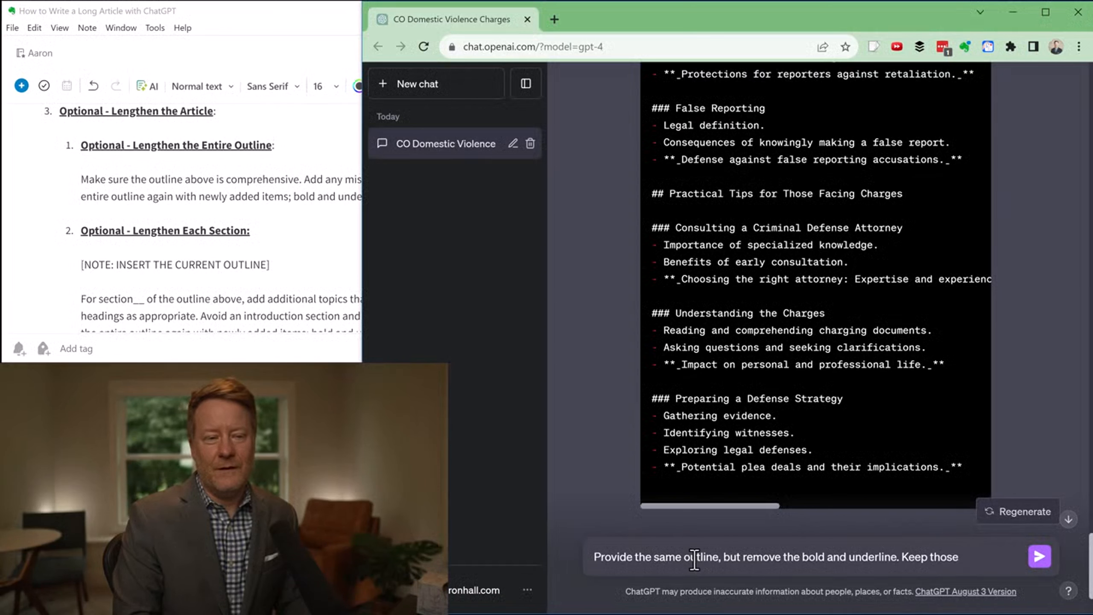
type("e sections though.")
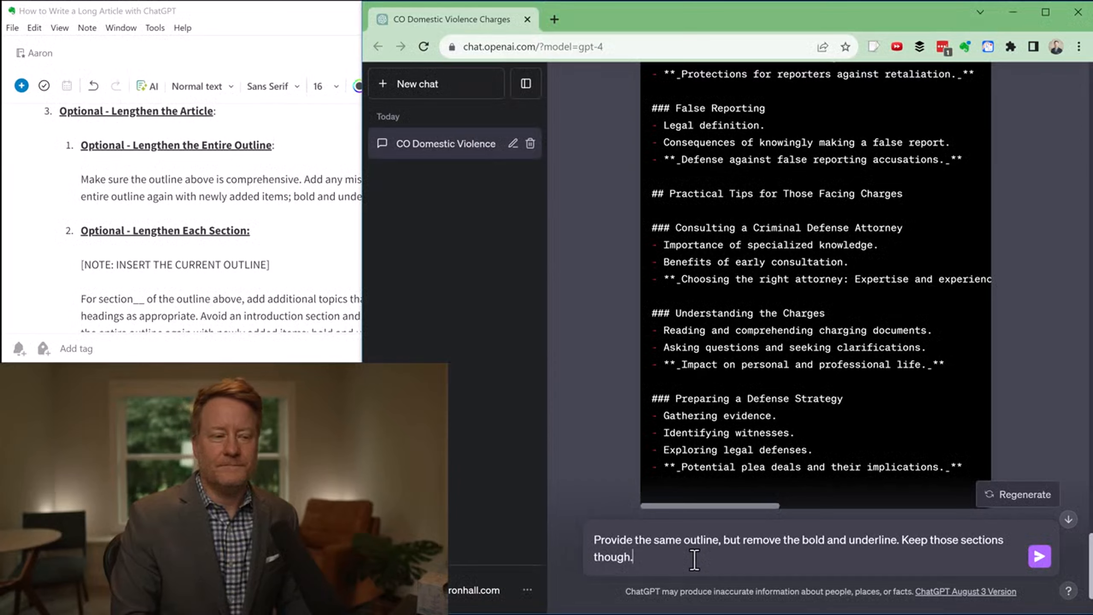
key("Return")
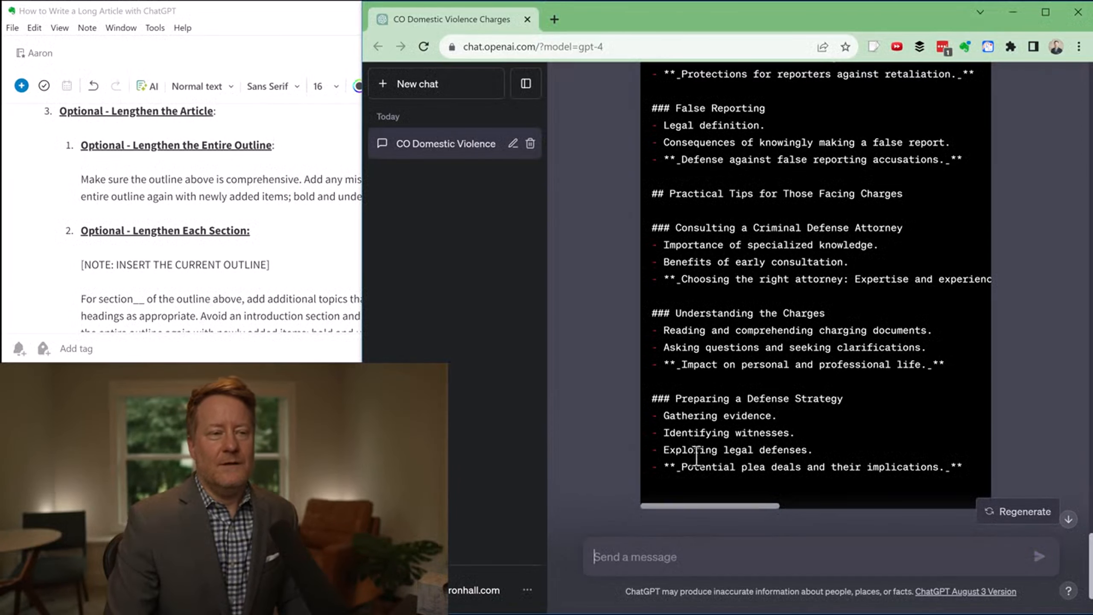
Look back at the previous outline's "Mandatory Arrest" section and its marked addition "Rights of the accused during arrest".
scroll(684, 364, "up", 15)
scroll(686, 364, "down", 10)
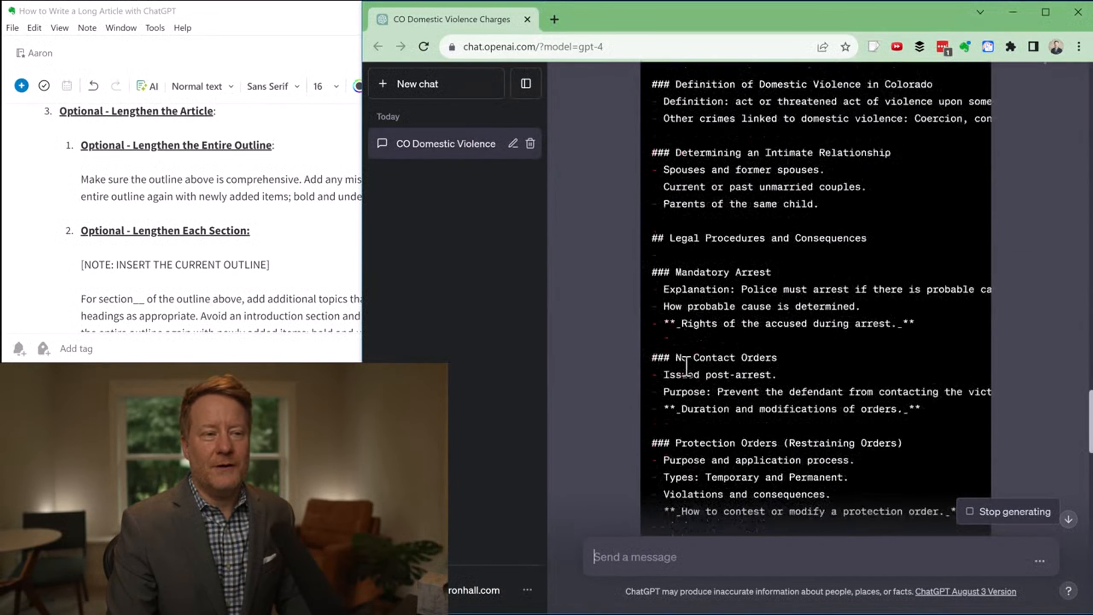
double_click(679, 254)
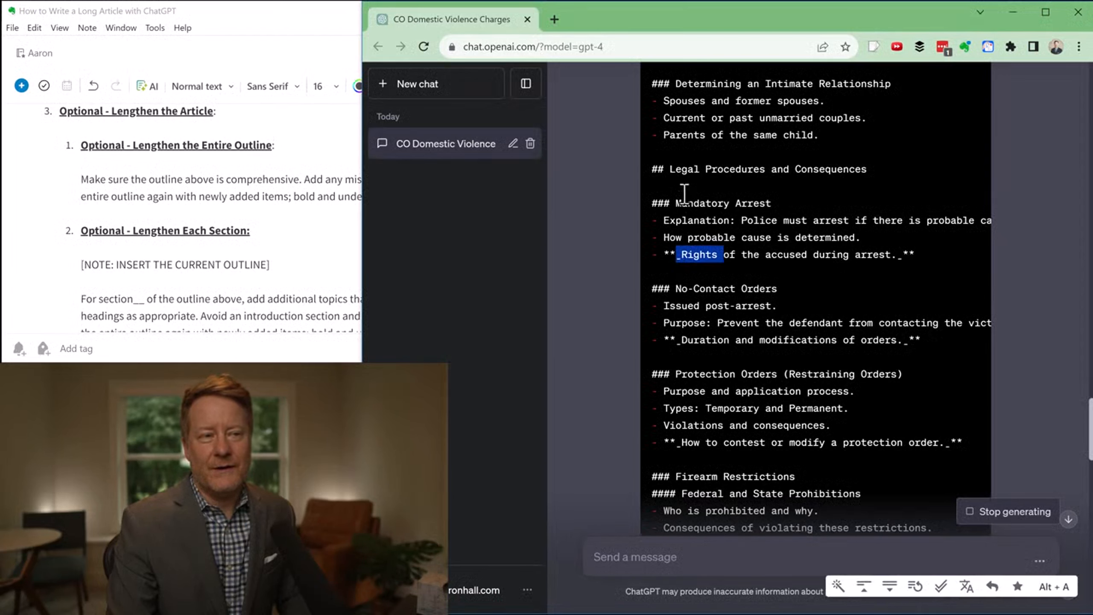
left_click_drag(679, 204, 759, 200)
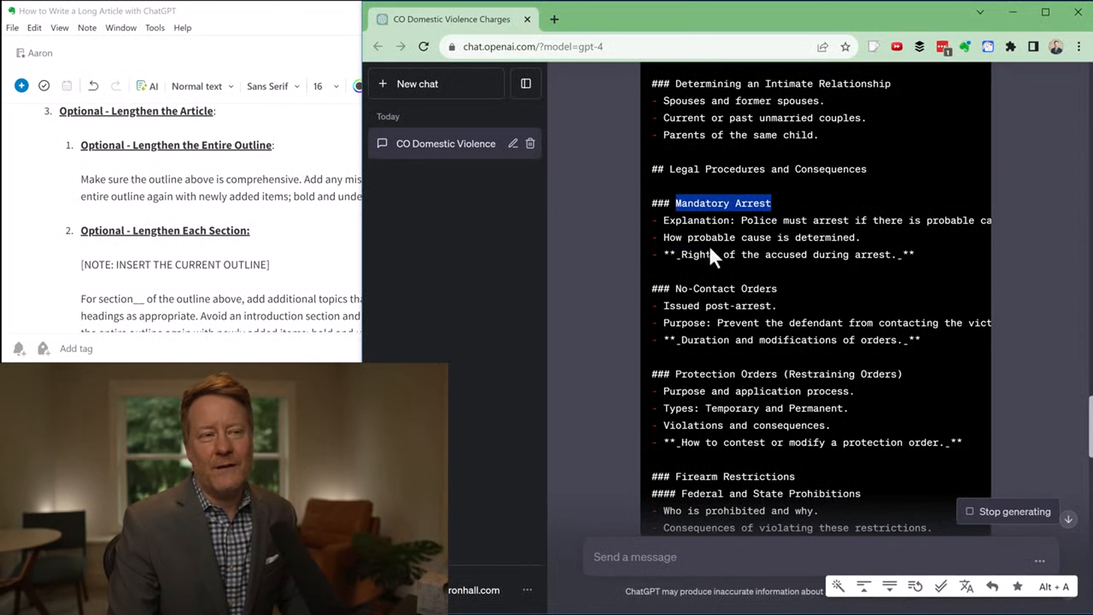
Search the page for "Rights of the accused during arrest" and check that item under "Mandatory Arrest" in the regenerated outline.
left_click_drag(676, 254, 861, 254)
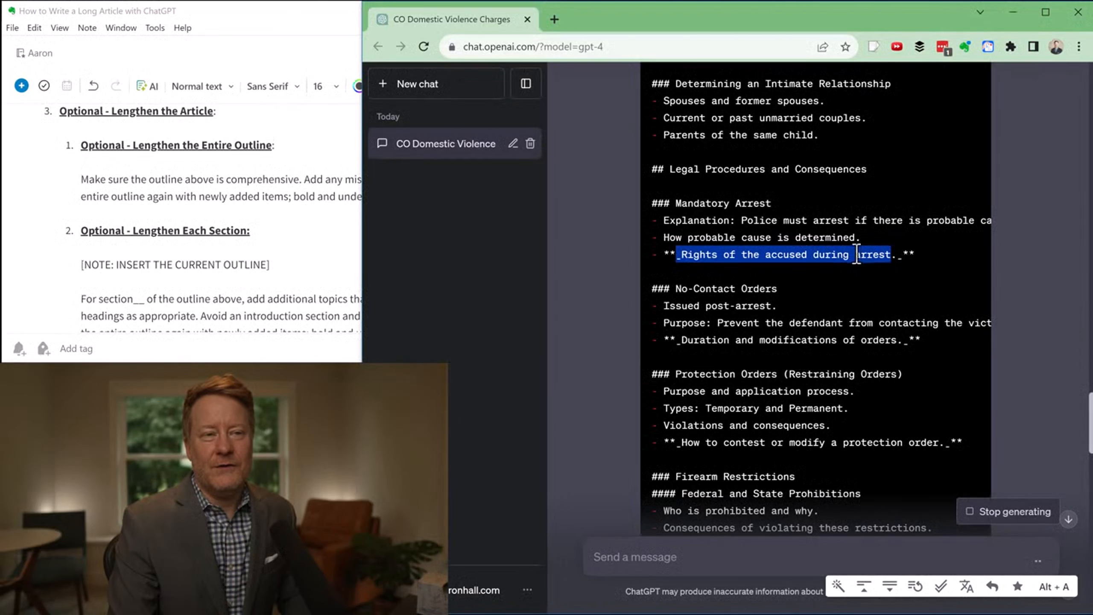
key("ctrl+f")
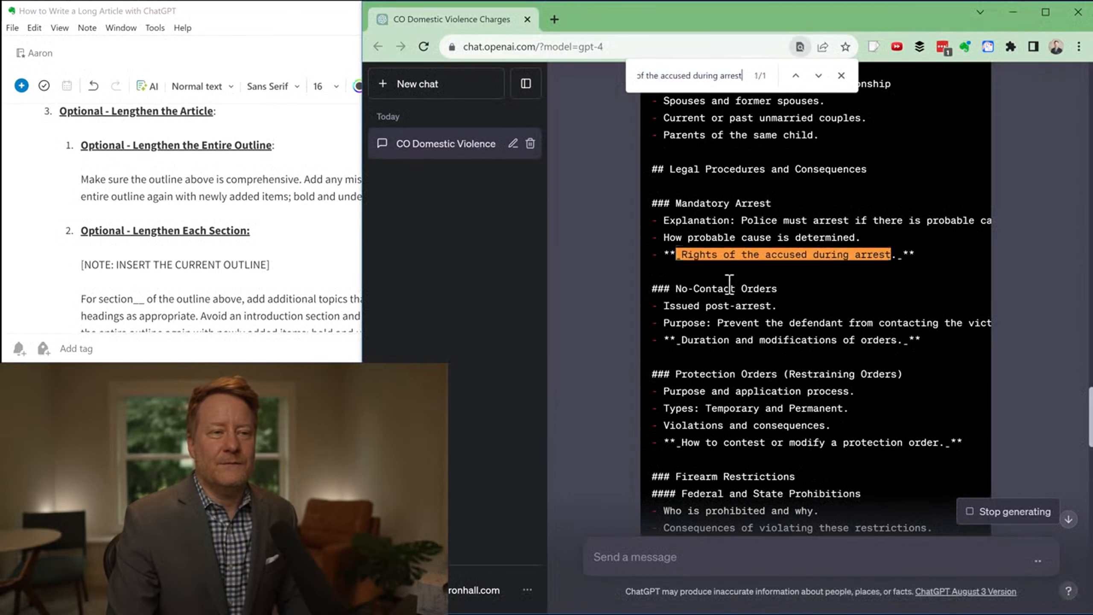
scroll(730, 284, "down", 3)
scroll(729, 285, "down", 20)
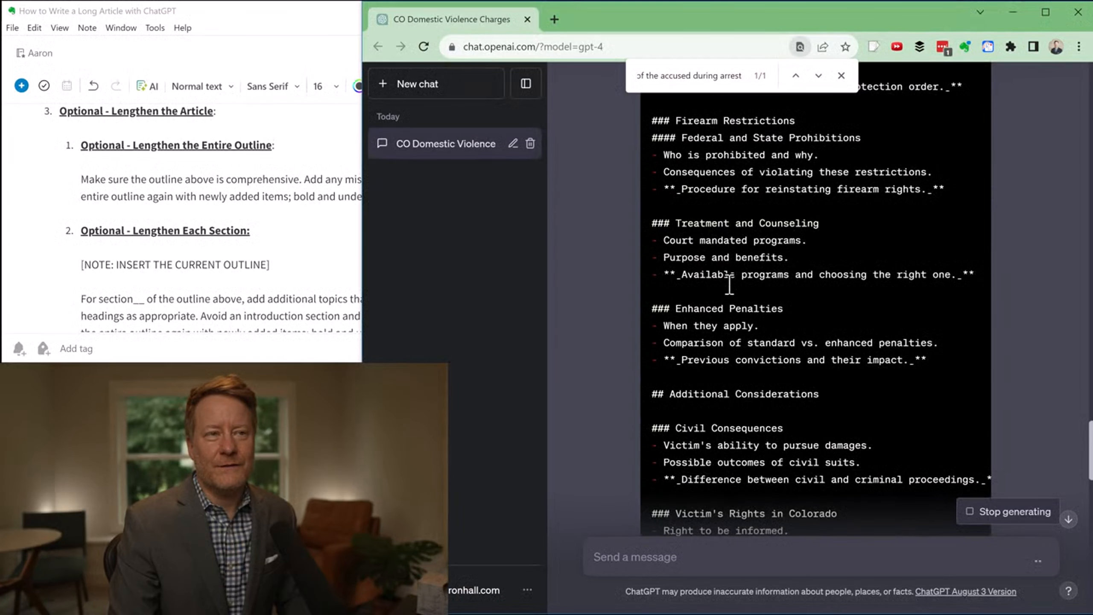
scroll(729, 286, "down", 9)
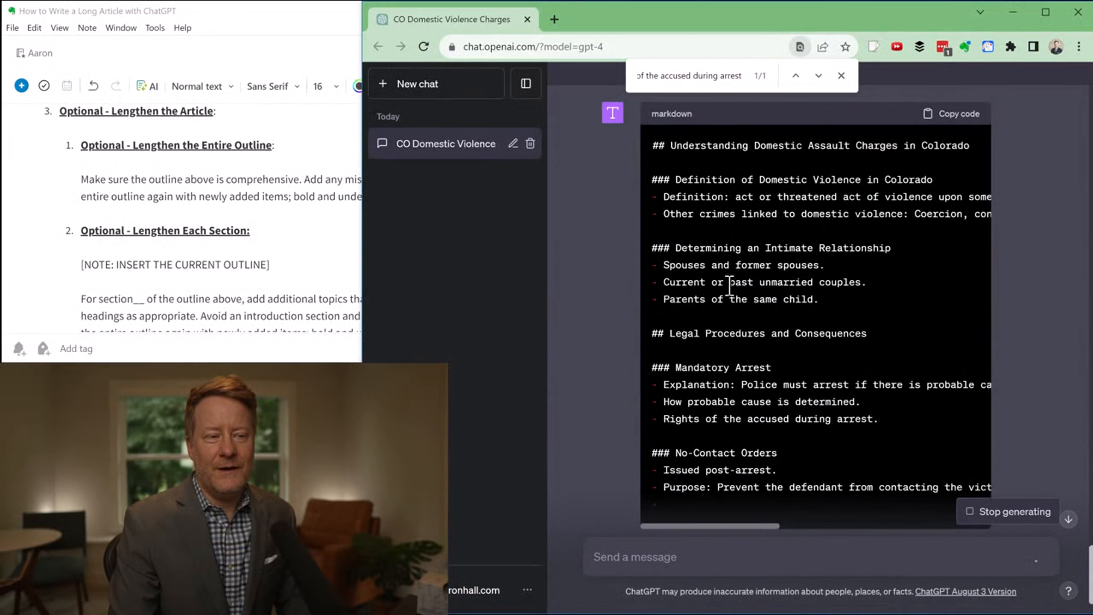
scroll(723, 297, "down", 3)
left_click_drag(676, 298, 873, 300)
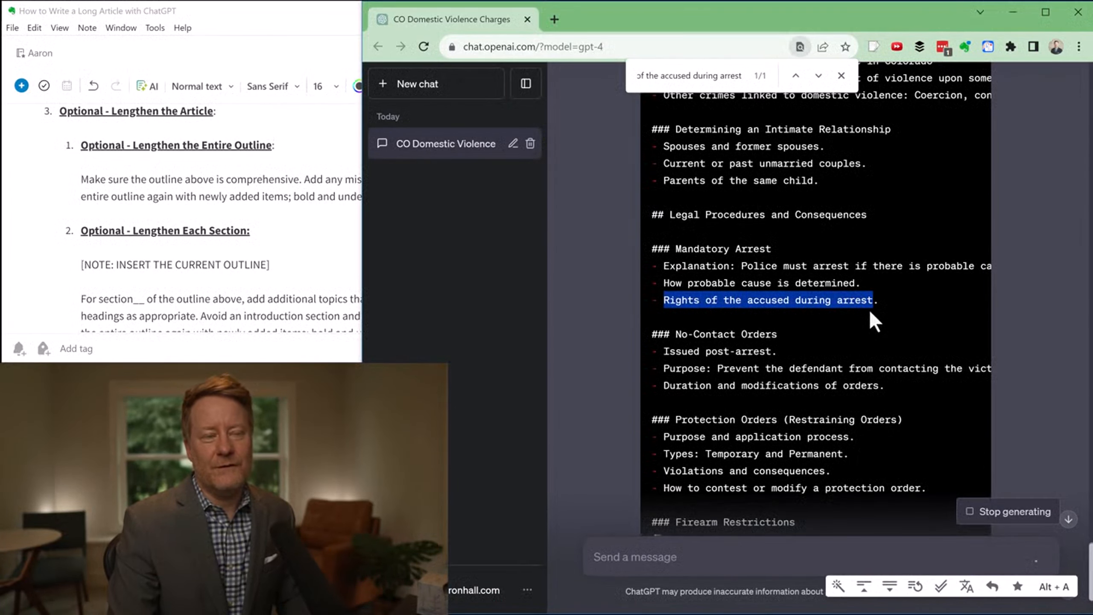
scroll(803, 395, "down", 4)
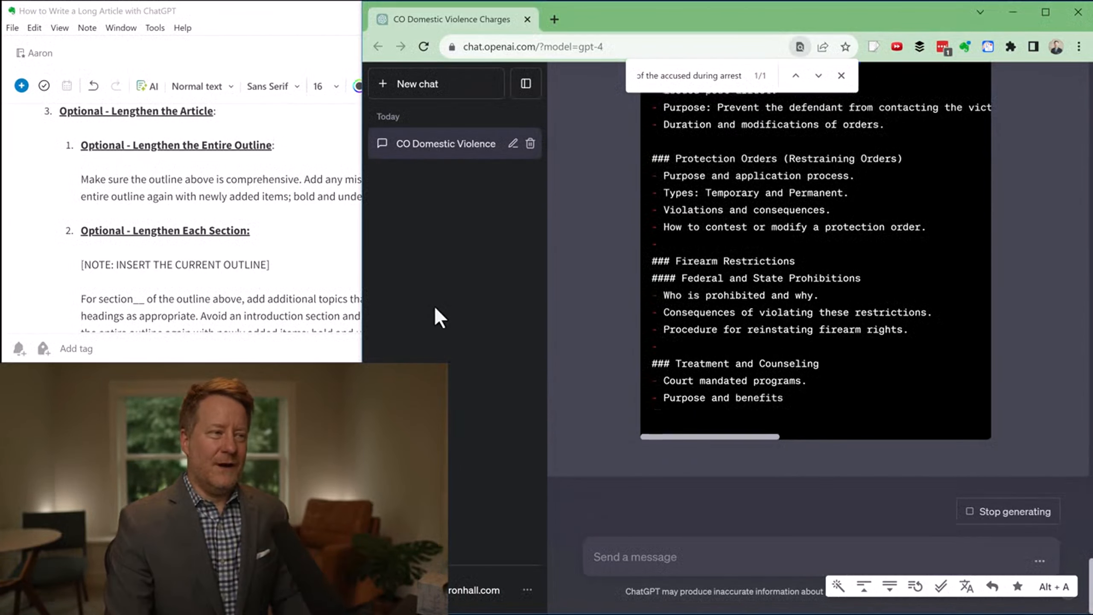
Copy the "Lengthen Each Section" prompt from the Evernote note, starting "For section__ of the outline above", into the ChatGPT message box.
left_click(284, 316)
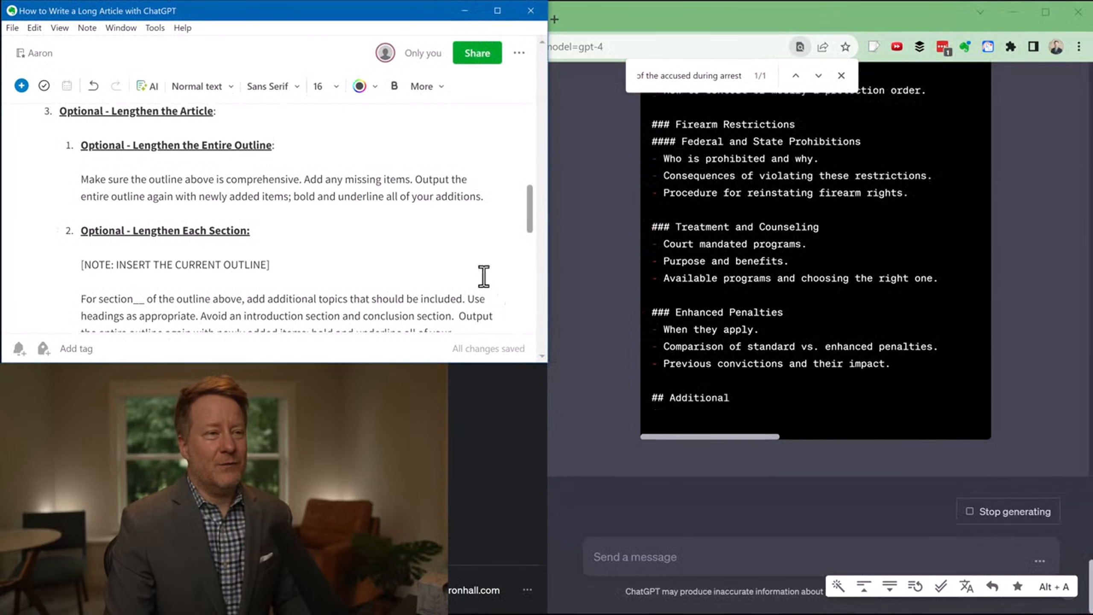
left_click_drag(527, 191, 542, 219)
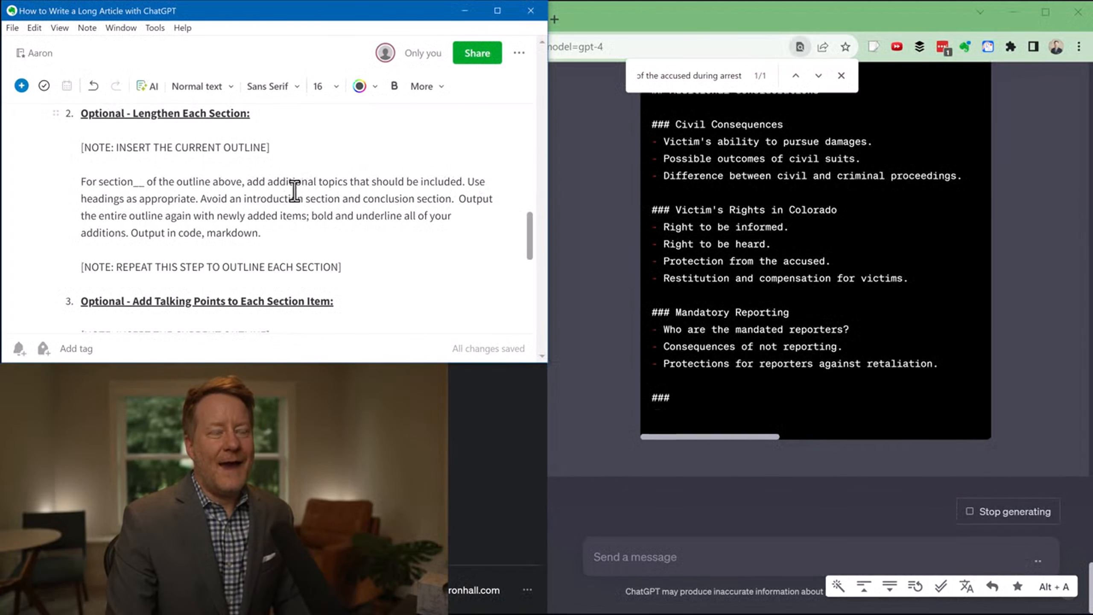
left_click(283, 236)
left_click_drag(134, 183, 143, 183)
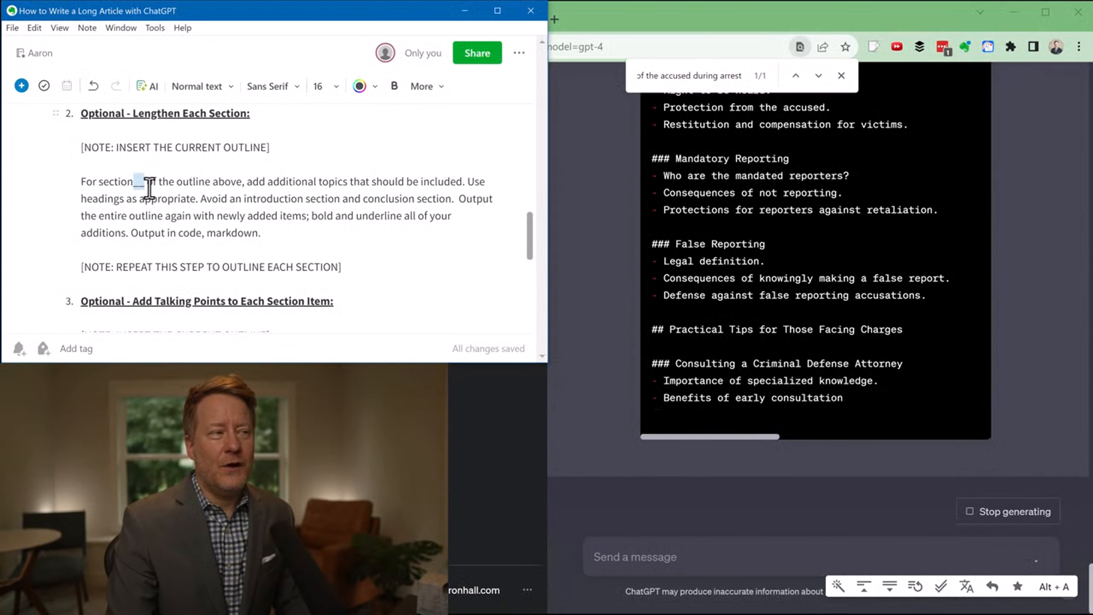
left_click_drag(262, 233, 34, 189)
key("ctrl+c")
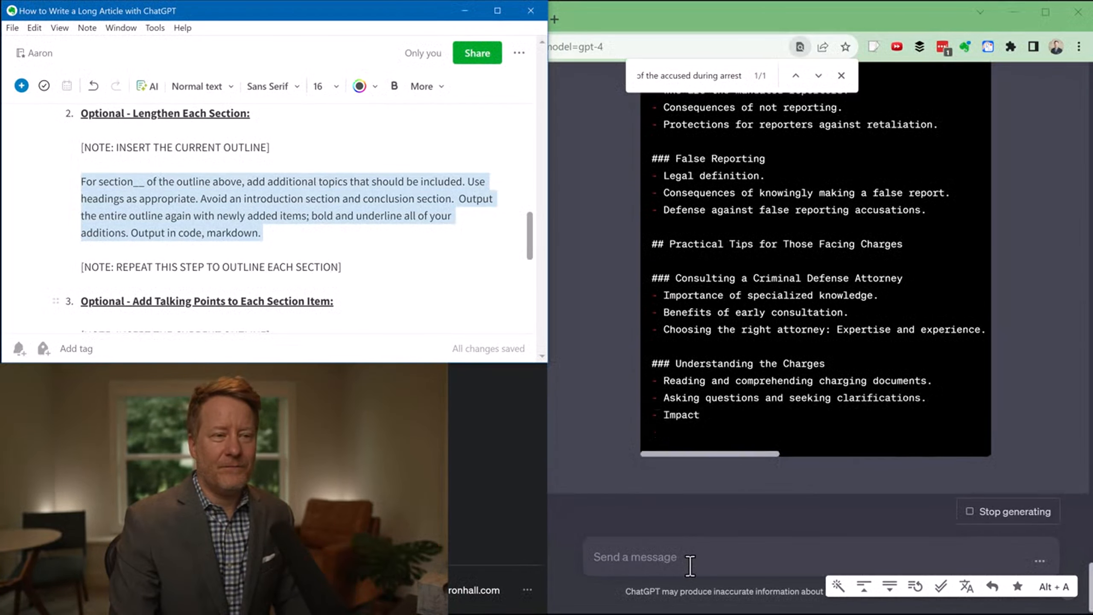
left_click(690, 566)
key("ctrl+v")
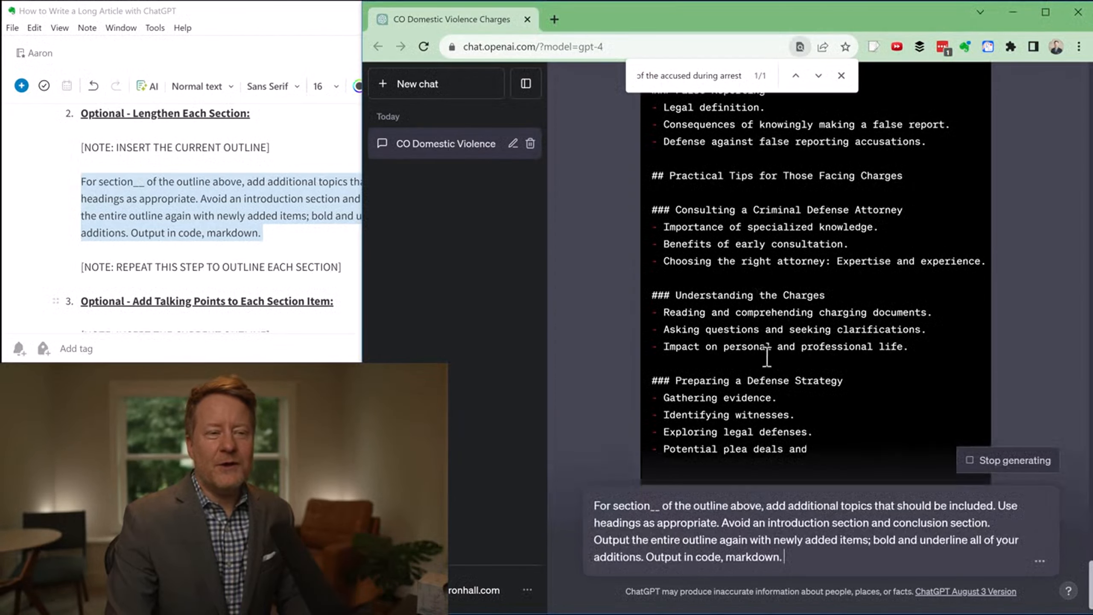
Read through the regenerated outline from its first heading to "Practical Tips for Those Facing Charges" to choose a section to lengthen.
scroll(900, 343, "up", 20)
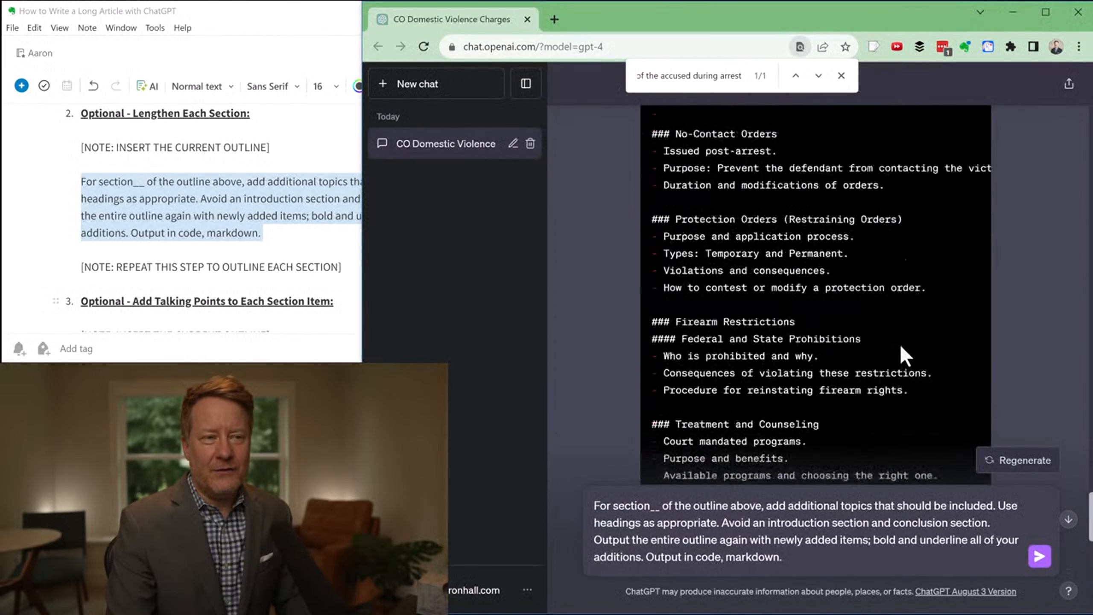
scroll(892, 328, "down", 3)
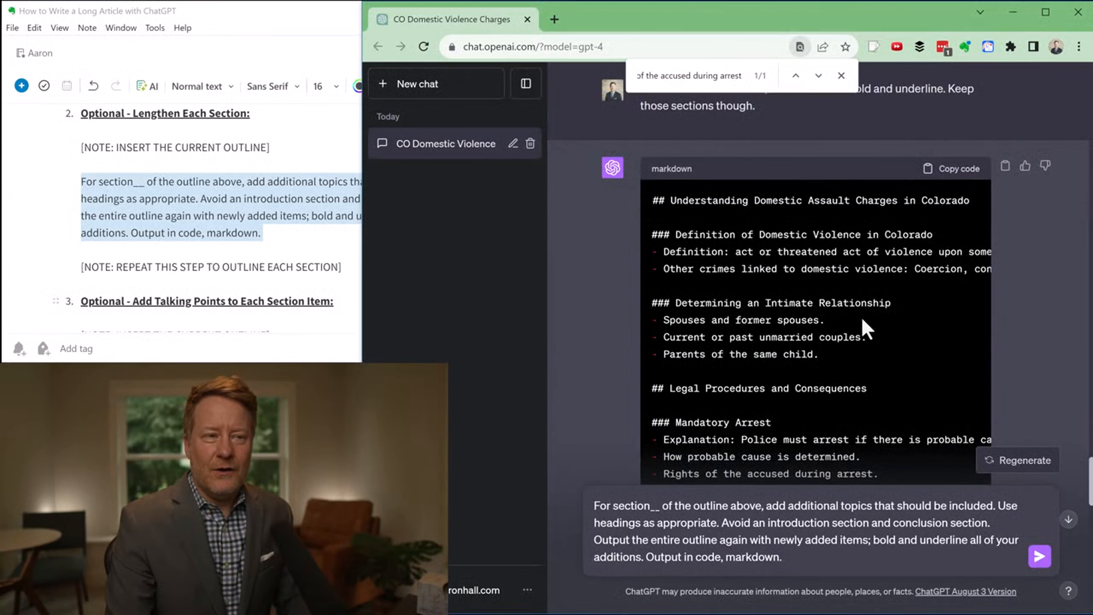
scroll(861, 316, "down", 1)
scroll(859, 317, "up", 1)
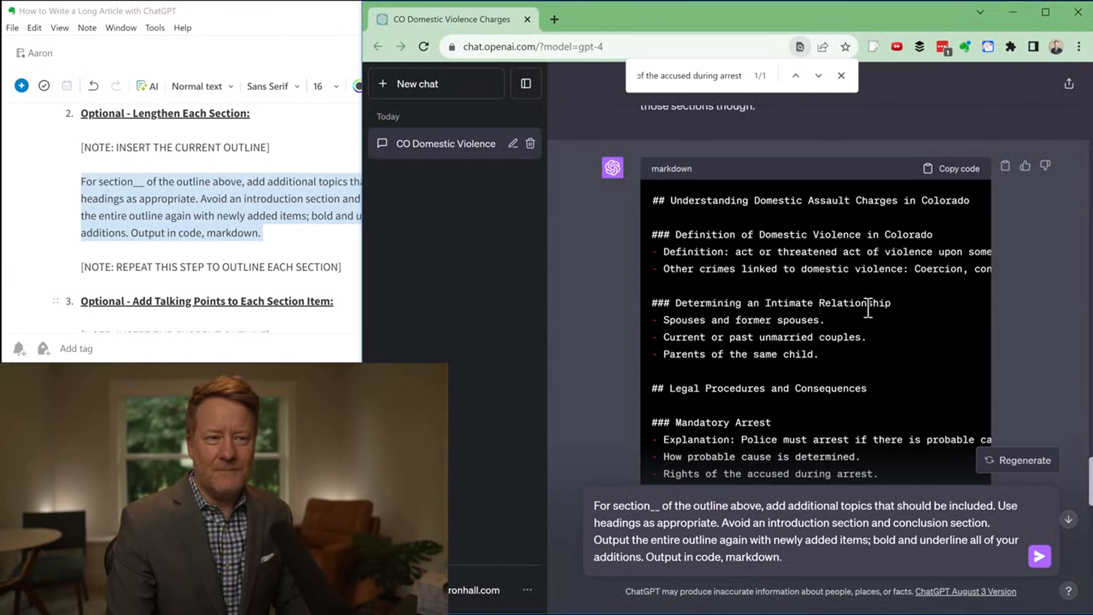
scroll(861, 322, "down", 3)
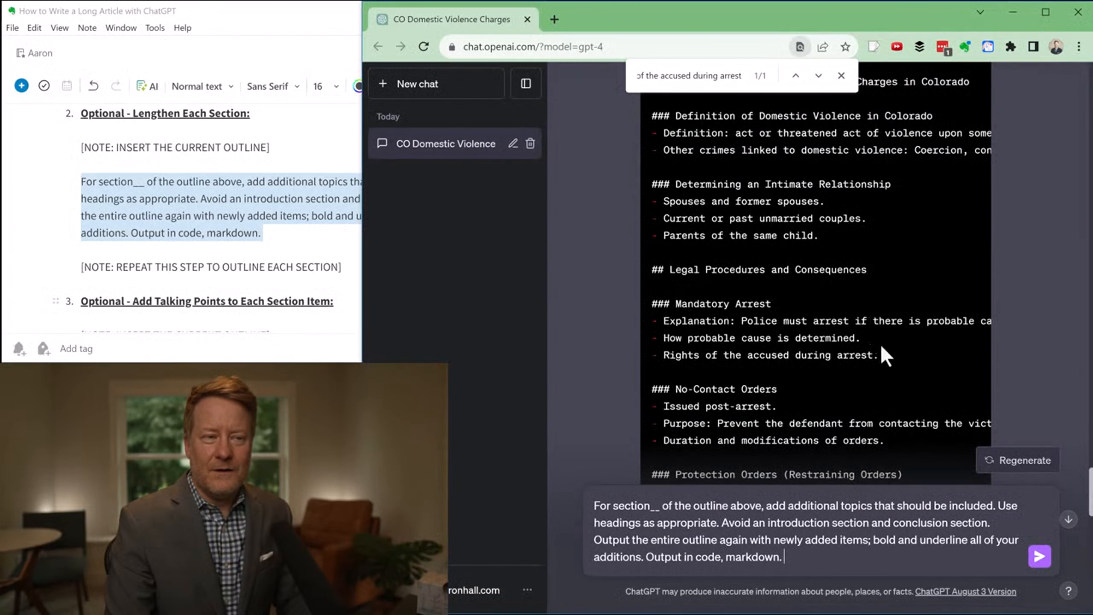
scroll(865, 337, "down", 6)
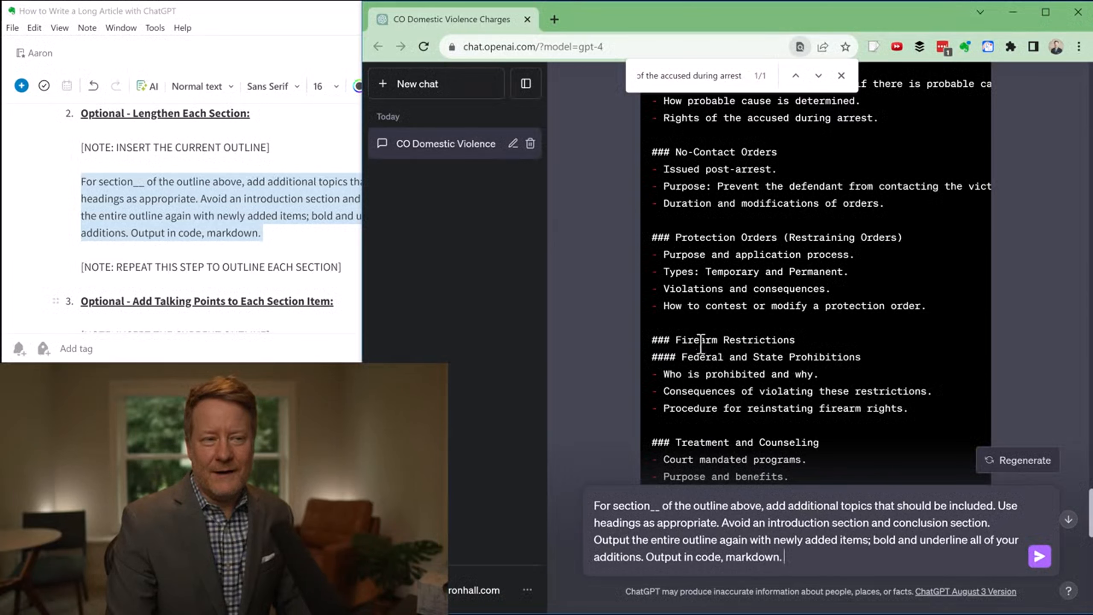
scroll(706, 356, "down", 3)
scroll(706, 356, "down", 3)
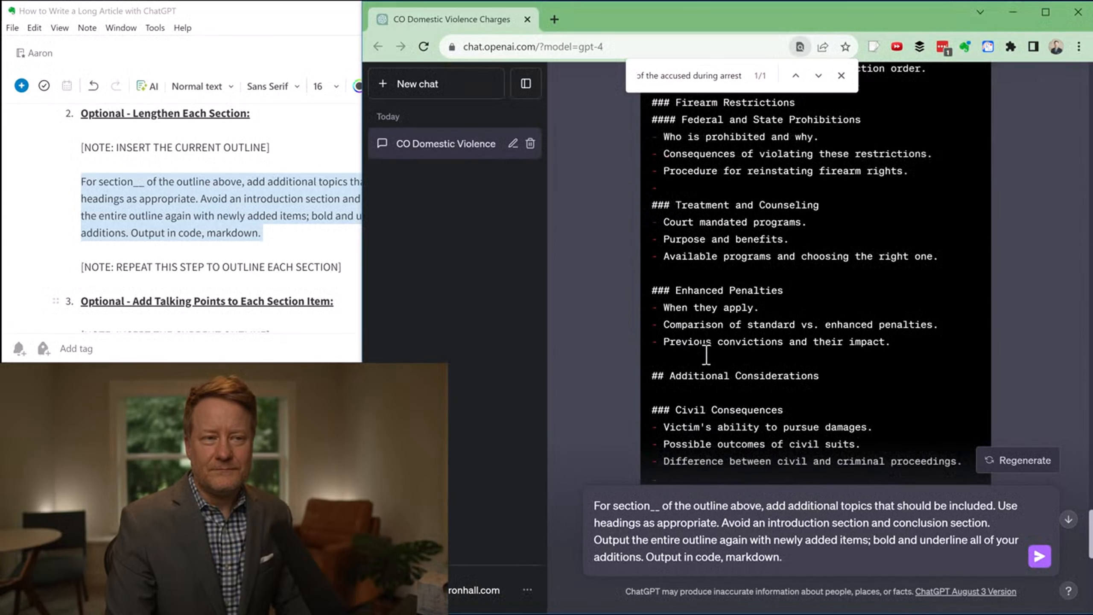
scroll(698, 334, "down", 3)
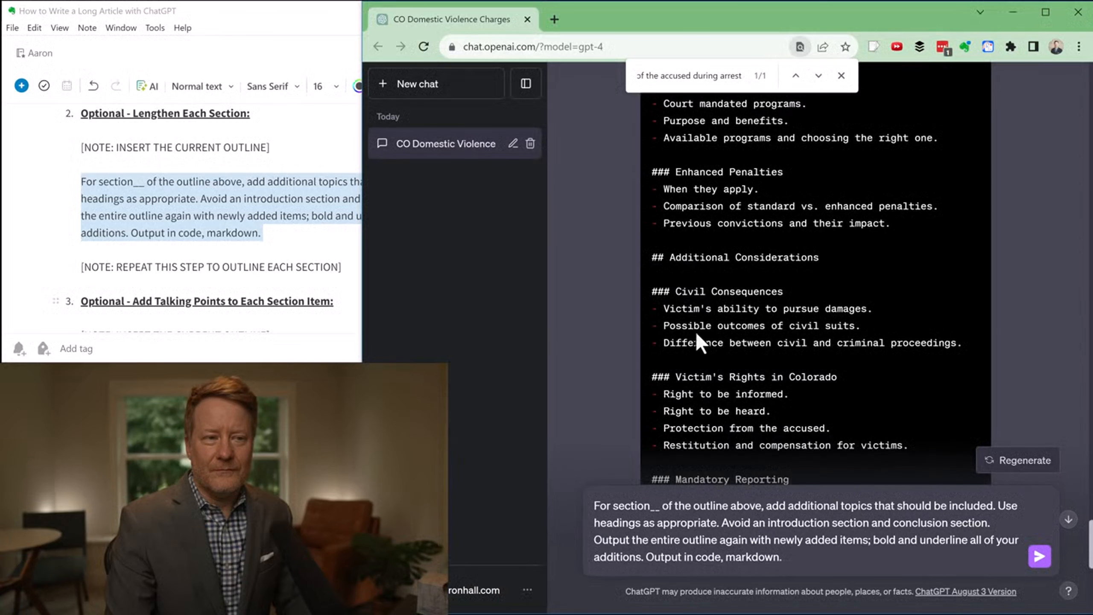
scroll(700, 349, "down", 6)
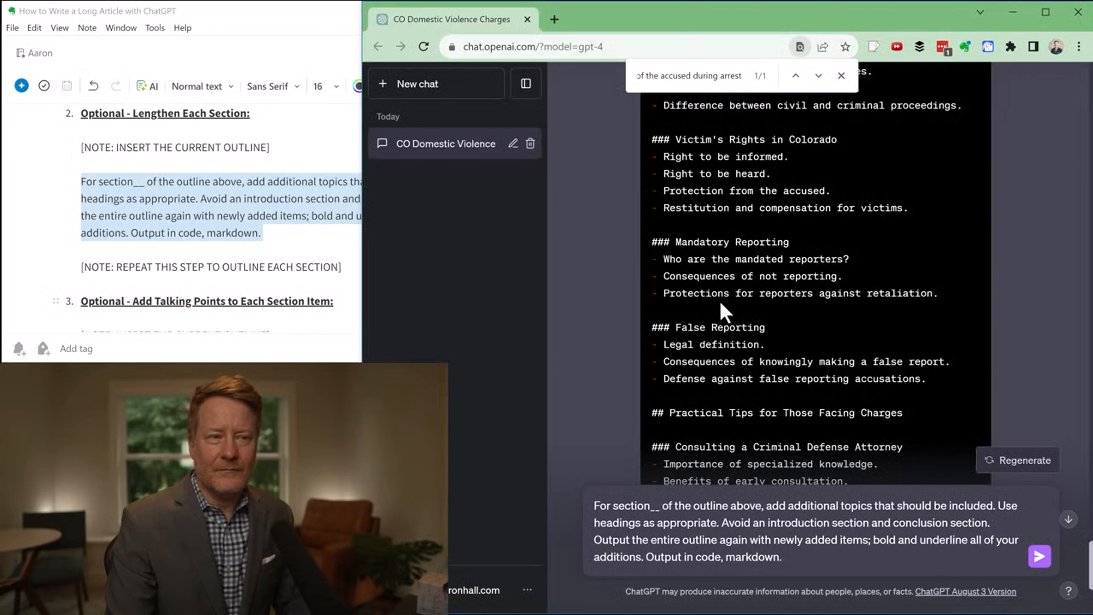
scroll(716, 324, "down", 3)
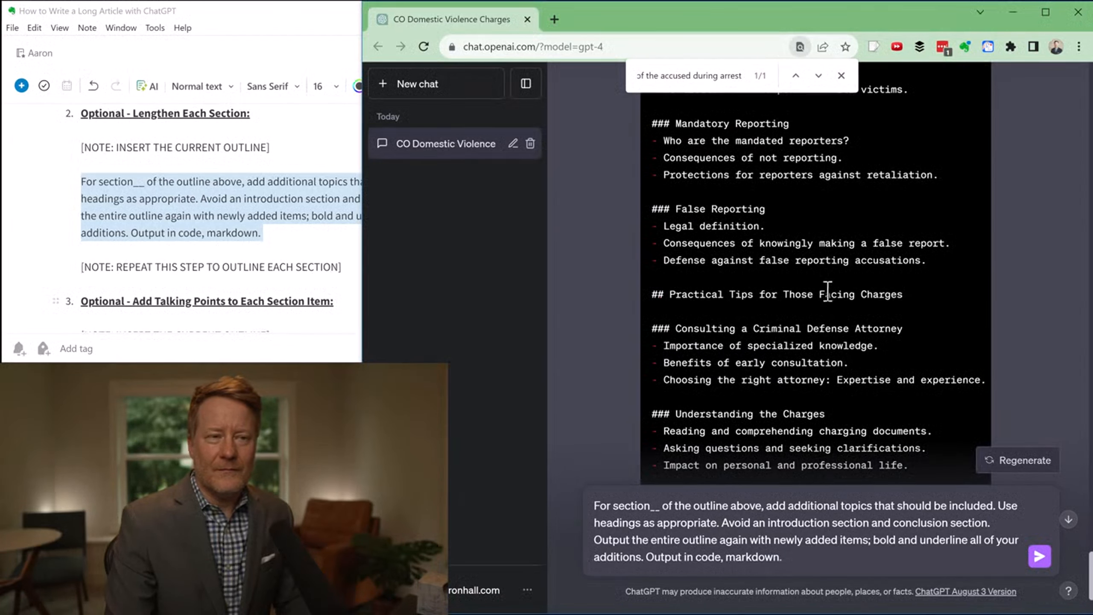
Replace "section__" in the unsent prompt with the "Practical Tips for Those Facing Charges" section, copying that heading from the outline.
triple_click(668, 294)
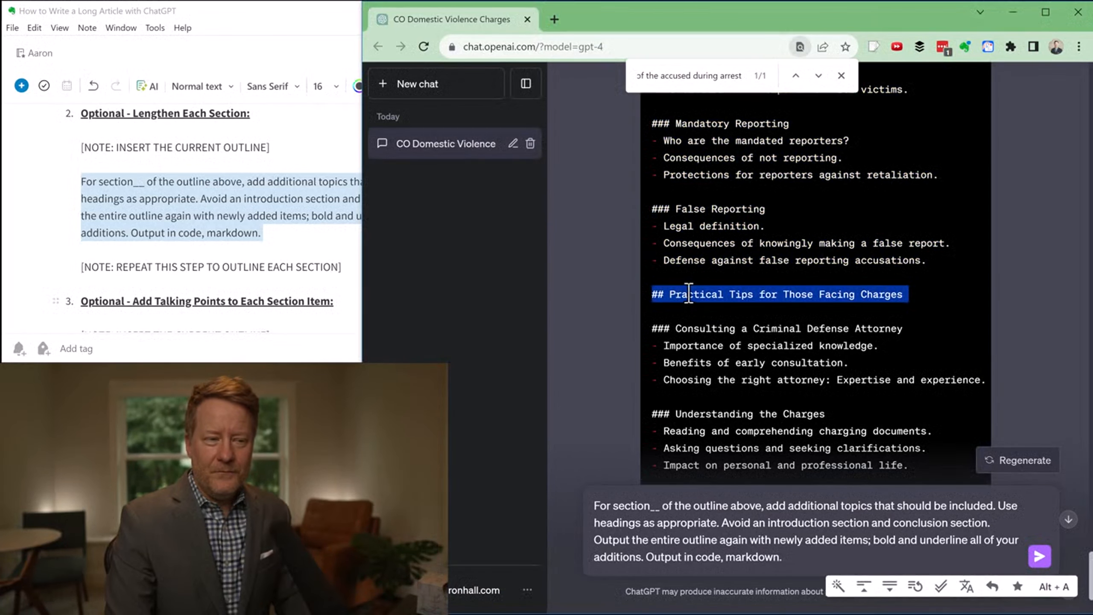
left_click_drag(671, 294, 867, 313)
key("ctrl+c")
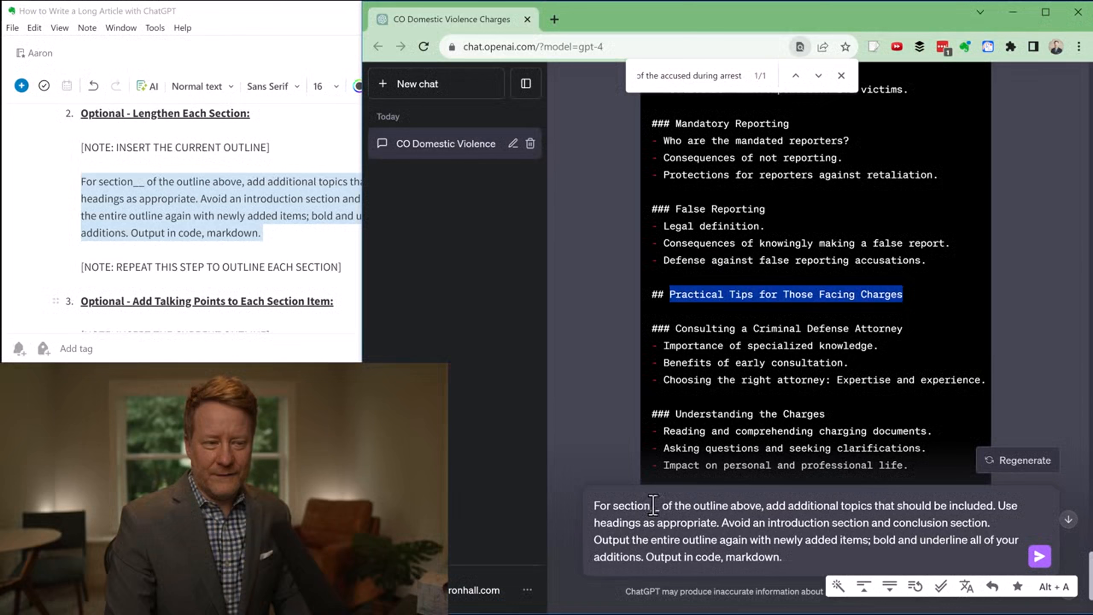
left_click_drag(651, 505, 659, 505)
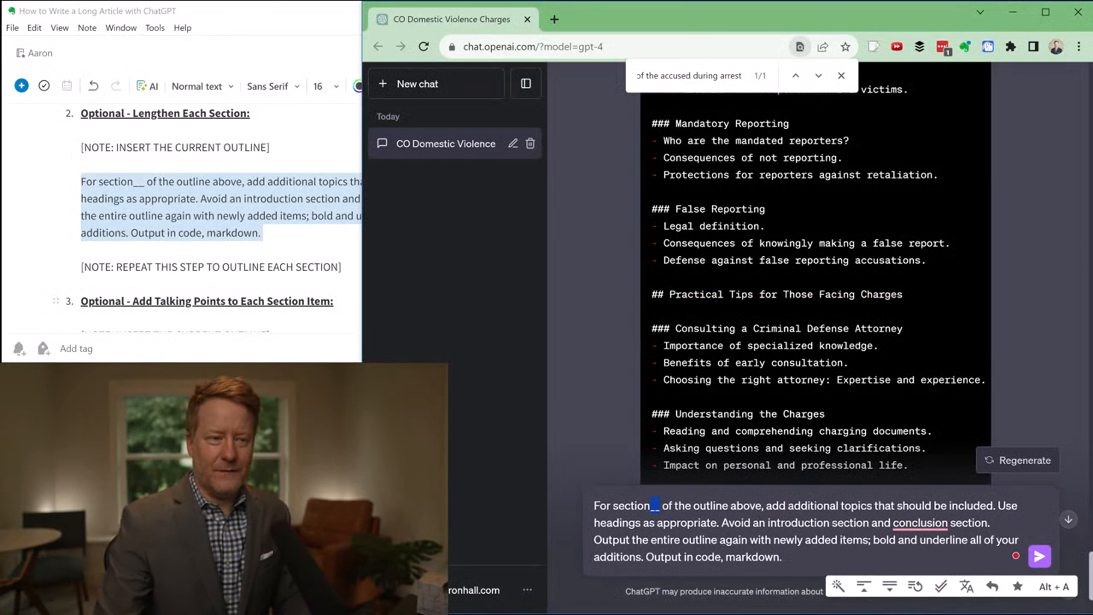
key("BackSpace")
key("BackSpace")
key("BackSpace")
key("BackSpace")
key("BackSpace")
key("BackSpace")
key("BackSpace")
key("BackSpace")
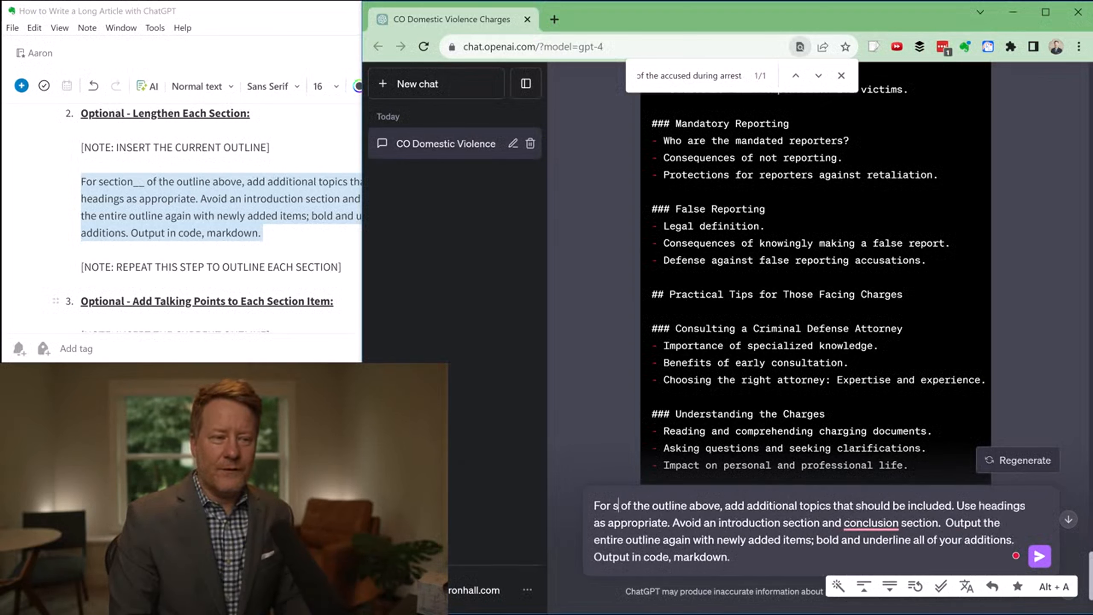
type("the \"")
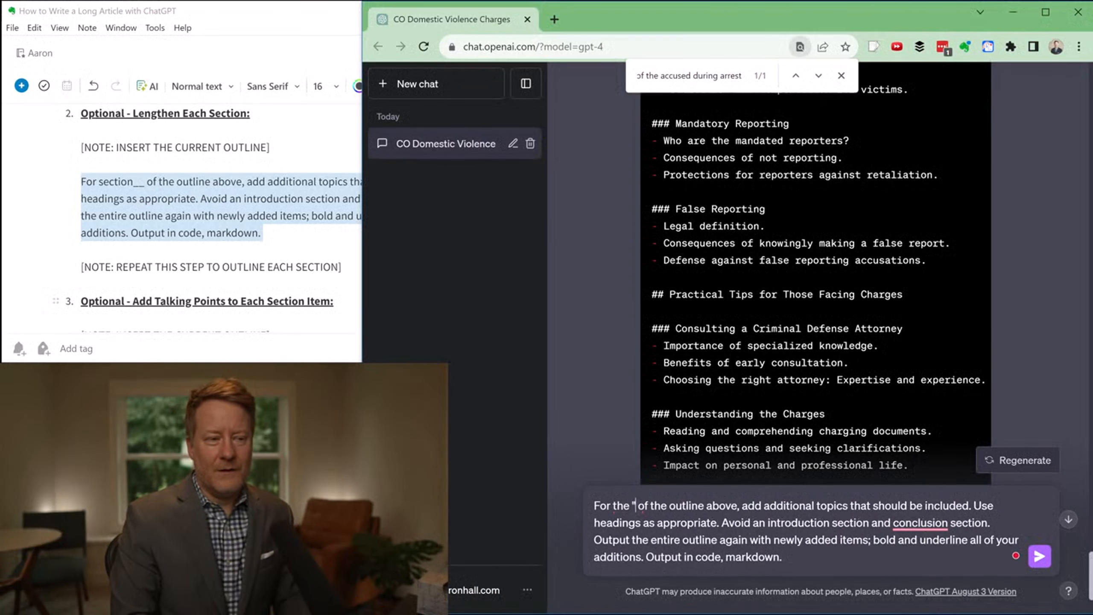
key("ctrl+v")
type("\" section,")
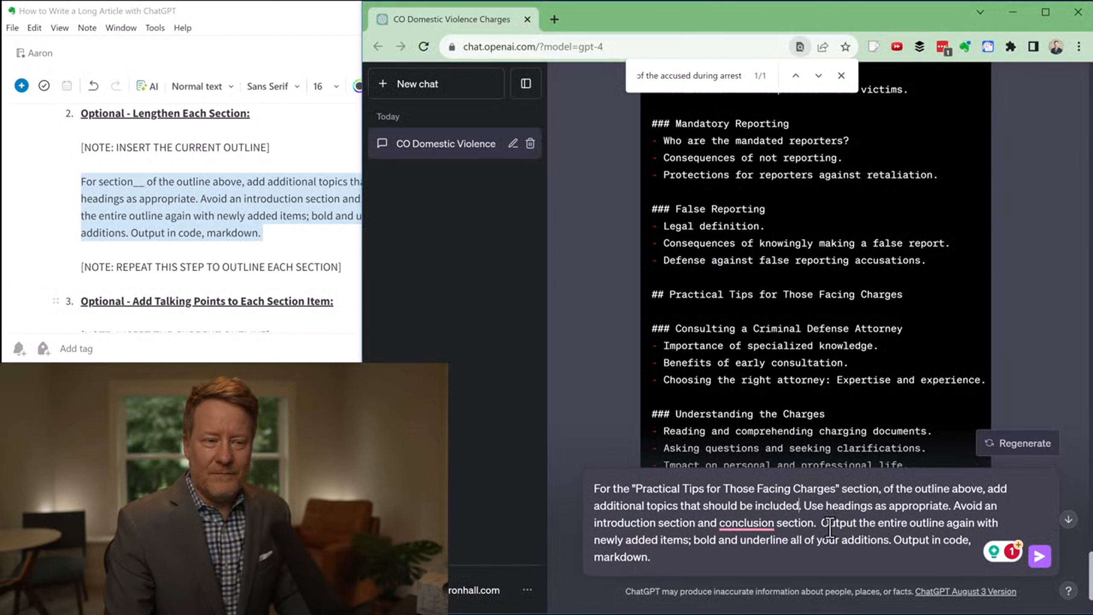
Remove "bold and underline all of your additions" and its leading semicolon from the prompt, and submit it.
left_click_drag(888, 541, 700, 541)
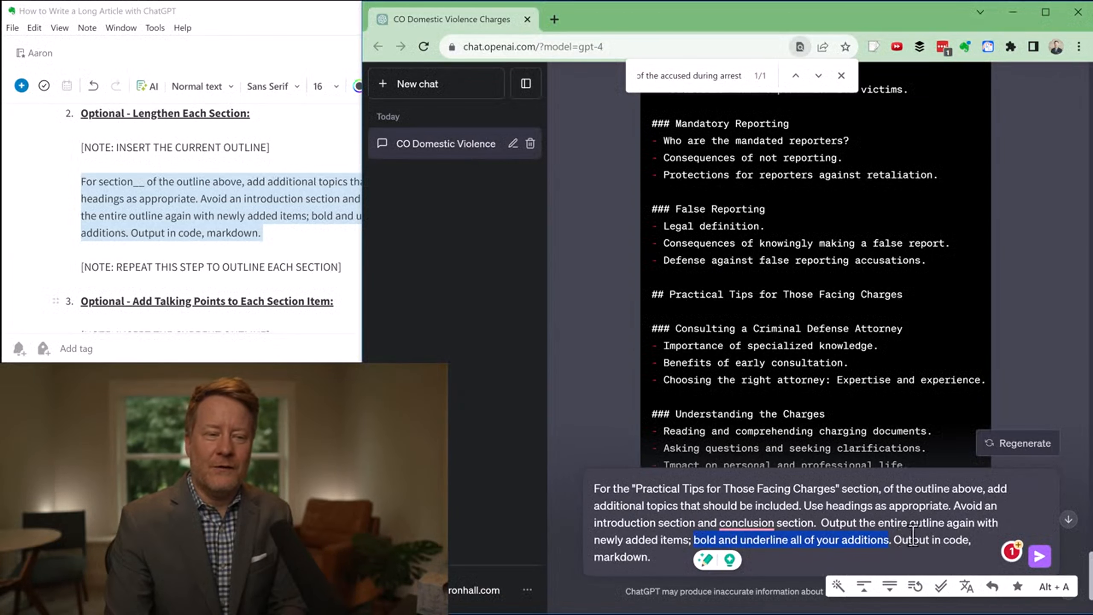
key("BackSpace")
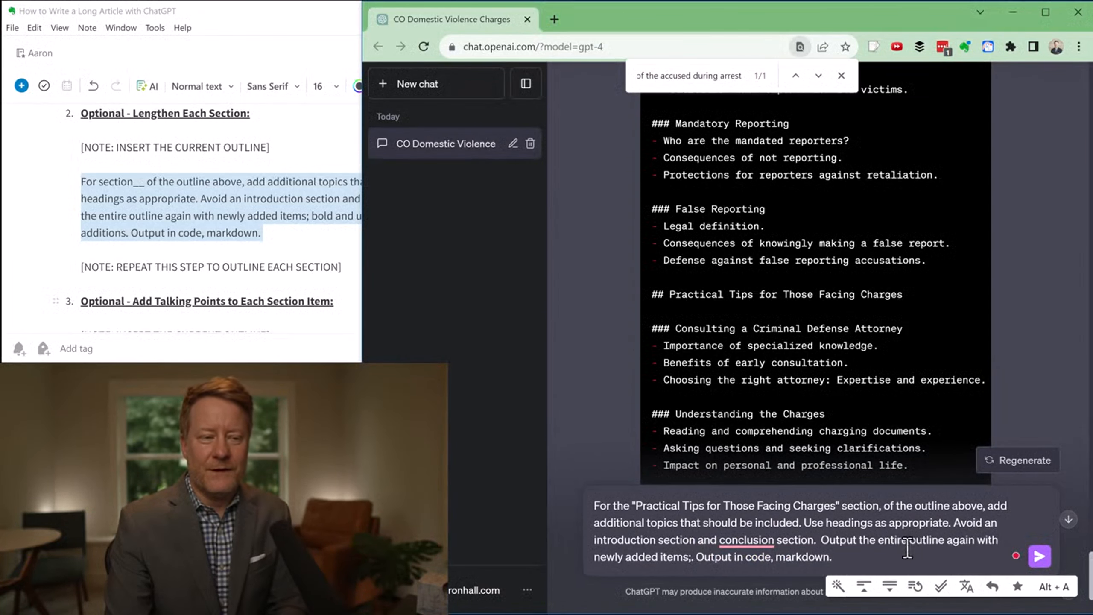
key("BackSpace")
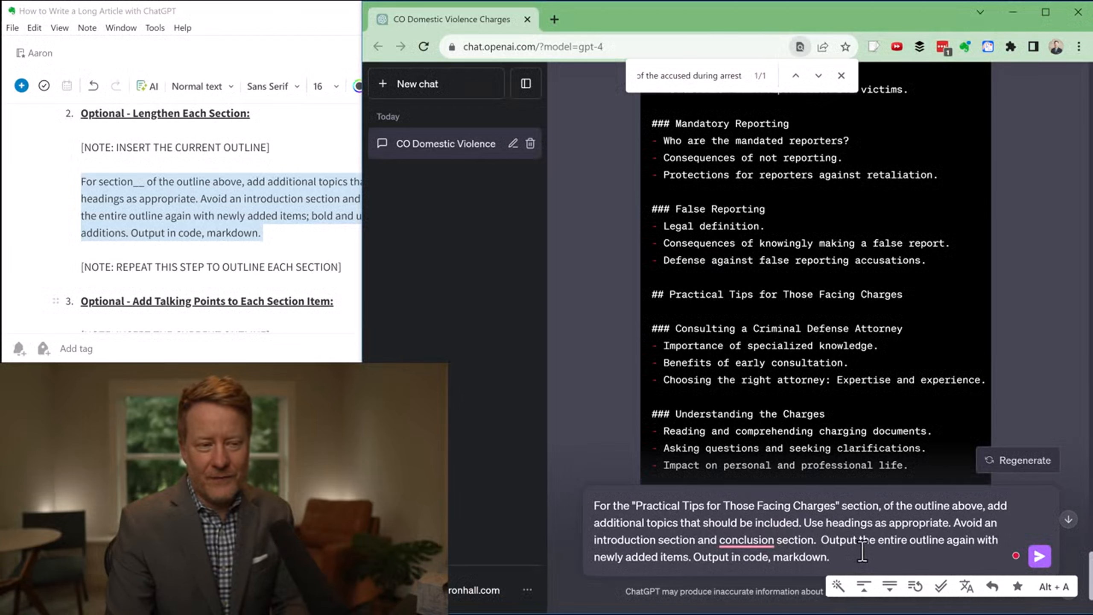
scroll(887, 431, "down", 3)
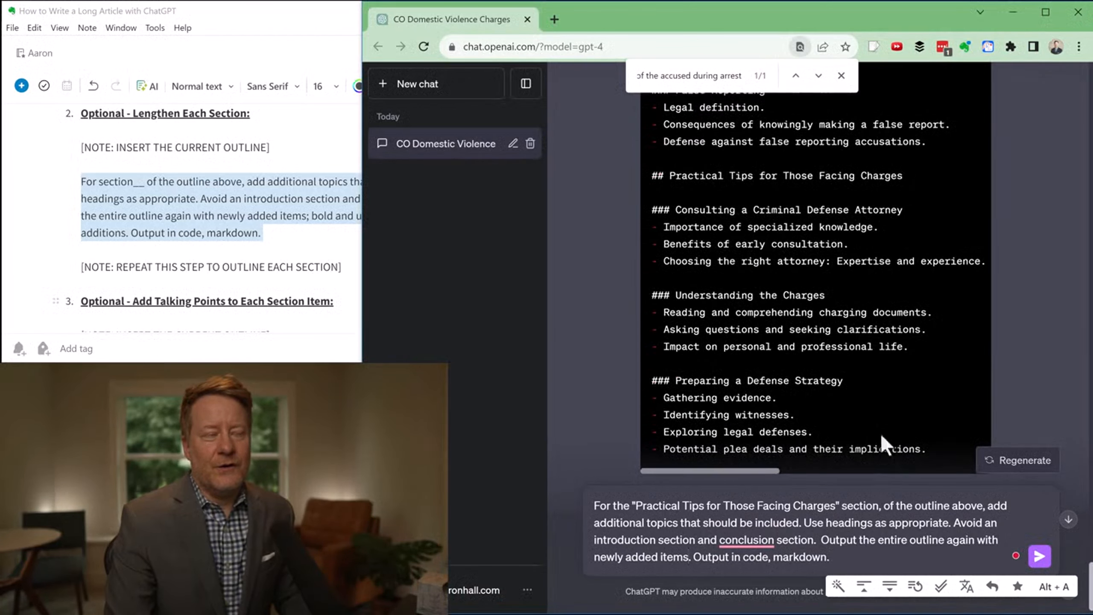
left_click(1039, 556)
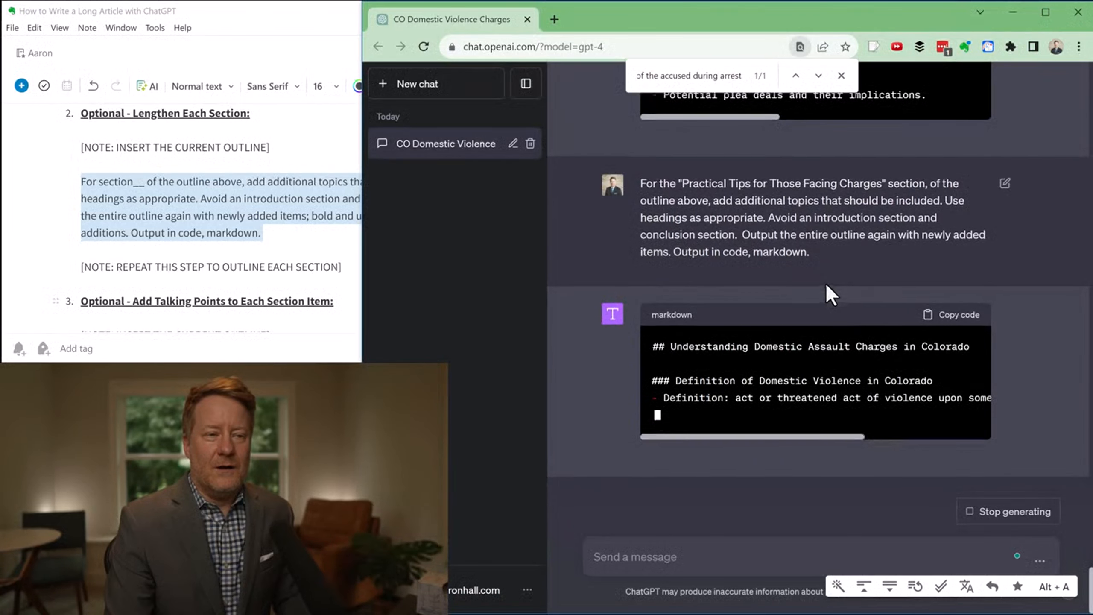
Review the section name in the submitted prompt and the beginning of the new outline.
scroll(838, 258, "up", 3)
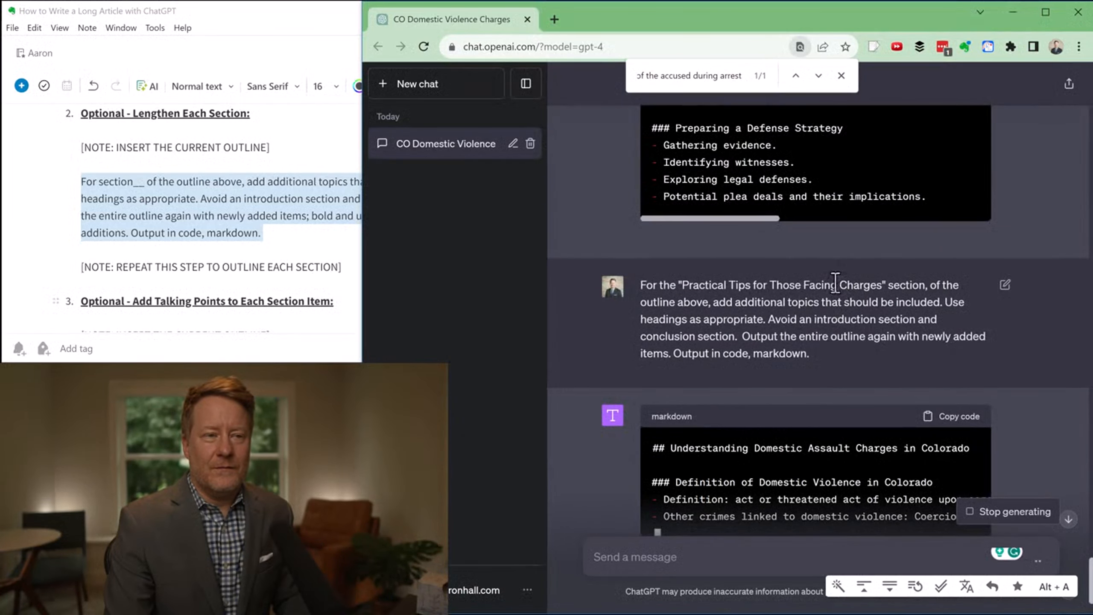
left_click_drag(700, 286, 857, 287)
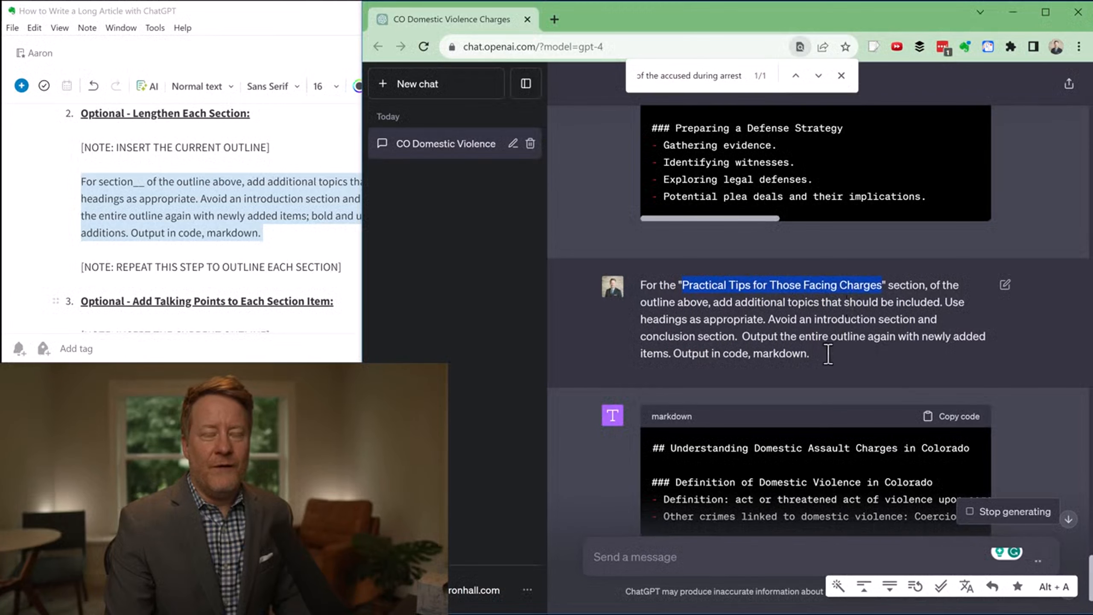
scroll(828, 354, "down", 5)
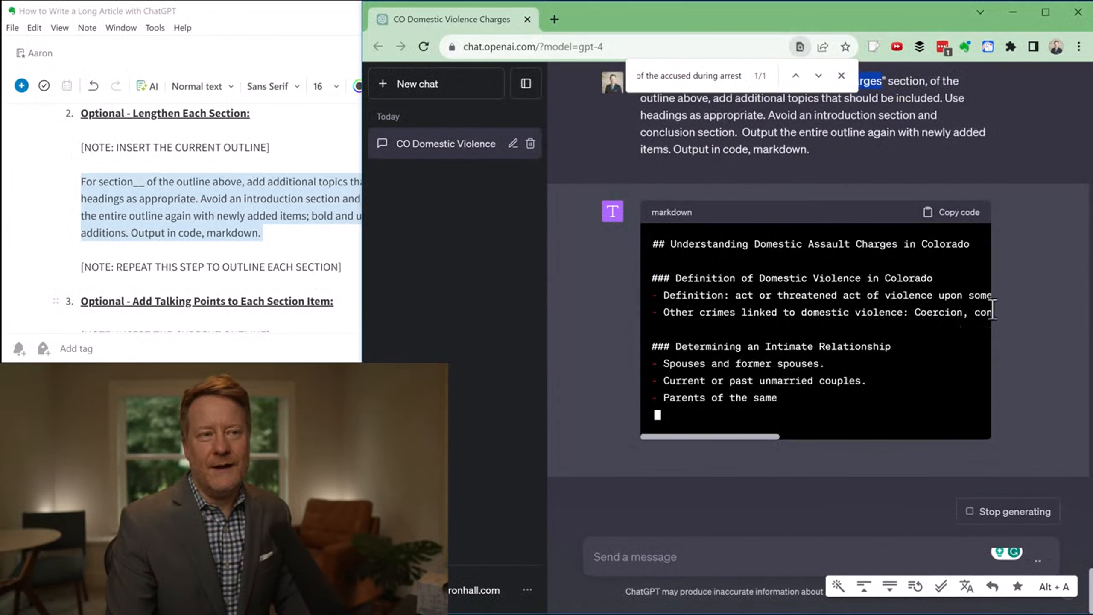
scroll(1041, 373, "up", 6)
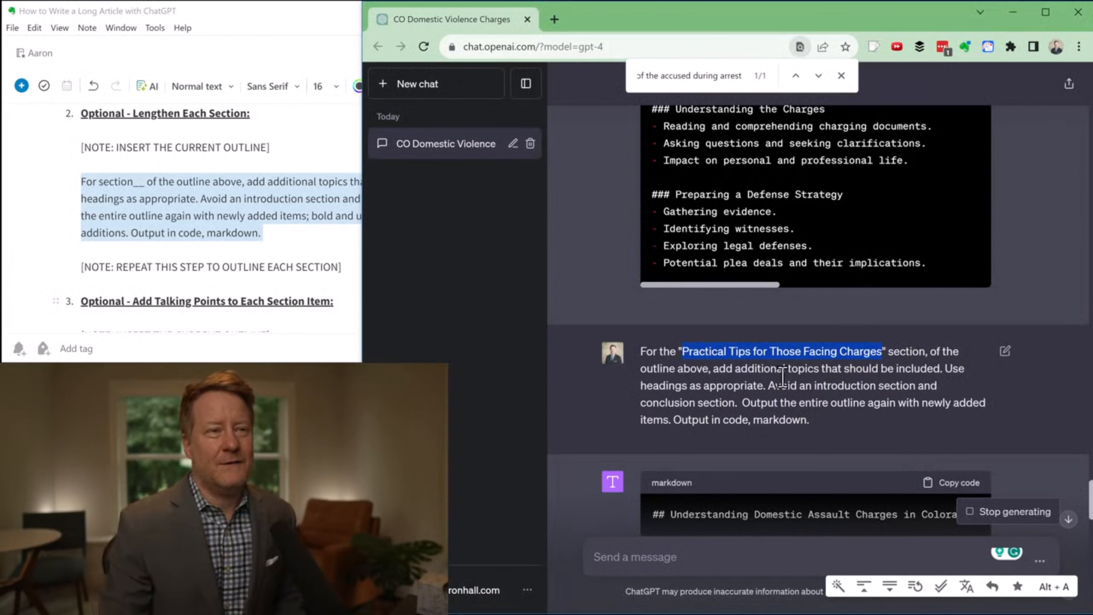
Examine the note's "Add Talking Points to Each Section Item" prompt with its insert-outline reminder, and skim the outline being generated.
left_click(321, 241)
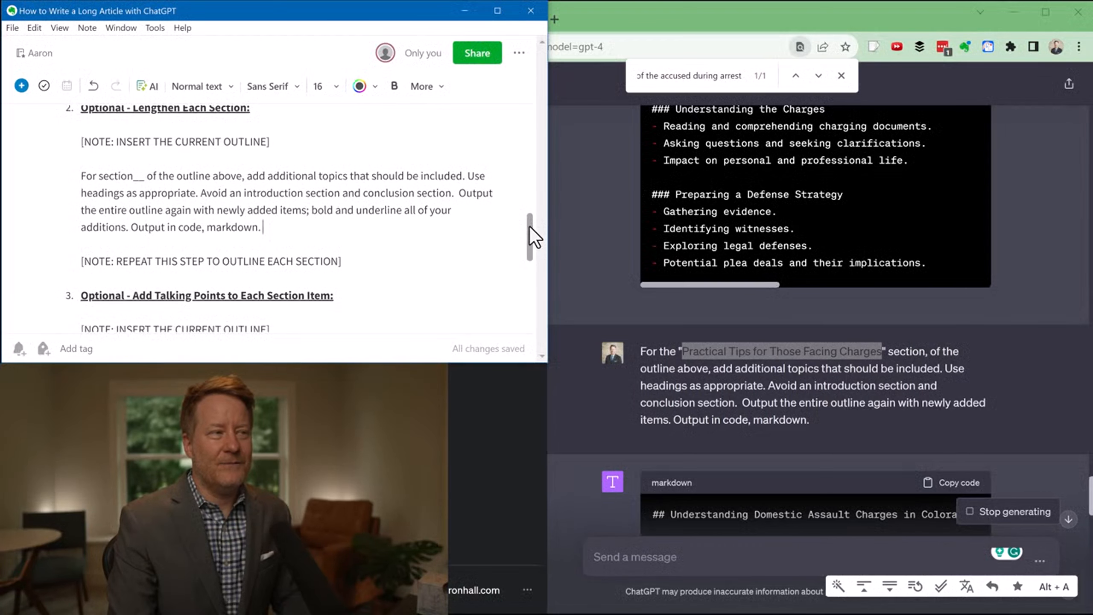
left_click_drag(530, 226, 537, 269)
left_click_drag(435, 233, 37, 199)
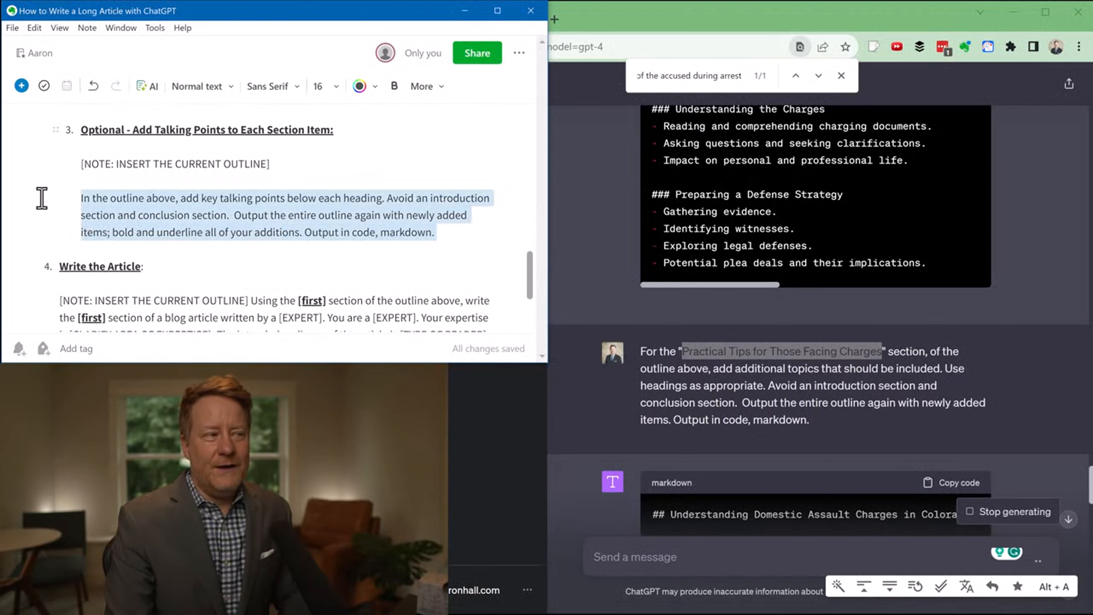
left_click(78, 164, "shift")
scroll(858, 339, "down", 15)
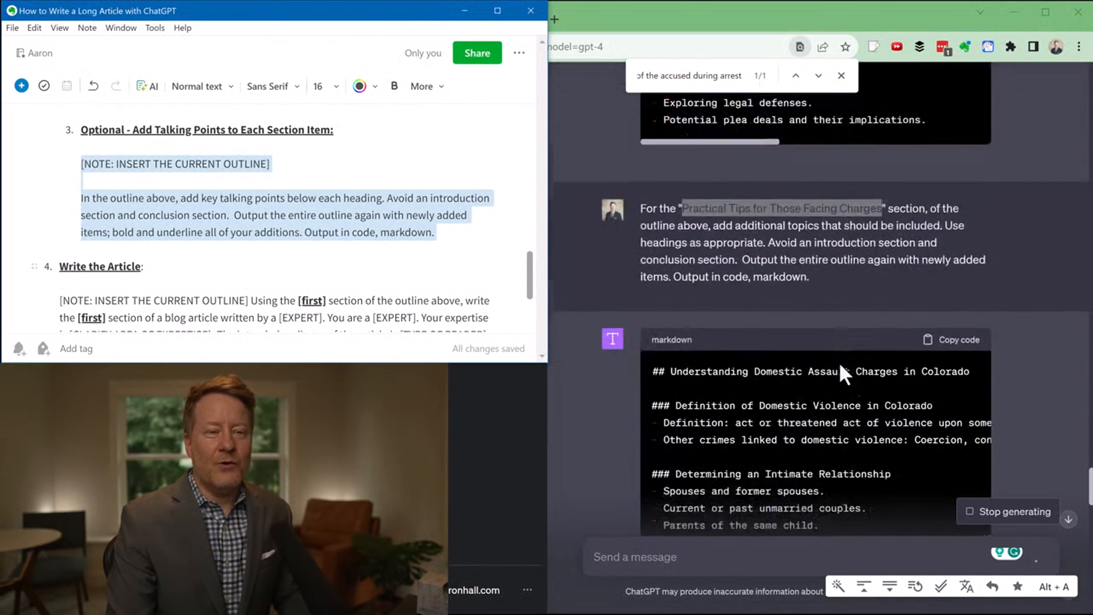
scroll(856, 348, "down", 10)
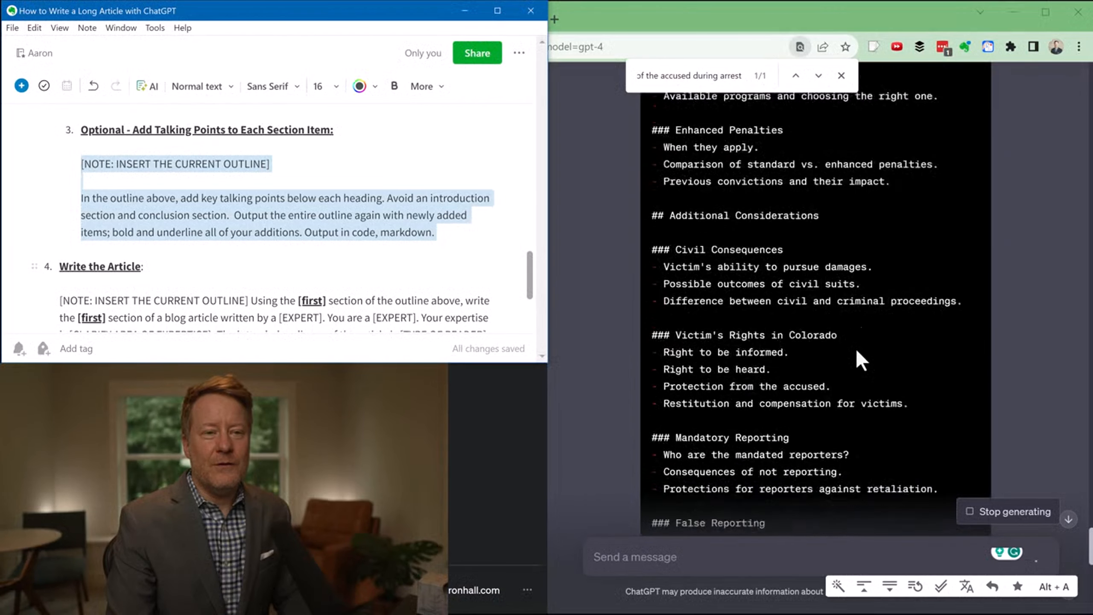
scroll(953, 224, "up", 20)
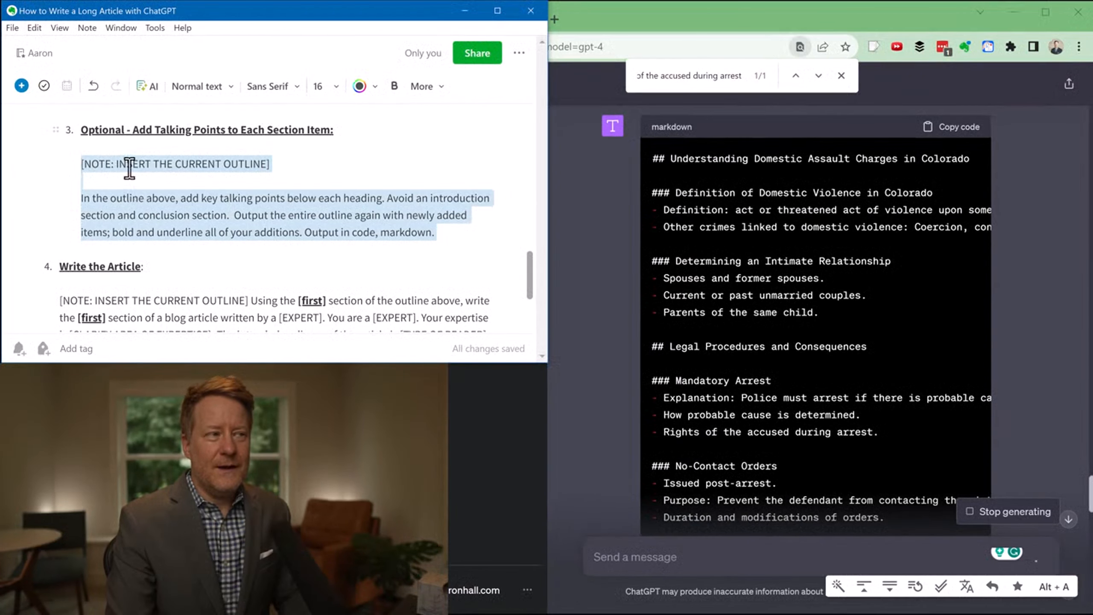
left_click_drag(117, 164, 266, 164)
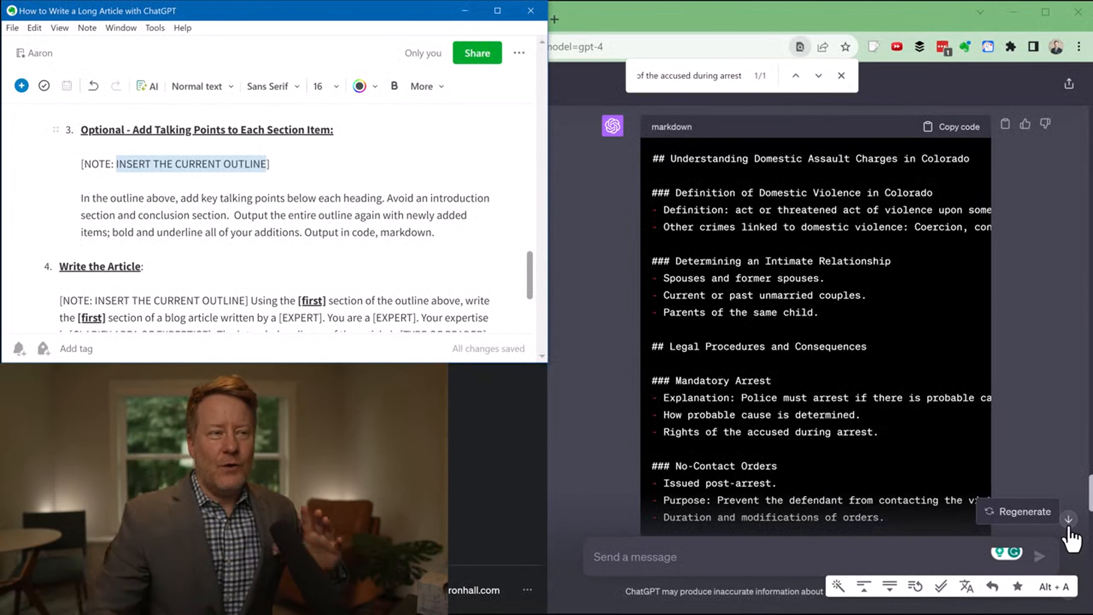
Copy the full newly generated markdown outline into a new unsent message.
left_click(950, 131)
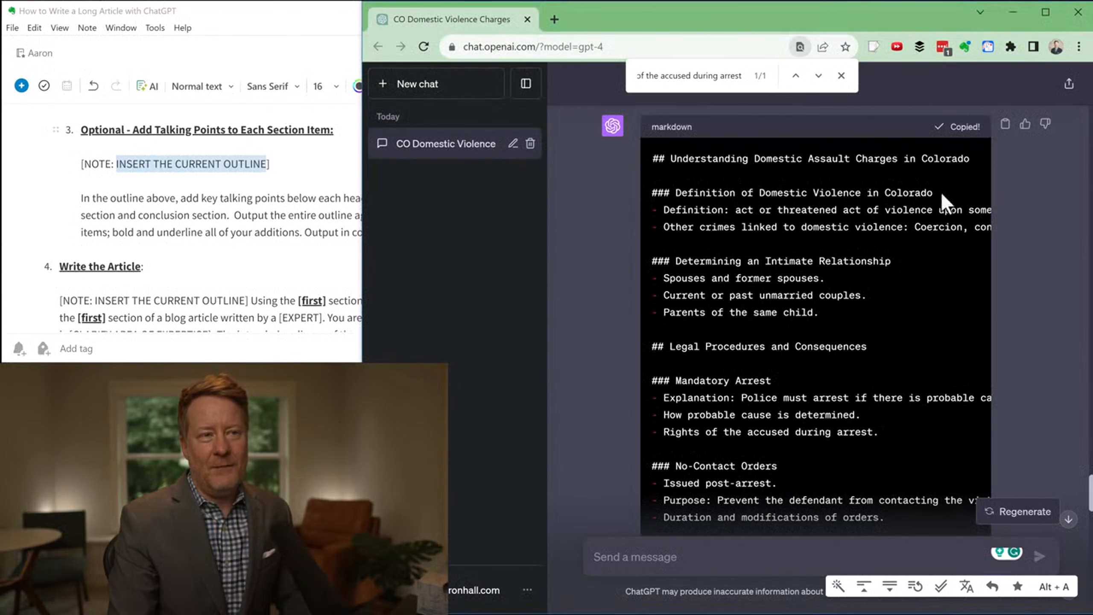
scroll(942, 192, "down", 20)
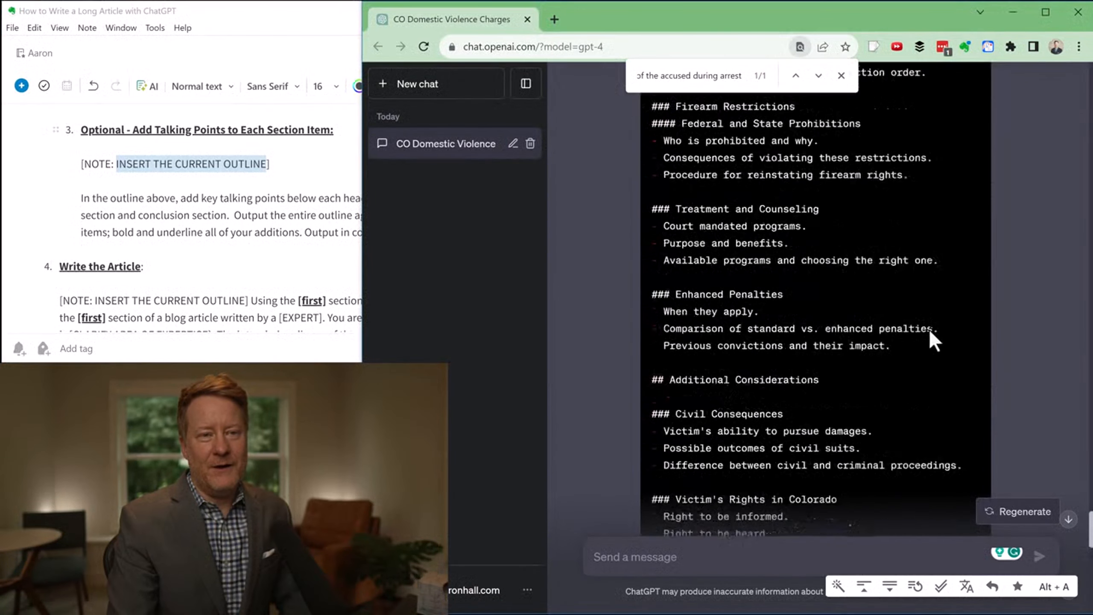
left_click(632, 562)
key("ctrl+v")
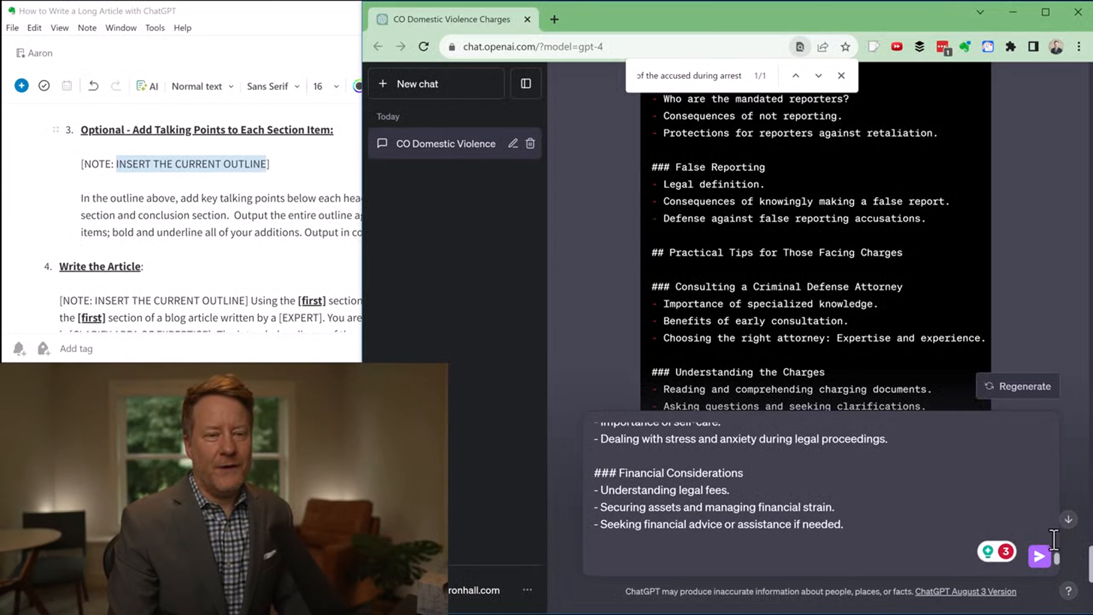
Append the note's "Add Talking Points to Each Section Item" prompt below the outline in the unsent message.
triple_click(220, 233)
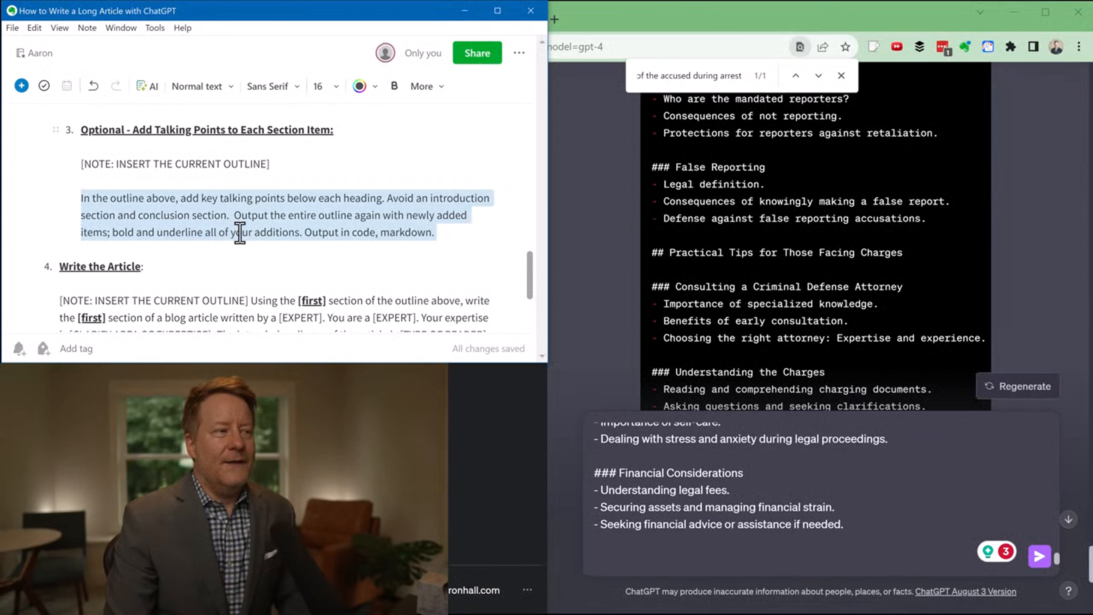
left_click(670, 563)
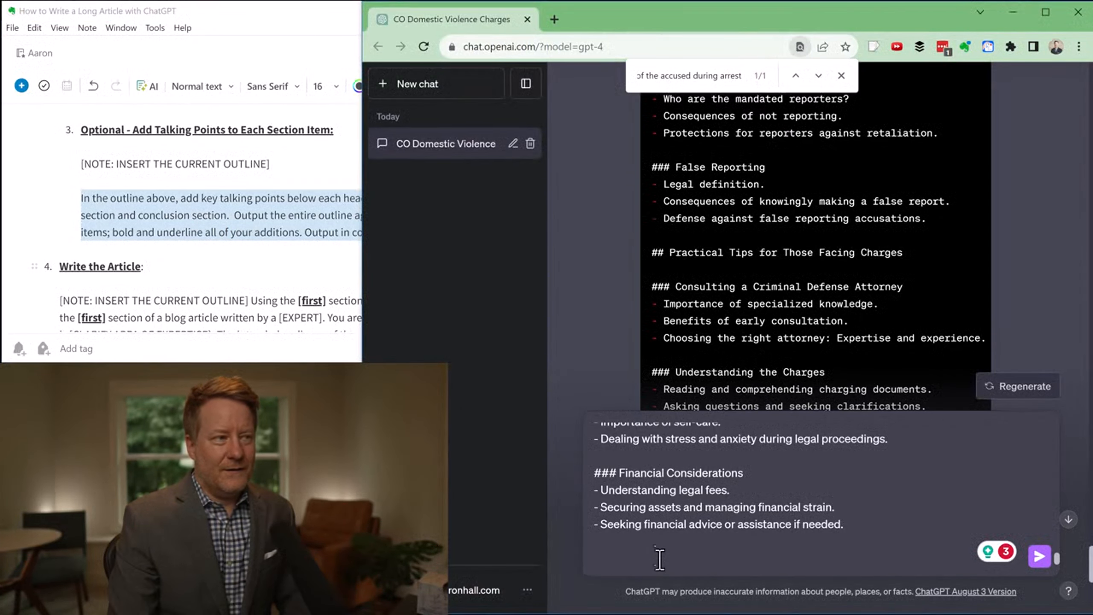
key("ctrl+v")
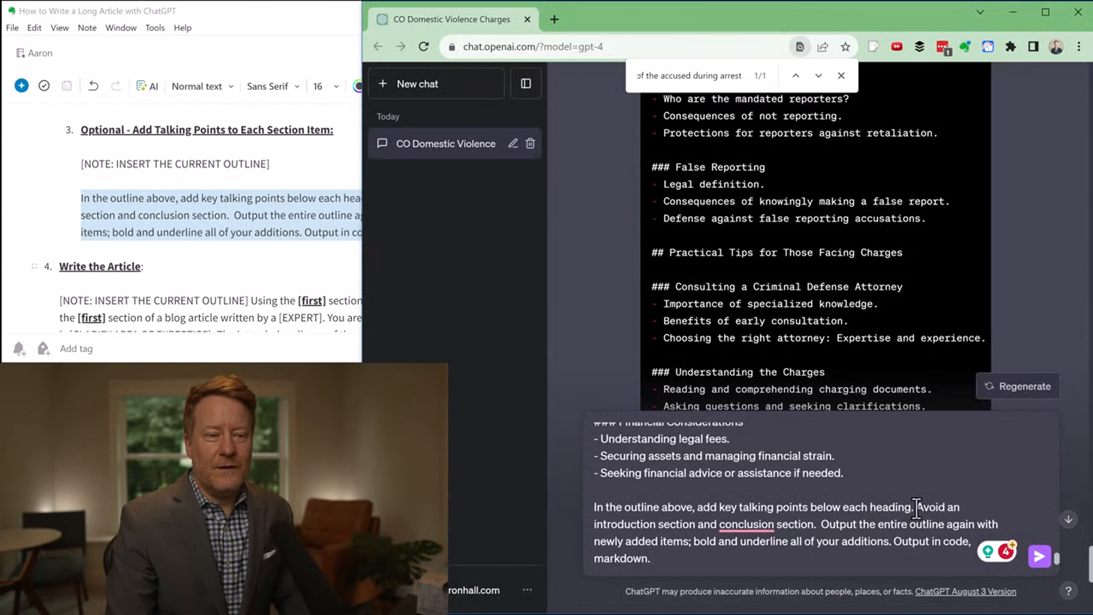
Read through the talking-points prompt and remove "bold and underline all of your additions" with its leading semicolon.
double_click(886, 512)
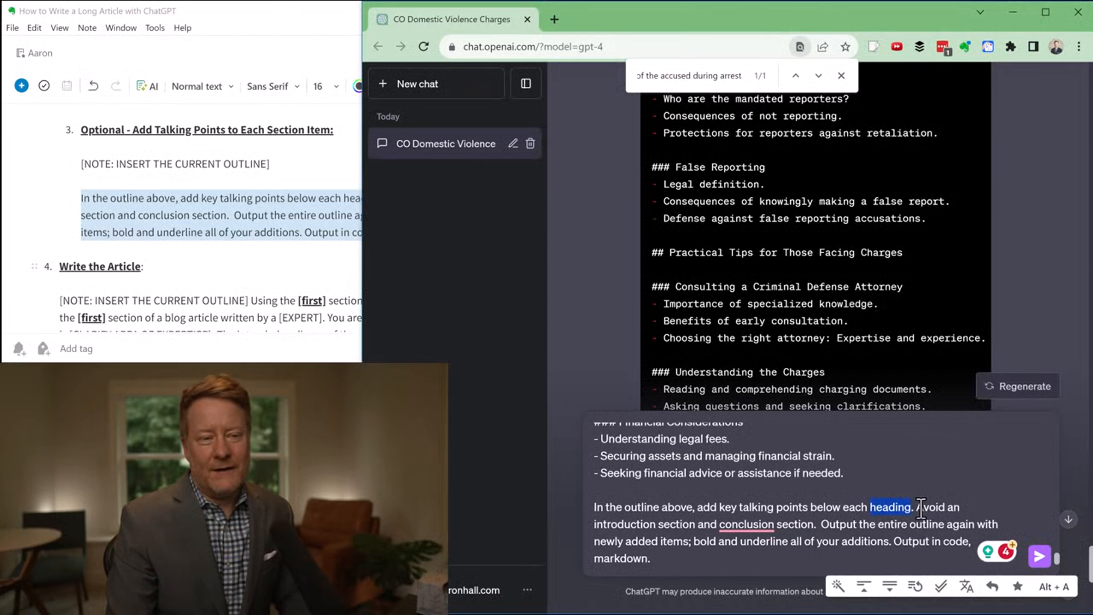
left_click_drag(917, 509, 800, 523)
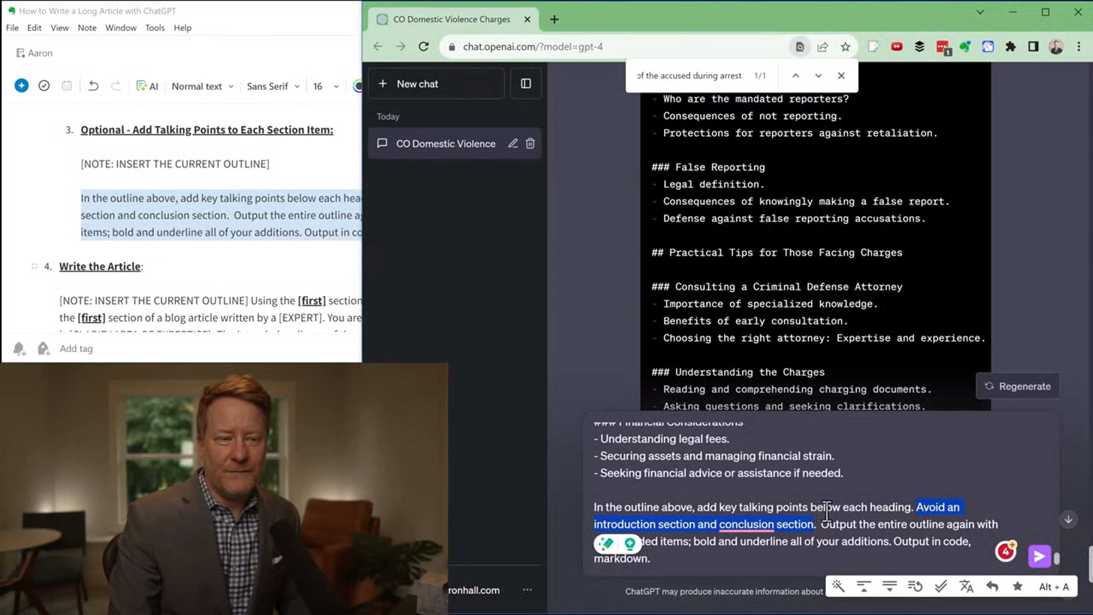
left_click_drag(822, 524, 921, 527)
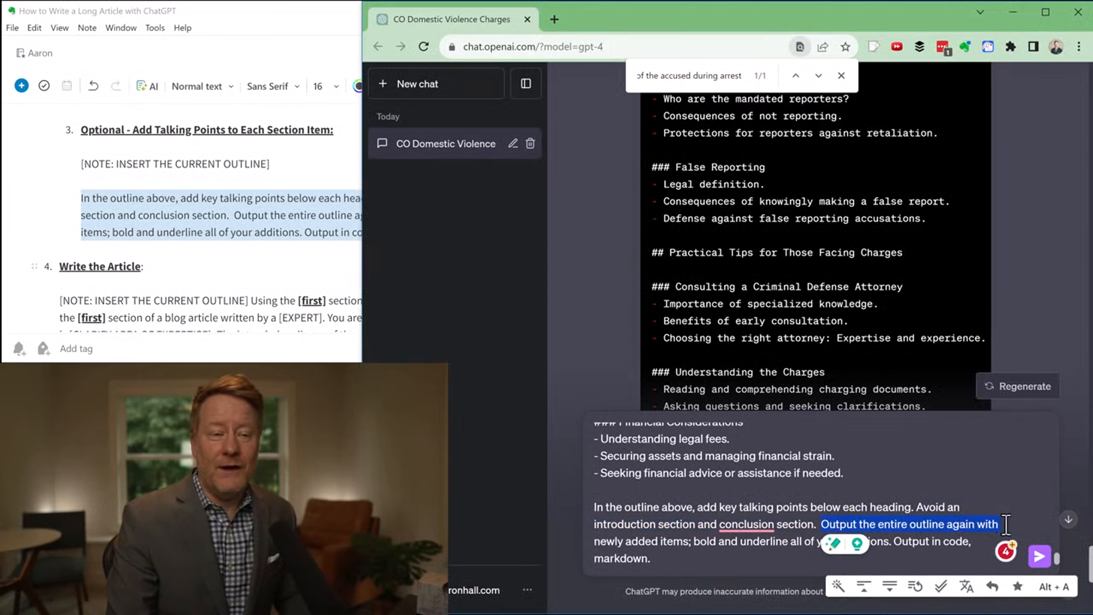
left_click_drag(1006, 524, 671, 542)
left_click_drag(694, 542, 888, 543)
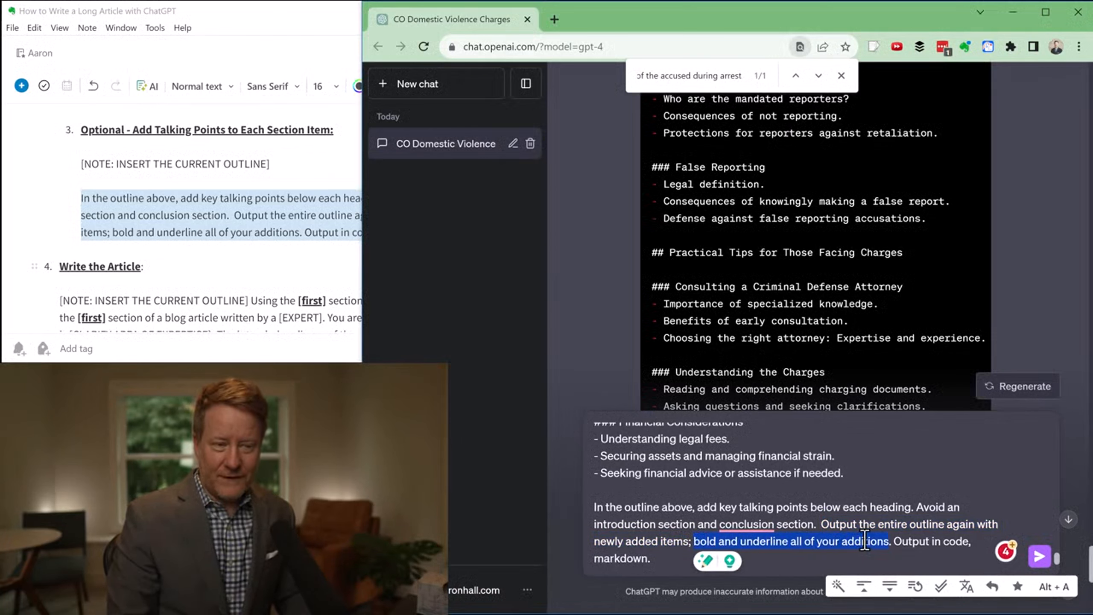
key("BackSpace")
key("BackSpace")
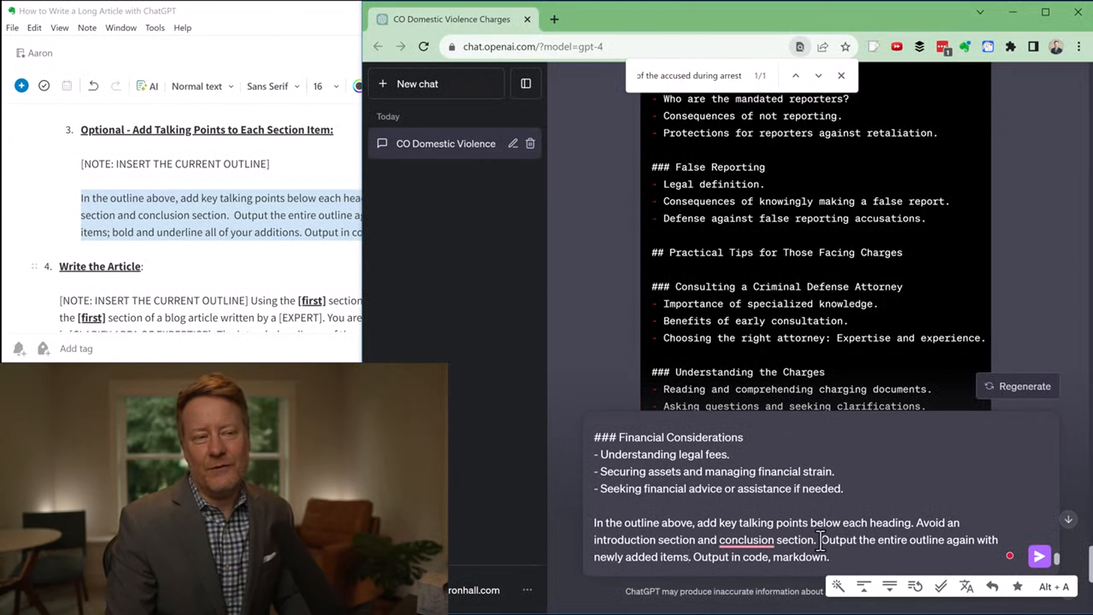
Check the "Civil Consequences" items in the existing outline and submit the talking-points prompt.
left_click(836, 559)
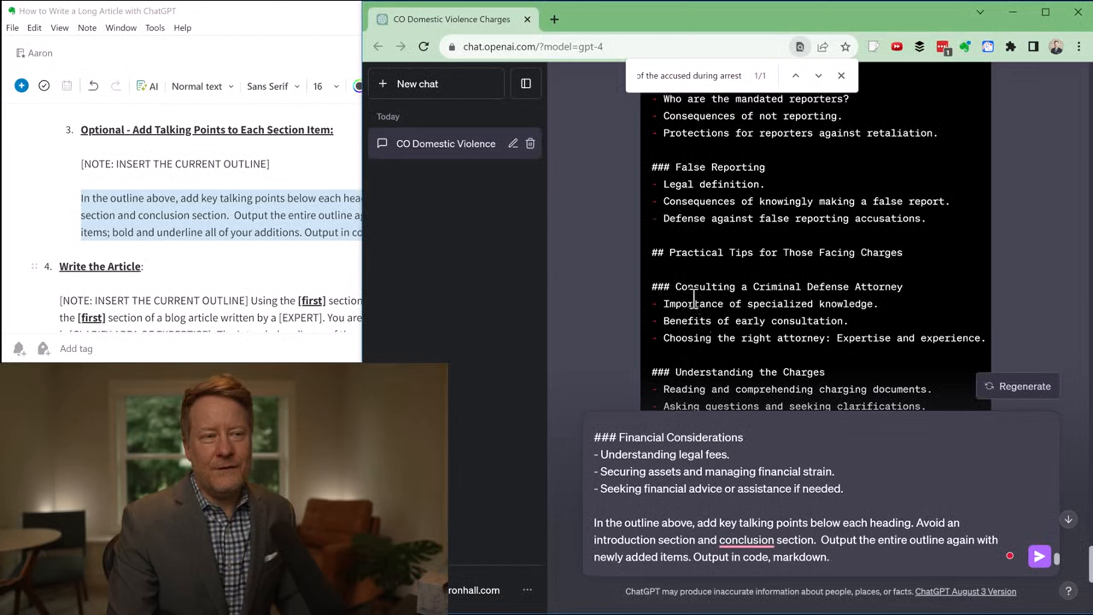
scroll(671, 203, "up", 6)
left_click_drag(657, 254, 748, 260)
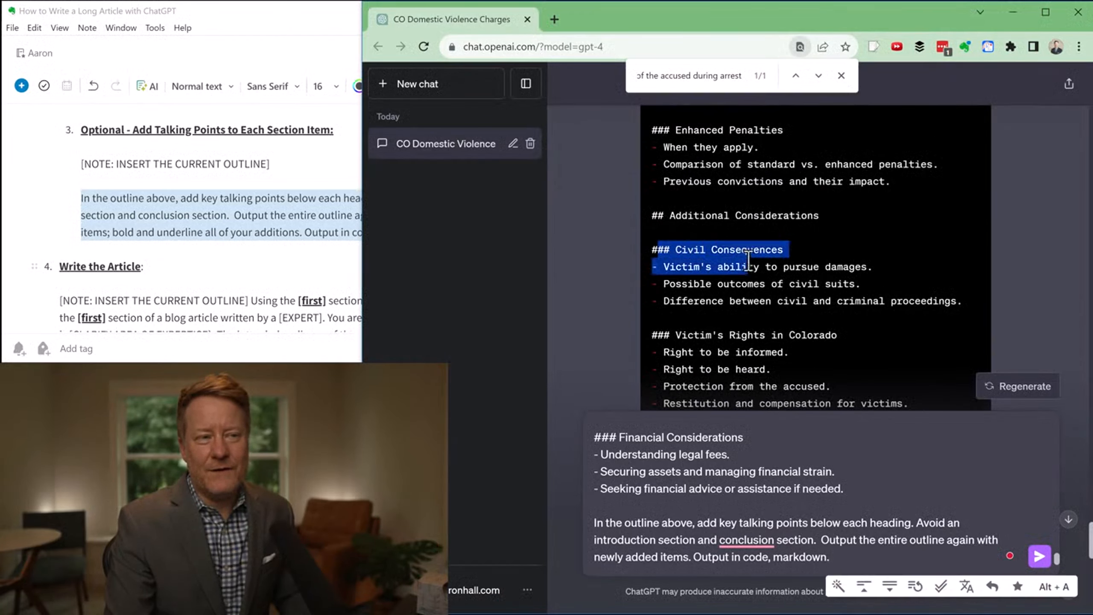
left_click(694, 269)
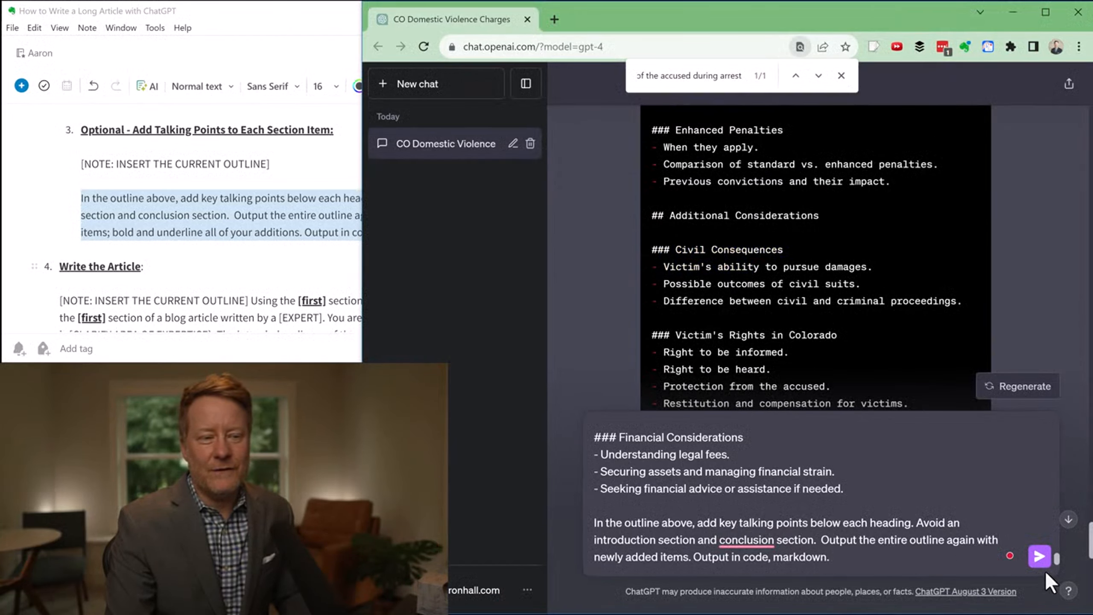
left_click(1040, 557)
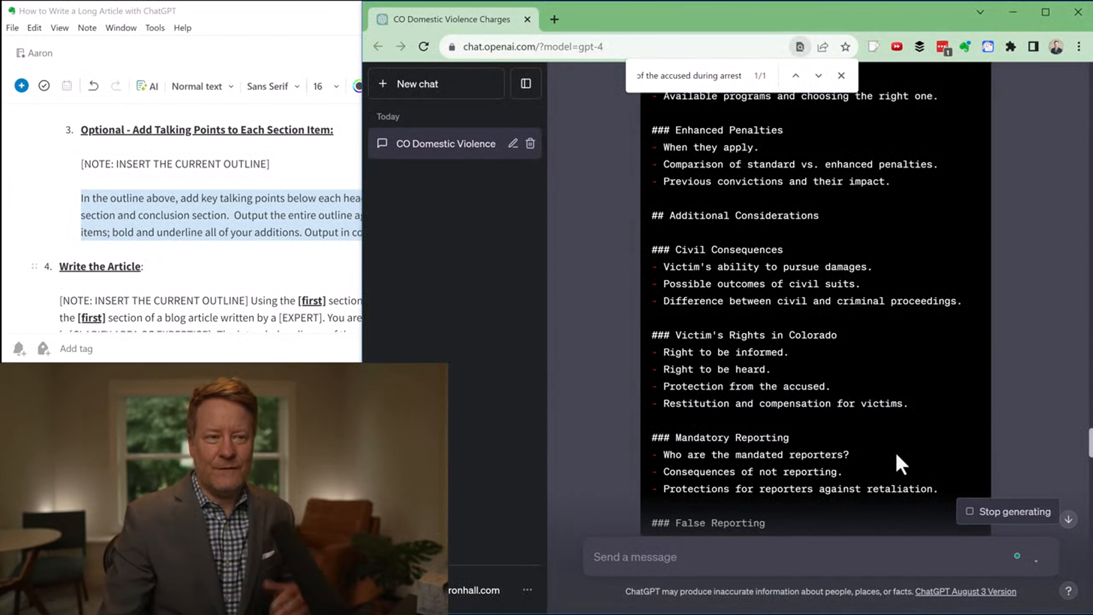
Review the submitted outline and prompt through to the beginning of the outline with added talking points.
scroll(787, 343, "down", 20)
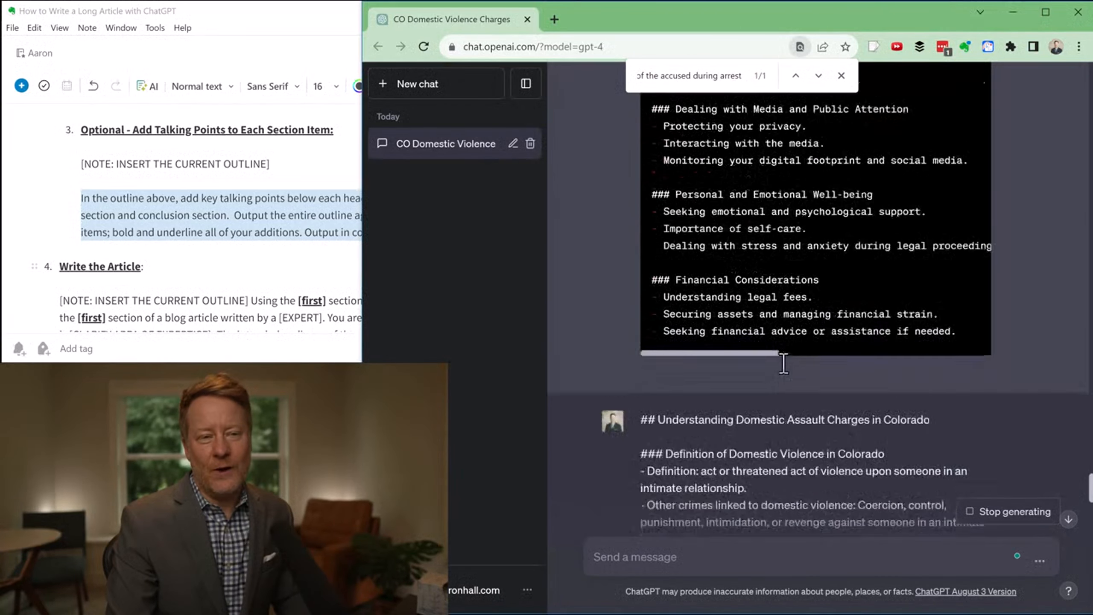
scroll(784, 364, "down", 5)
scroll(870, 355, "down", 5)
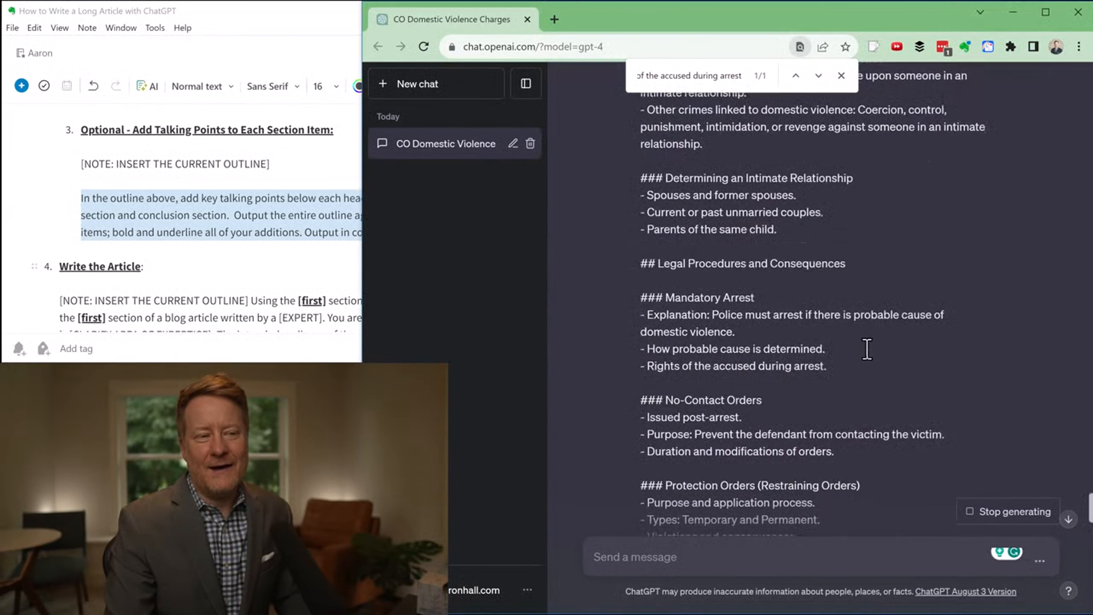
scroll(868, 349, "down", 15)
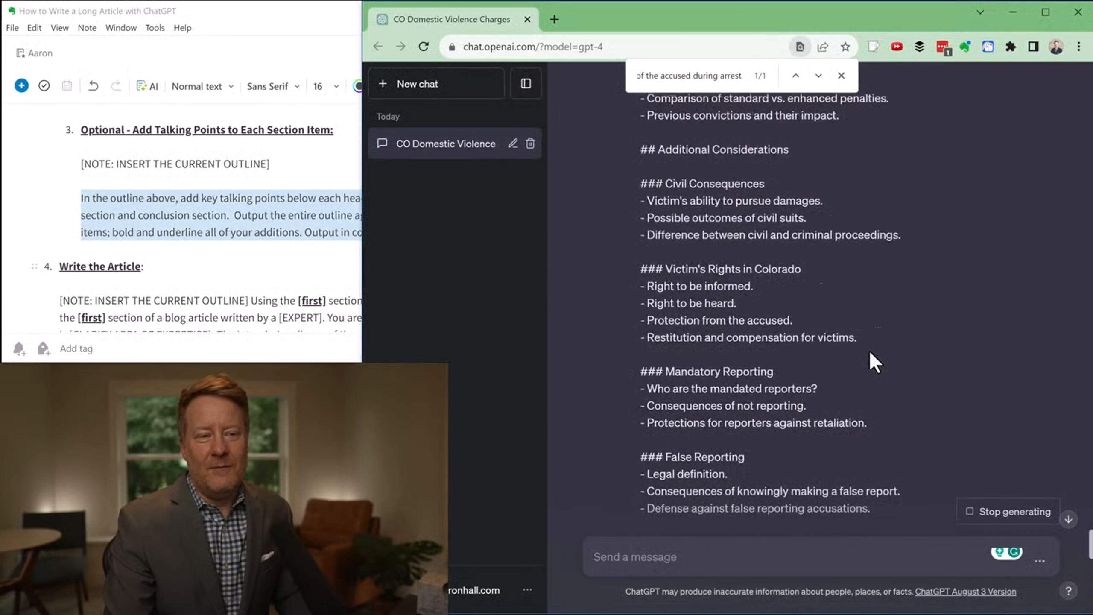
scroll(872, 352, "down", 15)
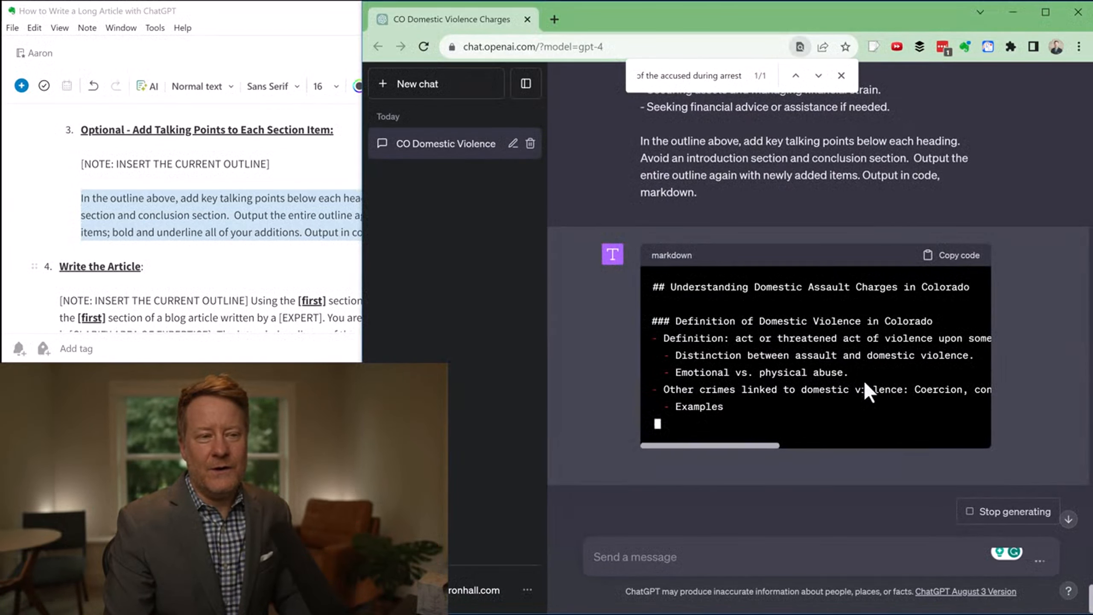
scroll(896, 345, "down", 1)
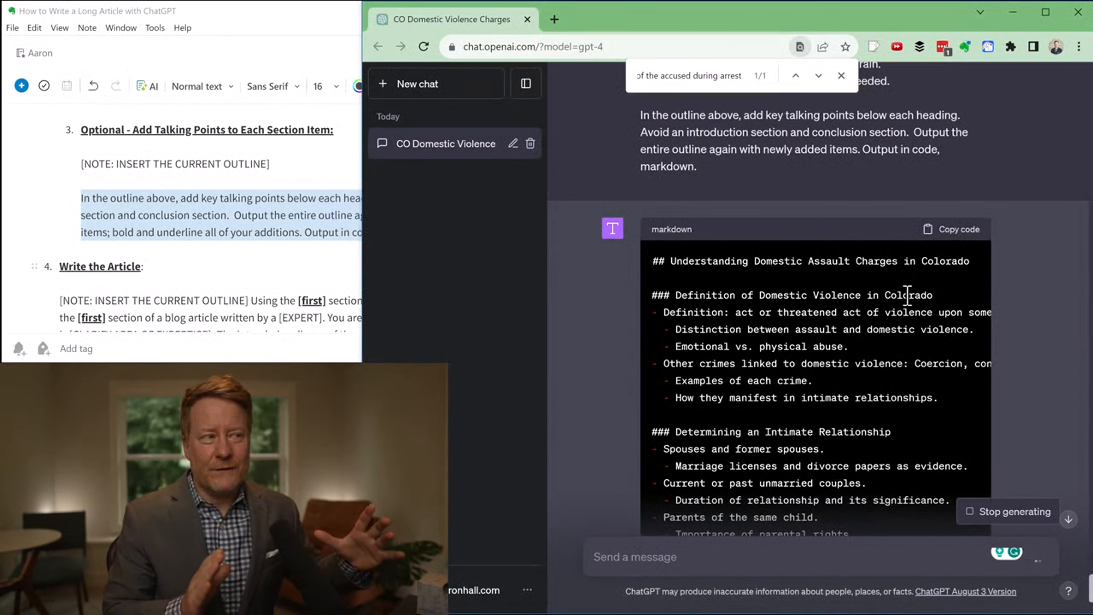
In the note's "Write the Article" section, split the text starting "Using the" into its own paragraph below "[NOTE: INSERT THE CURRENT OUTLINE]".
left_click(248, 221)
left_click_drag(530, 275, 522, 197)
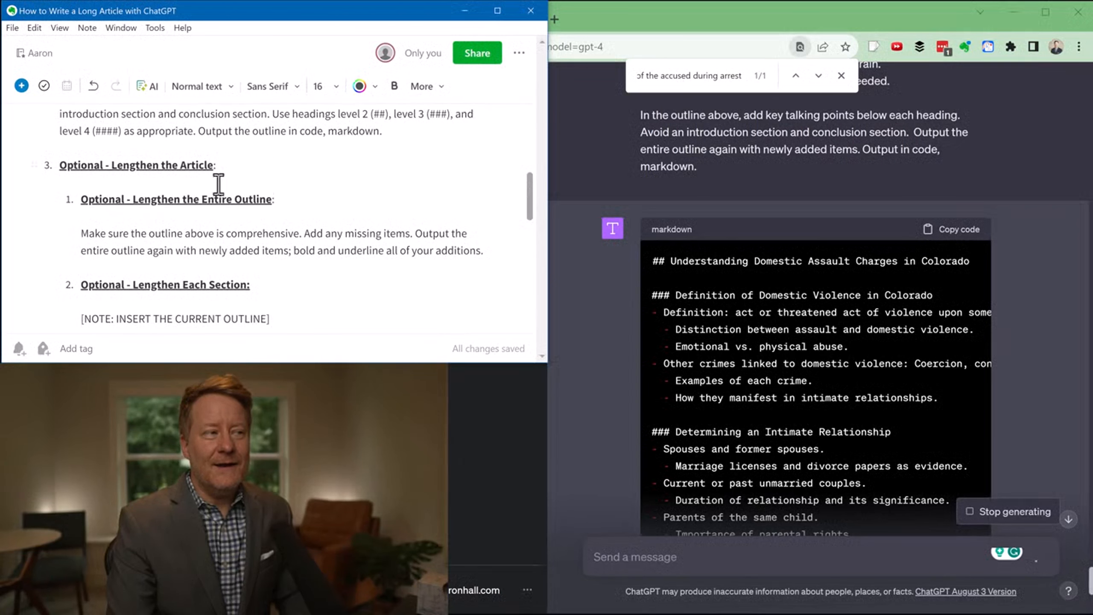
left_click_drag(59, 165, 305, 175)
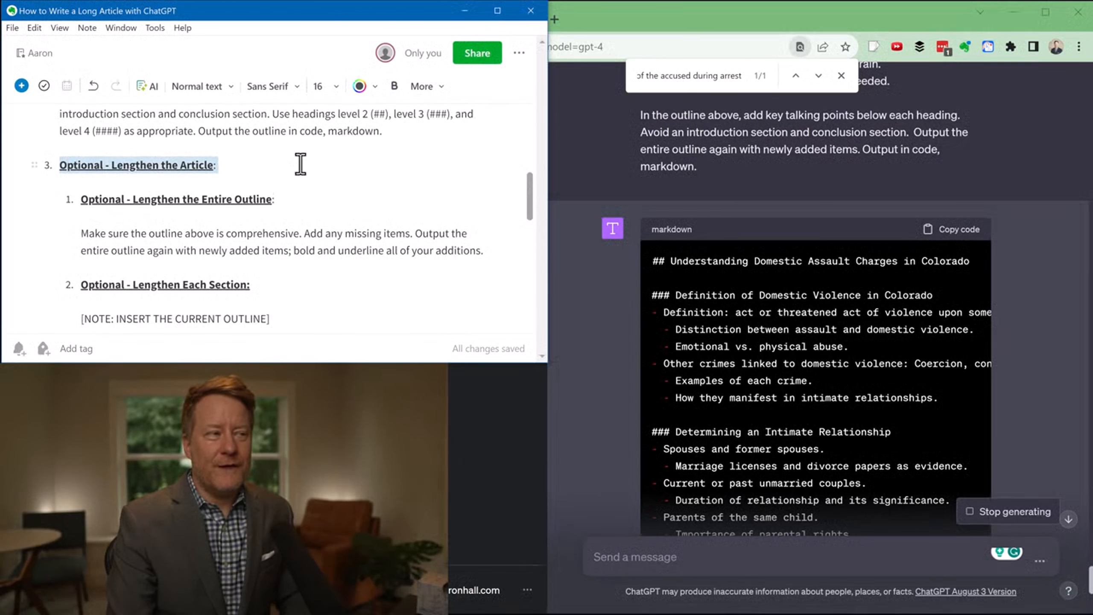
left_click_drag(530, 185, 551, 294)
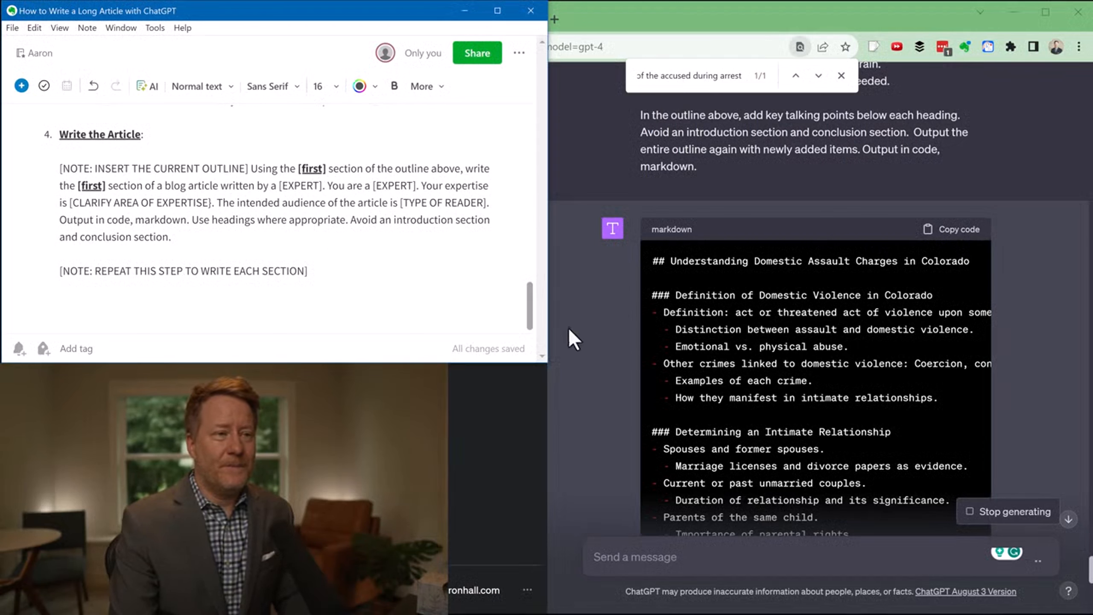
mouse_move(529, 313)
left_mouse_down()
mouse_move(524, 230)
mouse_move(539, 318)
left_mouse_up()
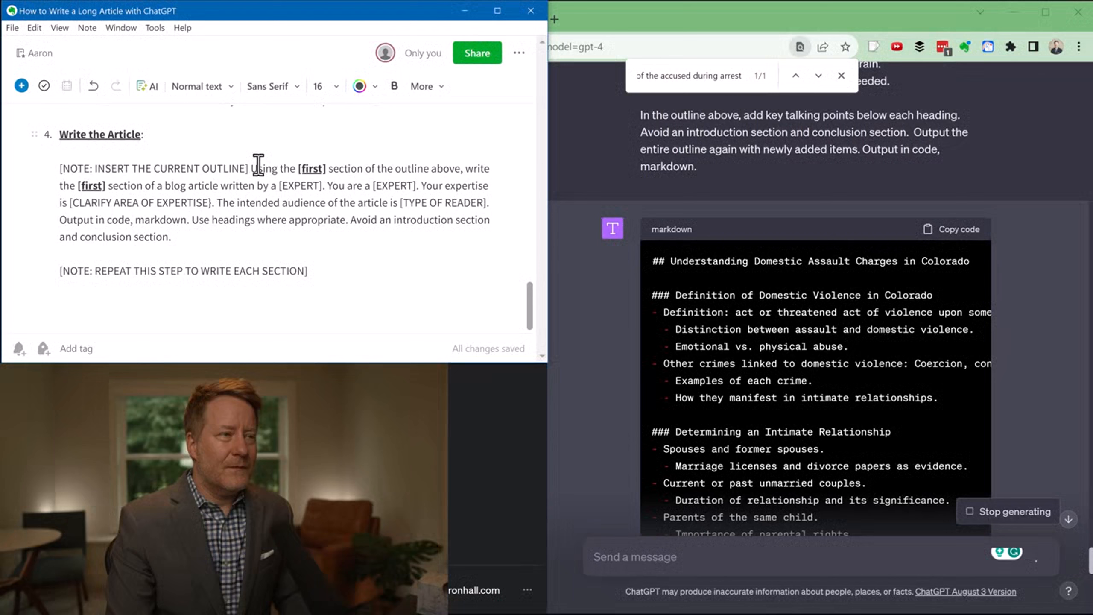
left_click(246, 168)
key("Return")
key("Return")
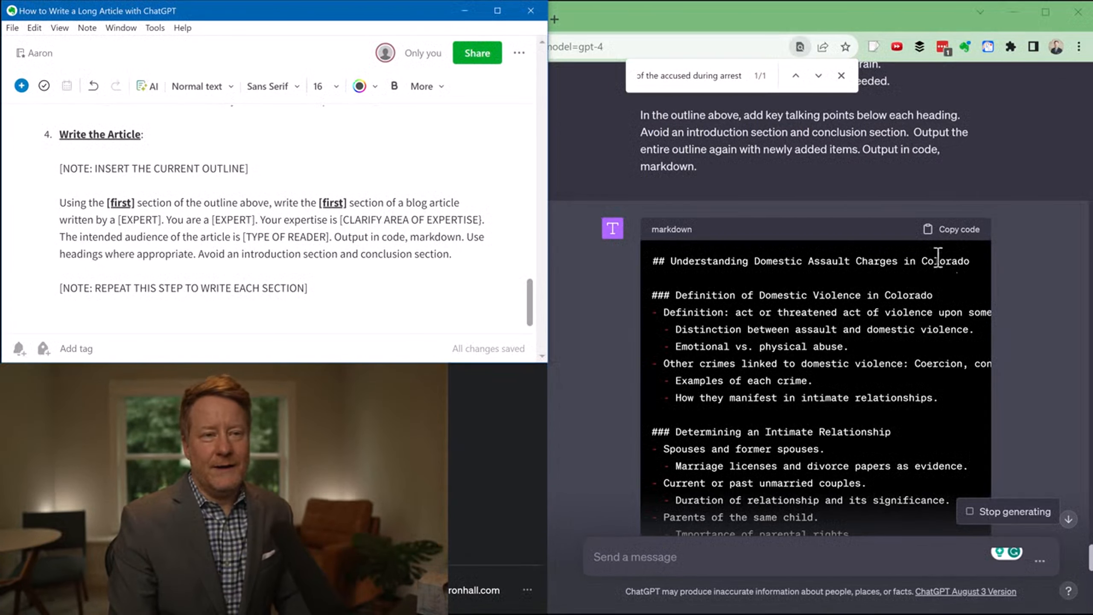
Copy the note's "Write the Article" prompt, starting "Using the [first] section", into a new unsent message and read its opening line.
scroll(960, 250, "down", 15)
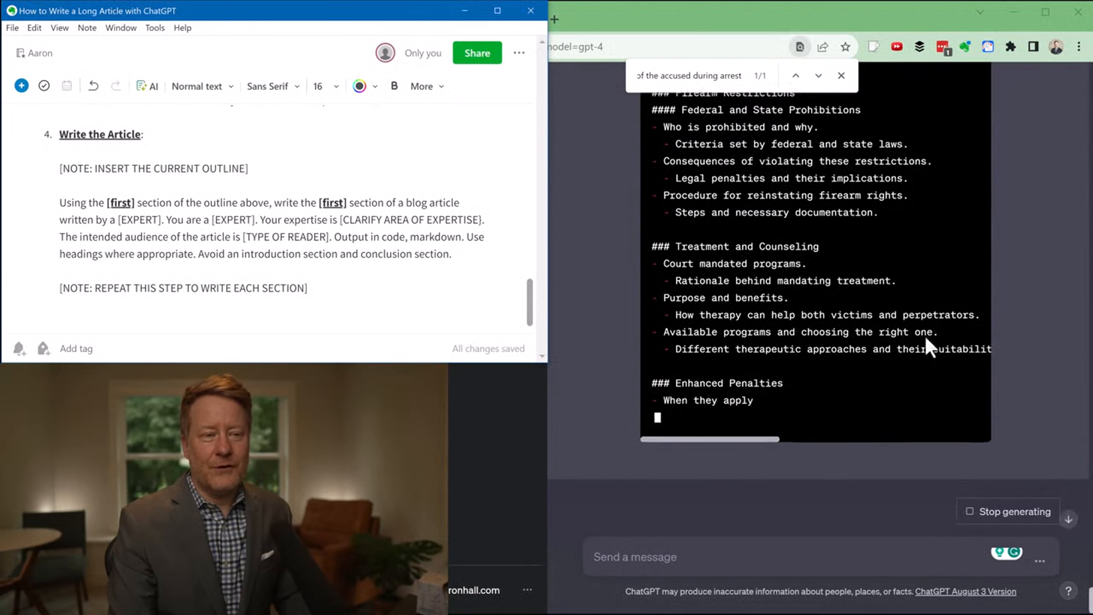
triple_click(262, 242)
key("ctrl+c")
left_click(652, 549)
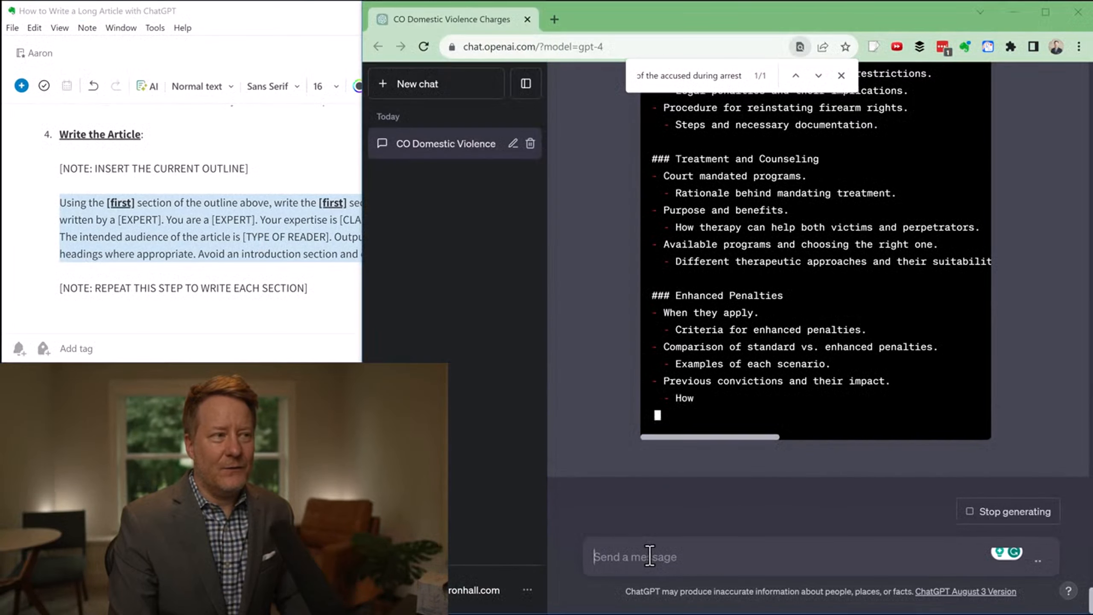
key("ctrl+v")
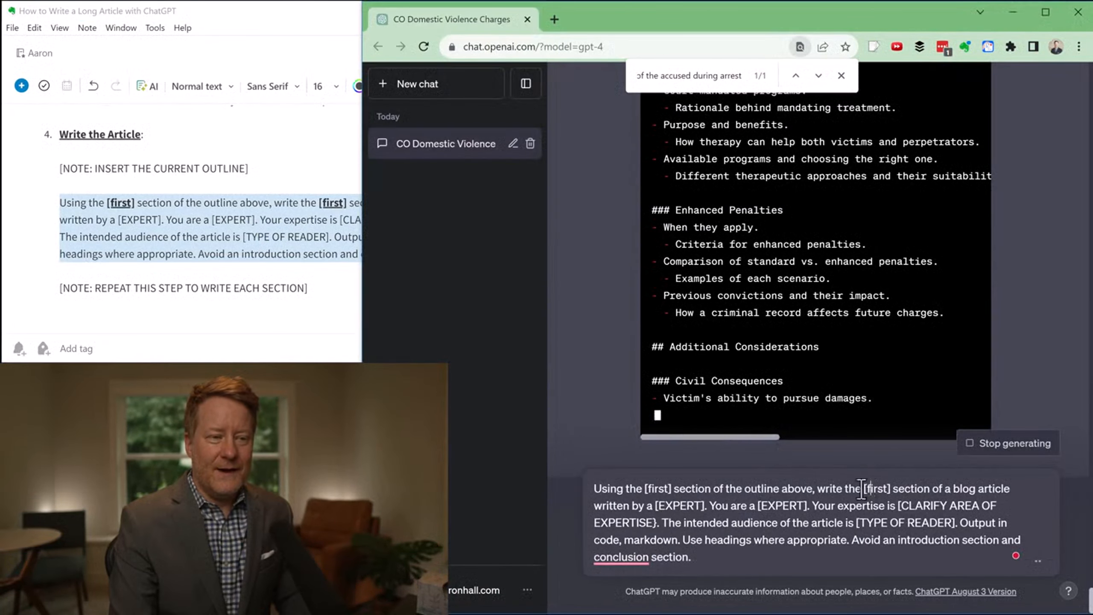
left_click_drag(600, 490, 1009, 491)
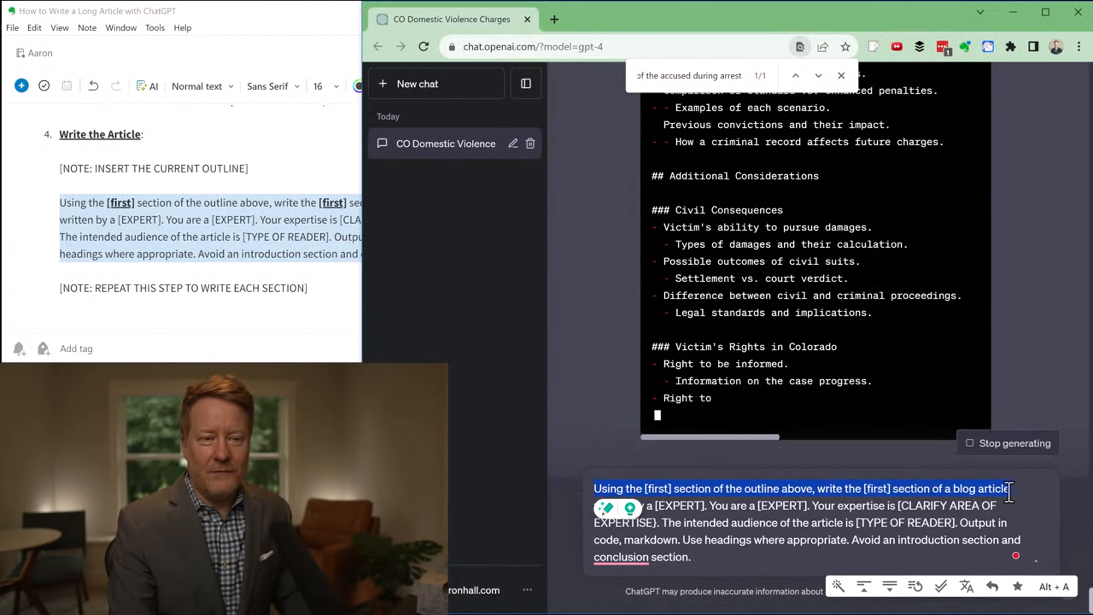
Replace the first [EXPERT] placeholder in the unsent prompt with "Colorado criminal defense attorney".
left_click(880, 522)
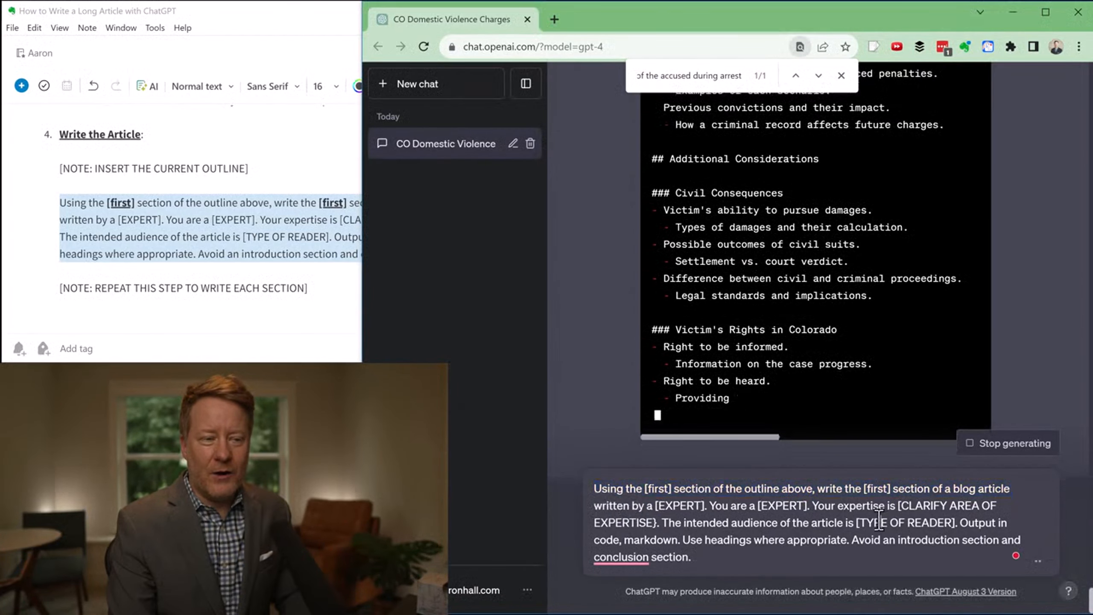
left_click(656, 506)
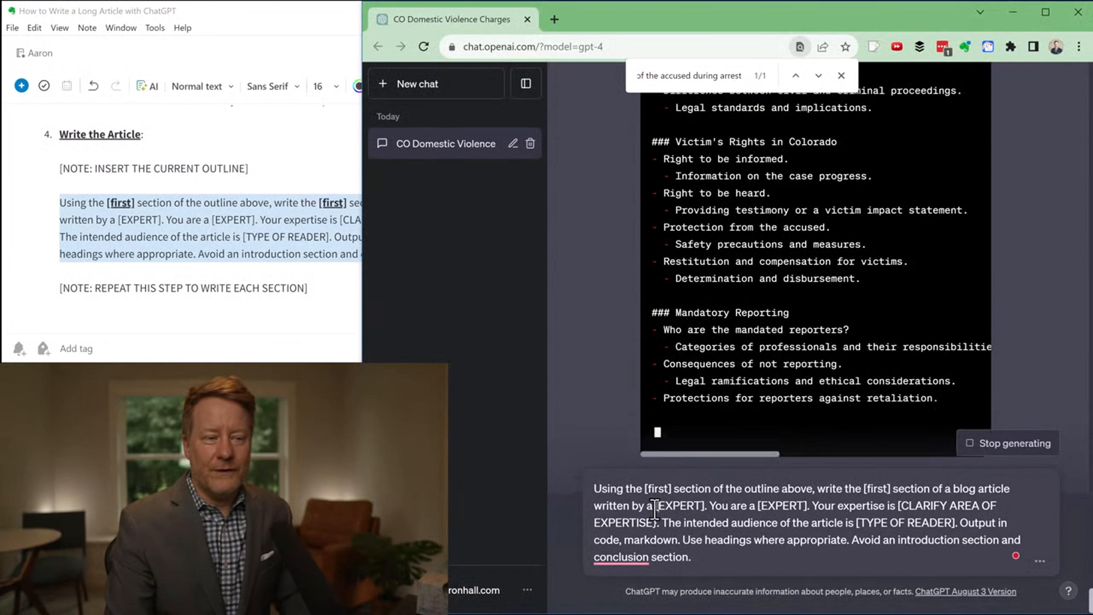
left_click_drag(655, 506, 705, 506)
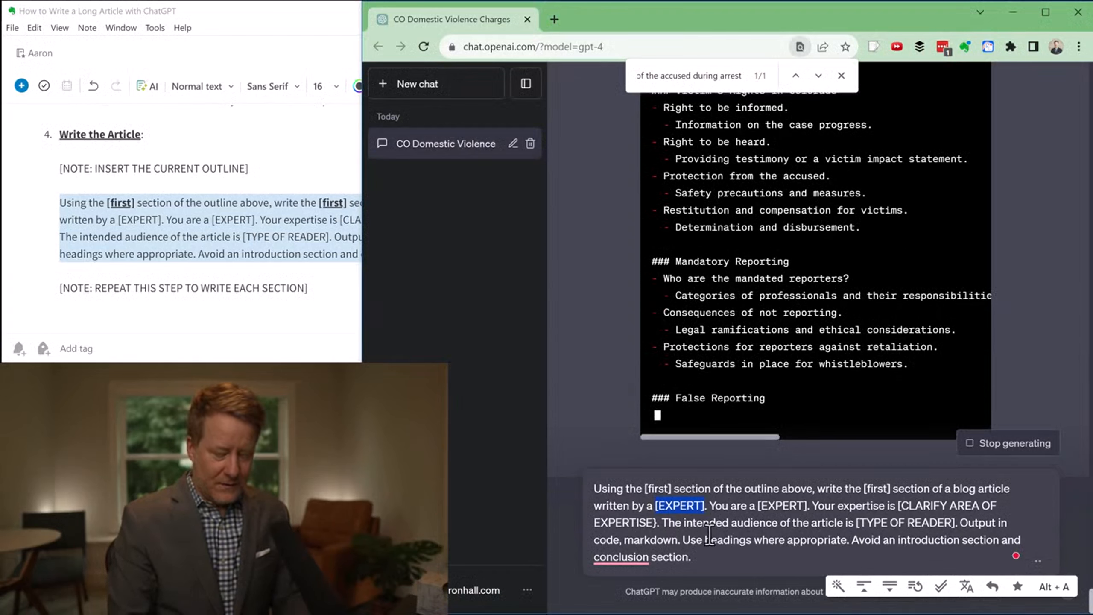
type("Colora")
type("do criminal d")
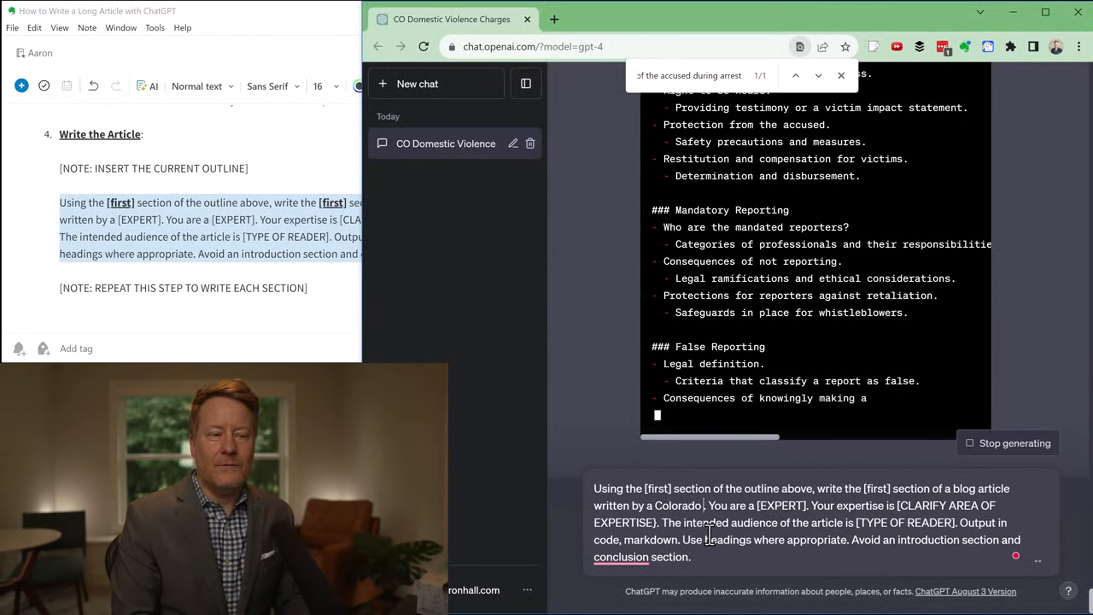
type("efense attorney")
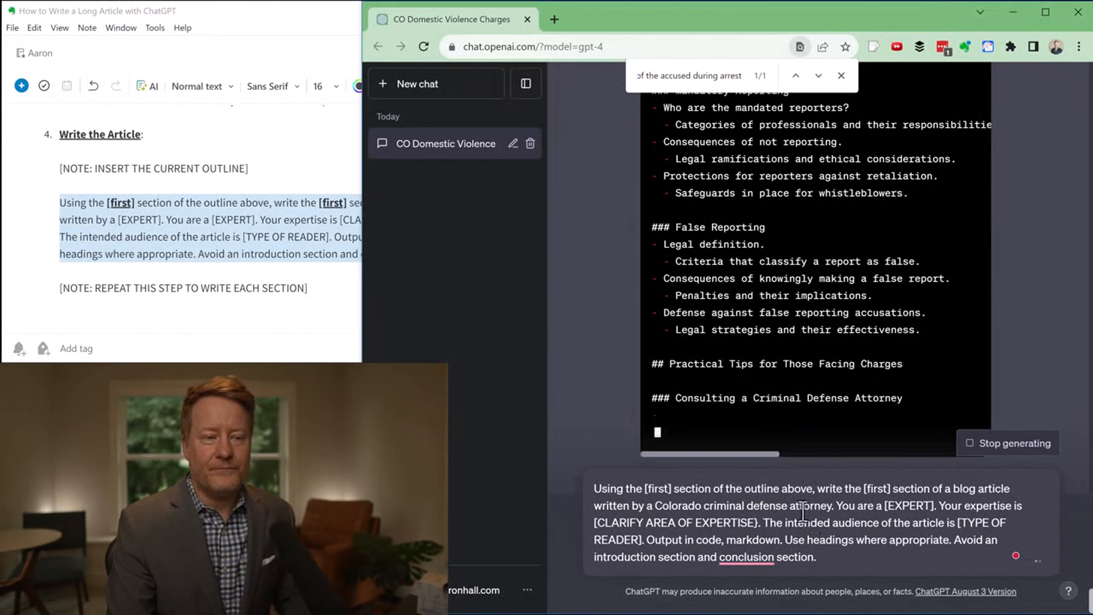
Reuse "Colorado criminal defense attorney" for the "You are a [EXPERT]" placeholder and remove the leftover bracket.
left_click_drag(832, 505, 655, 505)
left_click_drag(885, 506, 931, 506)
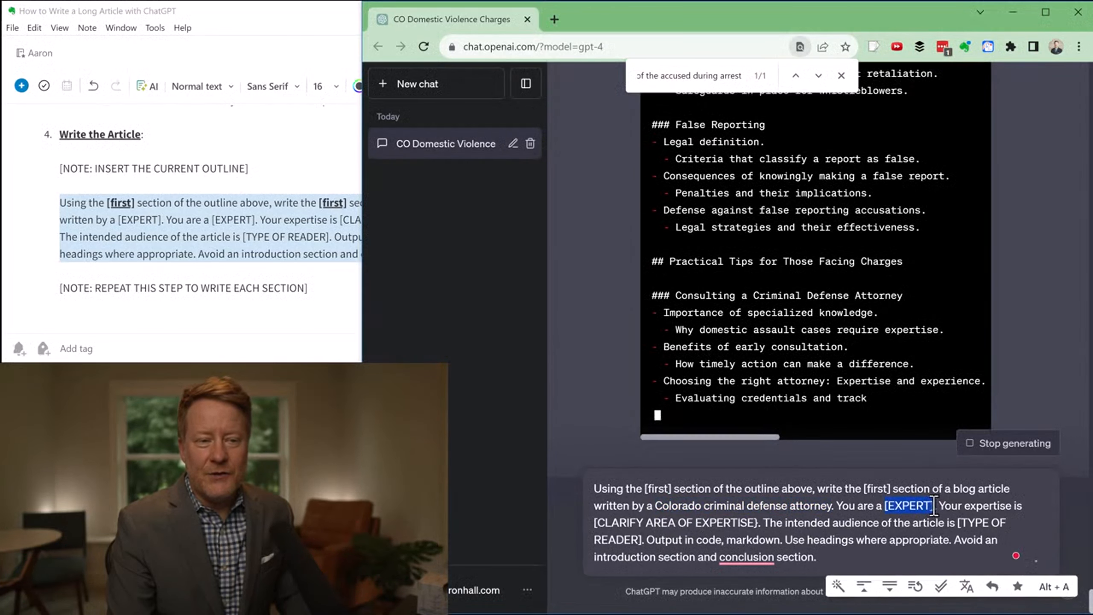
key("ctrl+v")
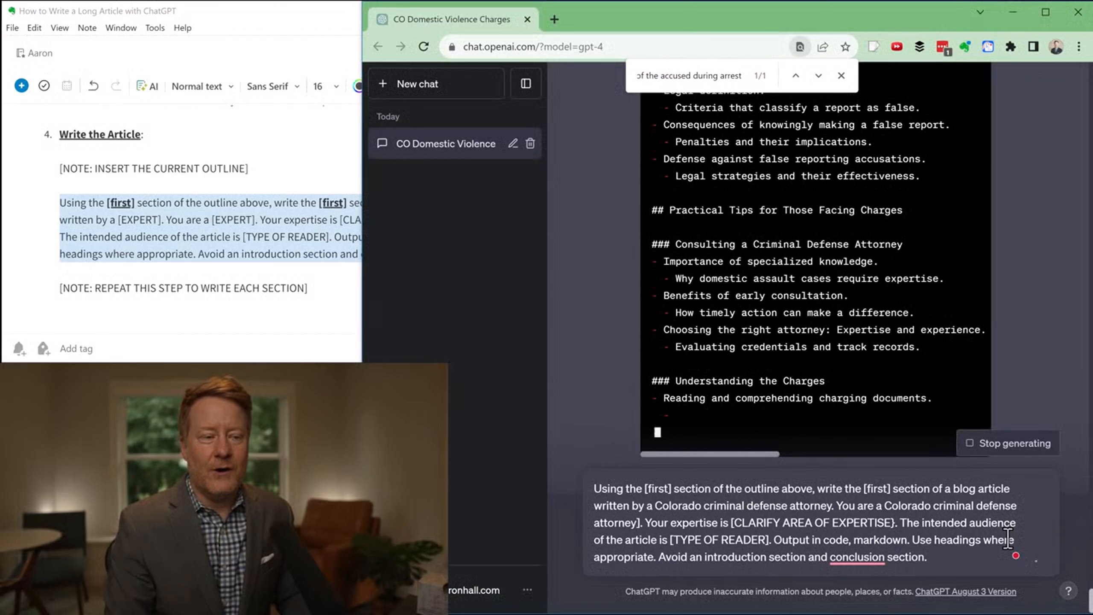
key("Delete")
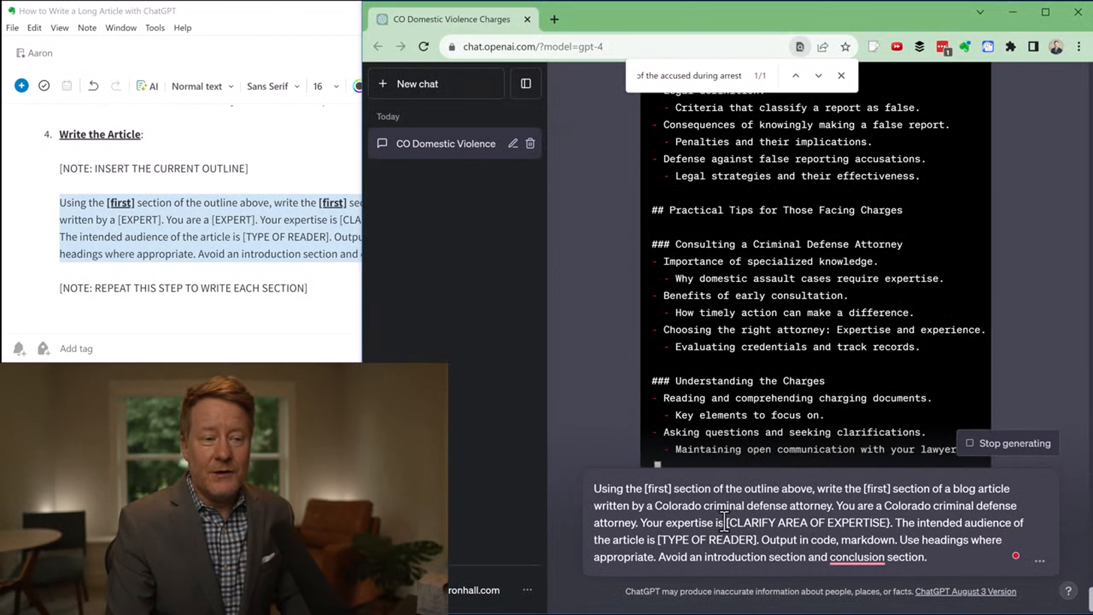
Replace the [CLARIFY AREA OF EXPERTISE] placeholder with "defending people charged with".
left_click_drag(726, 522, 878, 523)
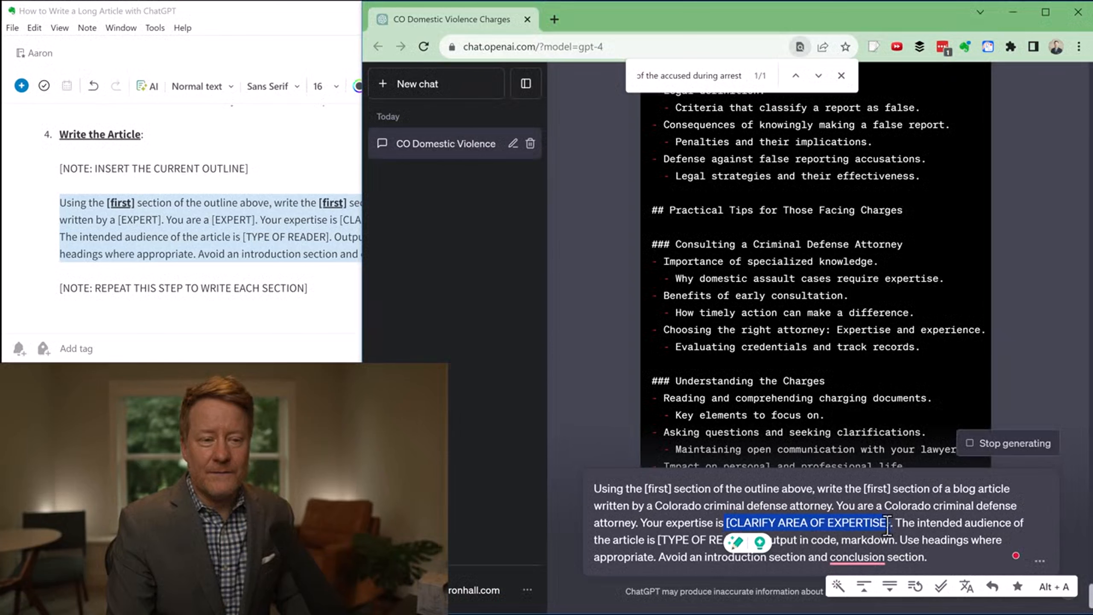
type("def")
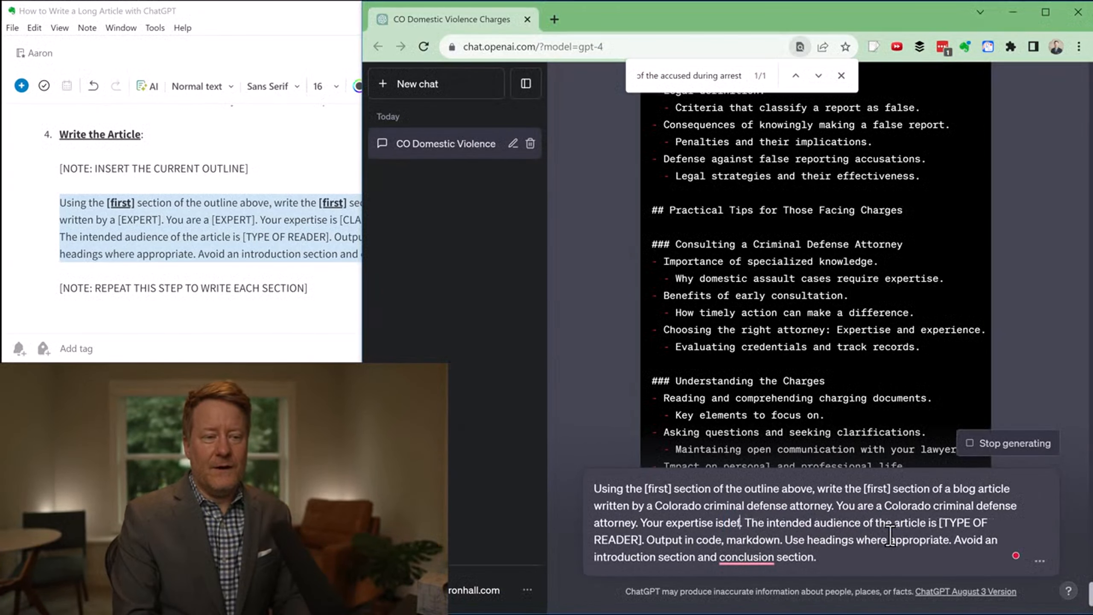
key("BackSpace")
key("BackSpace")
key("BackSpace")
type("defending pe")
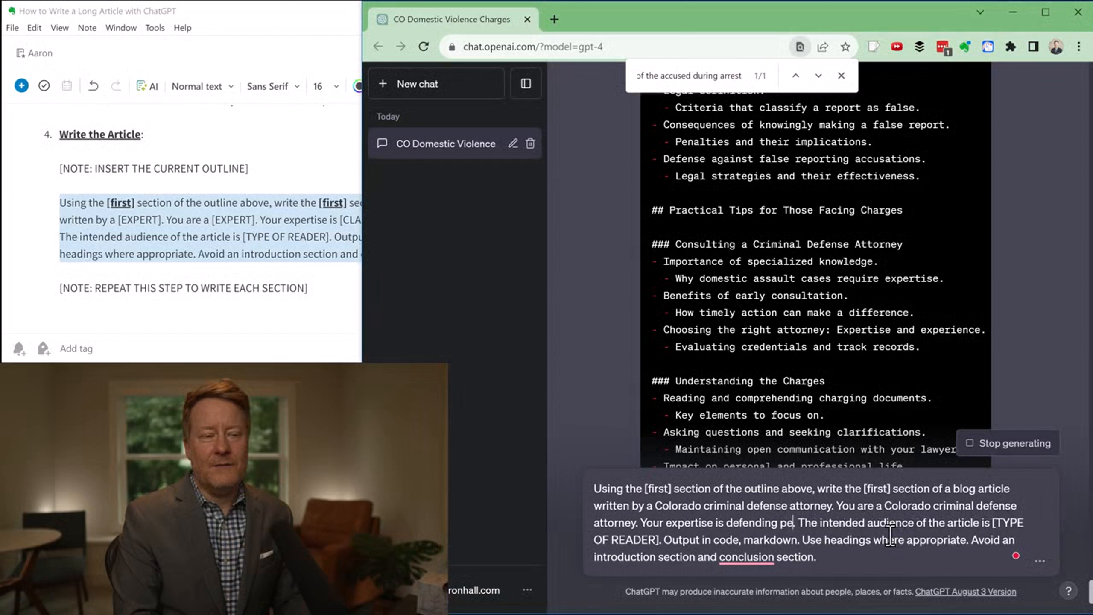
type("ople charge")
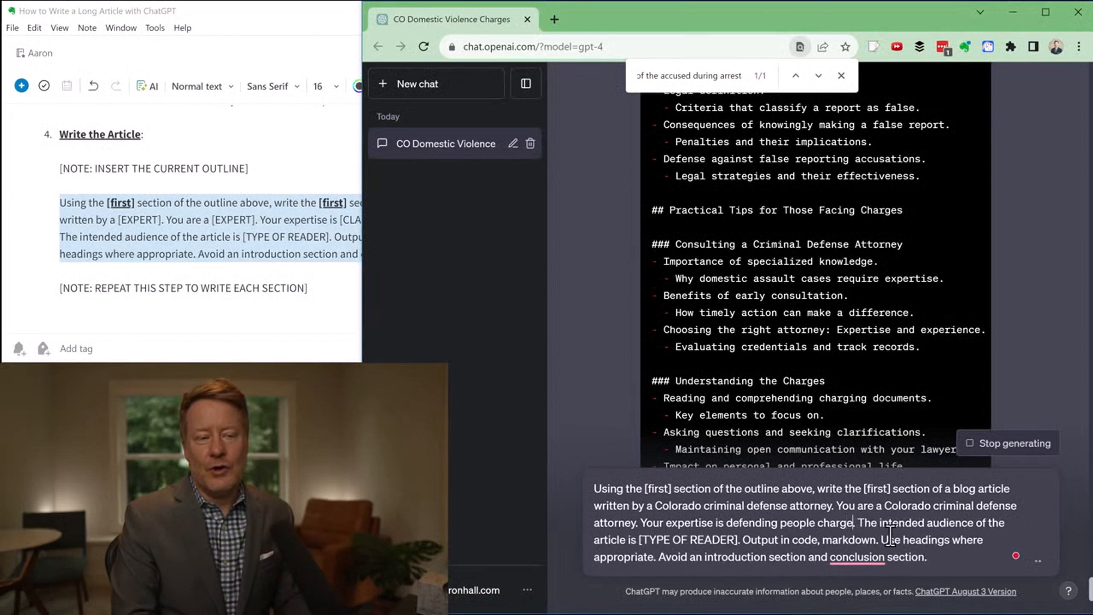
type("d with")
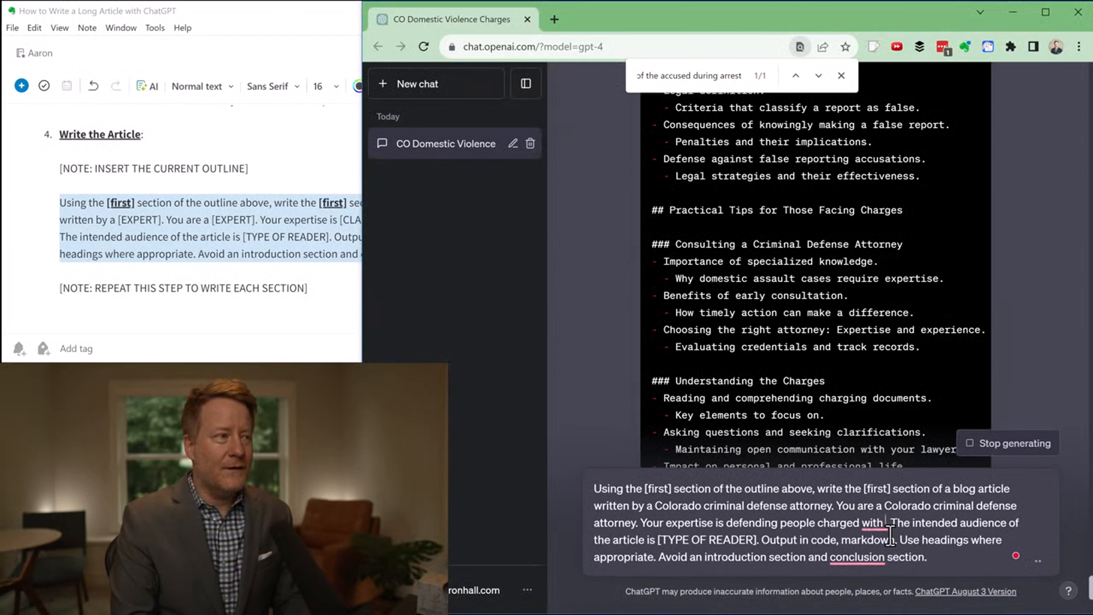
Copy "Domestic Assault Charges in Colorado" from the outline's first heading to complete the prompt's expertise sentence after "charged with".
scroll(811, 295, "up", 10)
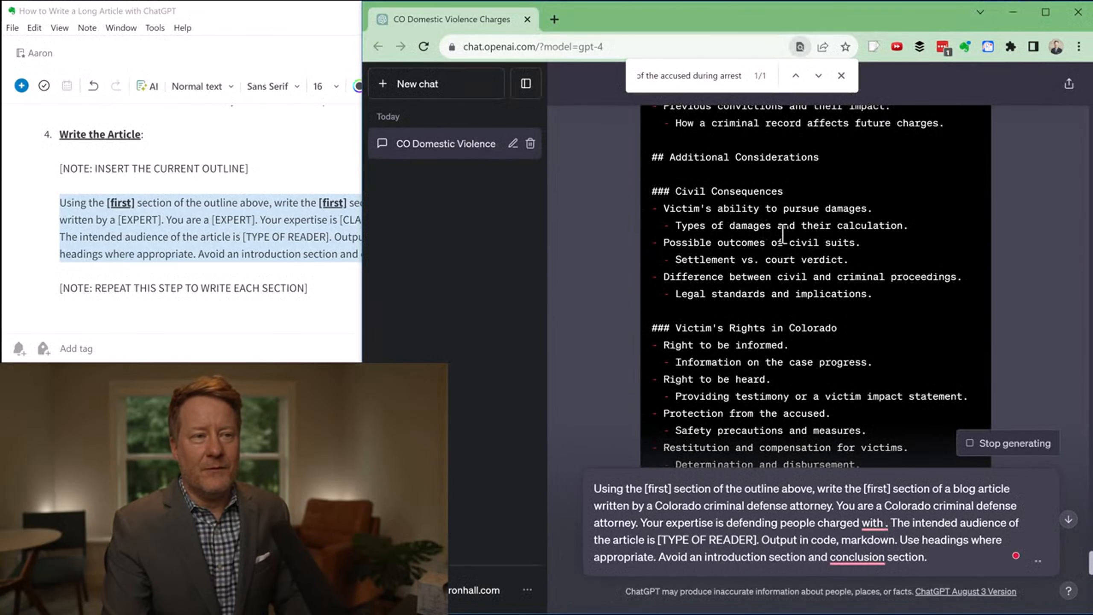
scroll(788, 230, "up", 15)
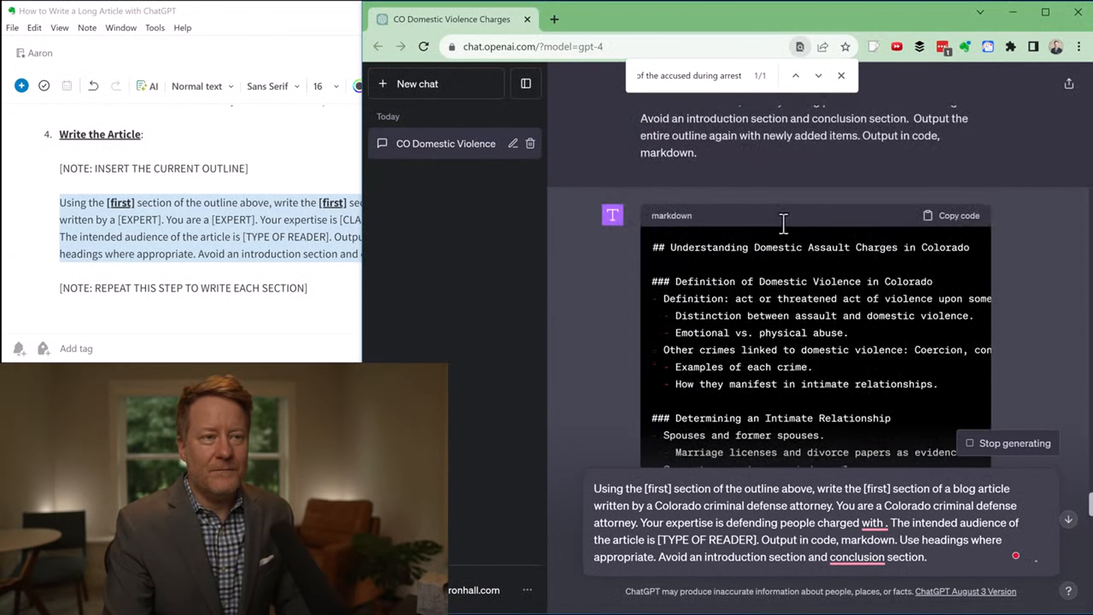
left_click_drag(754, 250, 960, 257)
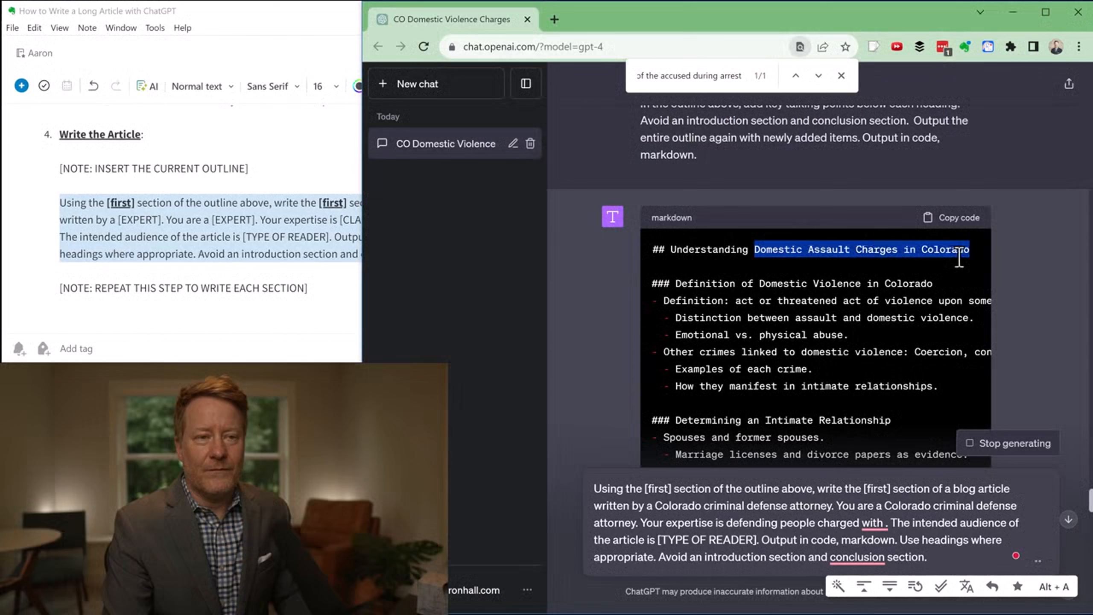
left_click(883, 525)
key("ctrl+v")
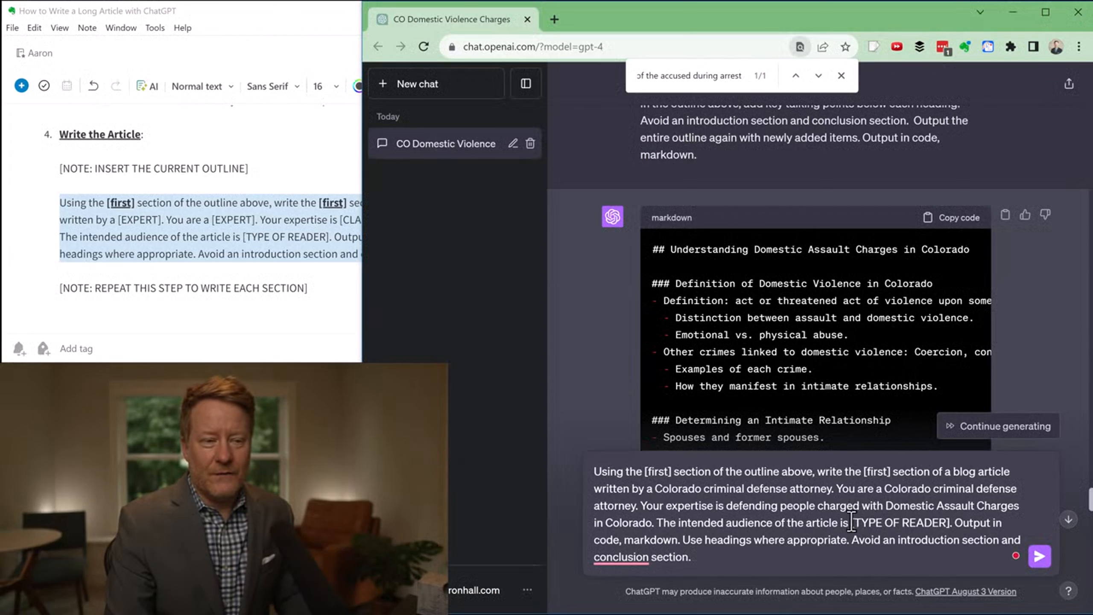
Replace the [TYPE OF READER] placeholder with "people charged with Domestic Assault in Colorado", keeping the sentence's closing period.
left_click_drag(856, 524, 951, 527)
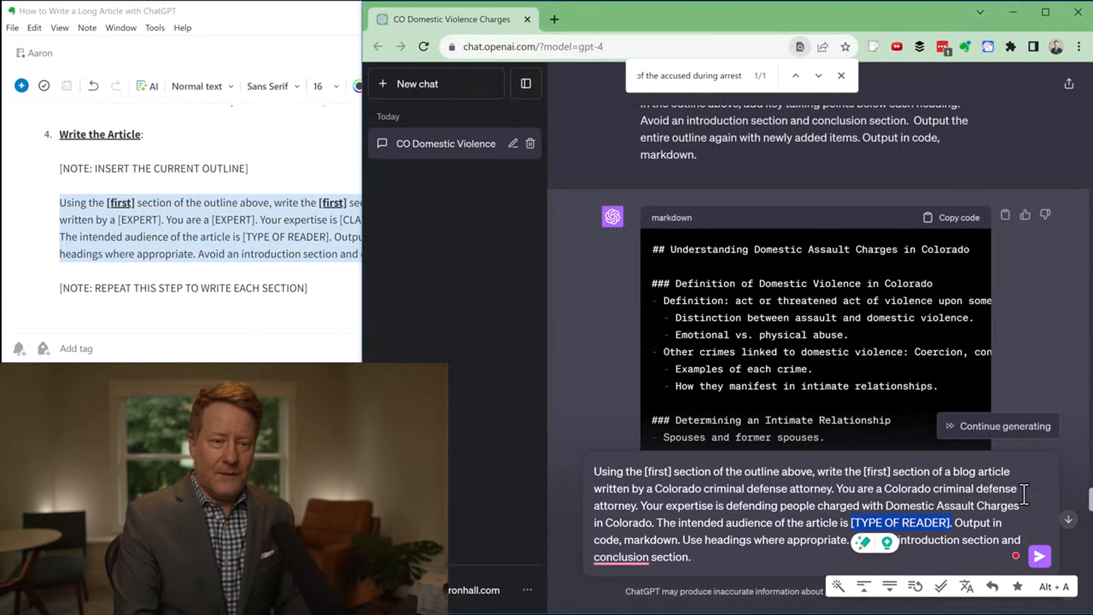
type("people charged")
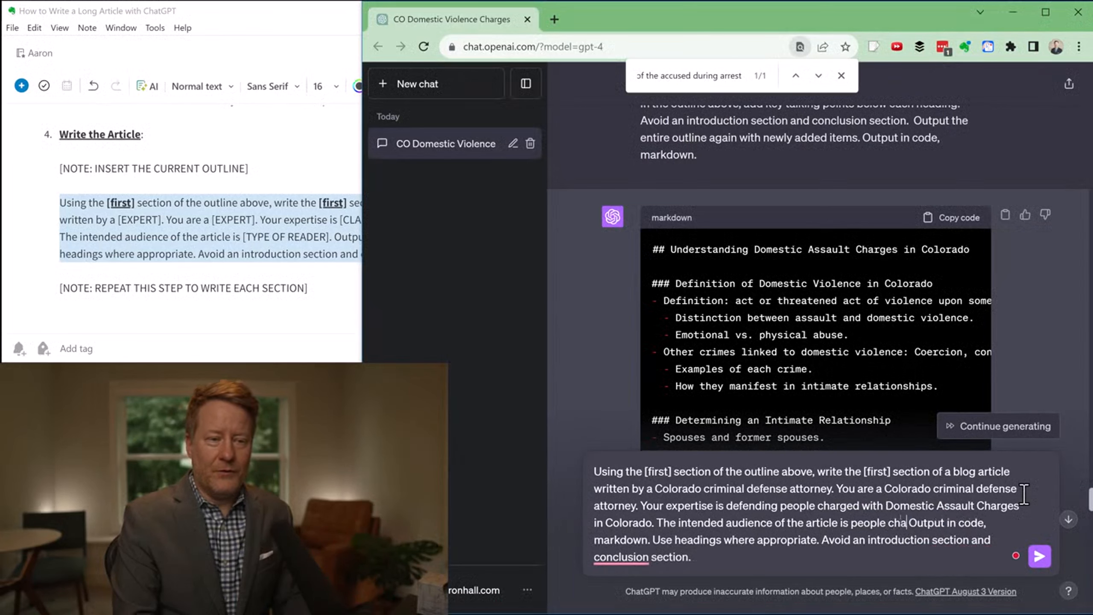
type(" with Domestic Assault Charges in Colorado ")
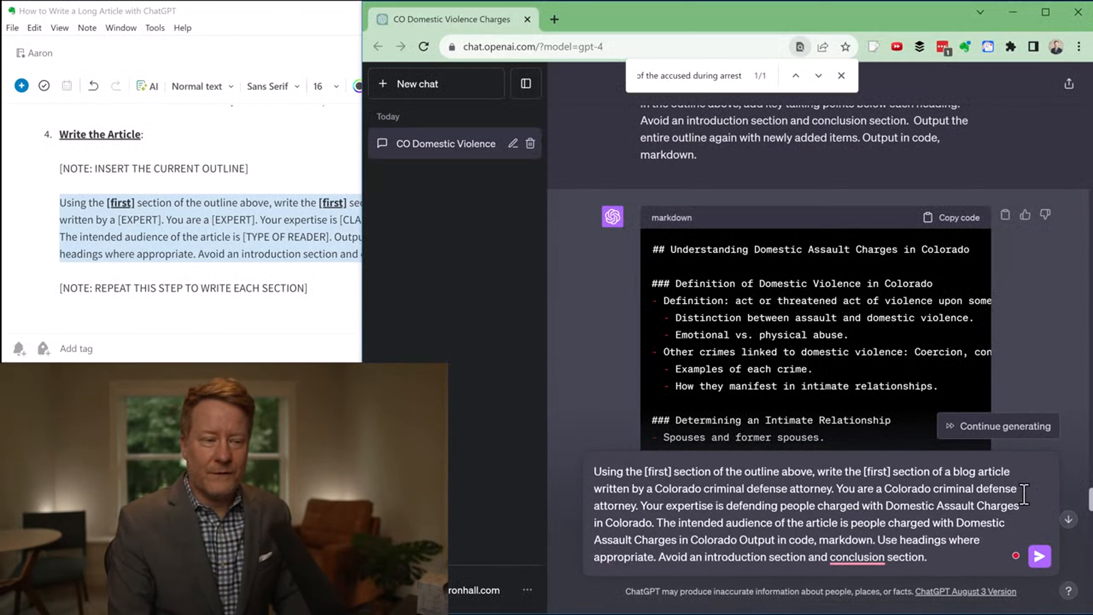
type(".")
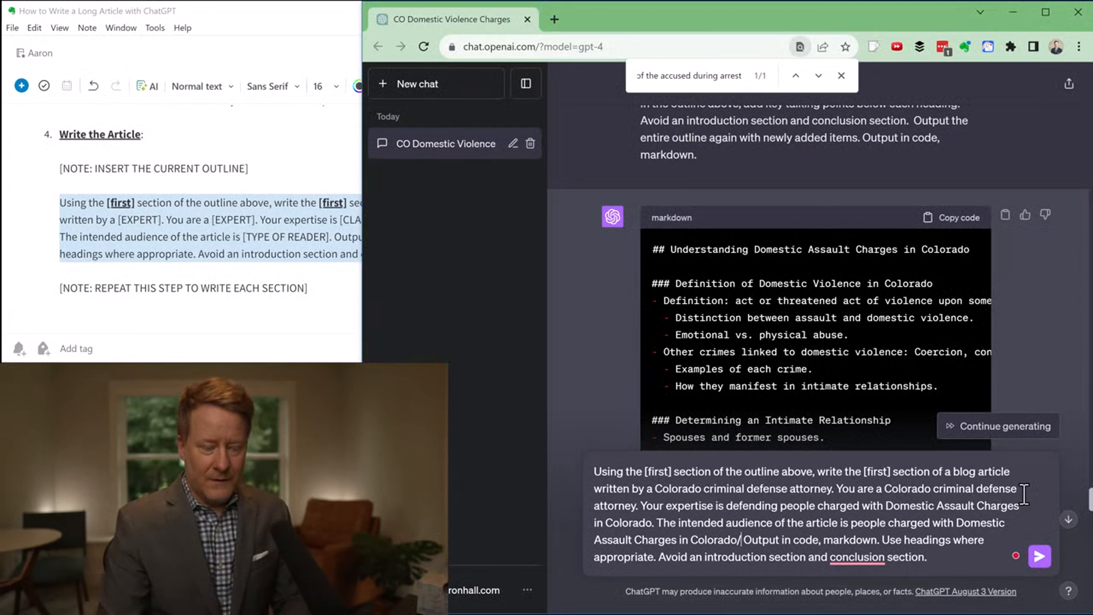
double_click(665, 540)
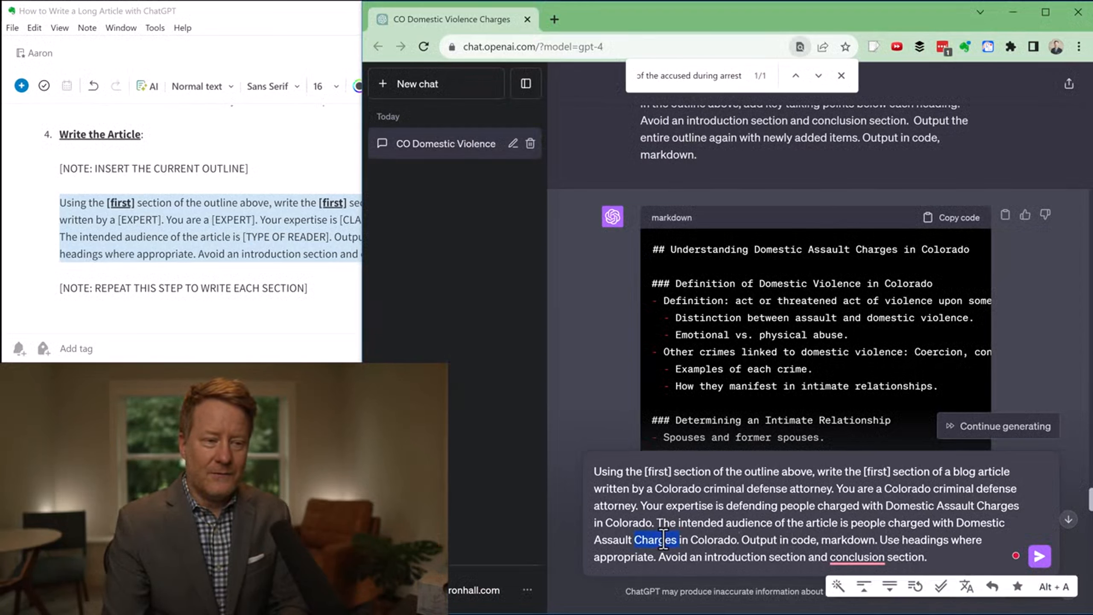
key("BackSpace")
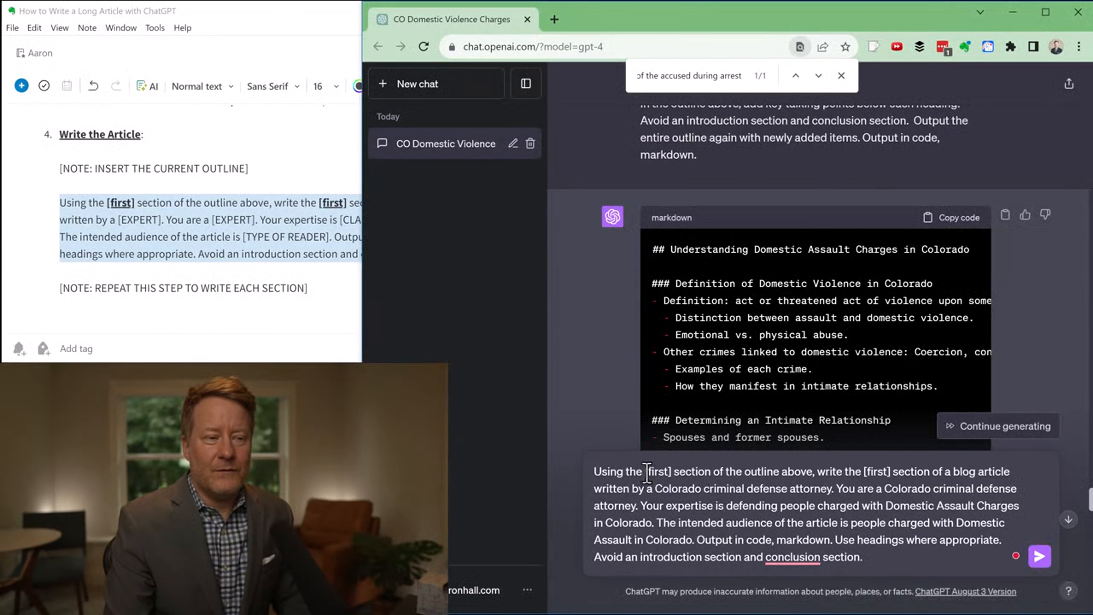
Replace both bracketed [first] placeholders in the prompt's opening sentence with plain "first".
left_click_drag(645, 471, 665, 471)
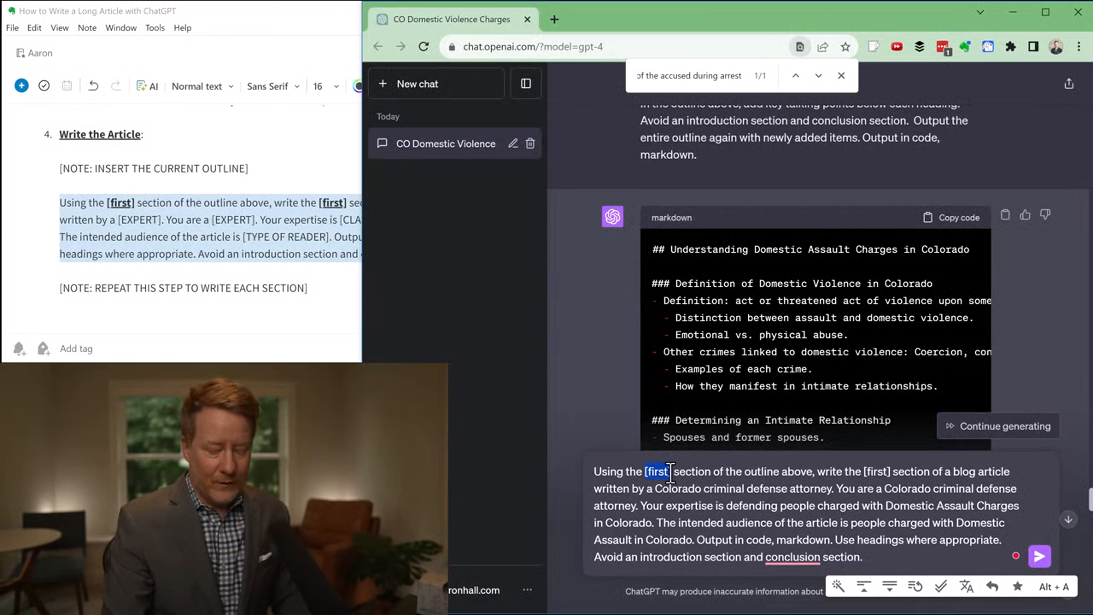
type("first")
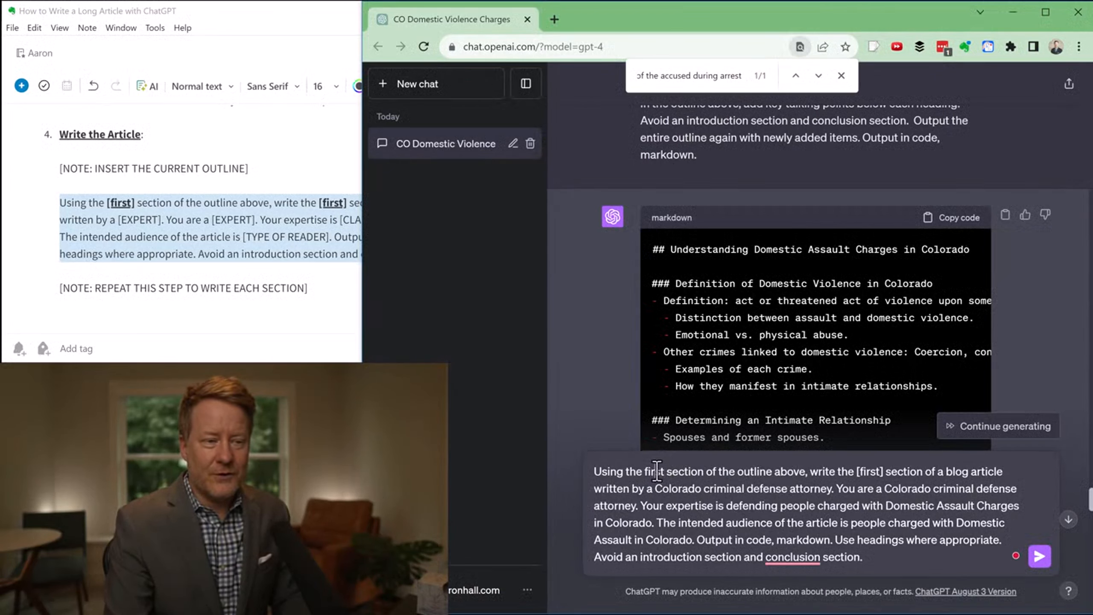
left_click_drag(857, 471, 874, 471)
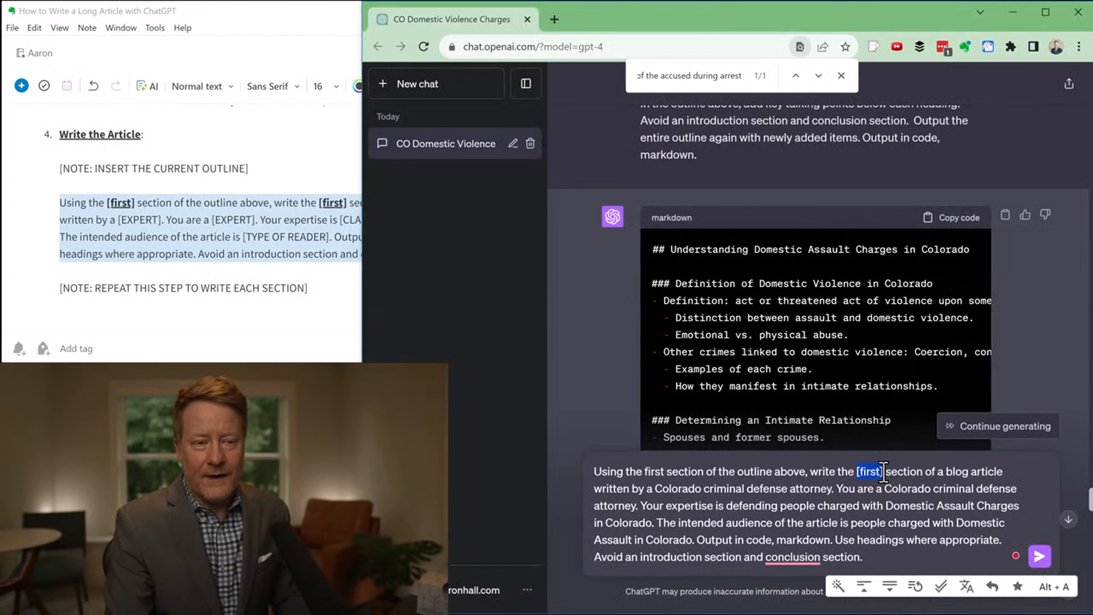
type("first")
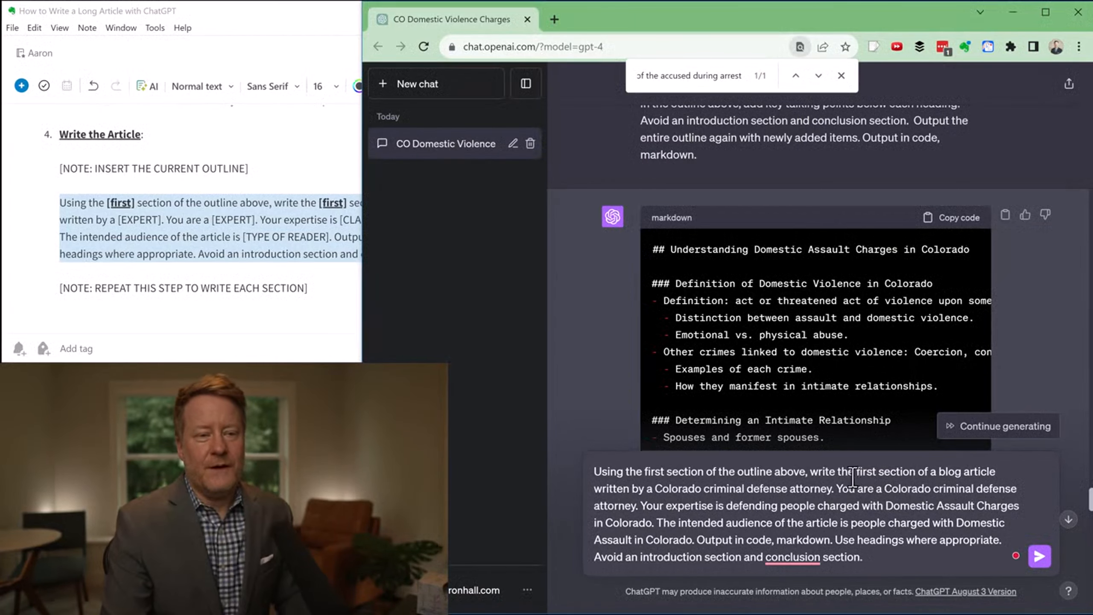
Review the completed prompt's section and expertise wording, and check the final sections of the generated outline.
scroll(830, 386, "down", 15)
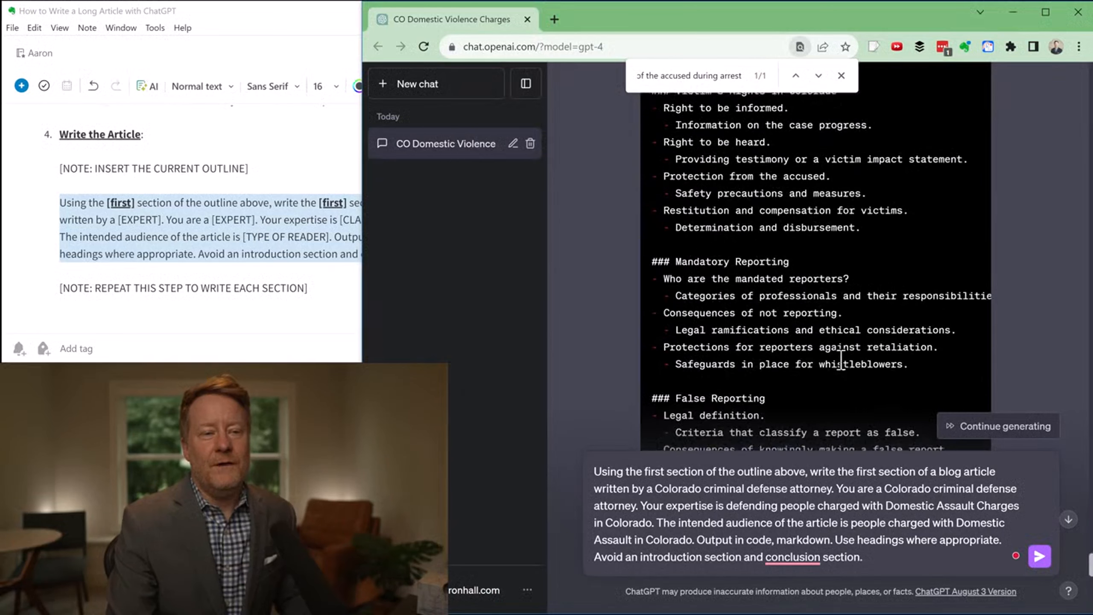
scroll(728, 407, "down", 6)
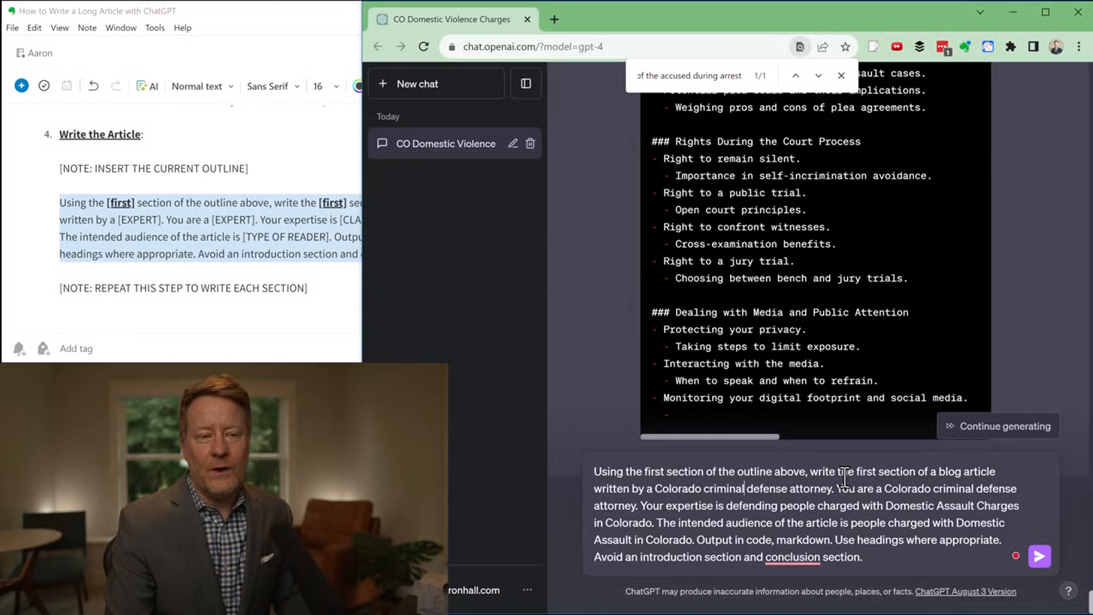
left_click_drag(844, 476, 1033, 463)
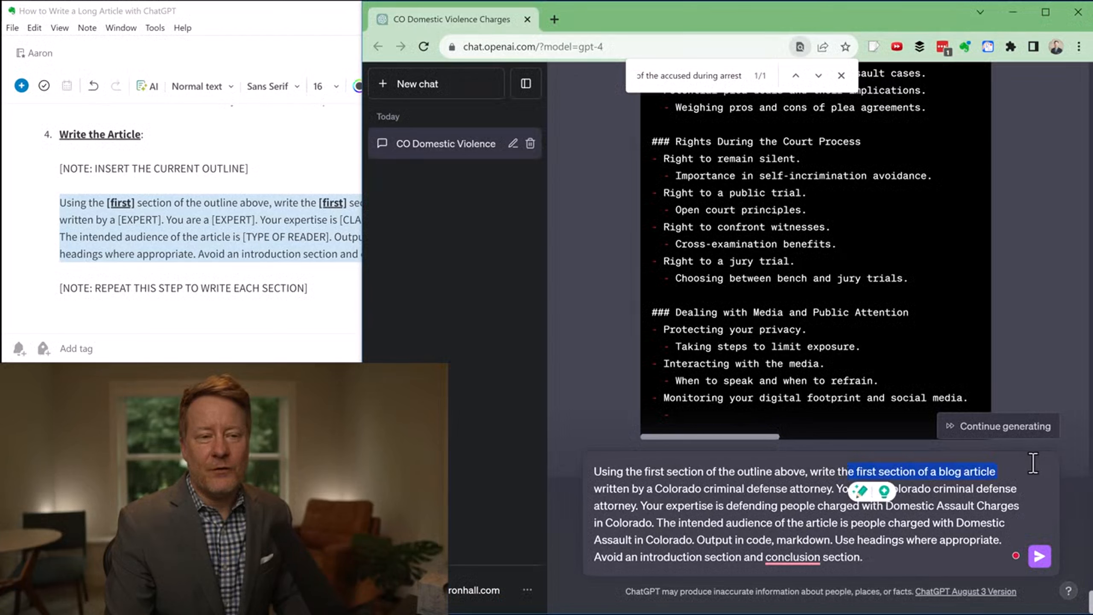
left_click(718, 505)
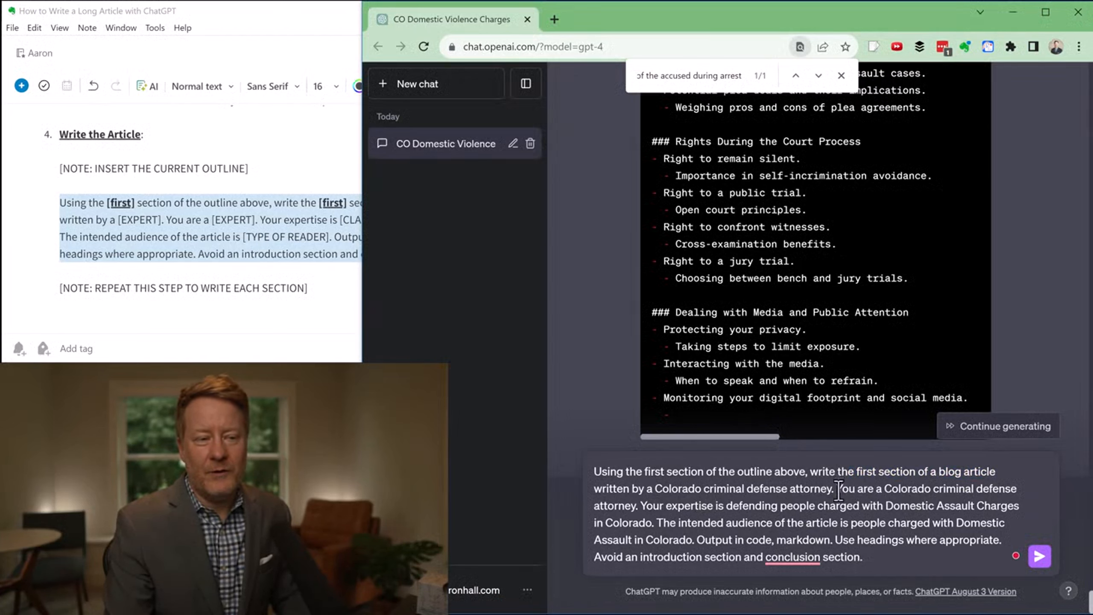
left_click_drag(837, 492, 837, 504)
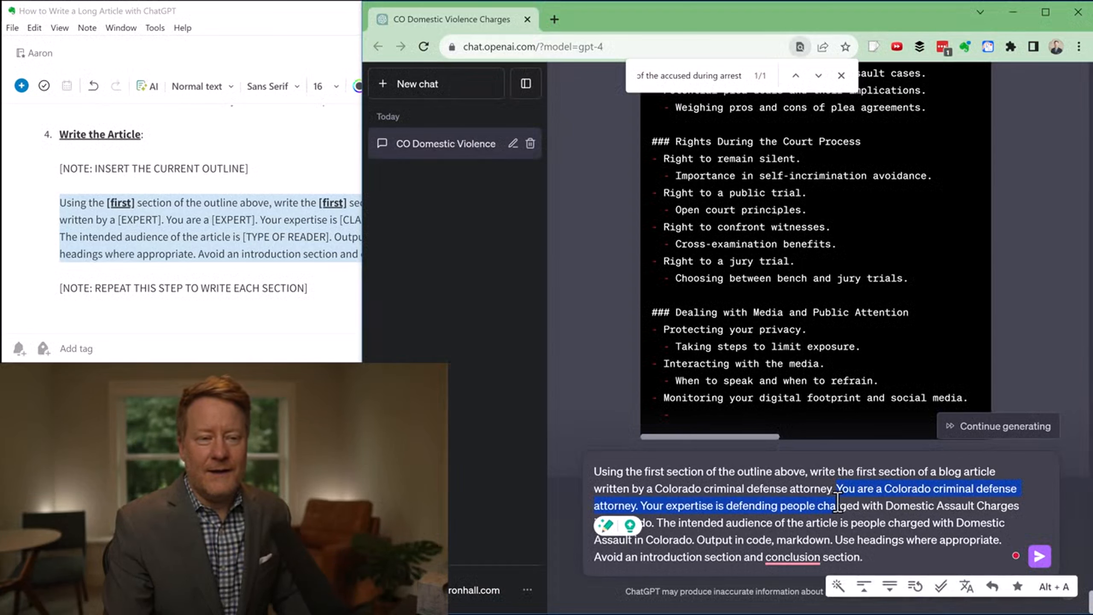
left_click(839, 502)
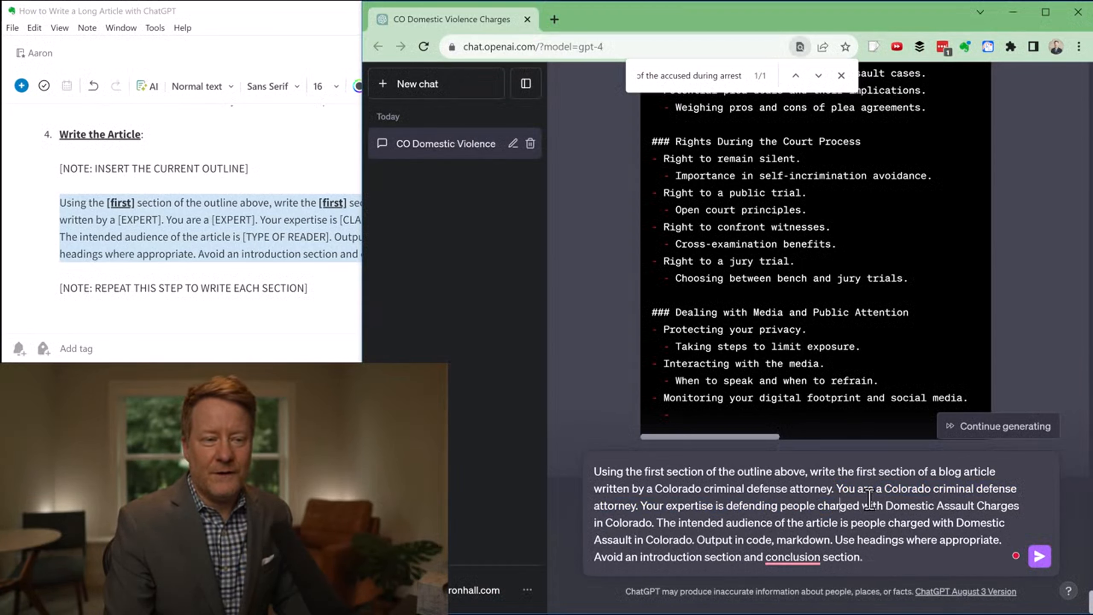
scroll(947, 388, "up", 20)
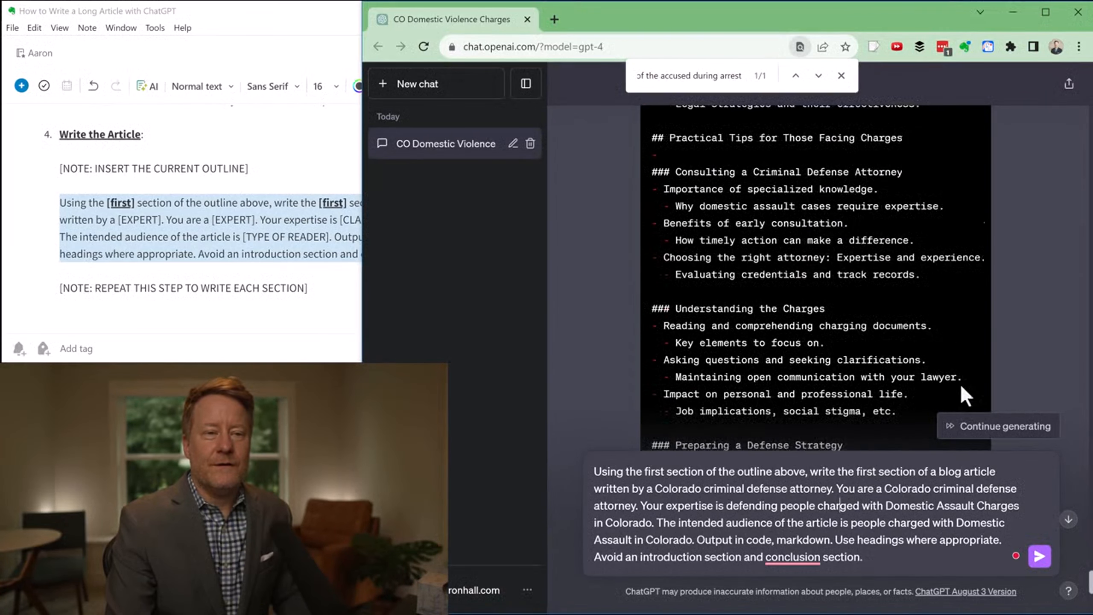
scroll(962, 269, "down", 15)
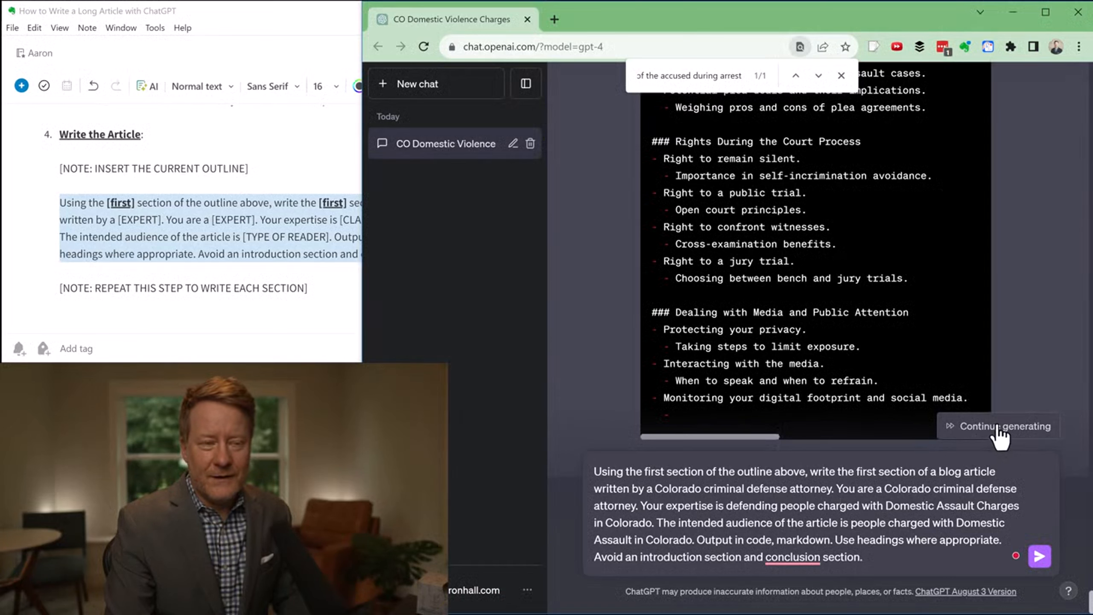
Copy the completed section-writing prompt, clear it from the message box, and have ChatGPT continue generating the outline.
key("ctrl+a")
key("ctrl+c")
key("BackSpace")
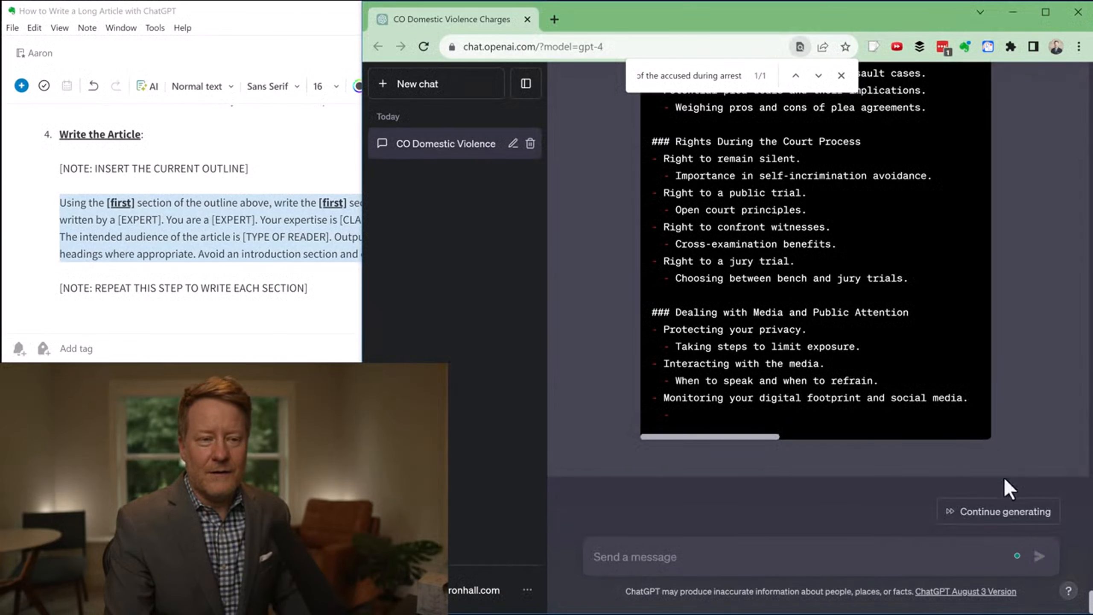
left_click(1005, 514)
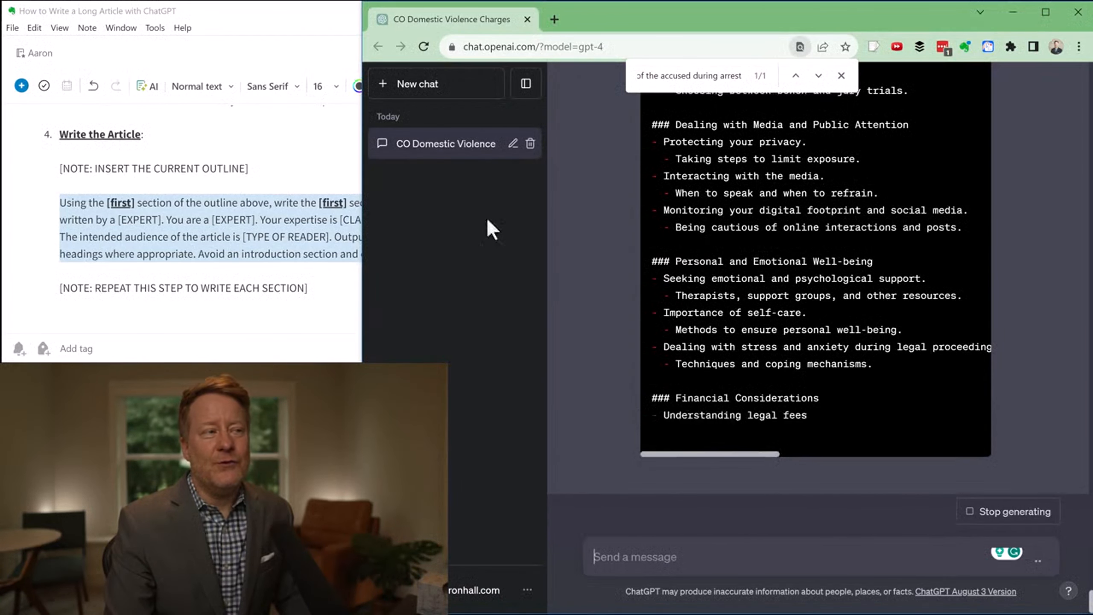
Revisit the note's earlier outline and lengthening templates, ending at the Write the Article template.
scroll(237, 254, "up", 5)
scroll(236, 258, "up", 1)
left_click(146, 215)
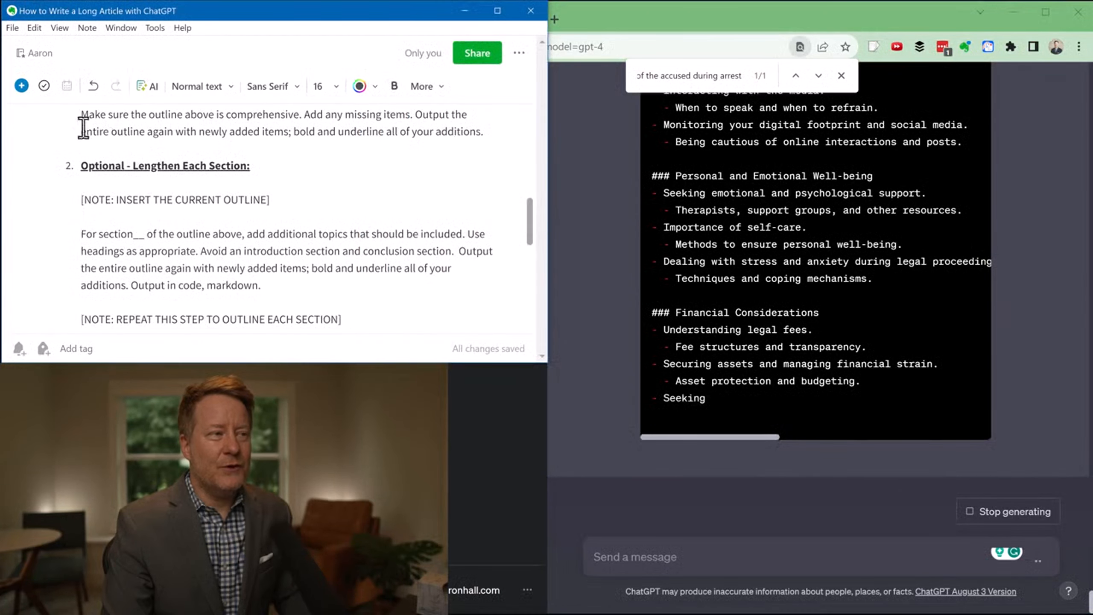
left_click_drag(532, 219, 549, 308)
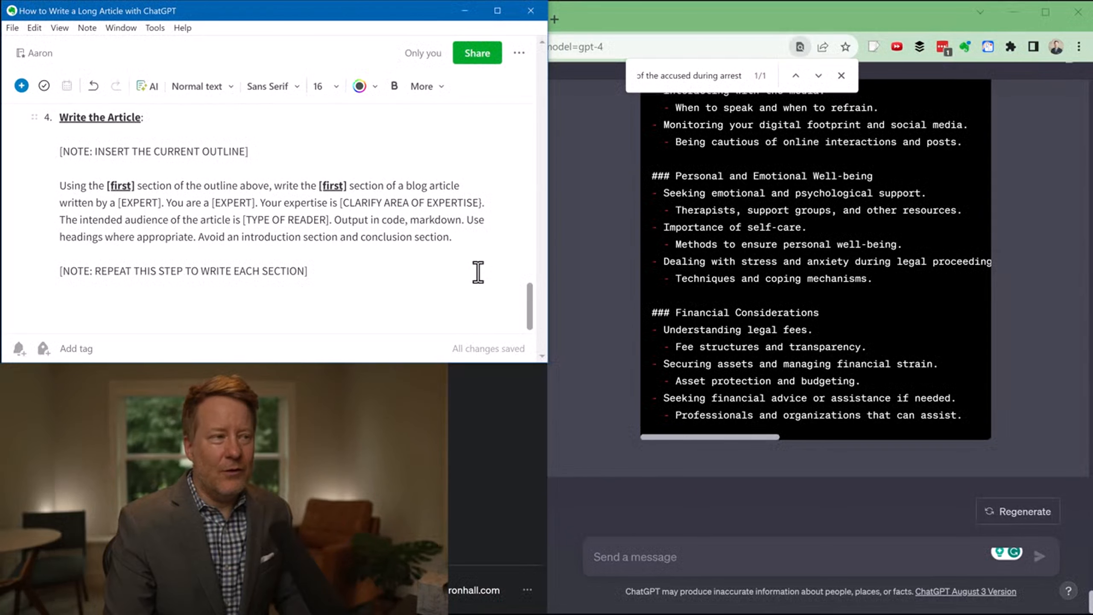
left_click(989, 404)
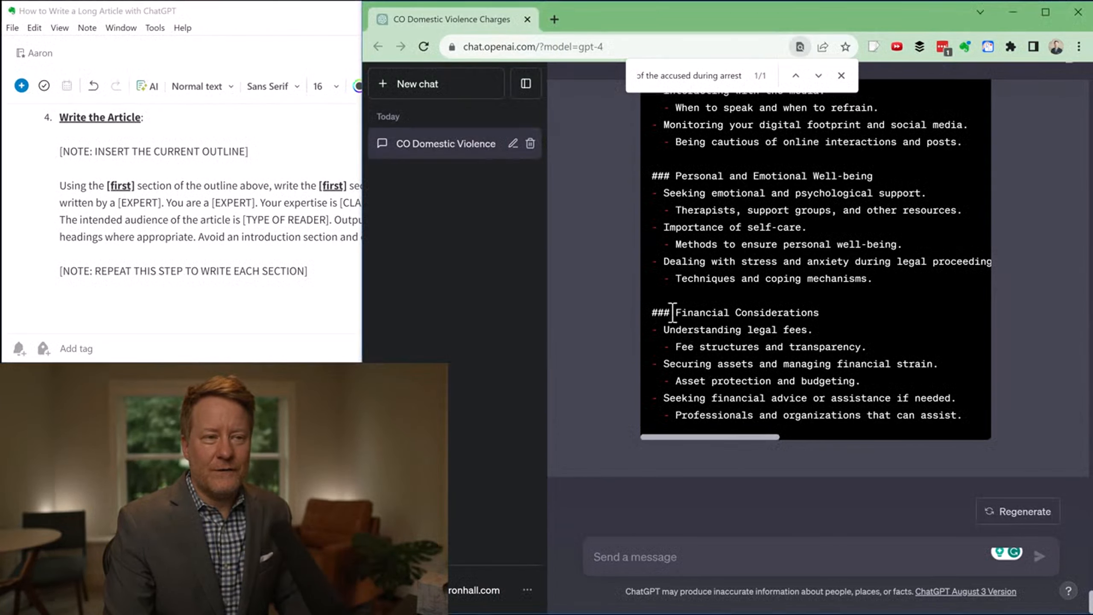
Compare the Financial Considerations section in the submitted outline with the instruction to add key talking points below each heading.
left_click_drag(673, 313, 801, 313)
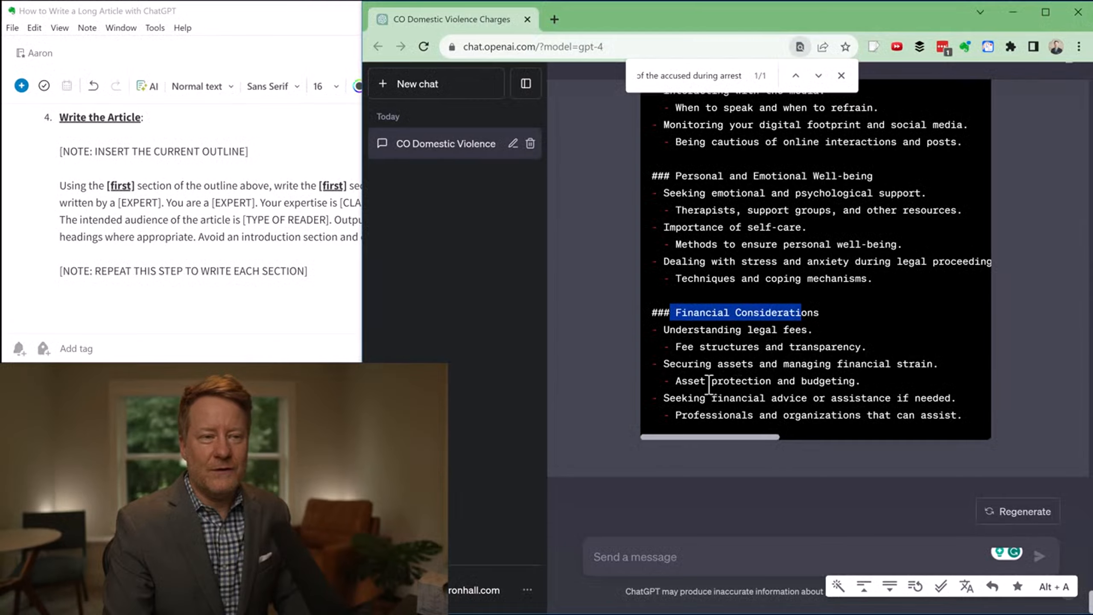
scroll(734, 357, "up", 20)
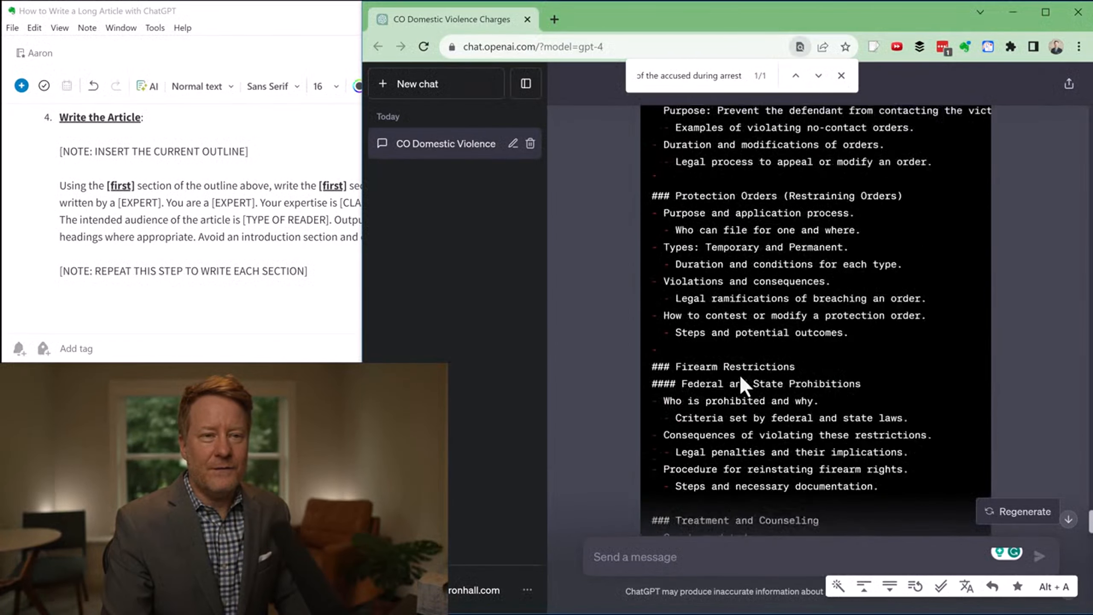
scroll(739, 375, "up", 10)
scroll(737, 379, "down", 8)
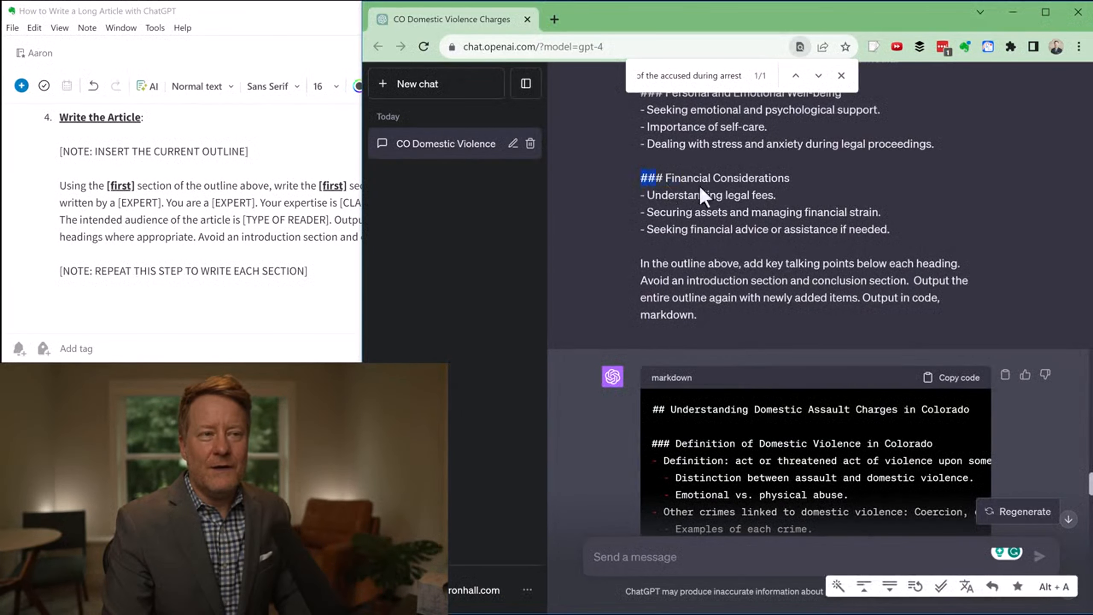
left_click_drag(705, 196, 930, 241)
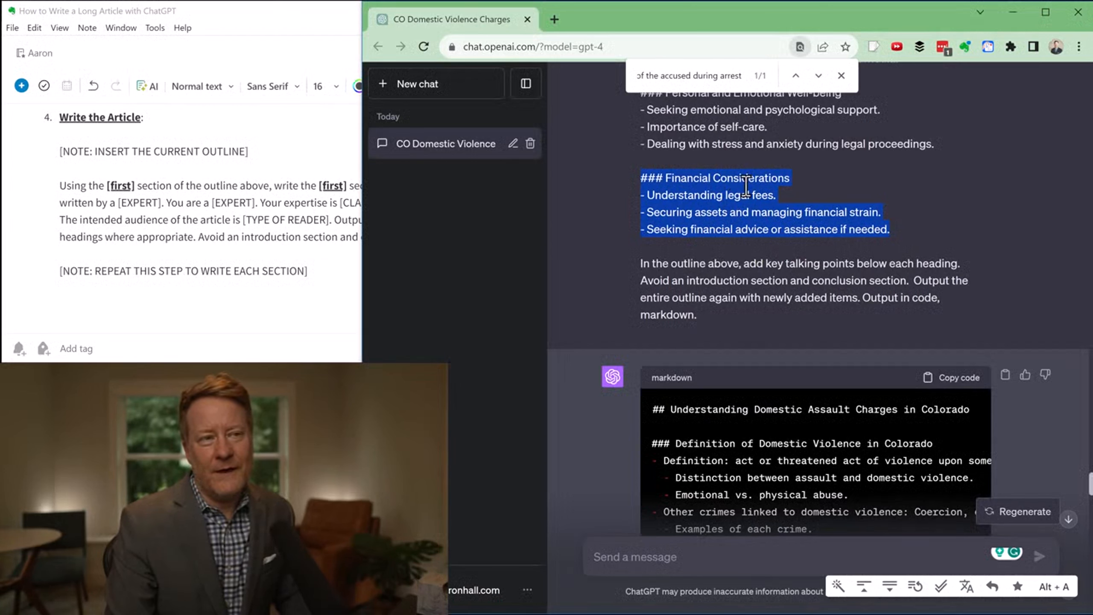
double_click(692, 180)
left_click_drag(692, 180, 769, 179)
left_click_drag(675, 199, 701, 233)
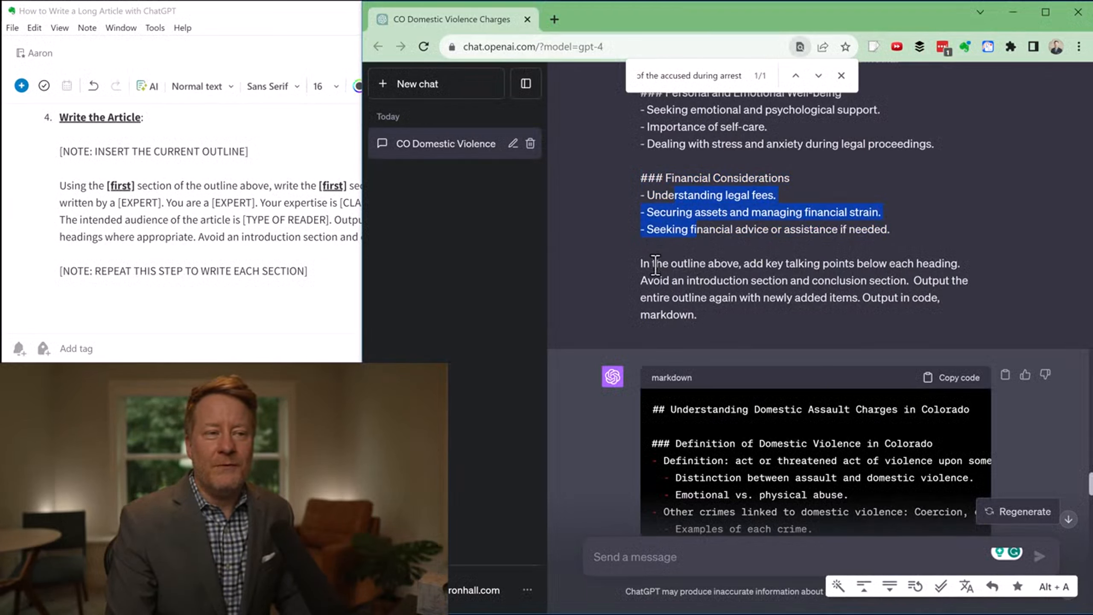
left_click_drag(655, 264, 672, 298)
left_click(812, 298)
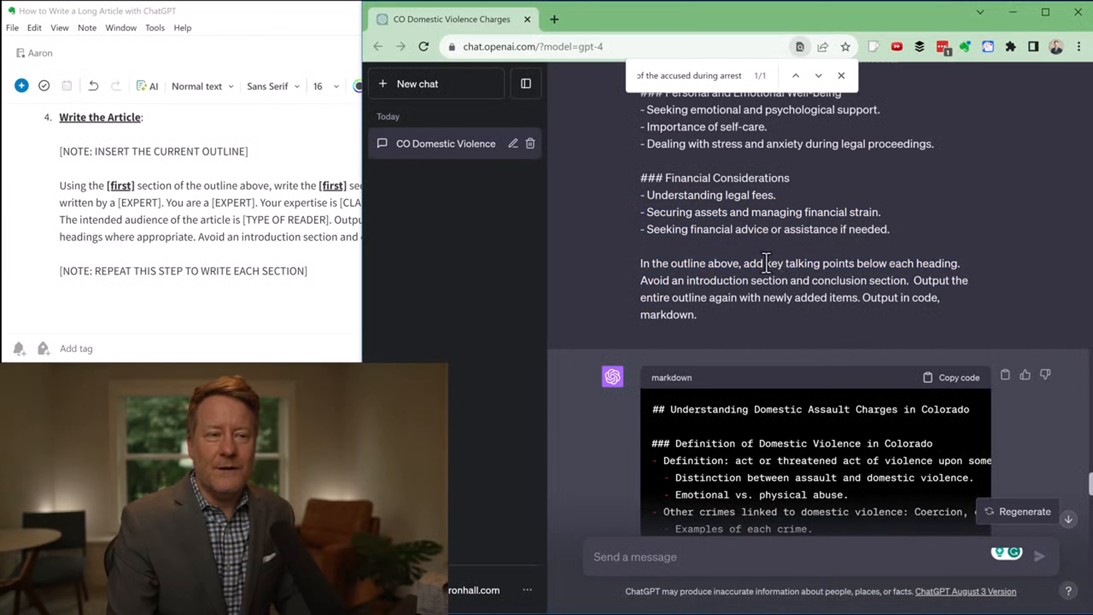
left_click_drag(744, 264, 854, 264)
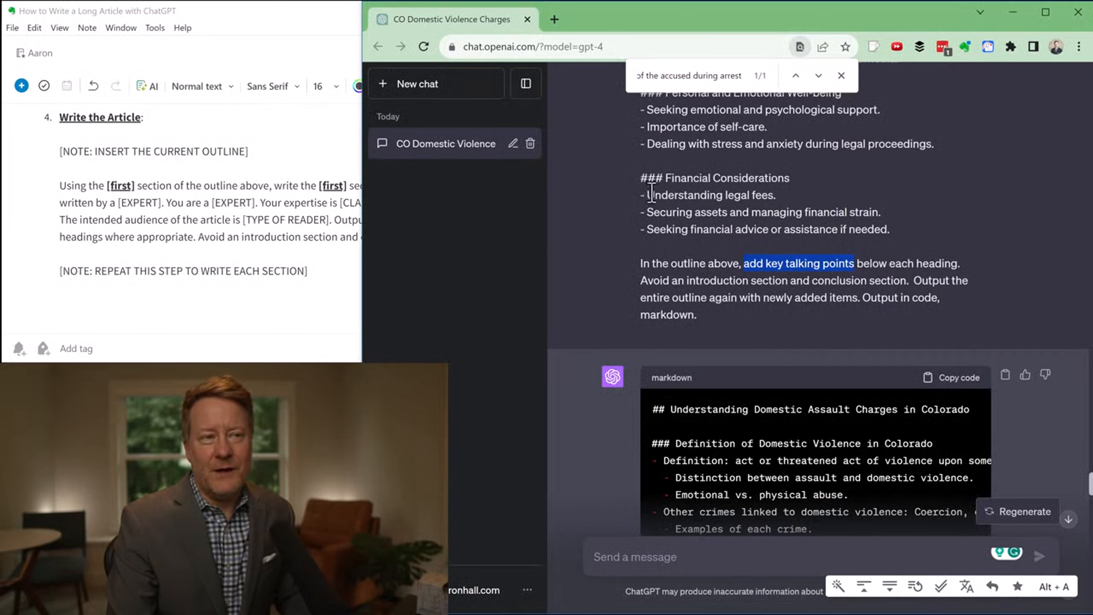
left_click_drag(654, 195, 694, 234)
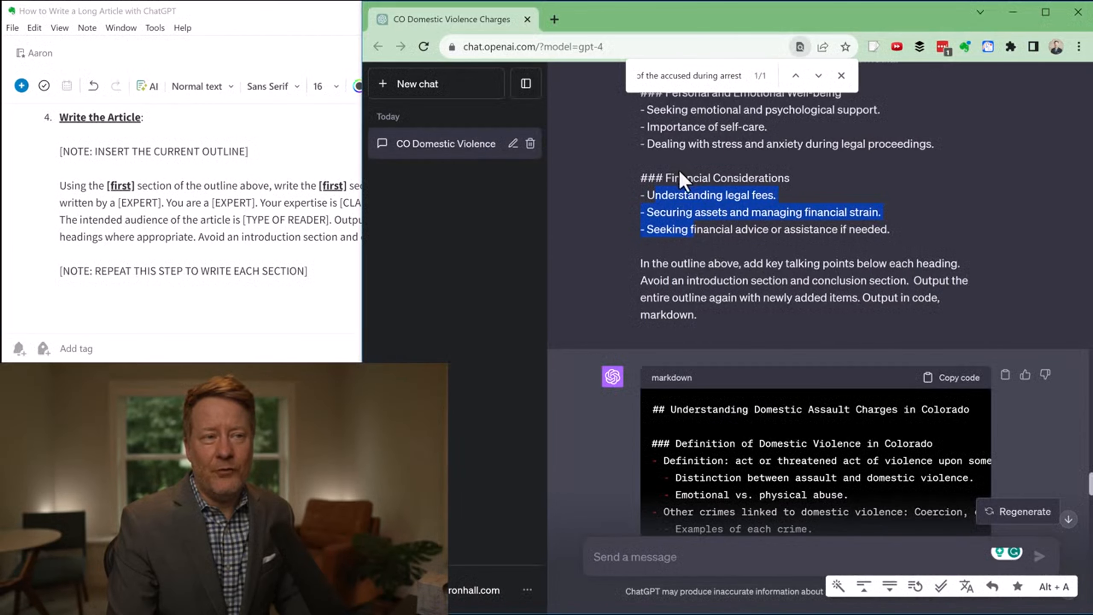
left_click_drag(675, 178, 794, 185)
Examine the talking points added under each Financial Considerations bullet in the newly generated outline.
scroll(780, 324, "down", 15)
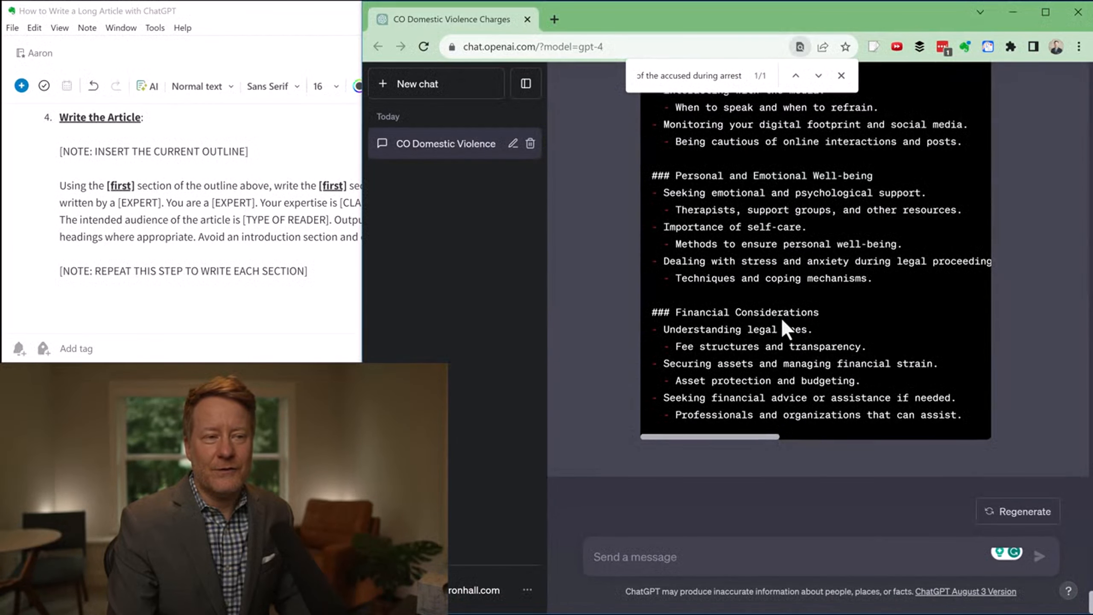
left_click_drag(678, 312, 817, 314)
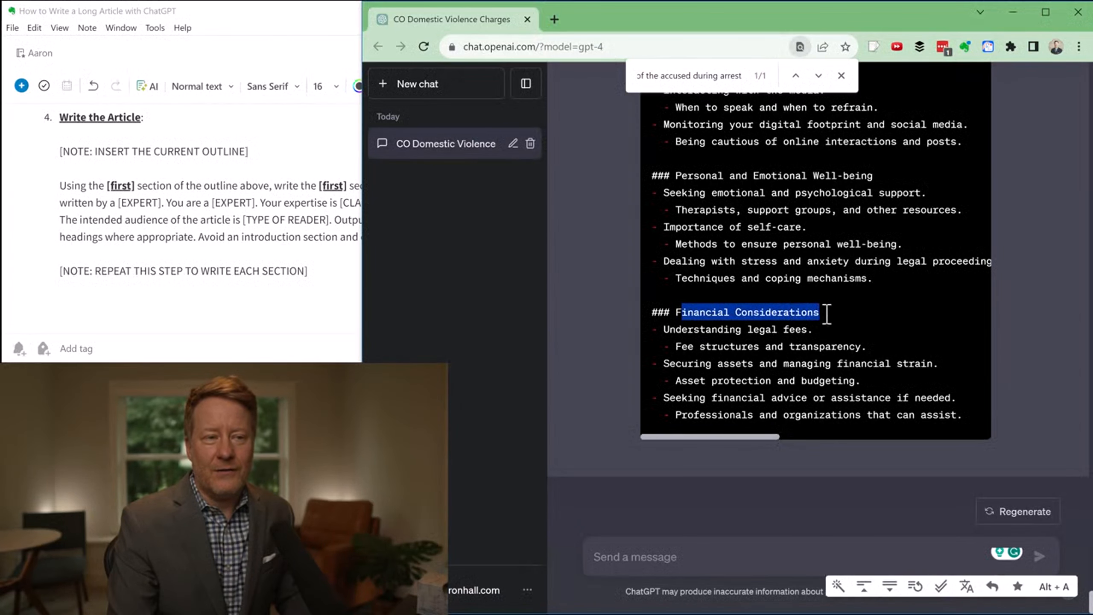
left_click_drag(676, 330, 823, 331)
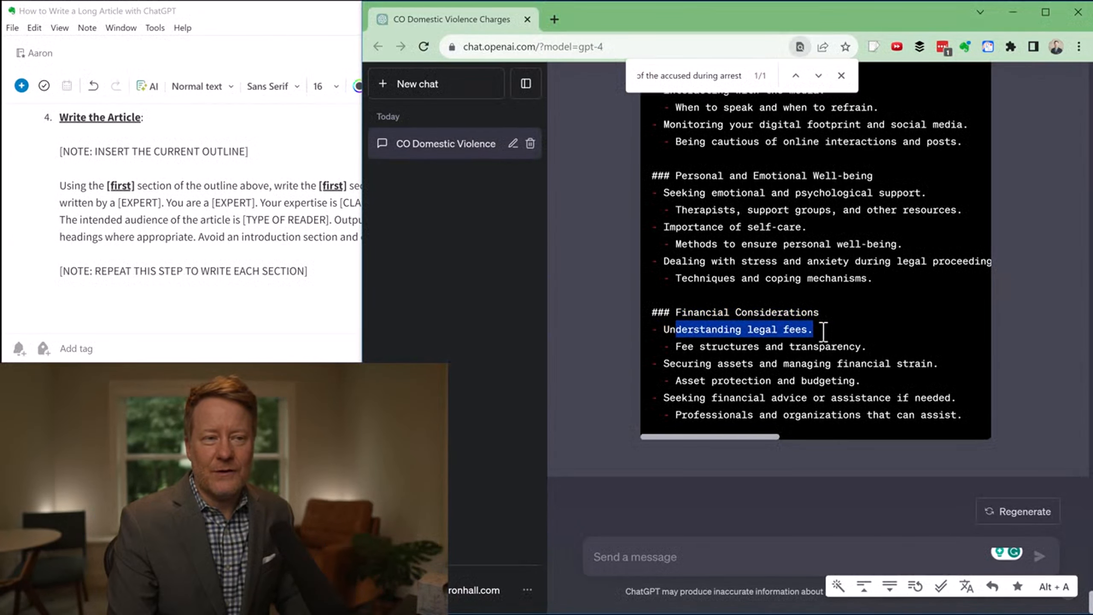
triple_click(700, 364)
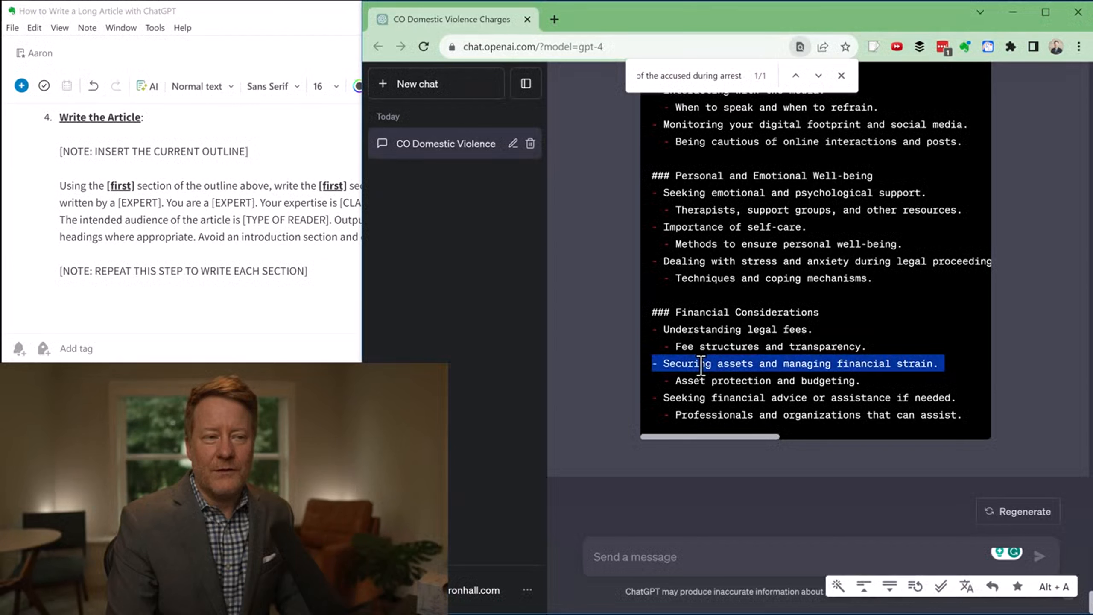
left_click(708, 396)
double_click(732, 347)
left_click_drag(866, 345, 905, 346)
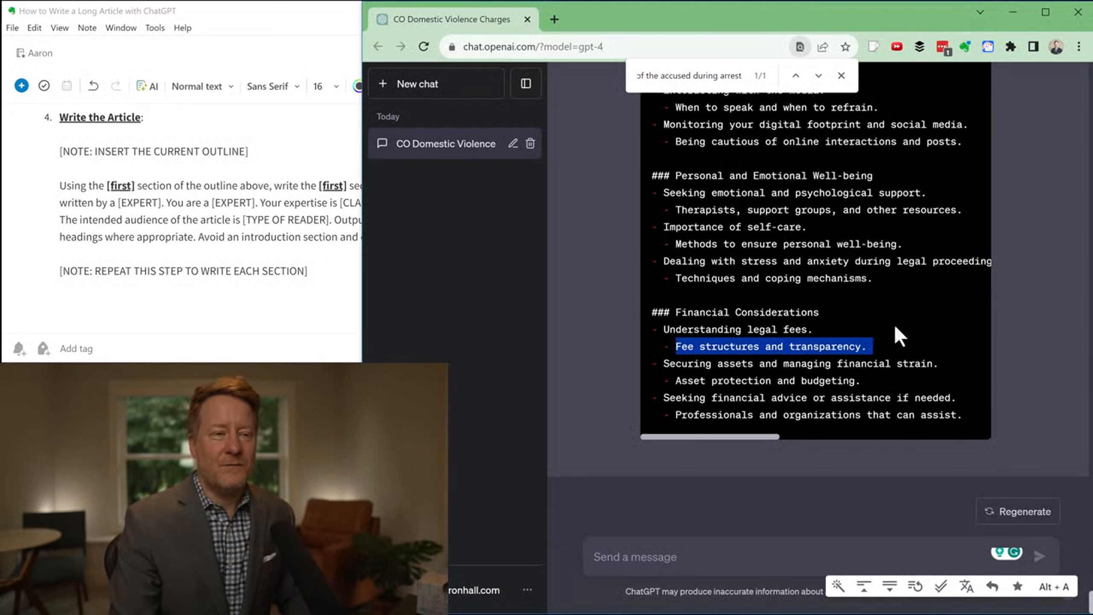
Paste the copied section-writing prompt back into the empty message box.
left_click(781, 557)
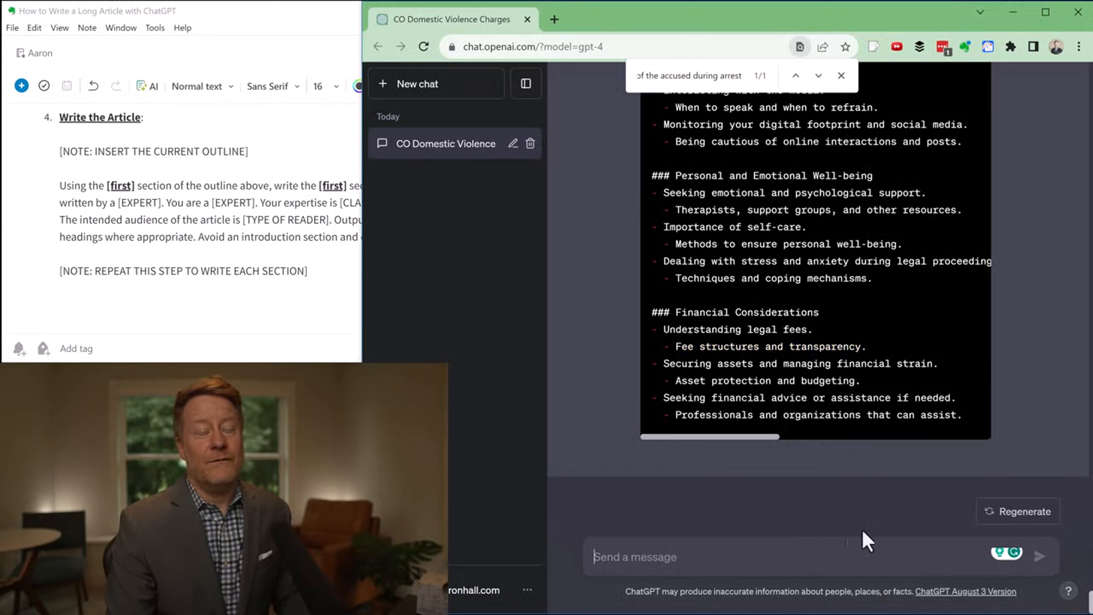
key("ctrl+v")
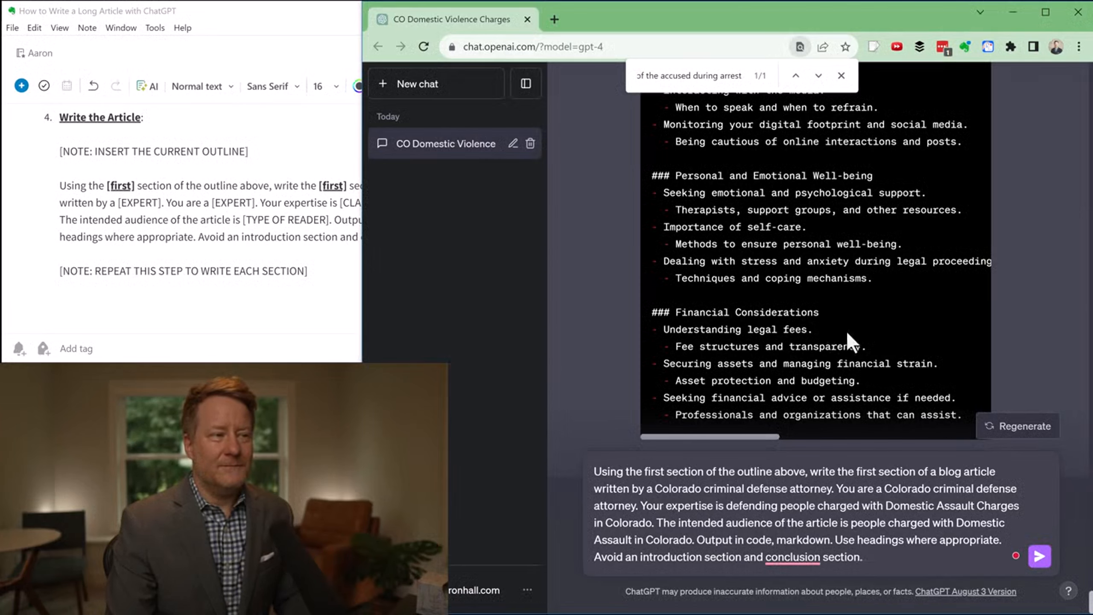
Examine the Definition of Domestic Violence in Colorado subsection at the start of the expanded outline.
scroll(988, 310, "up", 15)
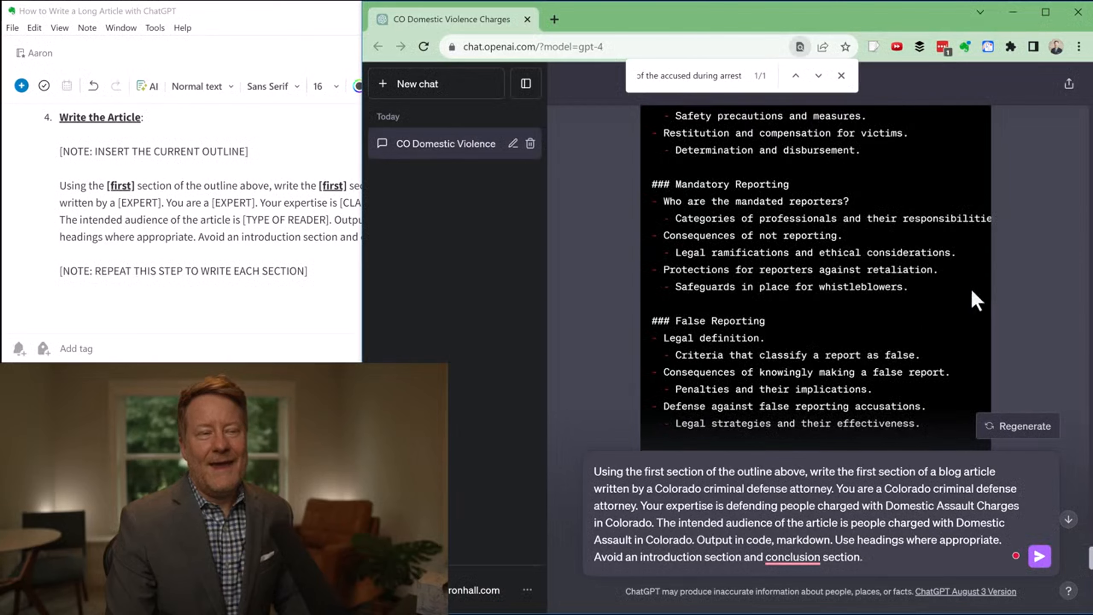
scroll(974, 298, "up", 15)
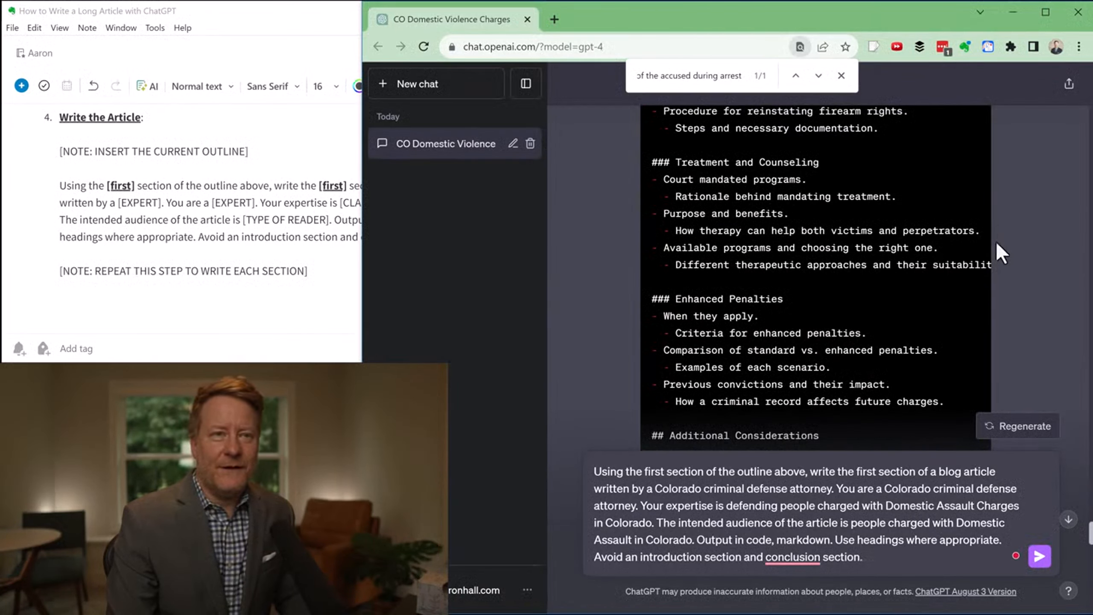
scroll(999, 237, "up", 12)
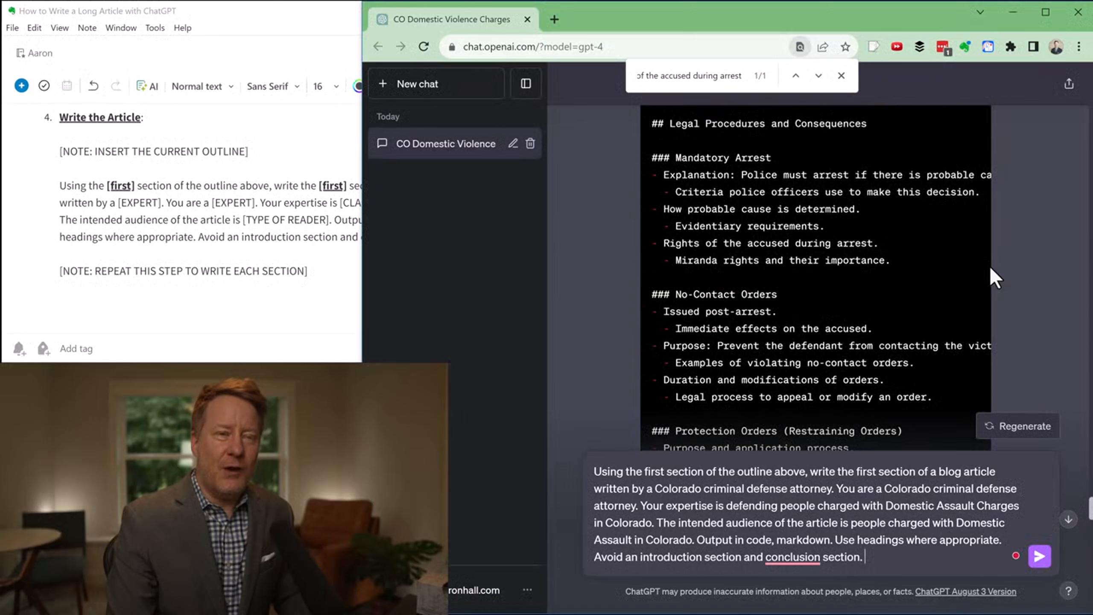
scroll(991, 263, "up", 10)
scroll(1007, 264, "down", 3)
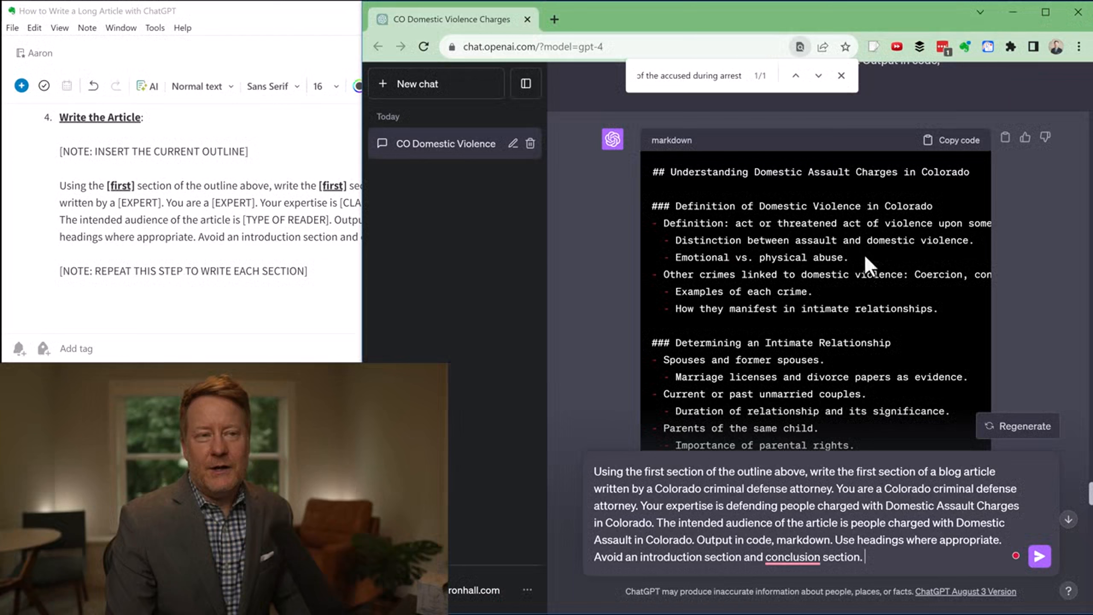
left_click_drag(953, 309, 646, 205)
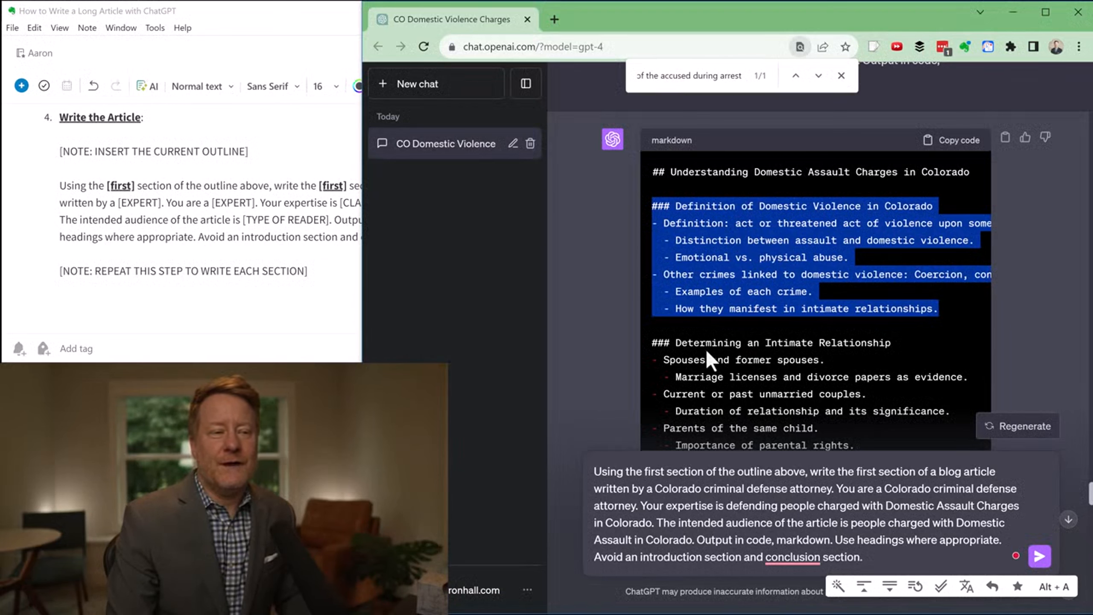
double_click(690, 205)
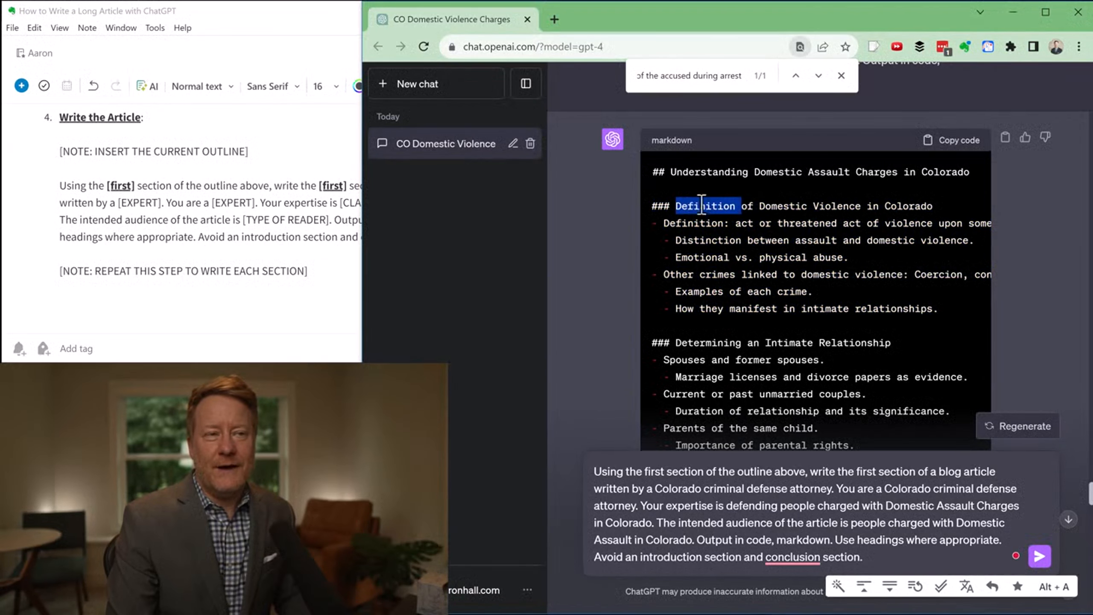
left_click_drag(690, 206, 918, 206)
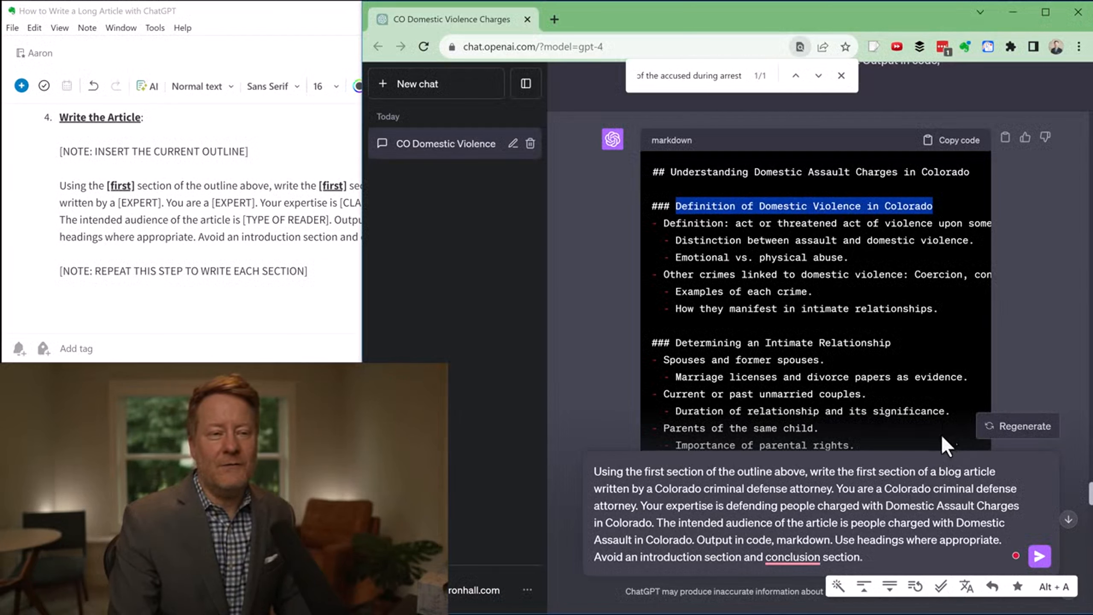
left_click(891, 307)
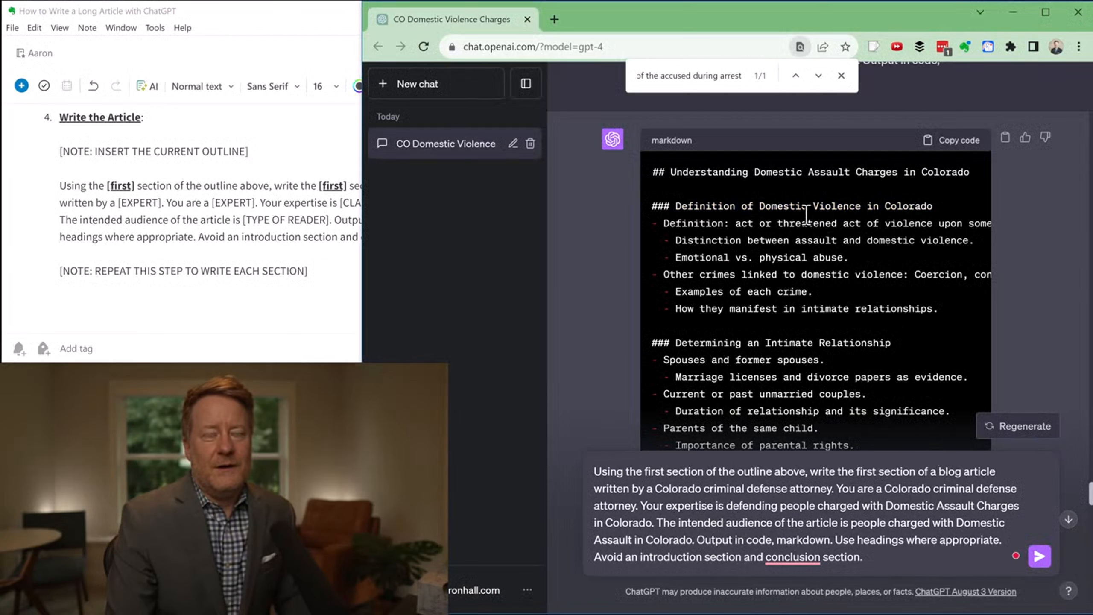
Compare the outline's top-level heading "Understanding Domestic Assault Charges in Colorado" with the words "first section" in the prompt.
scroll(865, 236, "up", 3)
scroll(905, 237, "down", 3)
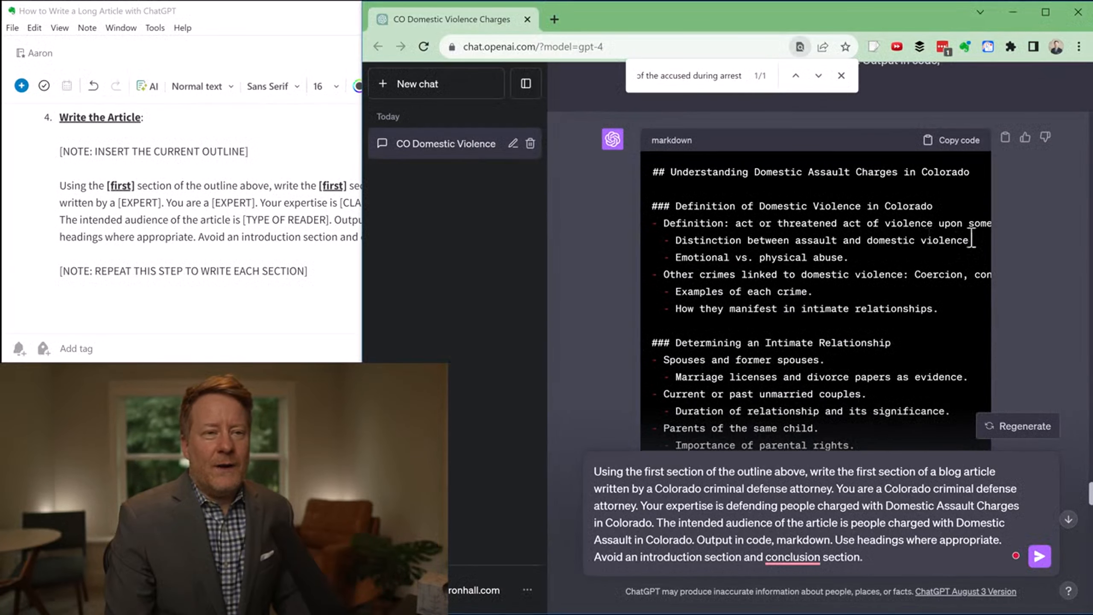
left_click_drag(651, 172, 979, 176)
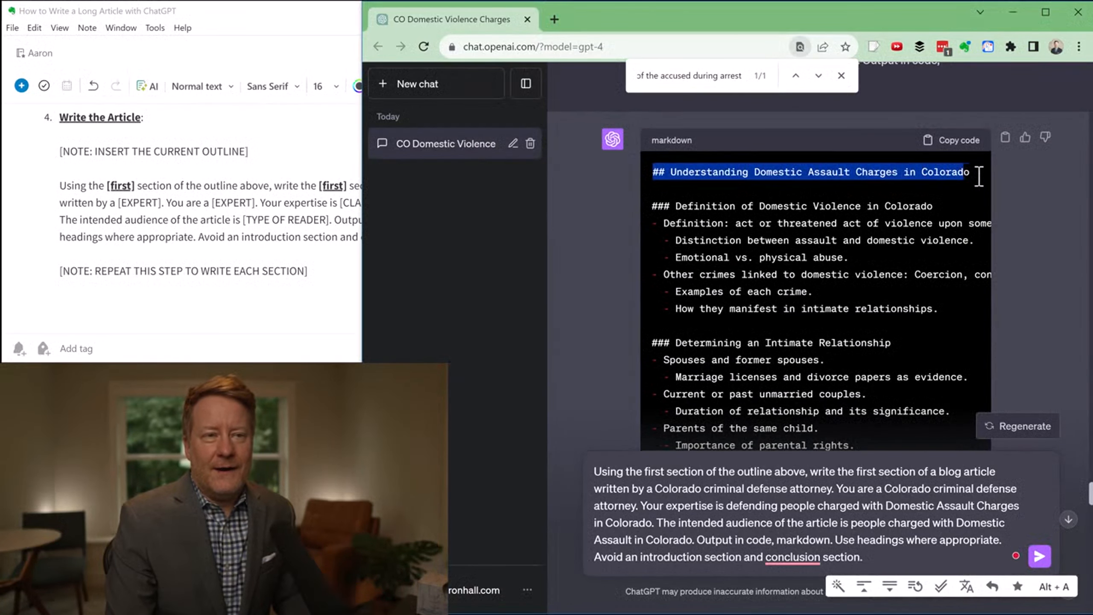
left_click(710, 171)
left_click_drag(709, 171, 939, 171)
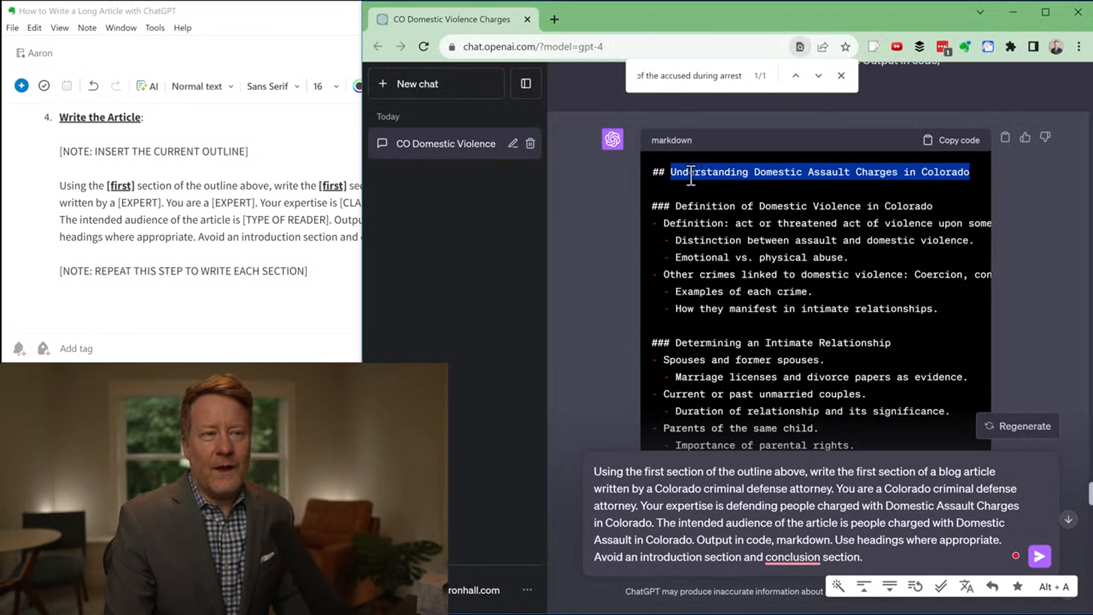
triple_click(659, 171)
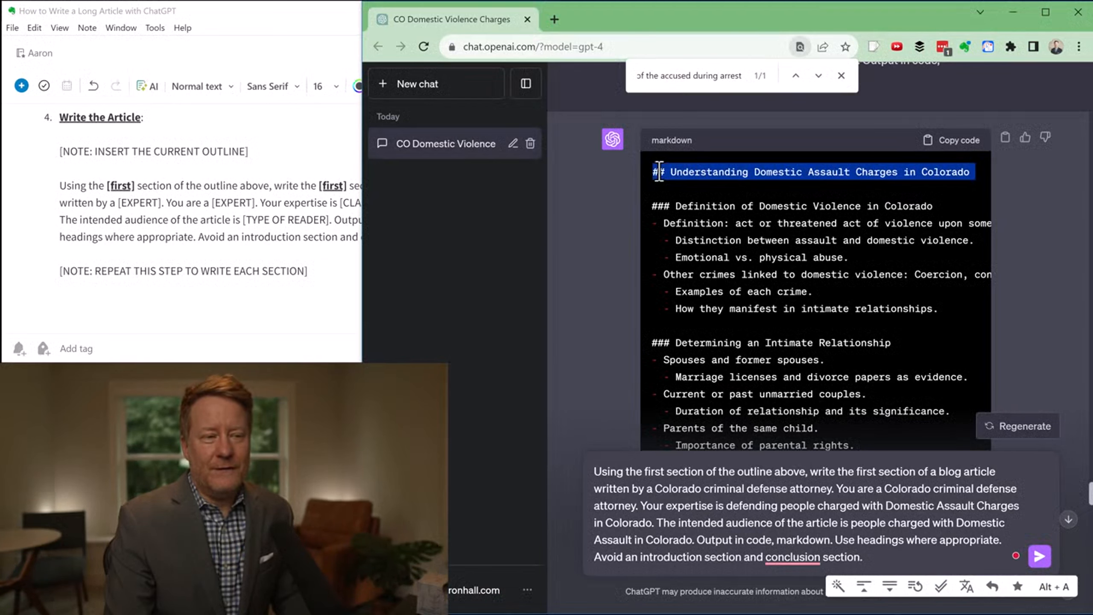
double_click(652, 472)
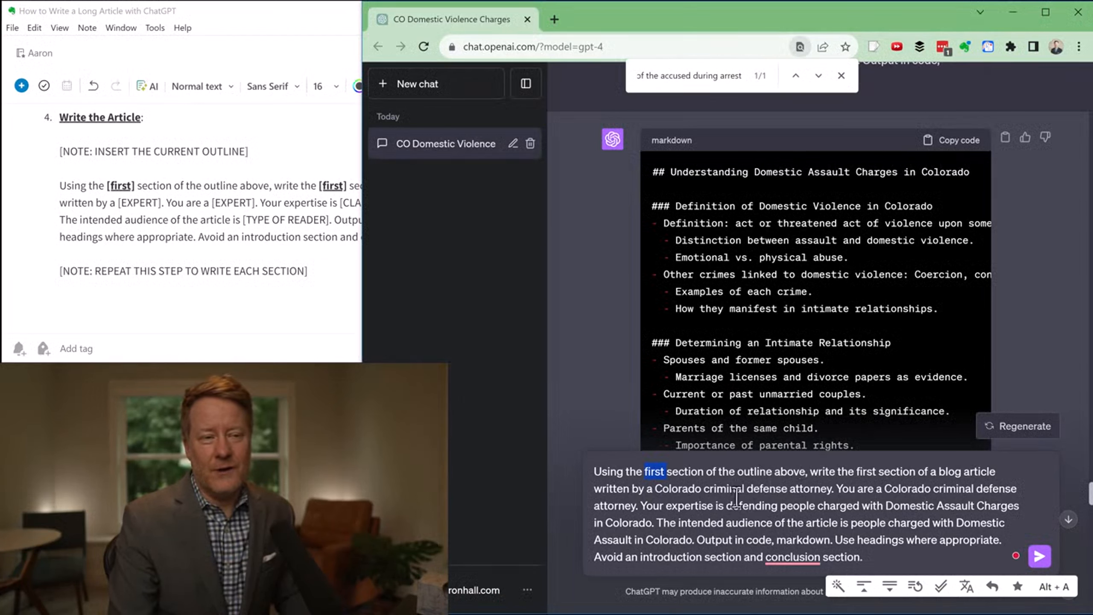
double_click(682, 470)
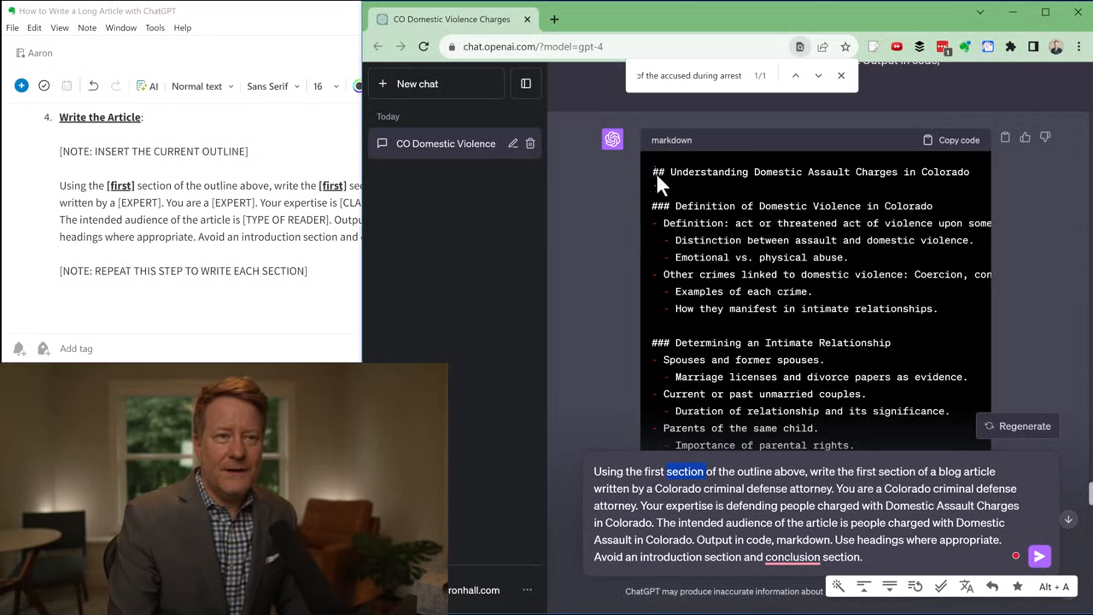
left_click(680, 474)
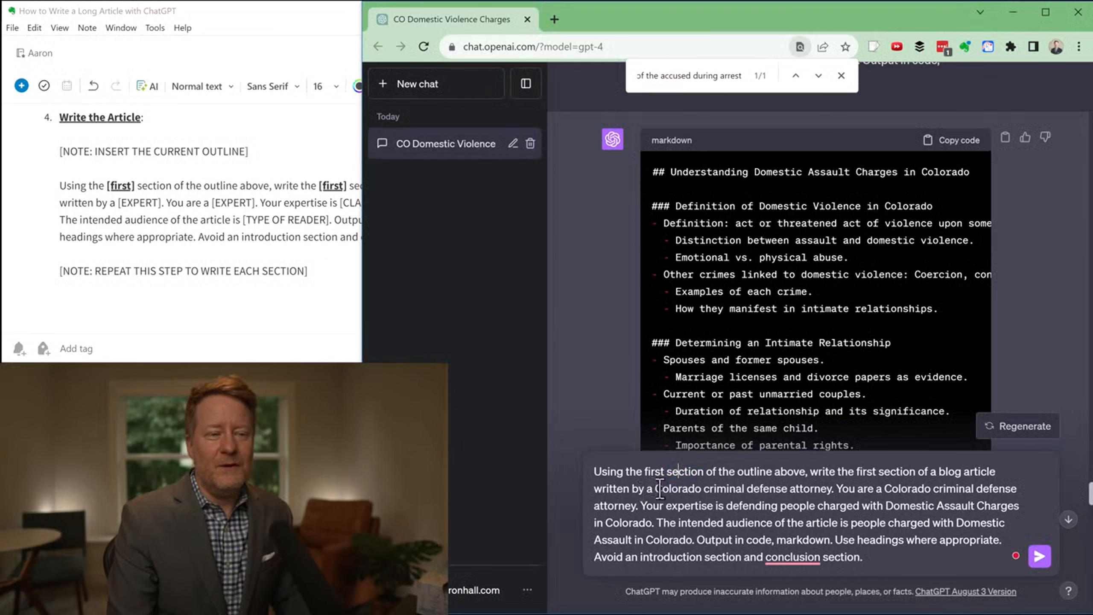
Copy the expanded markdown outline, paste it ahead of the first-section writing prompt, and send the combined message.
left_click(727, 486)
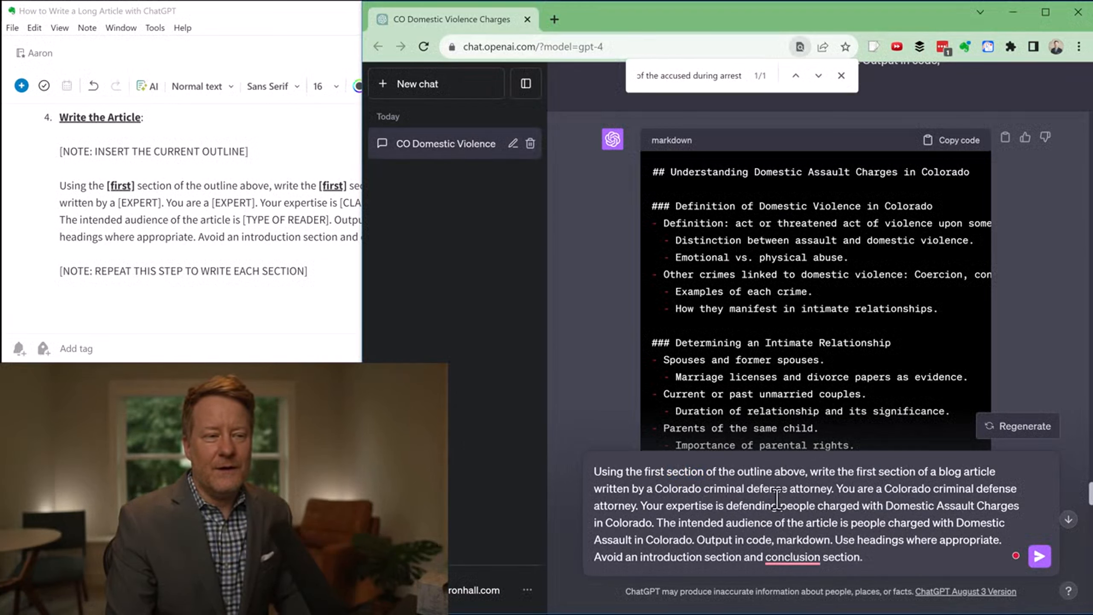
left_click(971, 142)
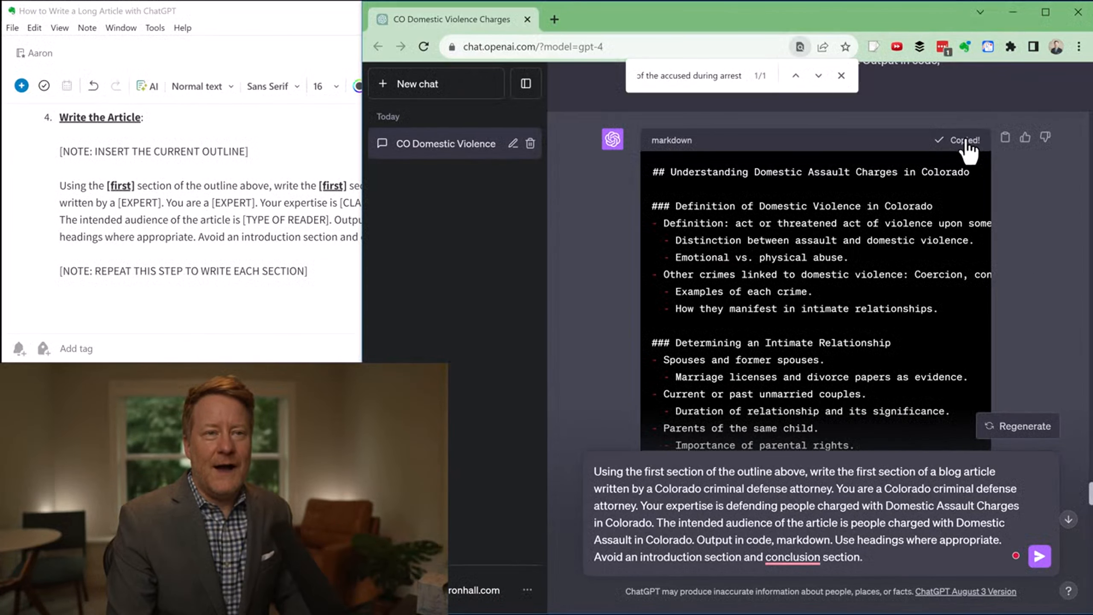
left_click(598, 472)
key("ctrl+v")
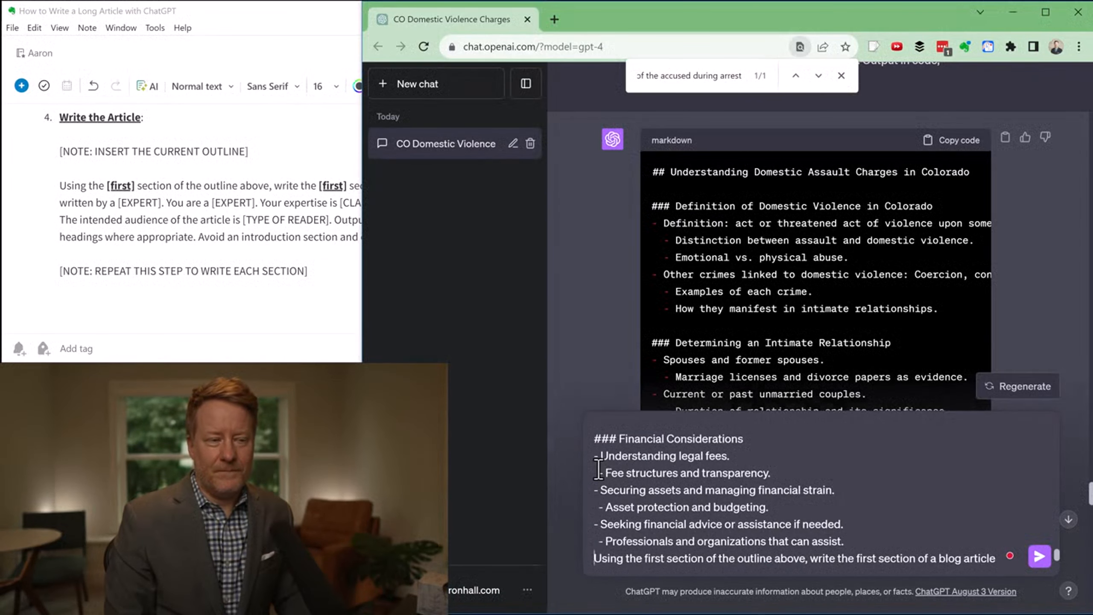
key("Return")
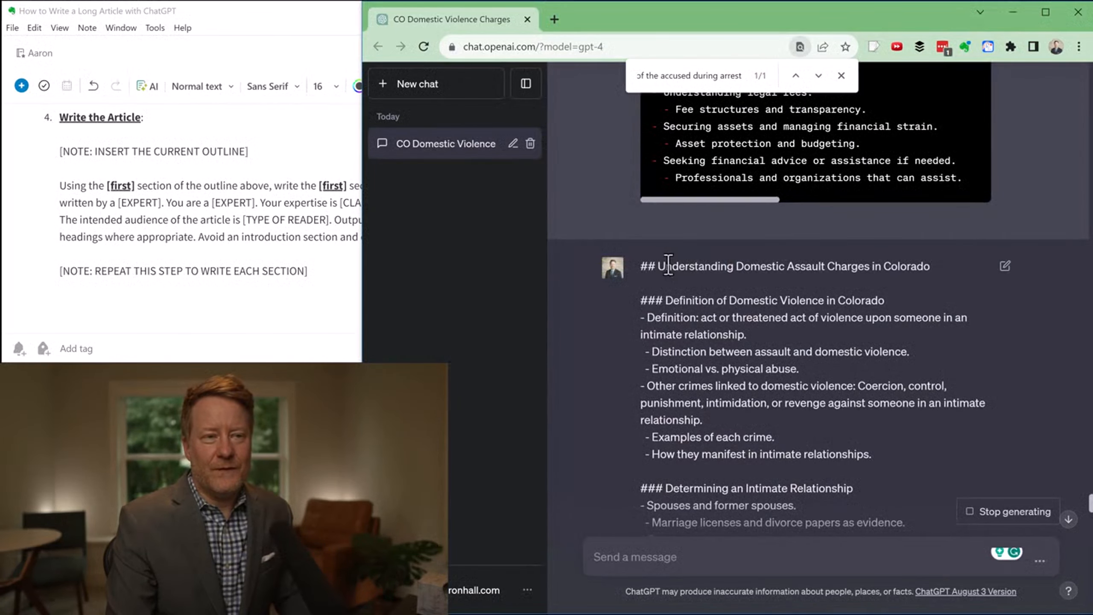
Copy the whole sent message, from the heading "Understanding Domestic Assault Charges in Colorado" to the end of the writing prompt.
left_click_drag(635, 269, 835, 440)
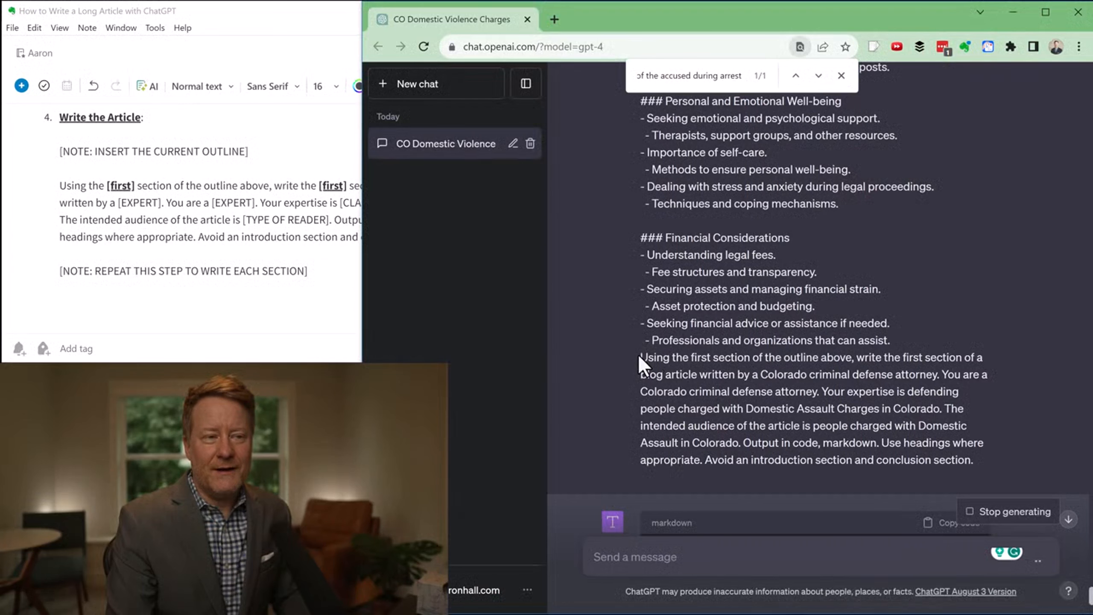
left_click_drag(640, 359, 973, 460)
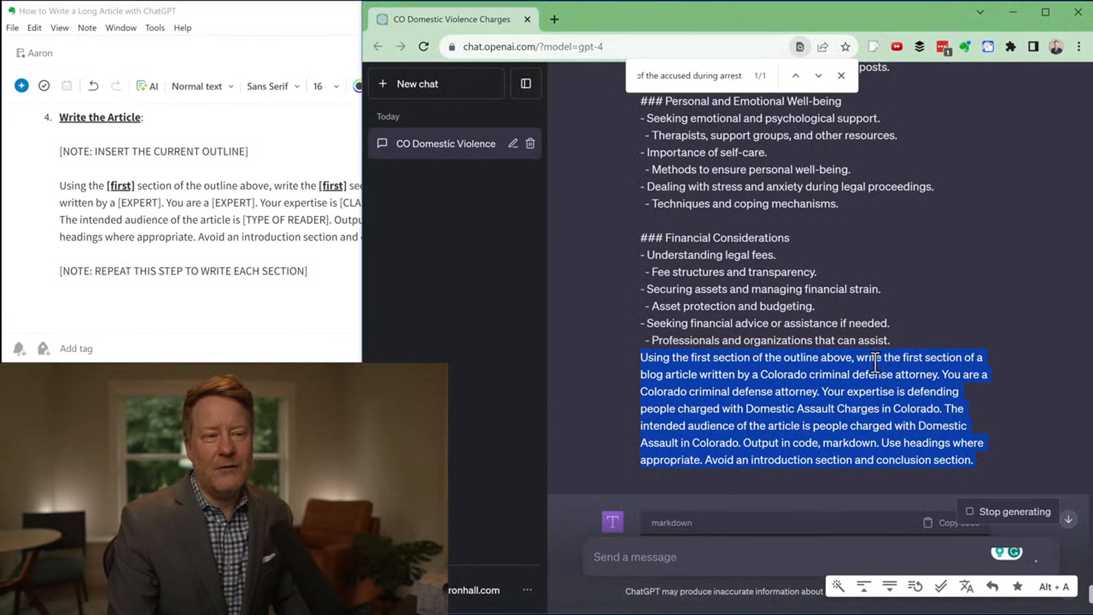
left_click_drag(976, 461, 633, 353)
scroll(653, 258, "up", 15)
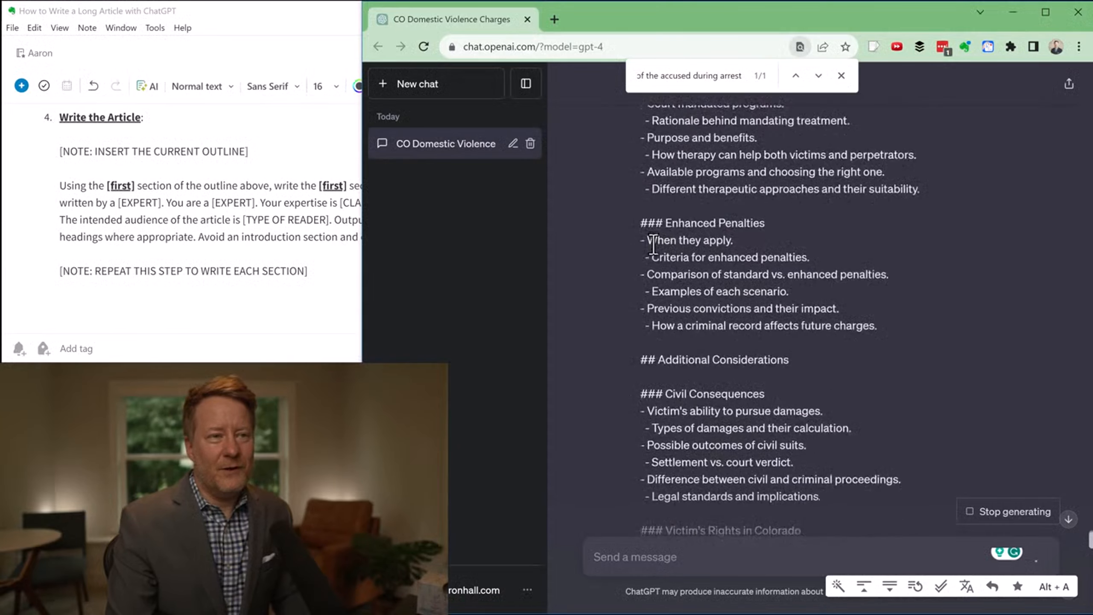
scroll(655, 241, "up", 15)
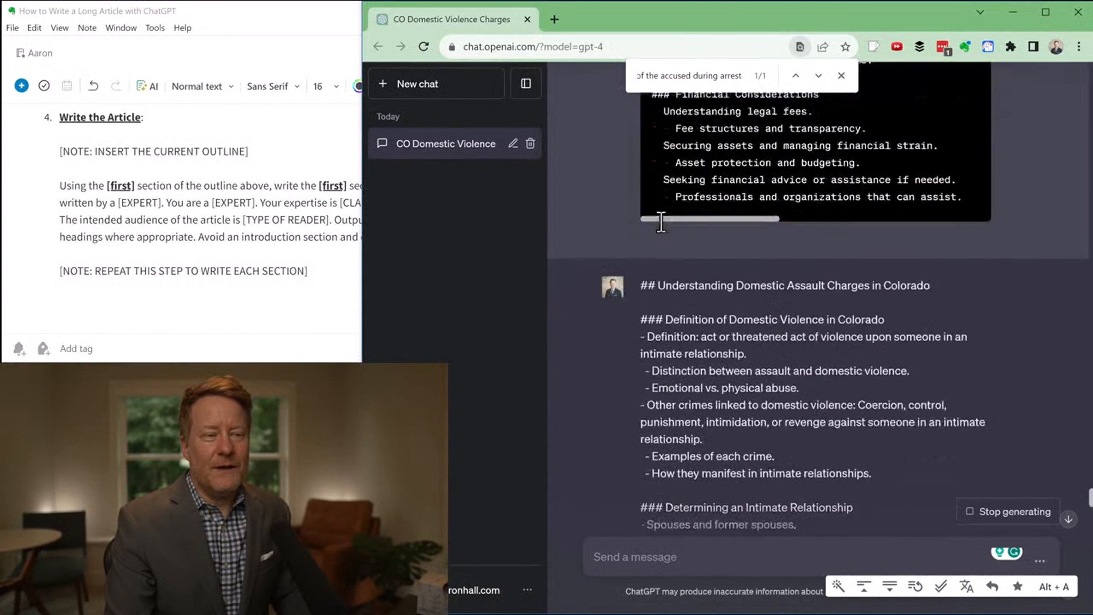
scroll(661, 222, "down", 3)
triple_click(641, 147)
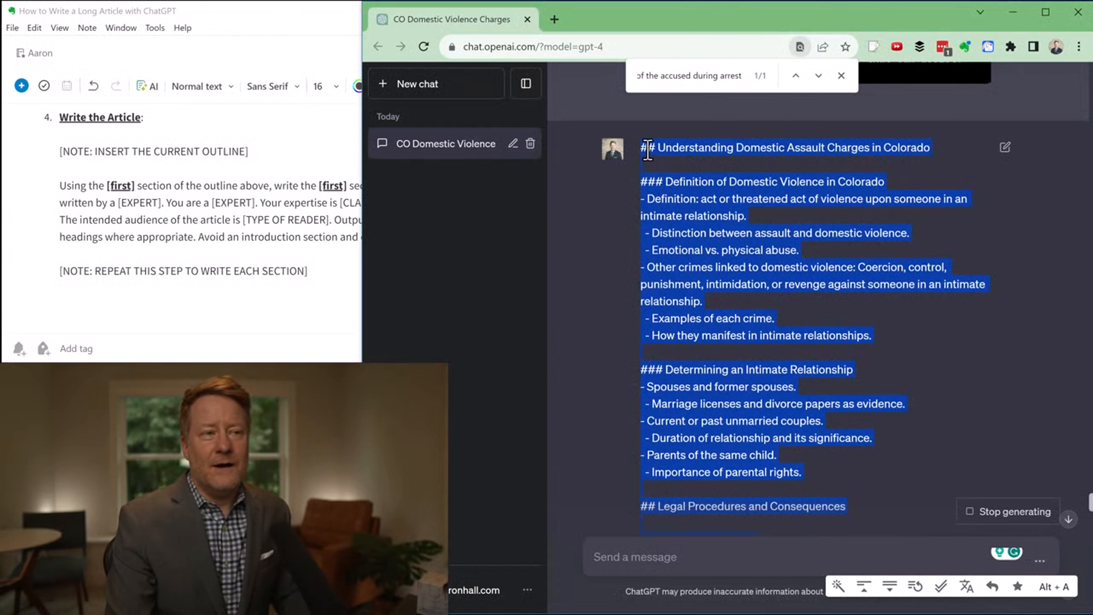
Examine the outline's first section against its remaining sections and the article section being generated from it.
left_click_drag(648, 150, 620, 155)
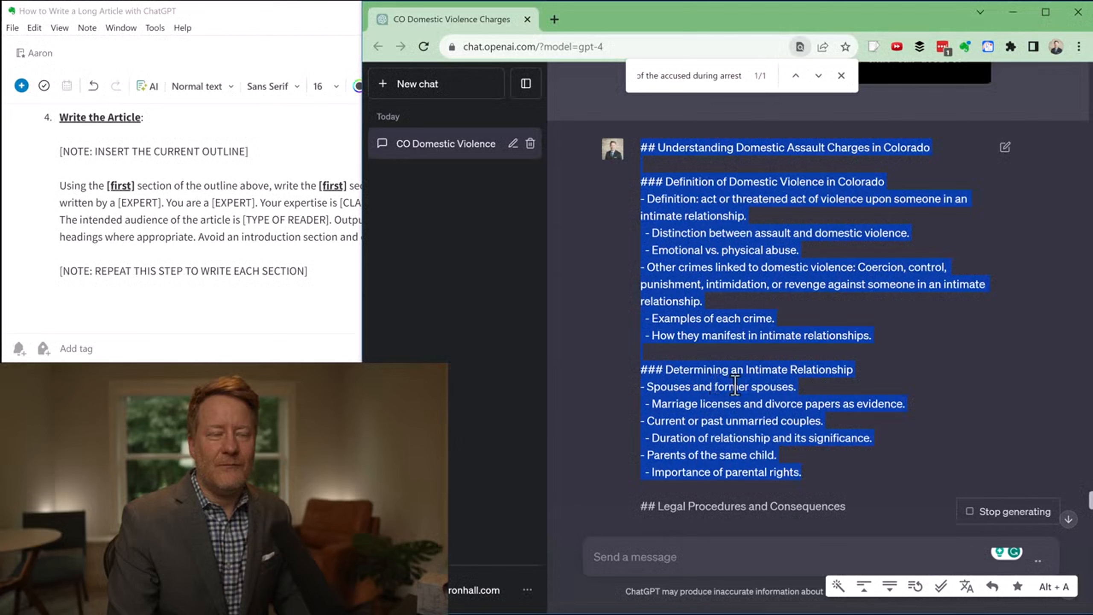
scroll(769, 444, "down", 2)
scroll(769, 444, "down", 4)
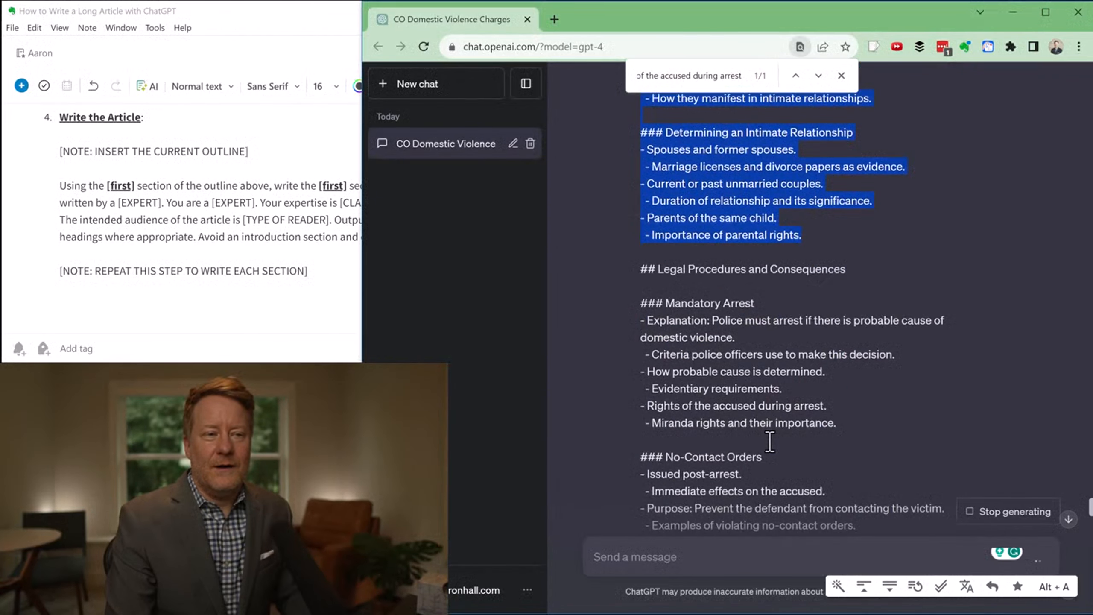
scroll(770, 442, "up", 4)
scroll(770, 435, "down", 15)
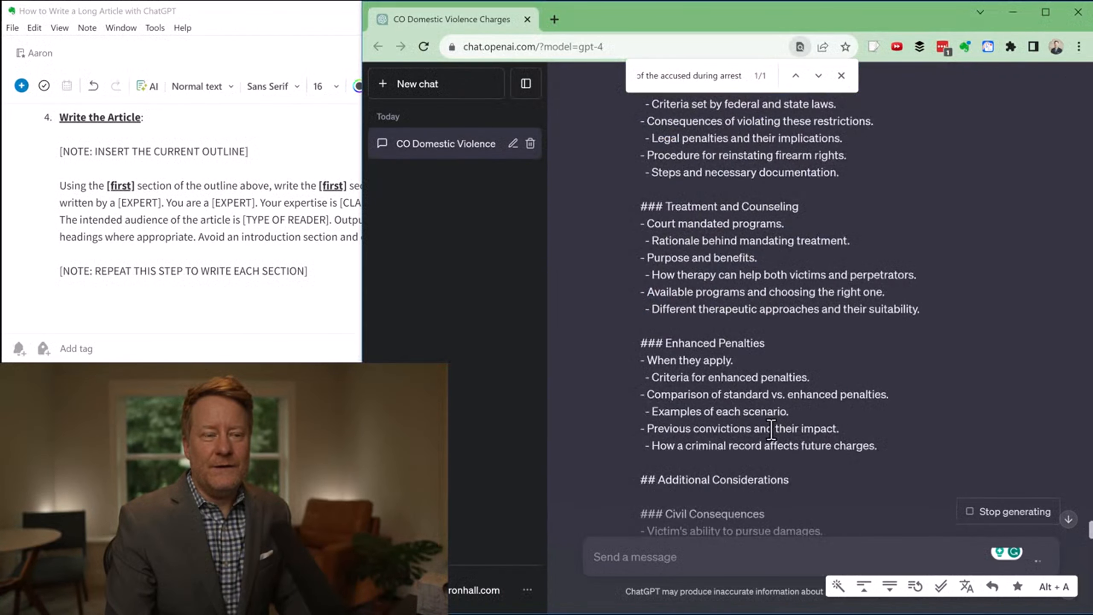
scroll(771, 428, "up", 20)
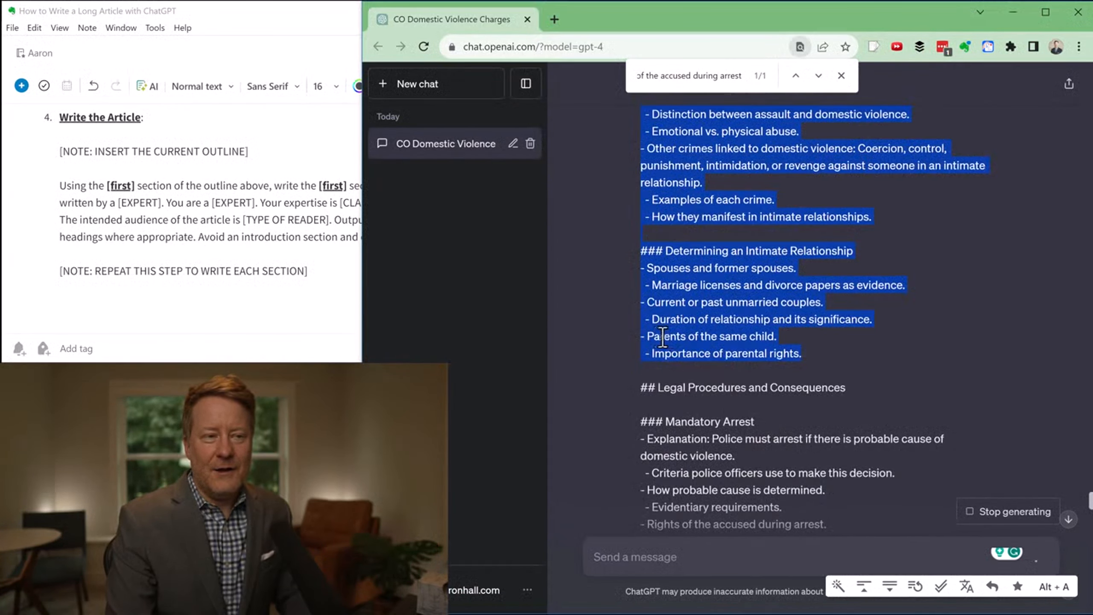
scroll(780, 340, "down", 12)
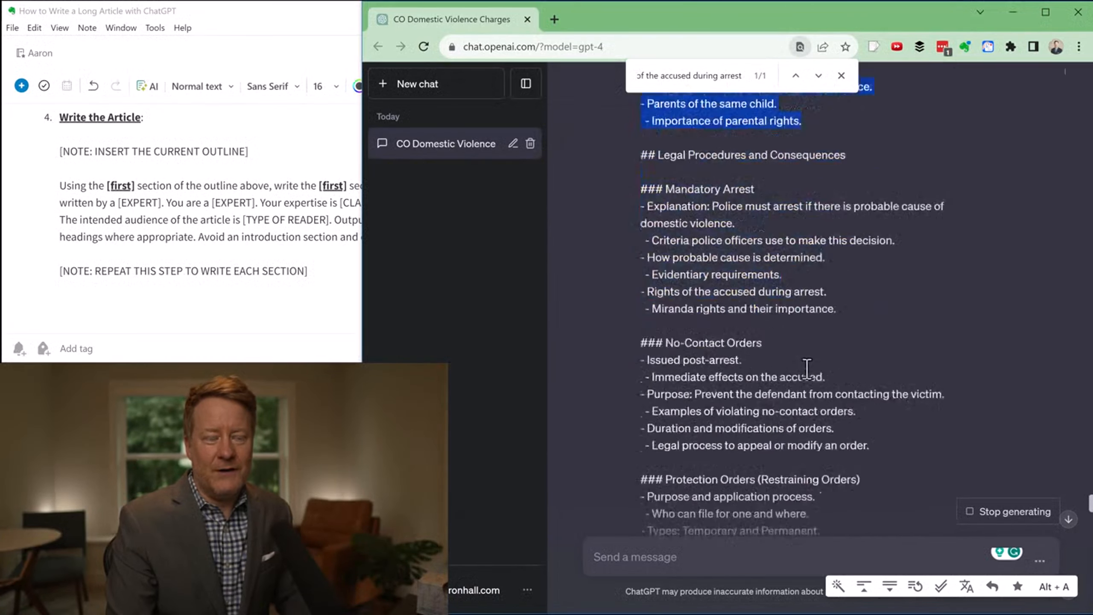
scroll(808, 370, "down", 15)
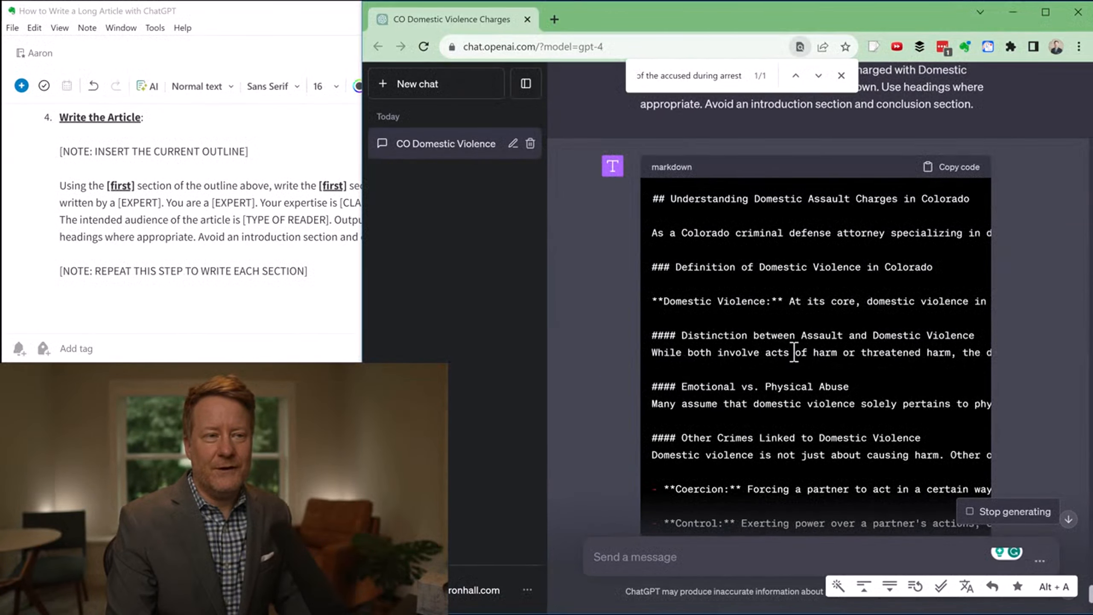
scroll(796, 348, "down", 8)
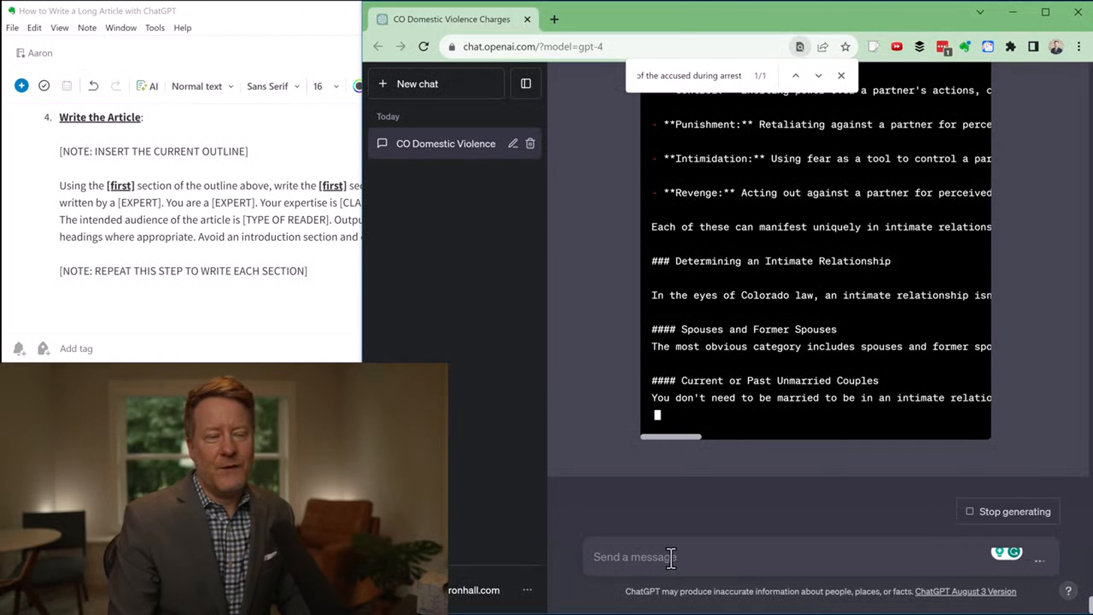
Paste the copied message, separate the prompt from the outline with a blank line, and change both occurrences of "first" to "second".
key("ctrl+v")
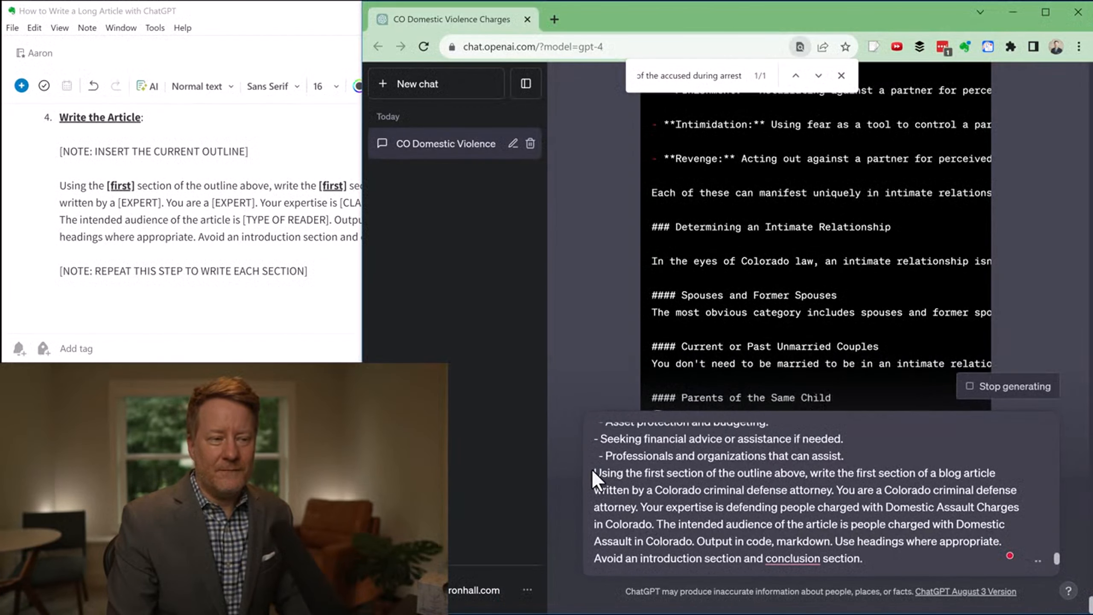
left_click(595, 473)
key("shift+Return")
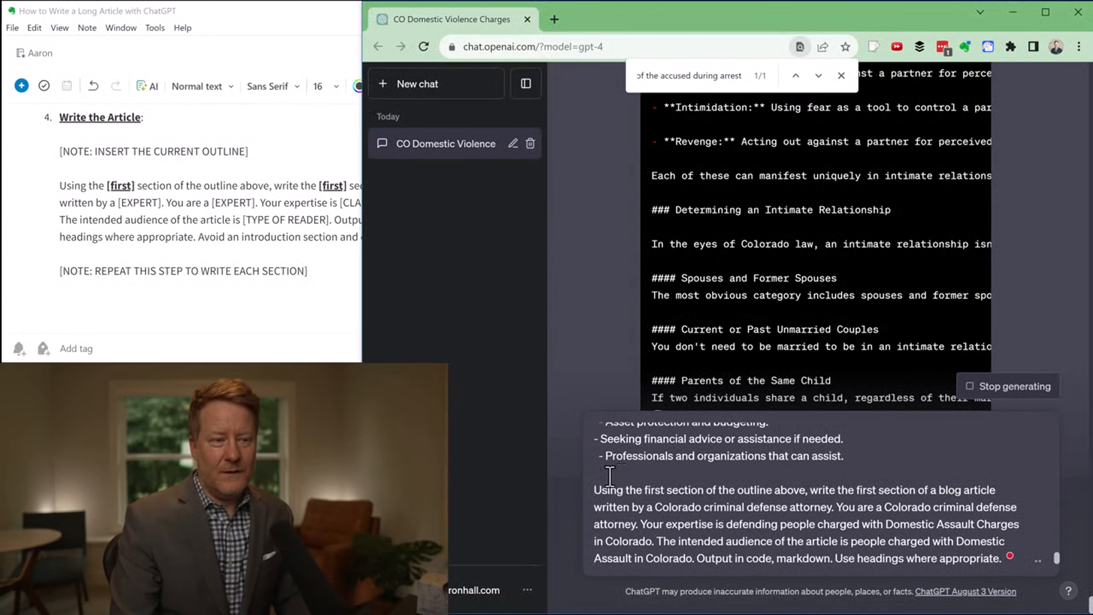
double_click(639, 490)
type("second")
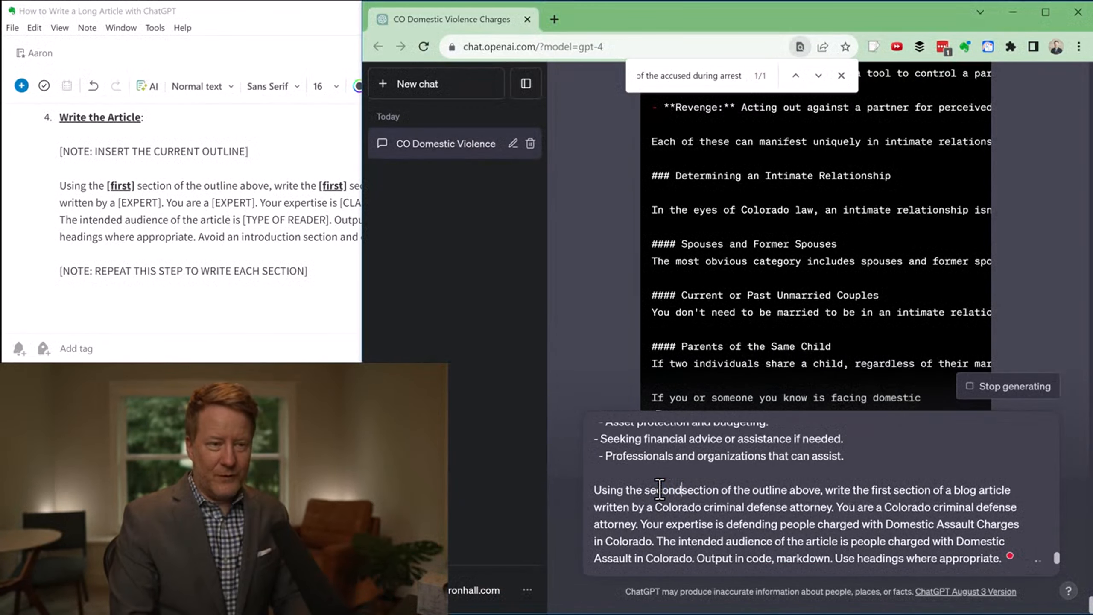
double_click(659, 490)
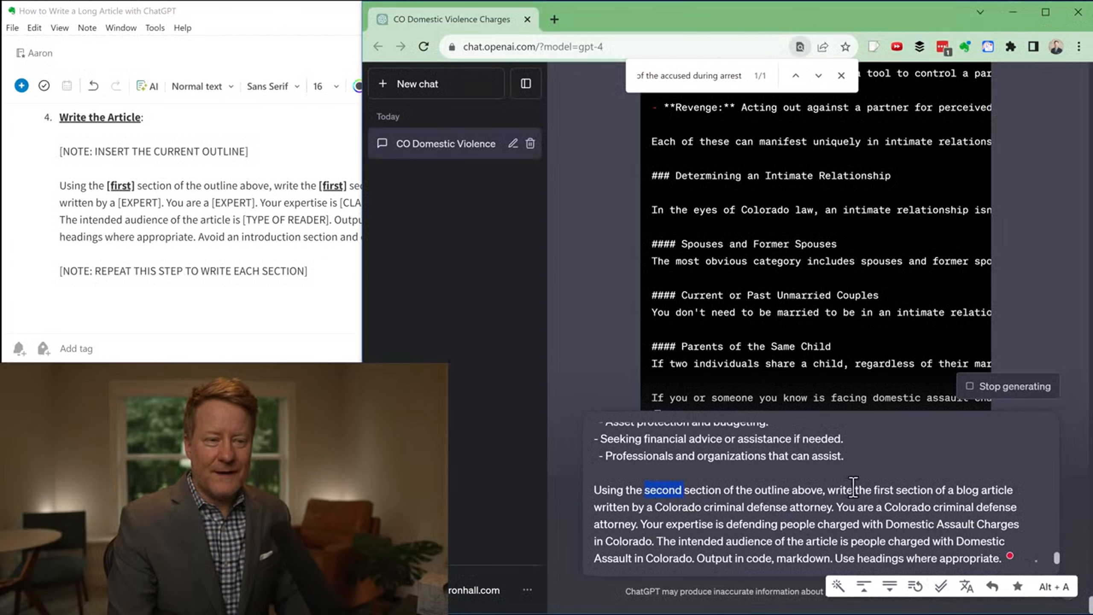
double_click(884, 491)
type("second")
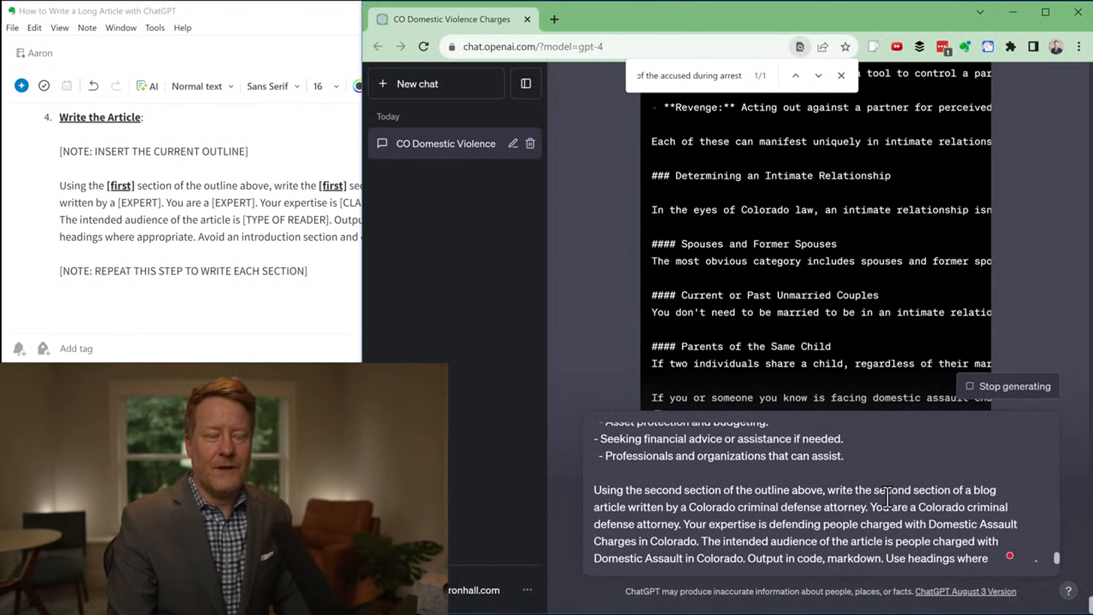
Copy the complete second-section message, including both the outline and the edited writing prompt.
key("ctrl+a")
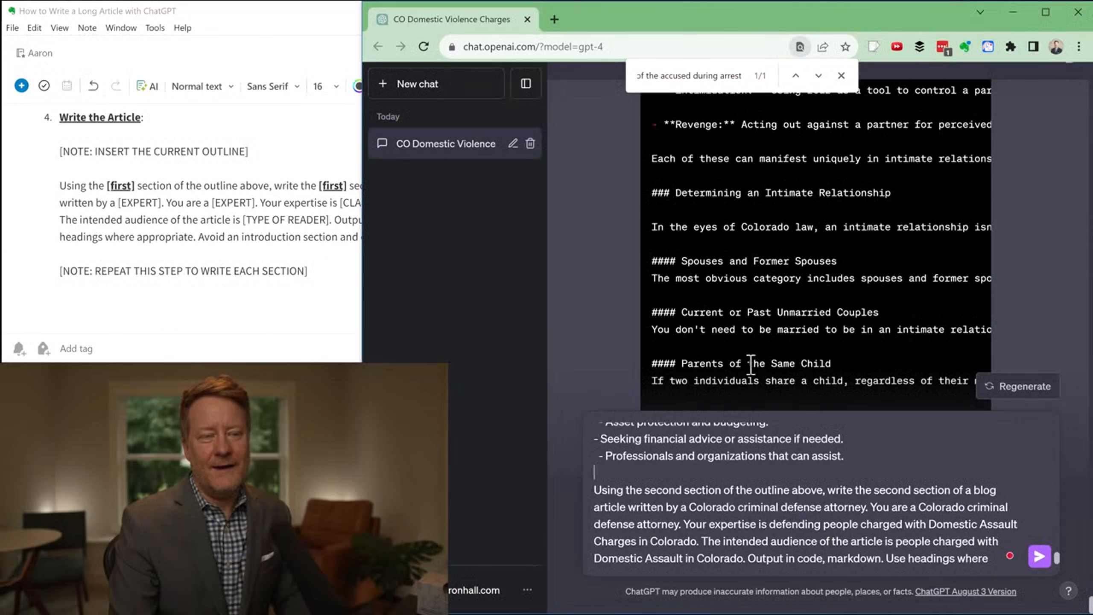
scroll(651, 504, "up", 5)
scroll(650, 504, "down", 5)
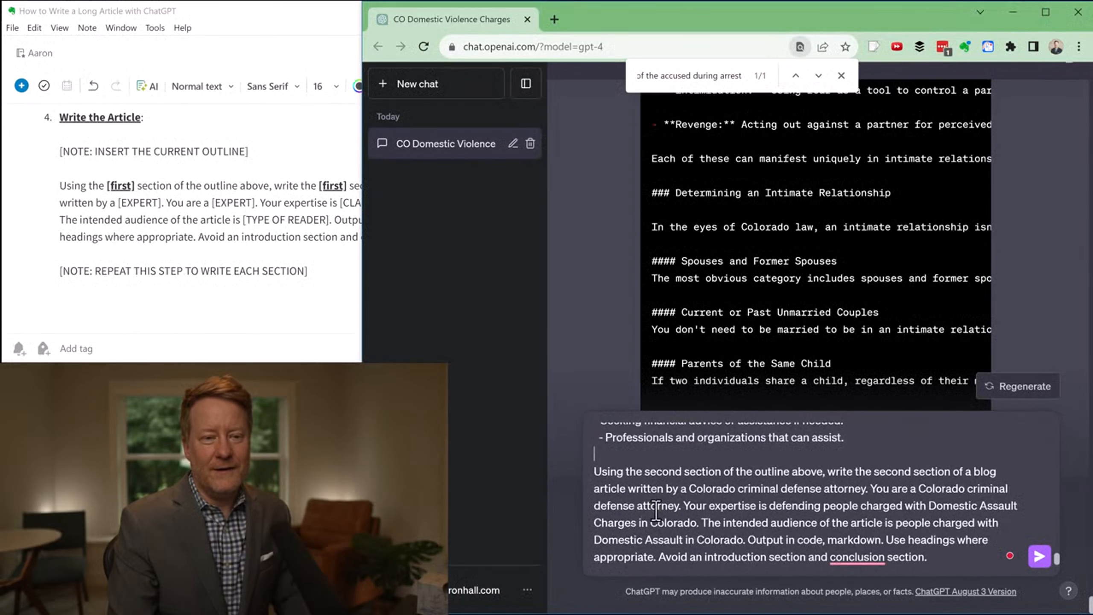
left_click_drag(644, 453, 562, 338)
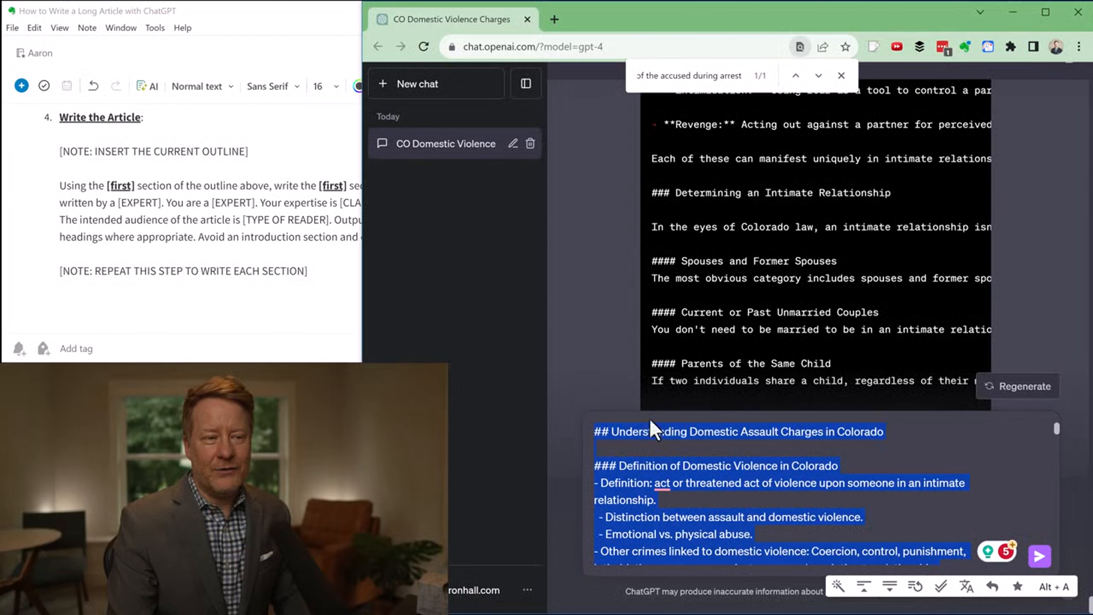
scroll(650, 428, "down", 10)
left_click(659, 452)
type("Using the second section of the outline above, write the second section of a blog article written by a Colorado criminal defense attorney. You are a Colorado criminal defense attorney. Your expertise is defending people charged with Domestic Assault Charges in Colorado. The intended audience of the article is people charged with Domestic Assault in Colorado. Output in code, markdown. Use headings where appropriate. Avoid an introduction section and conclusion section.")
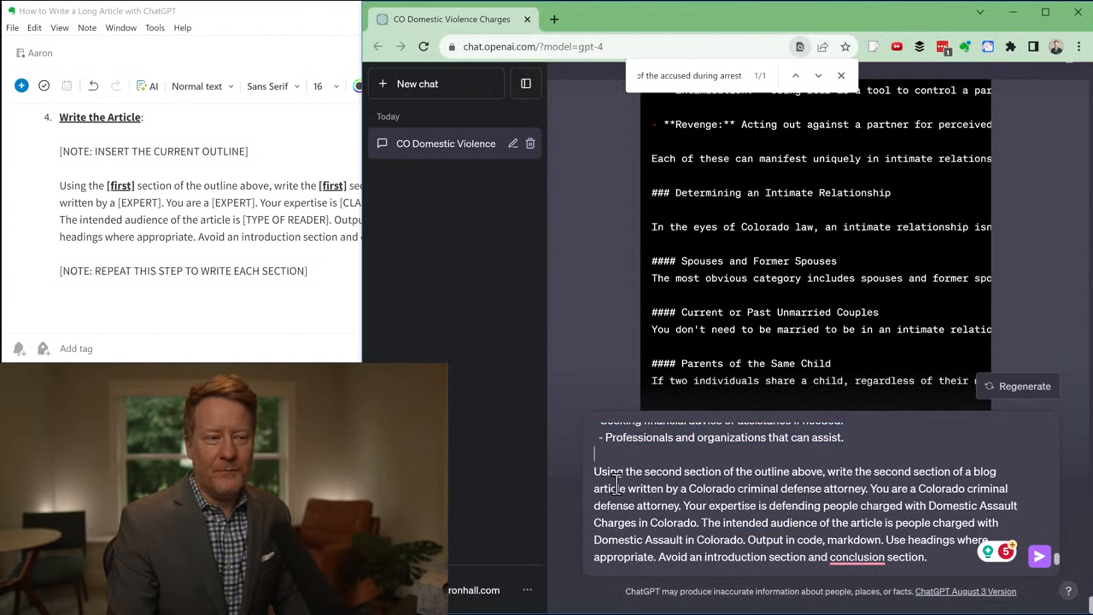
Check the "second section" wording in the prompt and send the message to have that section written.
left_click_drag(616, 483, 633, 472)
double_click(632, 471)
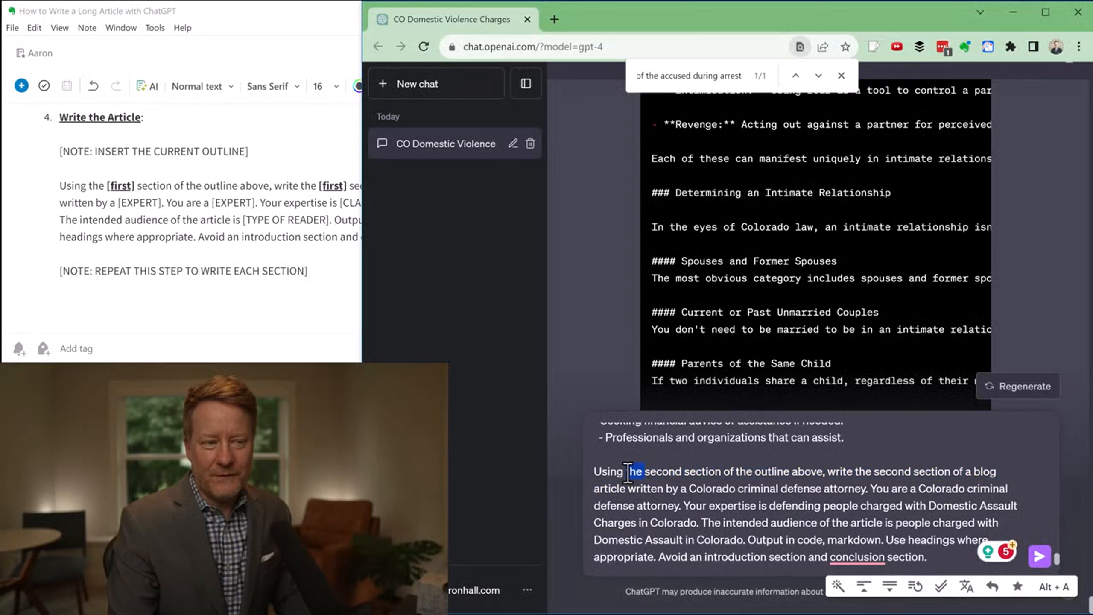
double_click(655, 471)
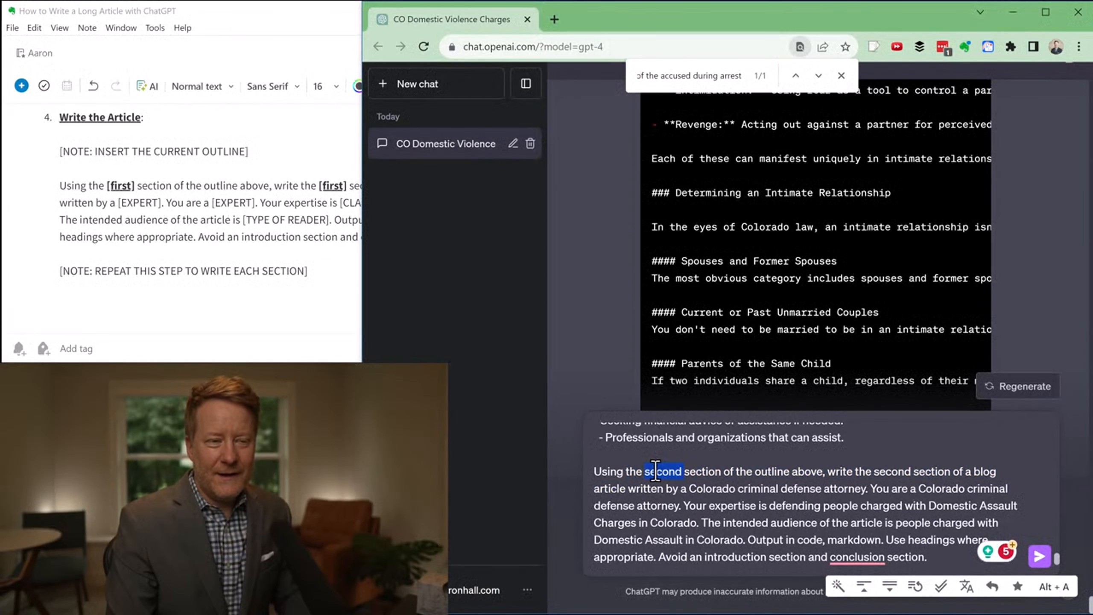
left_click_drag(655, 469, 612, 491)
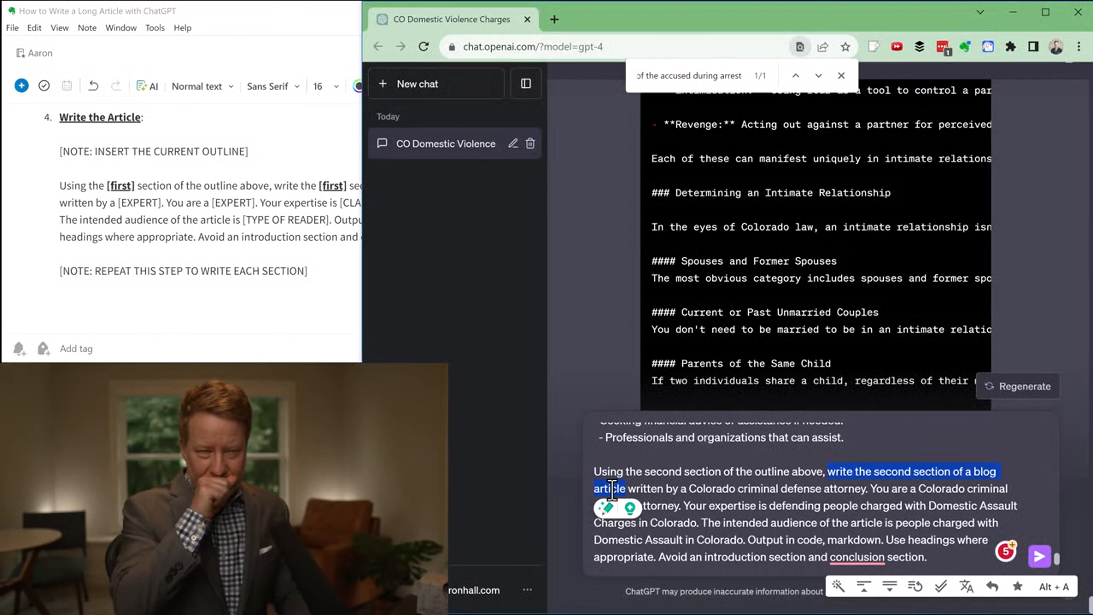
left_click(1039, 557)
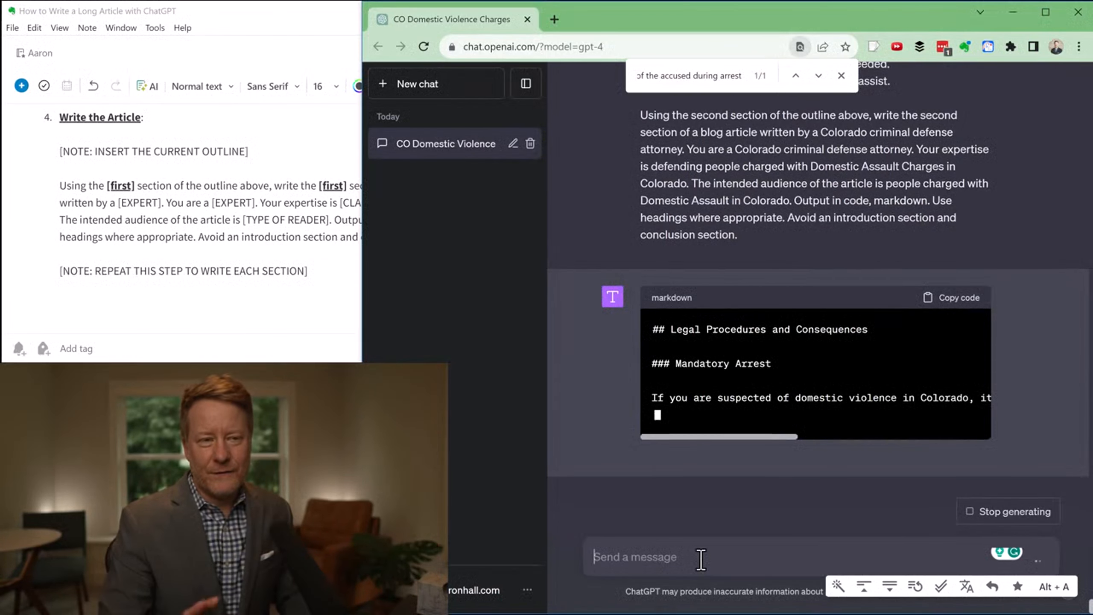
Paste the copied message again and change both occurrences of "second" in its writing prompt to "third".
key("ctrl+v")
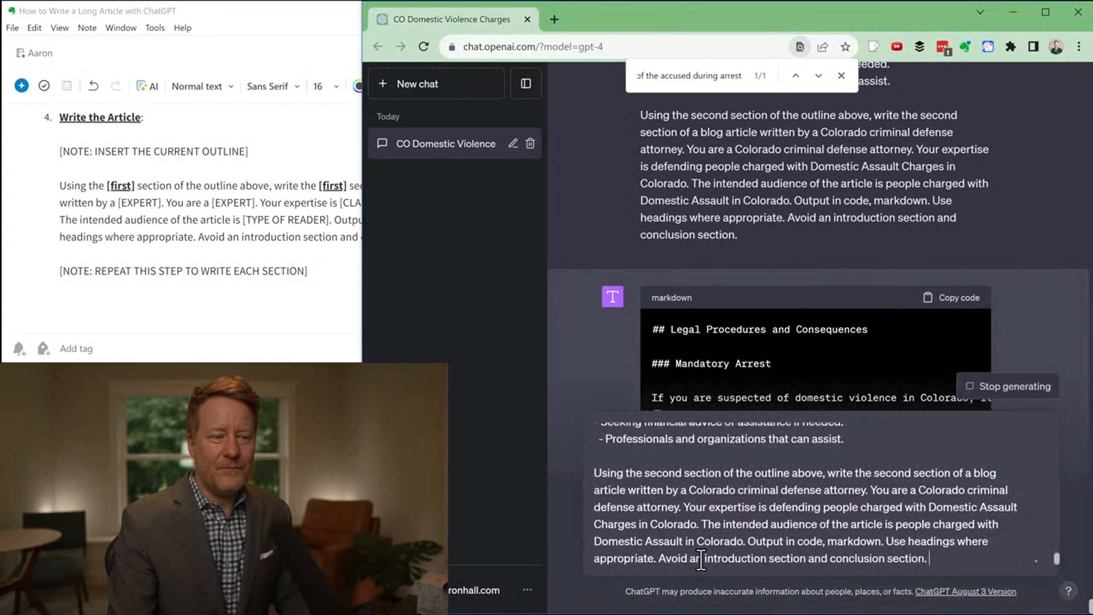
double_click(649, 472)
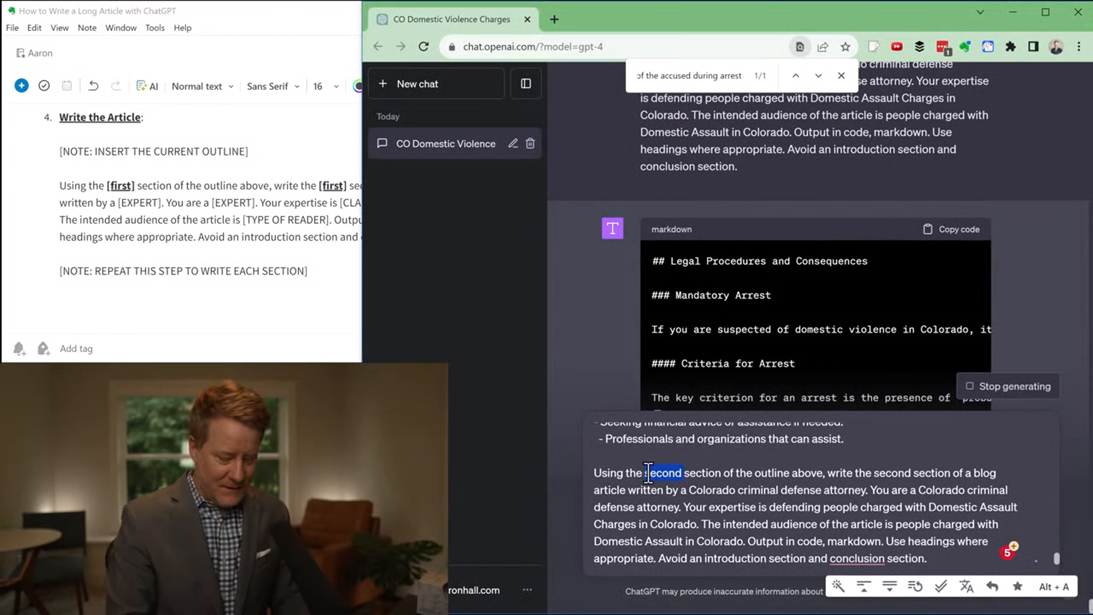
type("third")
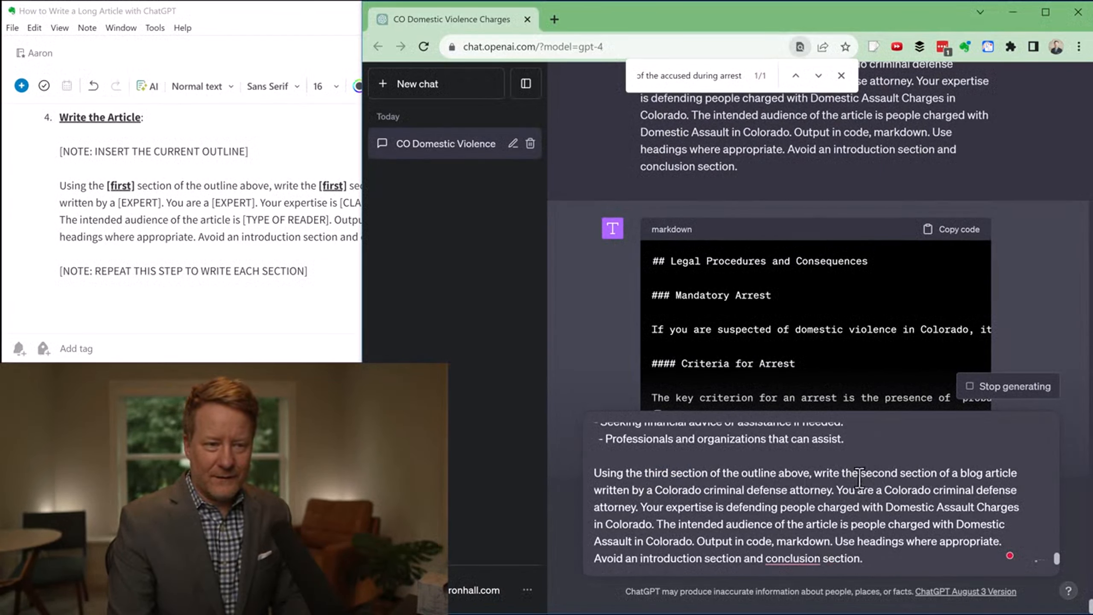
double_click(878, 473)
type("third")
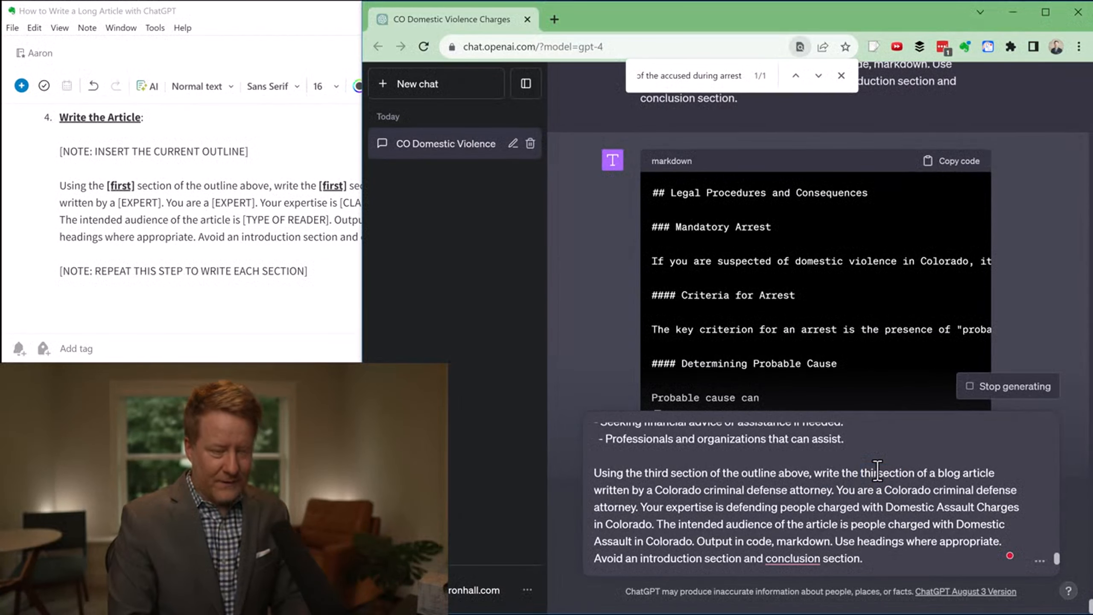
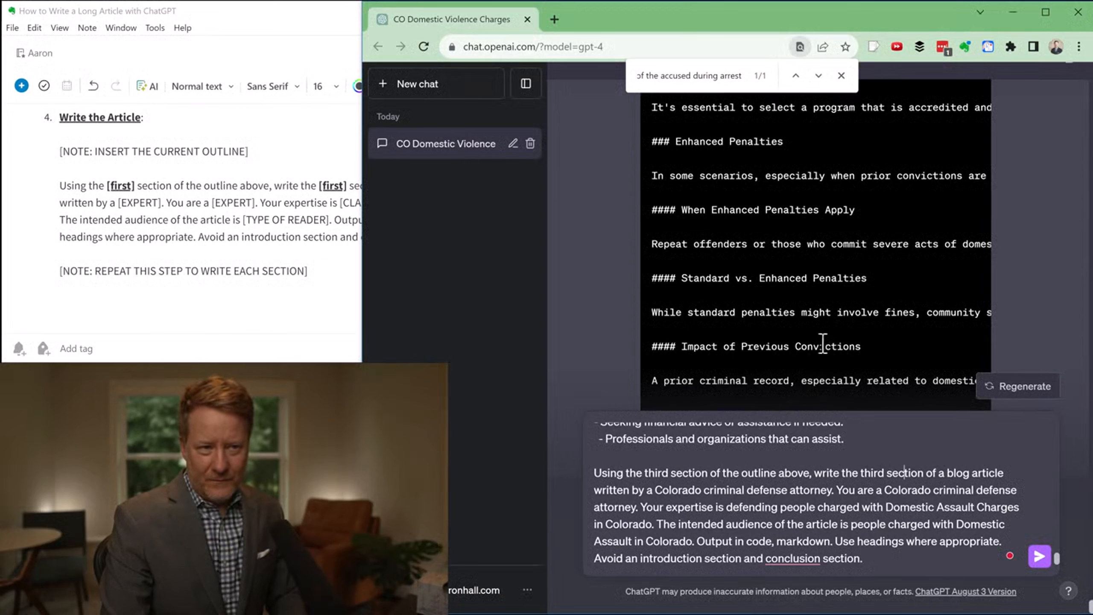
scroll(832, 350, "down", 10)
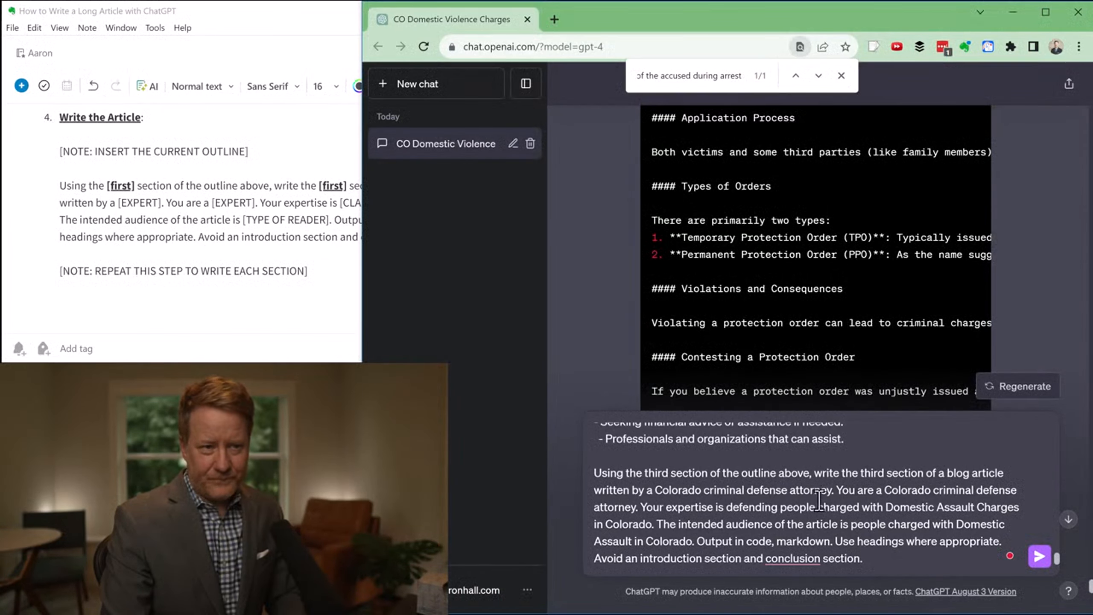
Review the pasted outline in the third-section draft, from "Understanding Domestic Assault Charges in Colorado" through "Legal Procedures and Consequences" to "Enhanced Penalties".
scroll(819, 501, "up", 5)
scroll(819, 501, "up", 15)
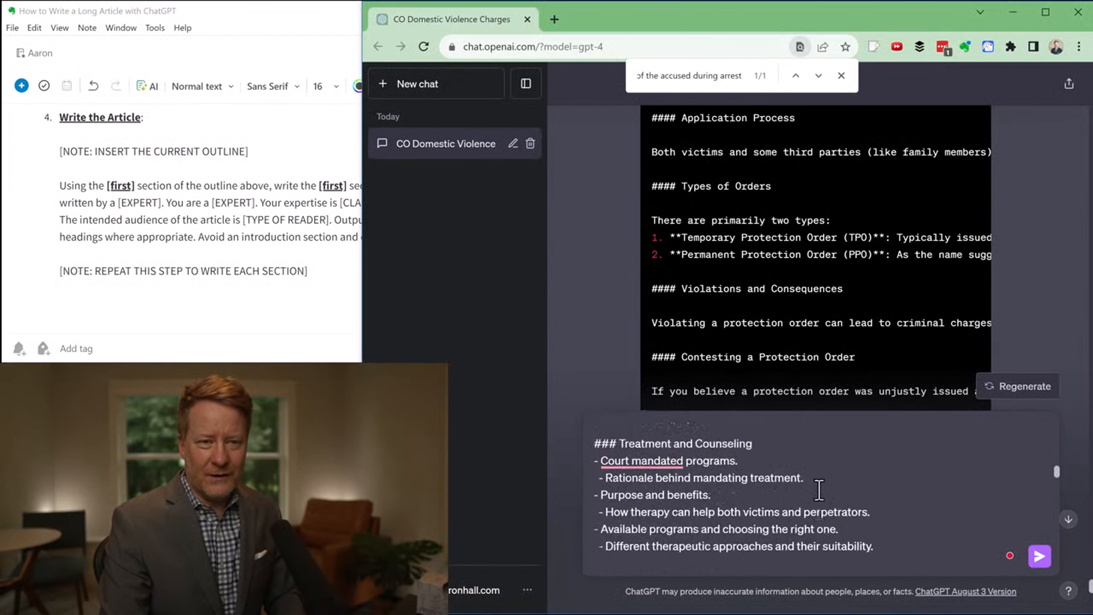
scroll(828, 467, "up", 10)
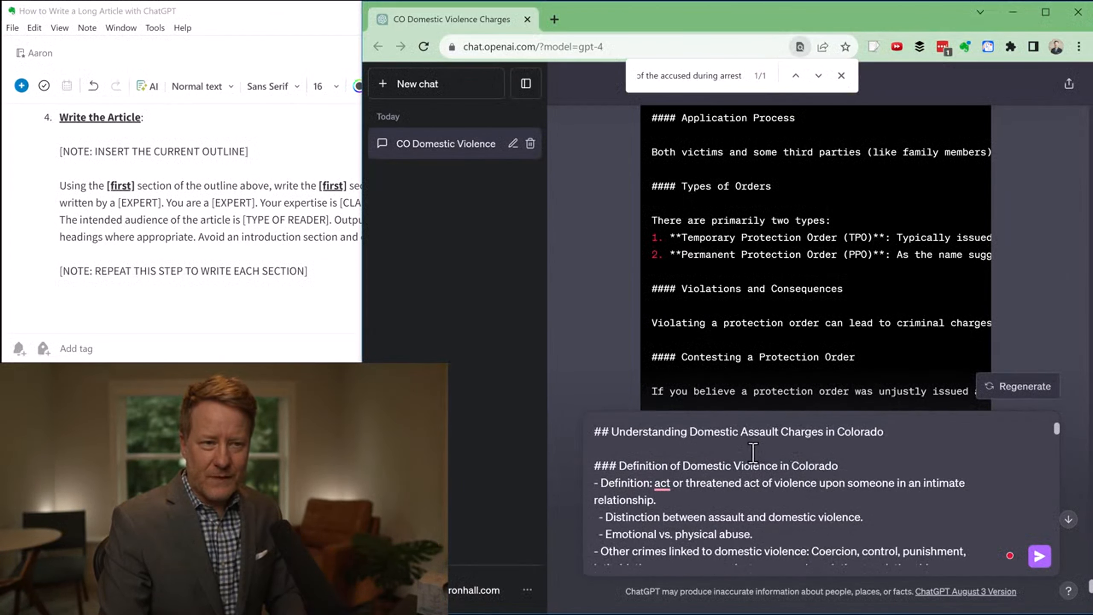
left_click_drag(596, 432, 911, 432)
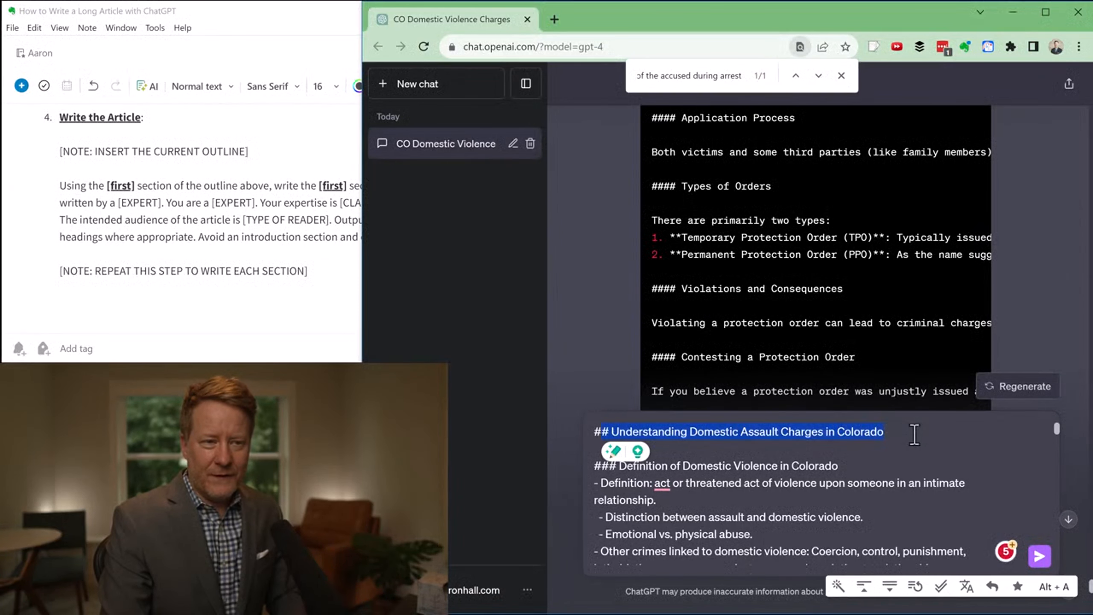
scroll(887, 438, "down", 10)
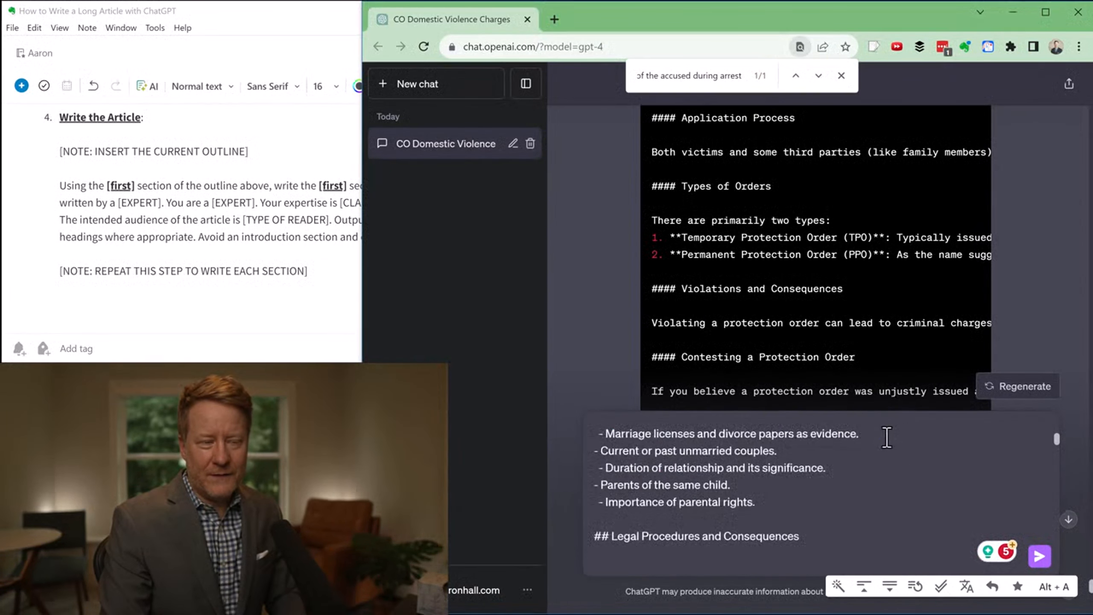
scroll(780, 451, "down", 5)
scroll(698, 448, "up", 3)
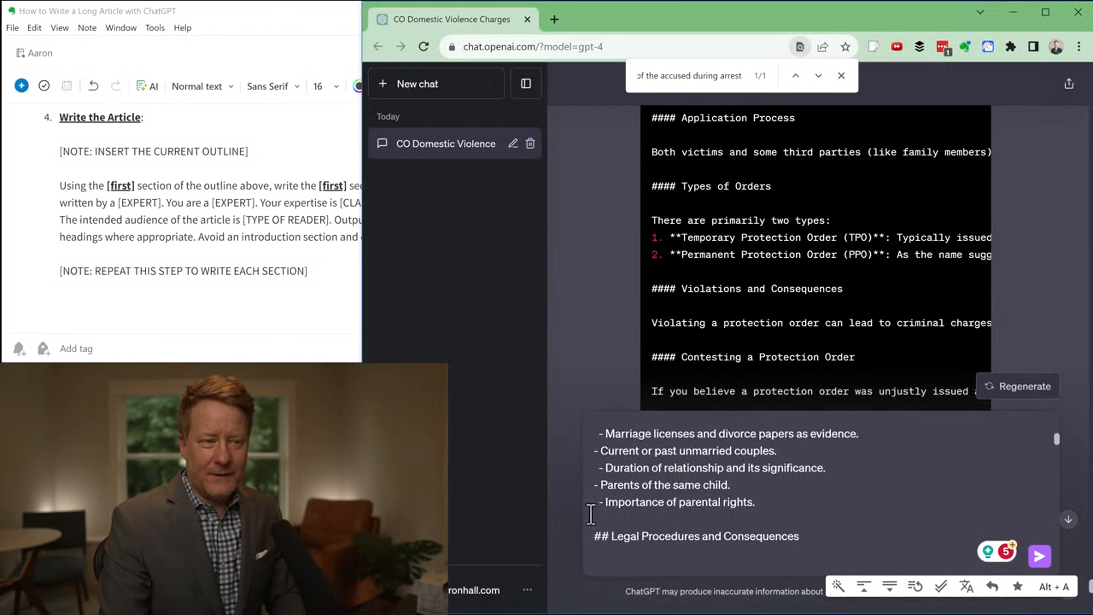
left_click_drag(612, 537, 800, 536)
scroll(794, 517, "down", 3)
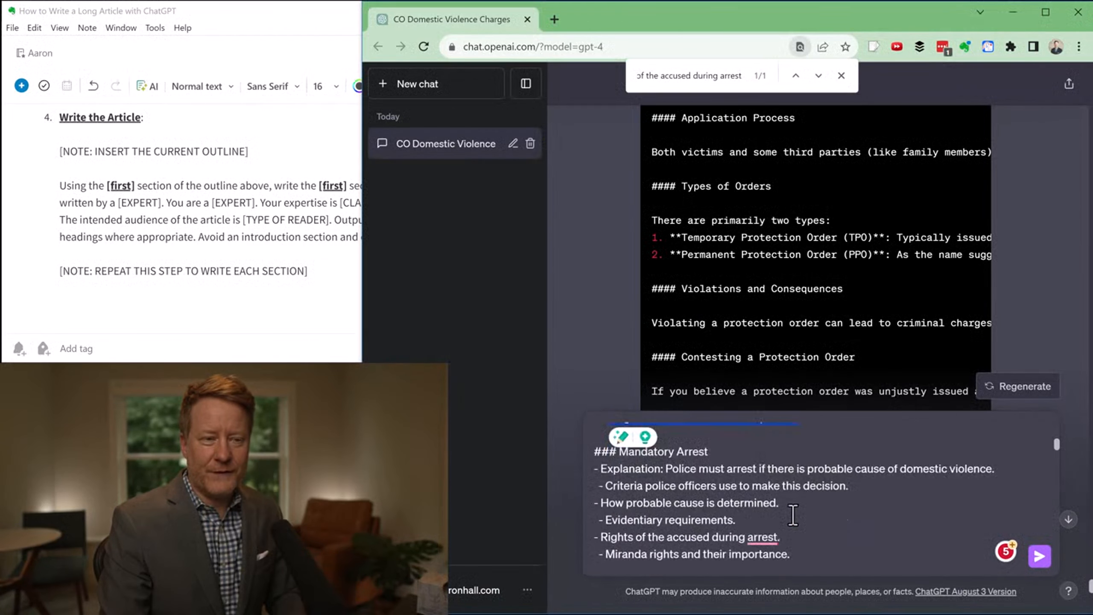
scroll(791, 512, "down", 5)
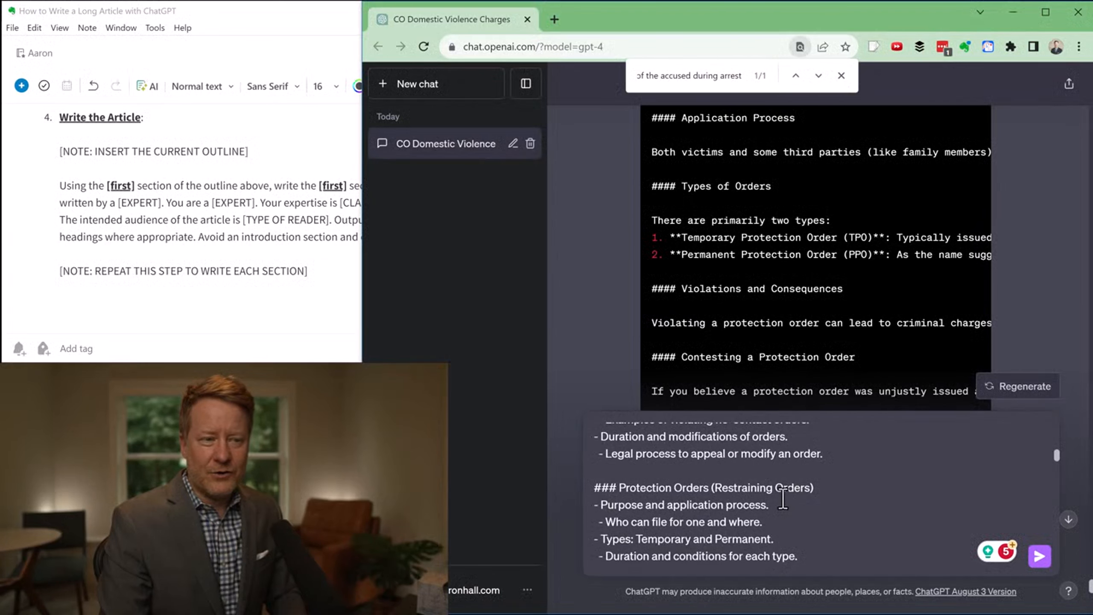
scroll(784, 500, "down", 6)
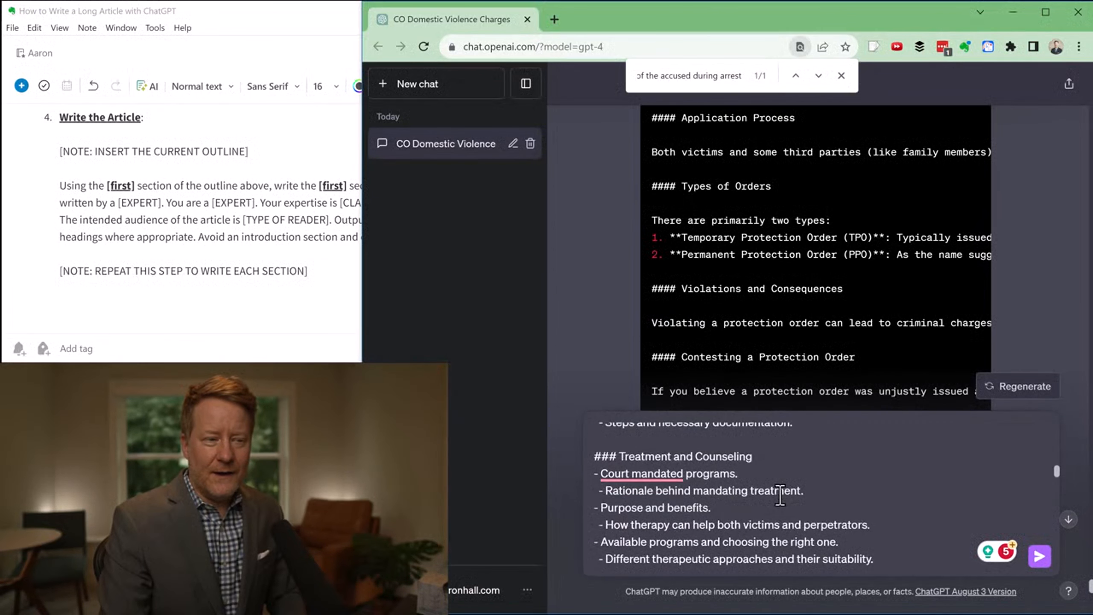
scroll(780, 496, "down", 3)
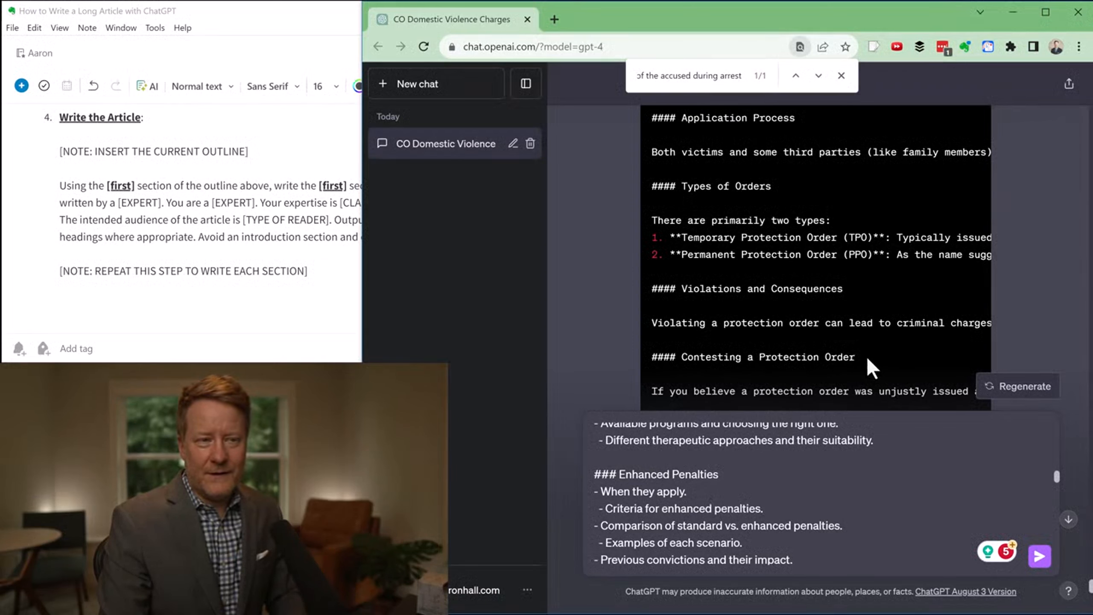
Compare the end of the second-section article with the draft's outline, examining the headings that follow "Enhanced Penalties".
scroll(866, 356, "down", 15)
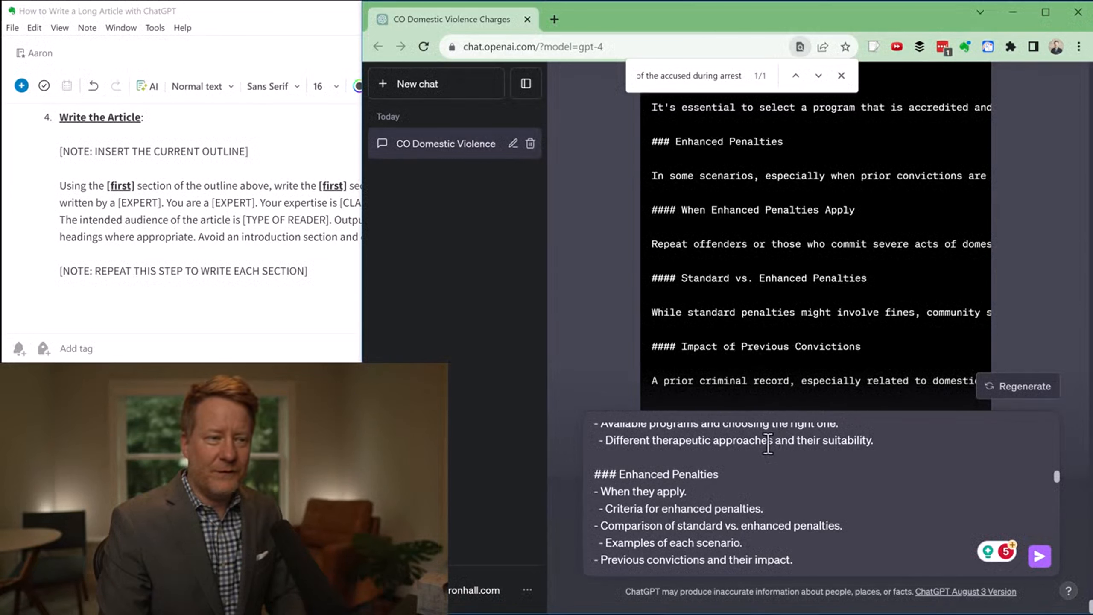
scroll(751, 471, "down", 5)
scroll(751, 472, "down", 10)
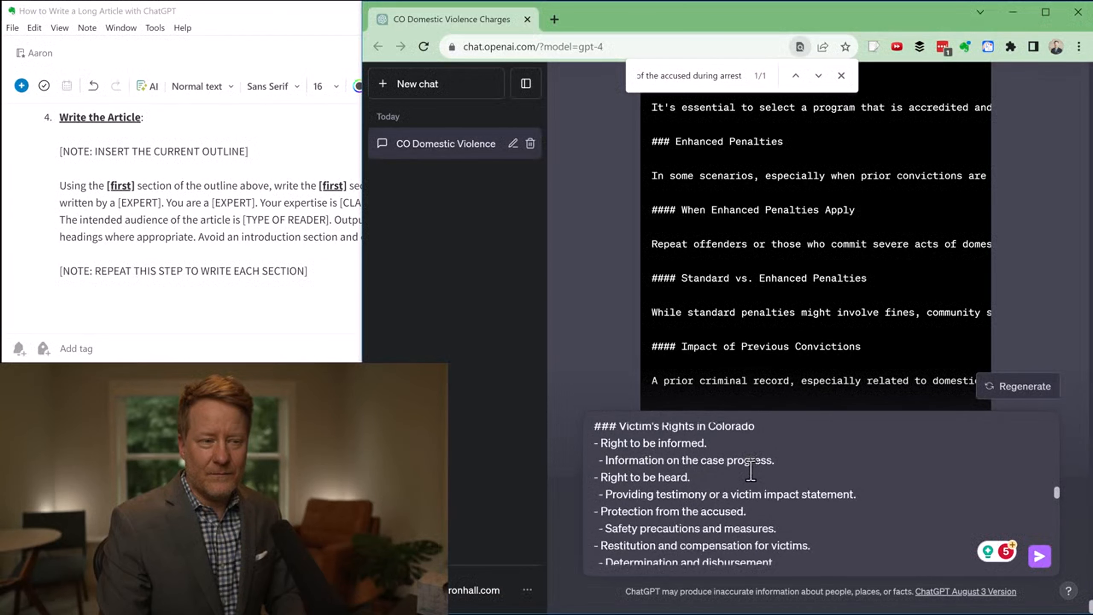
scroll(751, 471, "down", 3)
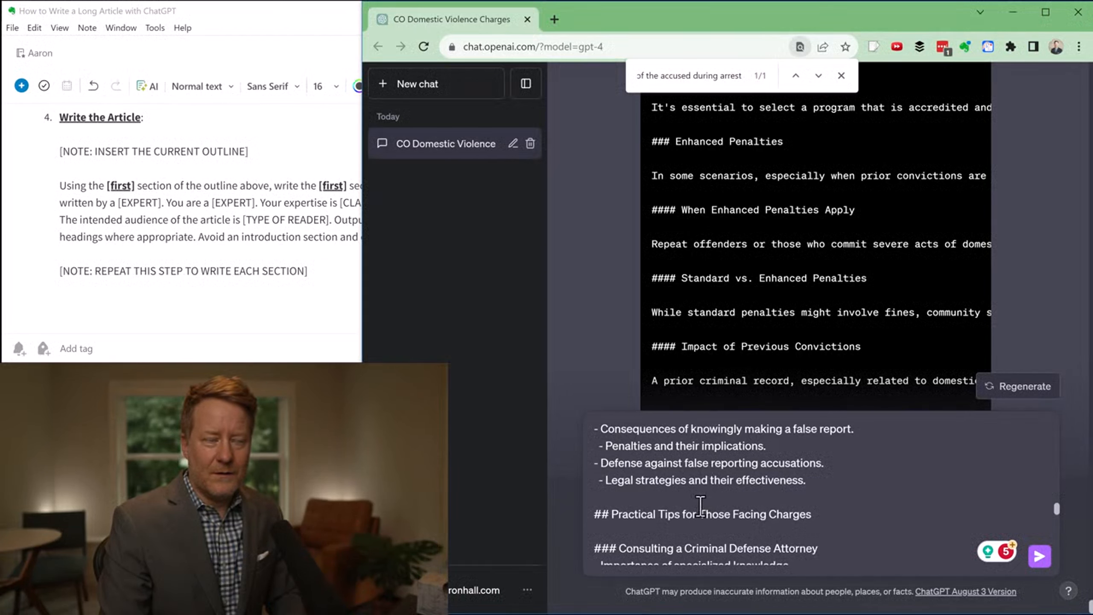
scroll(701, 507, "up", 3)
scroll(700, 507, "up", 10)
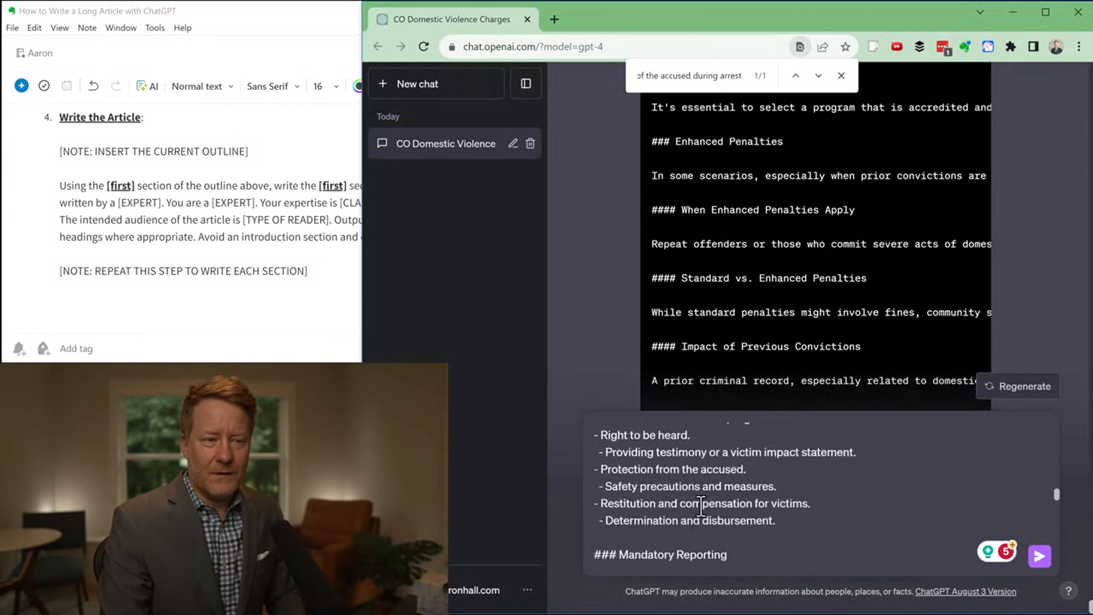
scroll(700, 507, "up", 1)
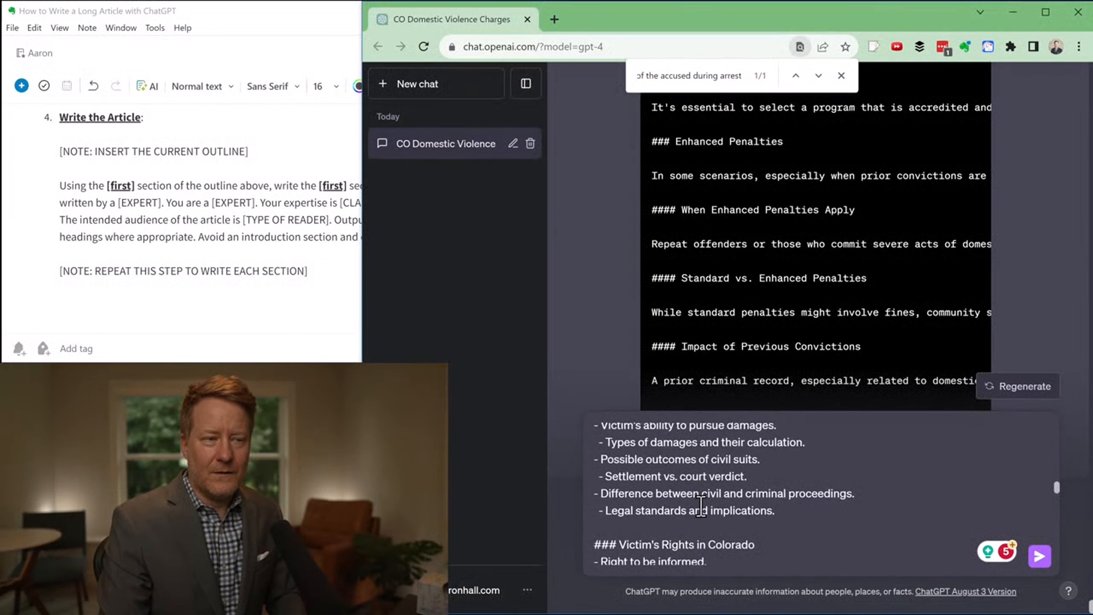
scroll(701, 507, "down", 10)
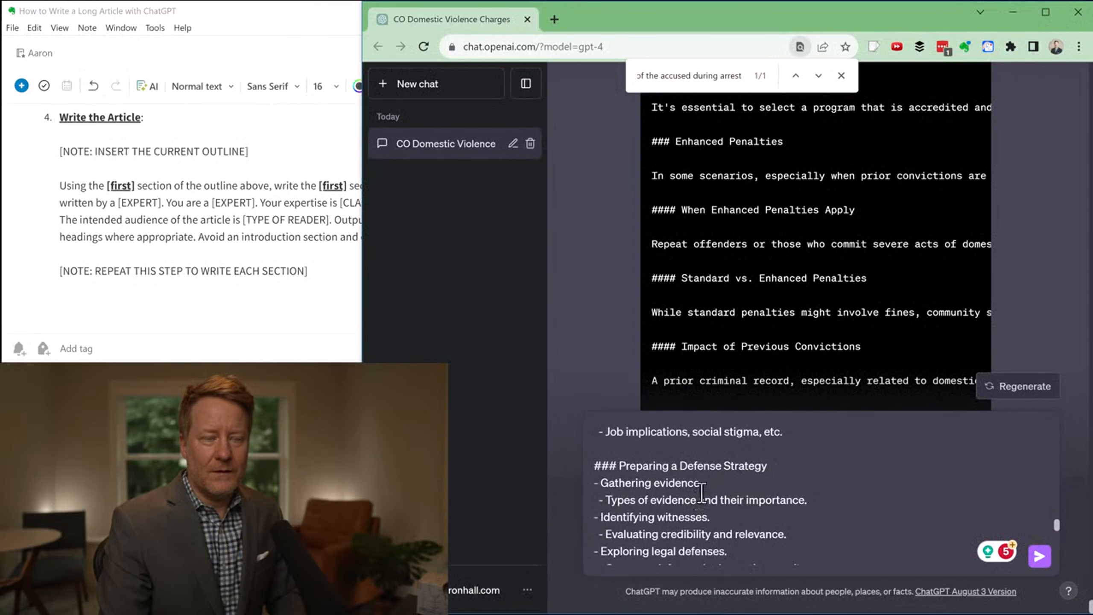
Cut the draft out of the message box and search the chat backwards for "enhanced pe" to the outline in the second-section message.
key("Return")
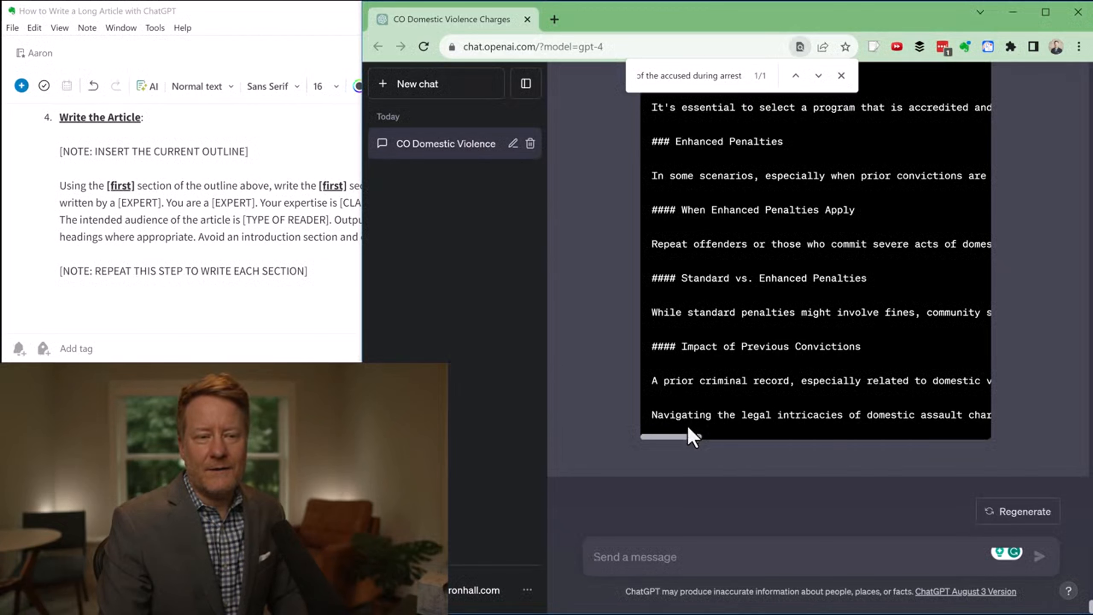
left_click_drag(684, 434, 611, 443)
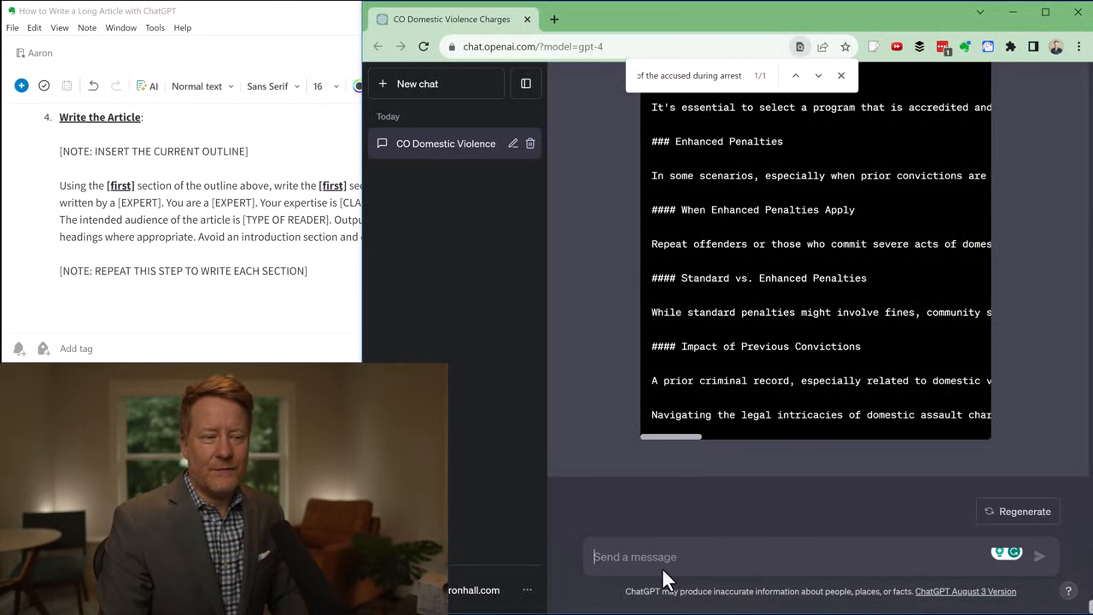
key("ctrl+f")
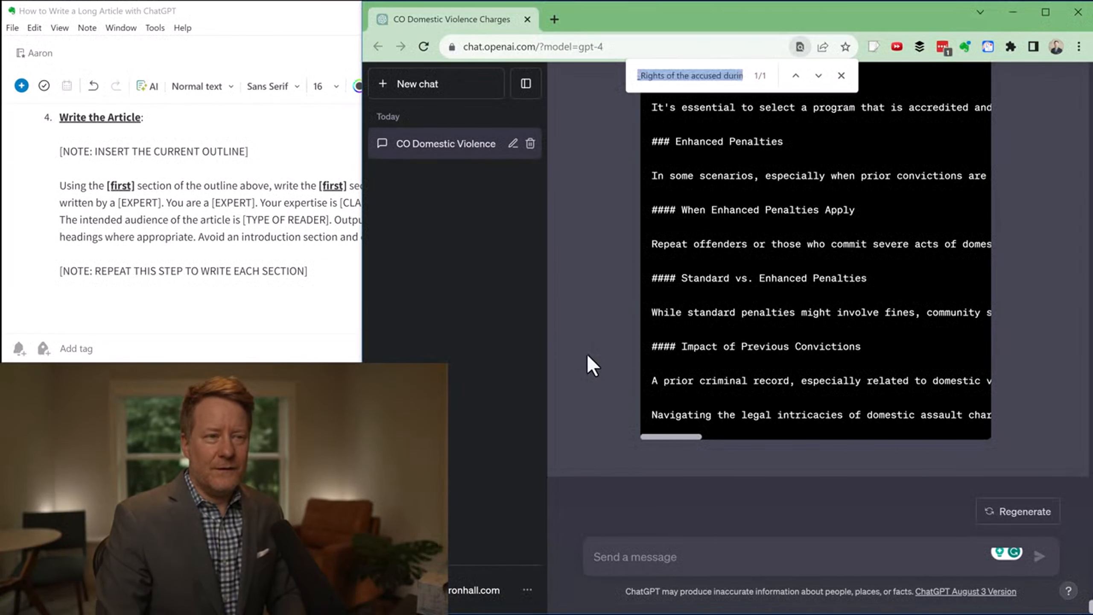
type("eng")
type("hanced pe")
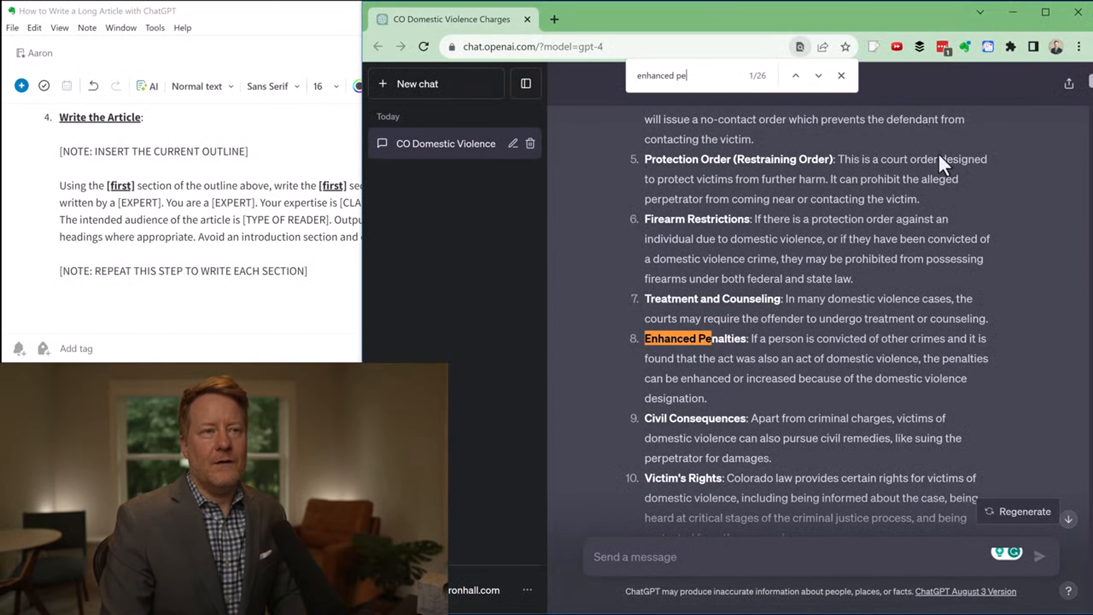
left_click(795, 73)
left_click(794, 73)
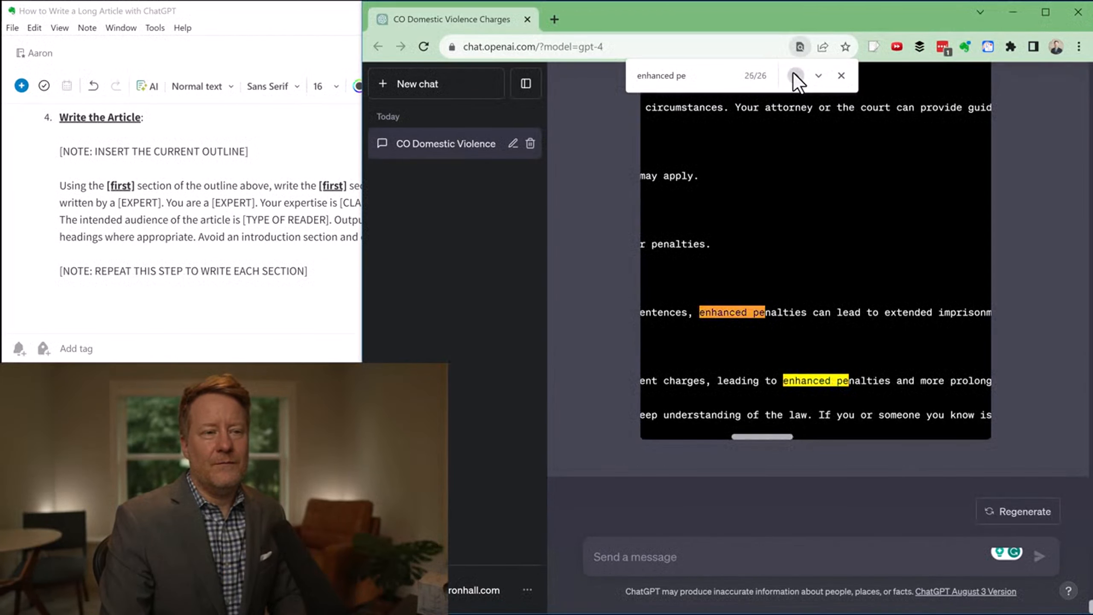
left_click(793, 74)
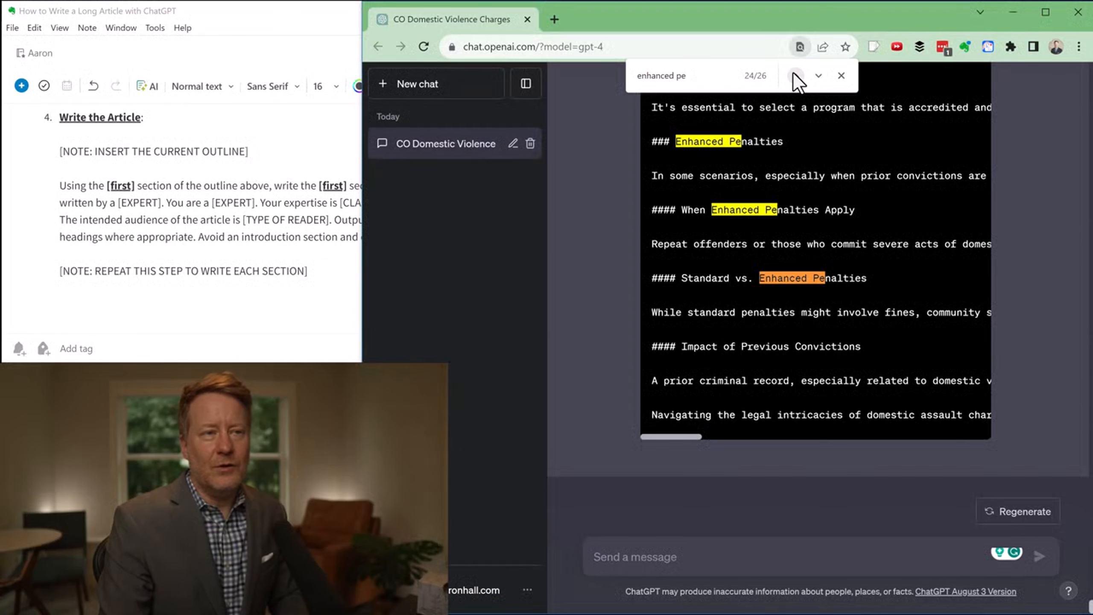
left_click(795, 74)
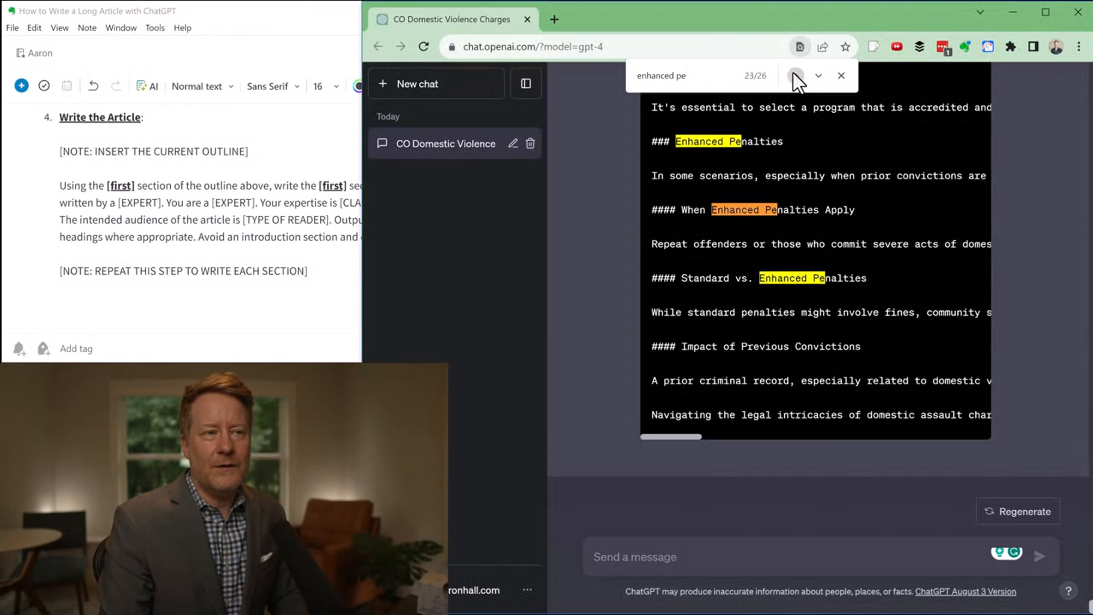
left_click(795, 74)
left_click(795, 74)
left_click(794, 74)
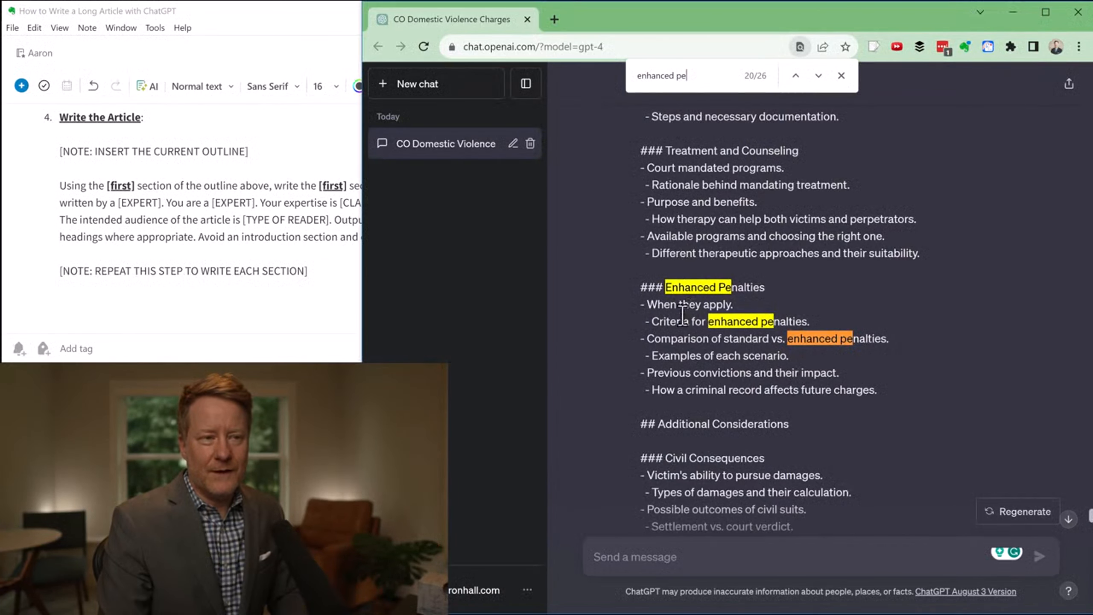
Examine the sent outline from "Previous convictions and their impact" through "Additional Considerations" and "Practical Tips for Those Facing Charges" to its writing prompt.
scroll(682, 314, "down", 3)
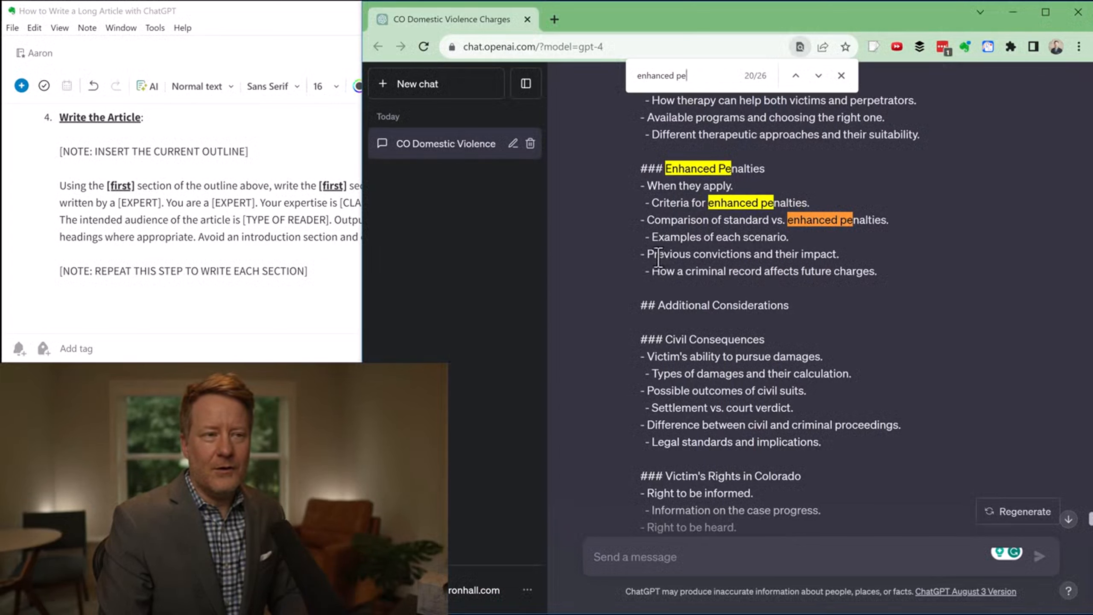
left_click_drag(651, 254, 839, 254)
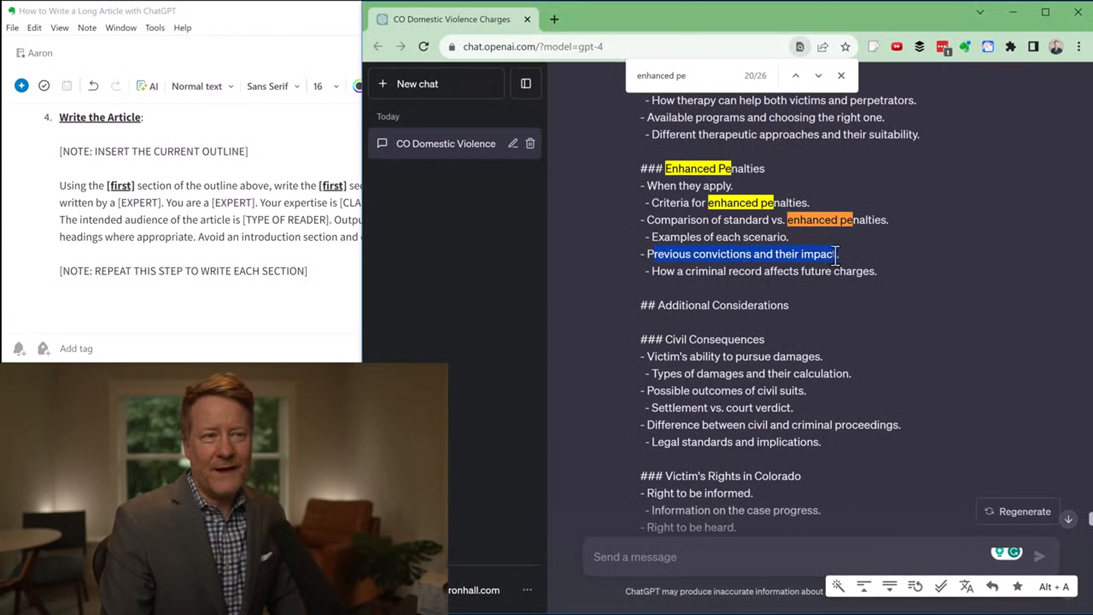
left_click_drag(835, 257, 840, 255)
left_click_drag(640, 305, 836, 305)
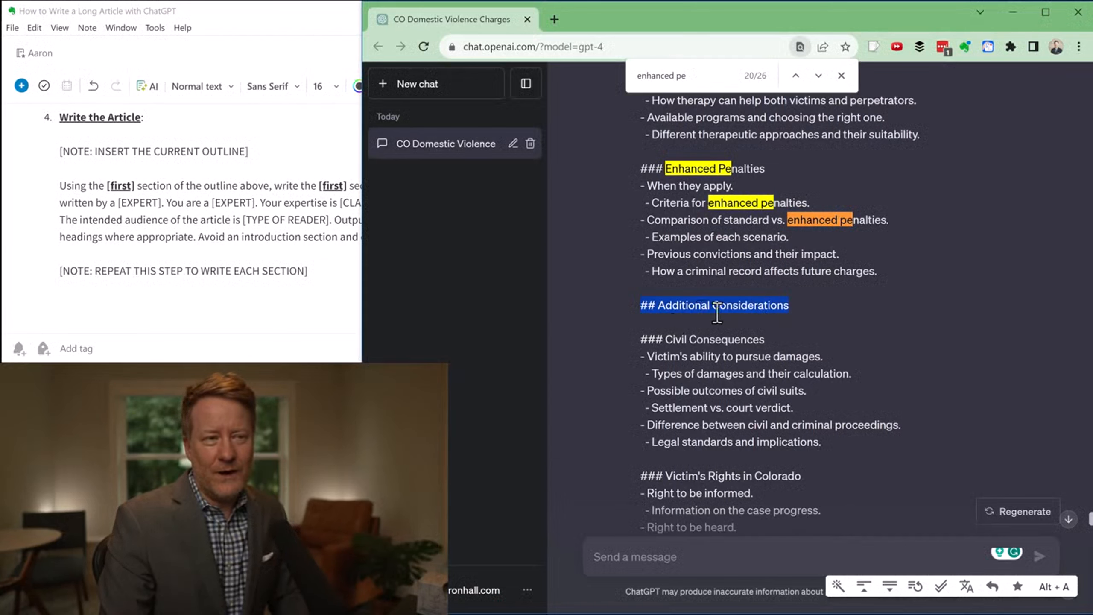
scroll(734, 308, "down", 8)
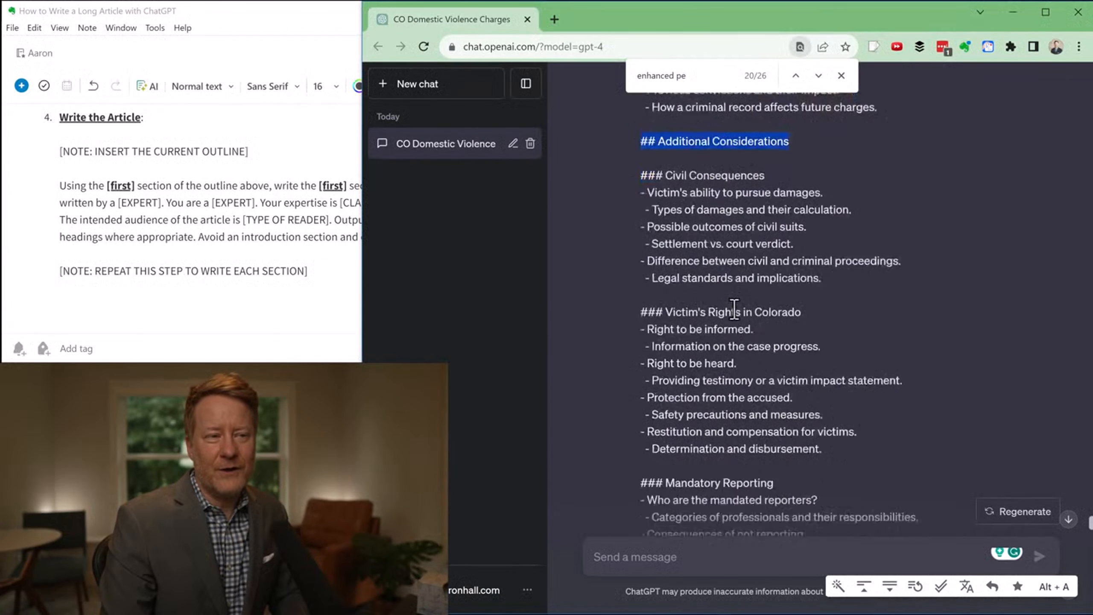
scroll(734, 308, "down", 5)
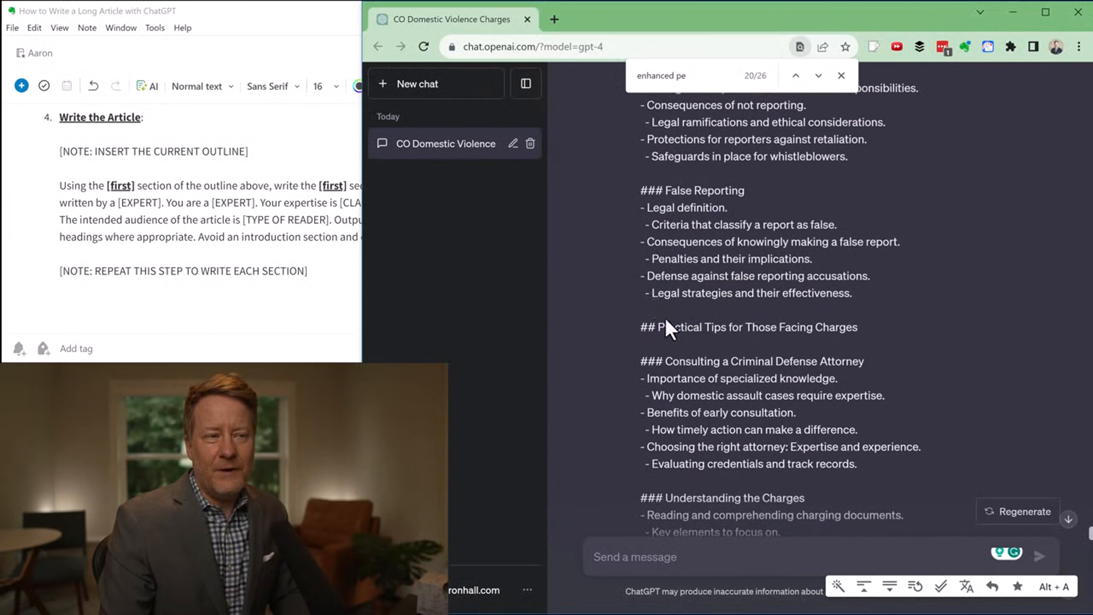
left_click_drag(665, 327, 879, 327)
scroll(787, 345, "down", 5)
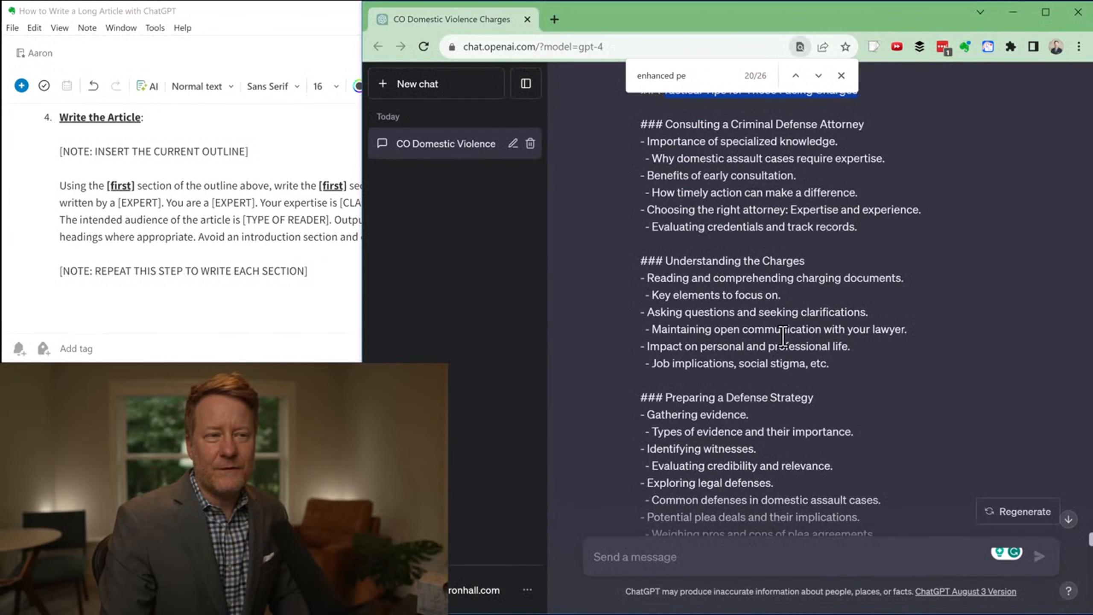
scroll(783, 336, "down", 18)
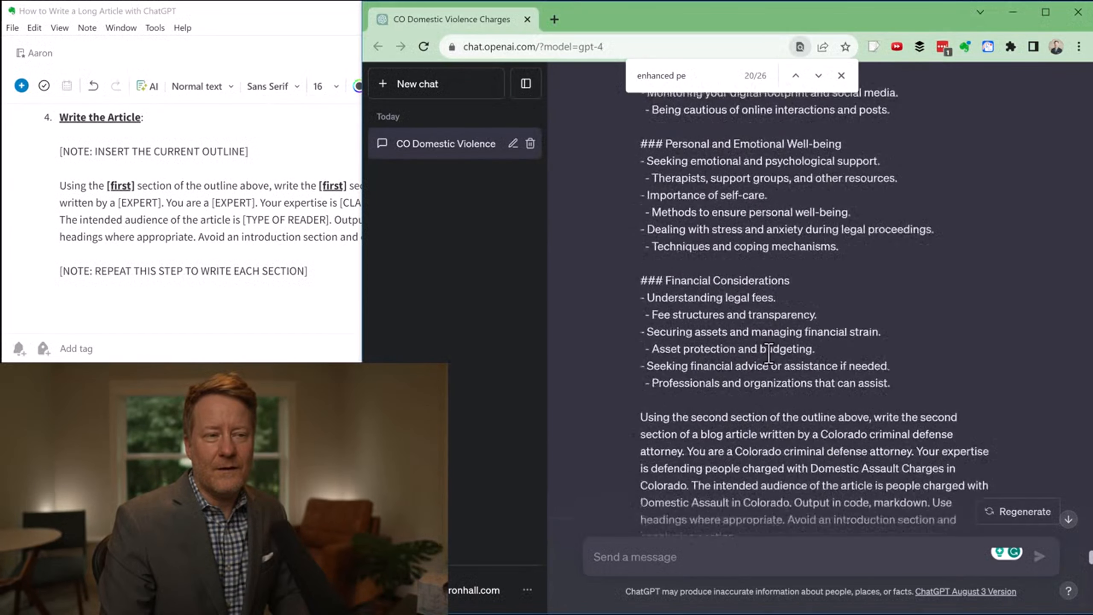
scroll(769, 353, "down", 3)
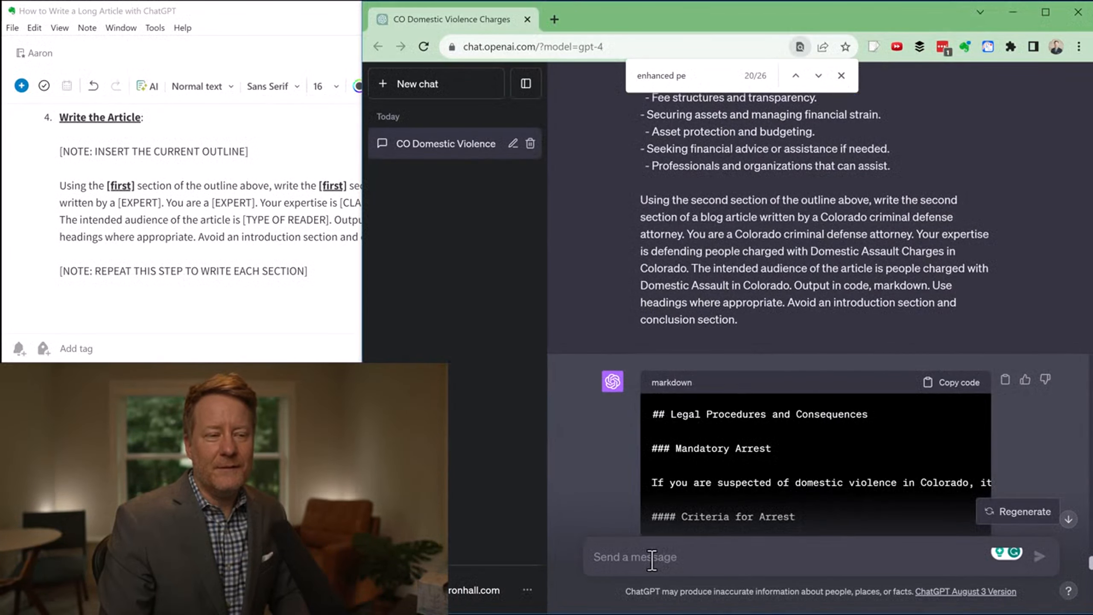
Paste the third-section message back into the message box and send it to have that section written.
key("ctrl+v")
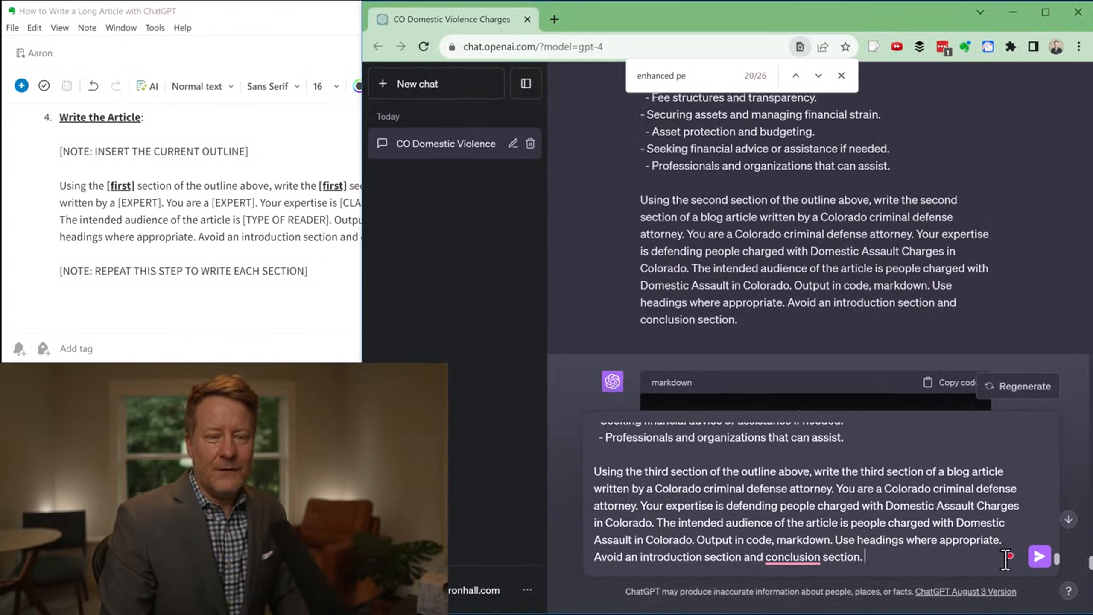
left_click(1039, 557)
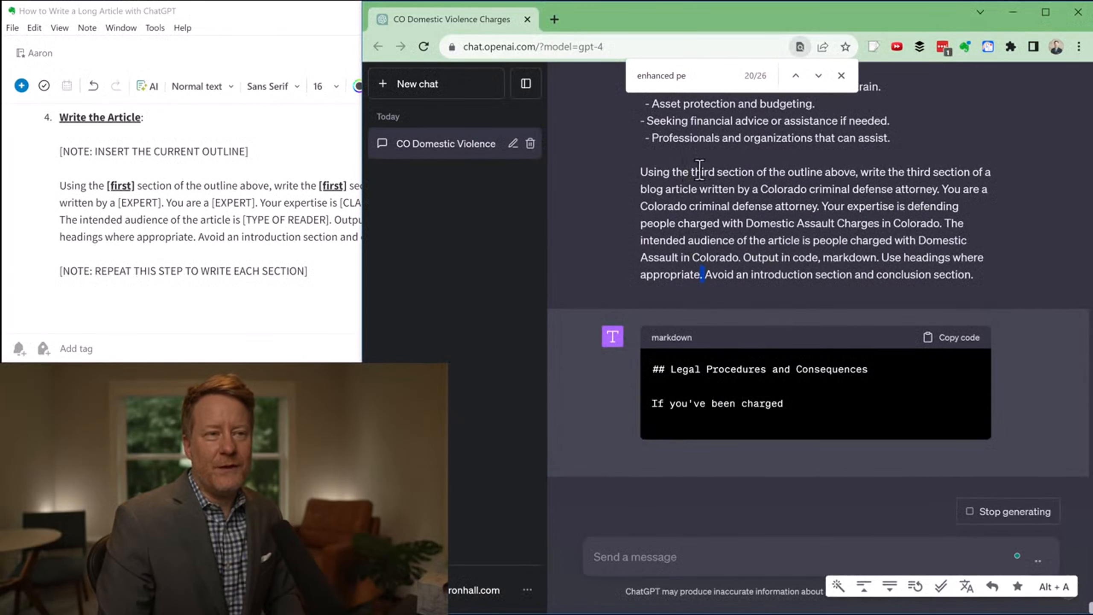
Highlight the writing prompt in the sent third-section message and switch to the Evernote note's "Write the Article" template.
triple_click(700, 167)
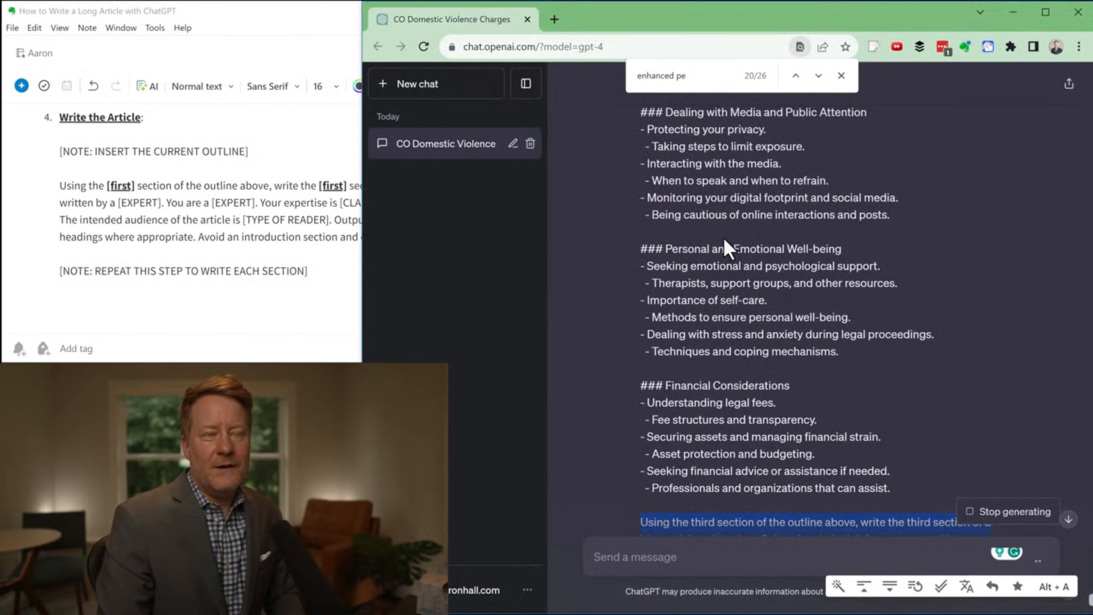
left_click(163, 269)
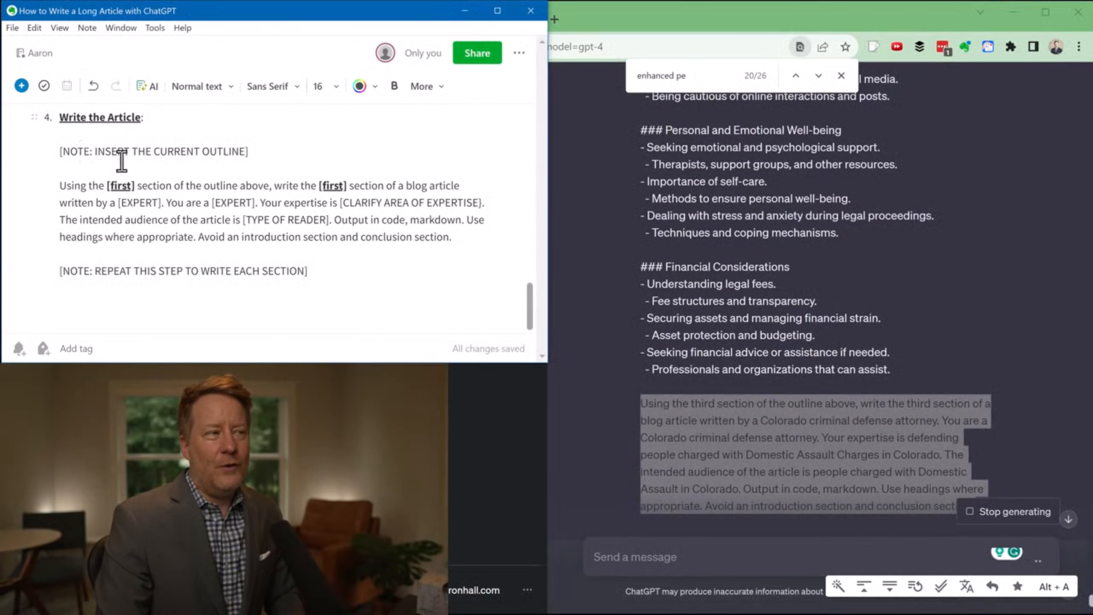
Highlight the template's section-writing prompt and its repeat-for-each-section note, then mark "third" in the prompt sent to ChatGPT.
left_click_drag(59, 186, 260, 246)
triple_click(275, 272)
left_click(336, 271)
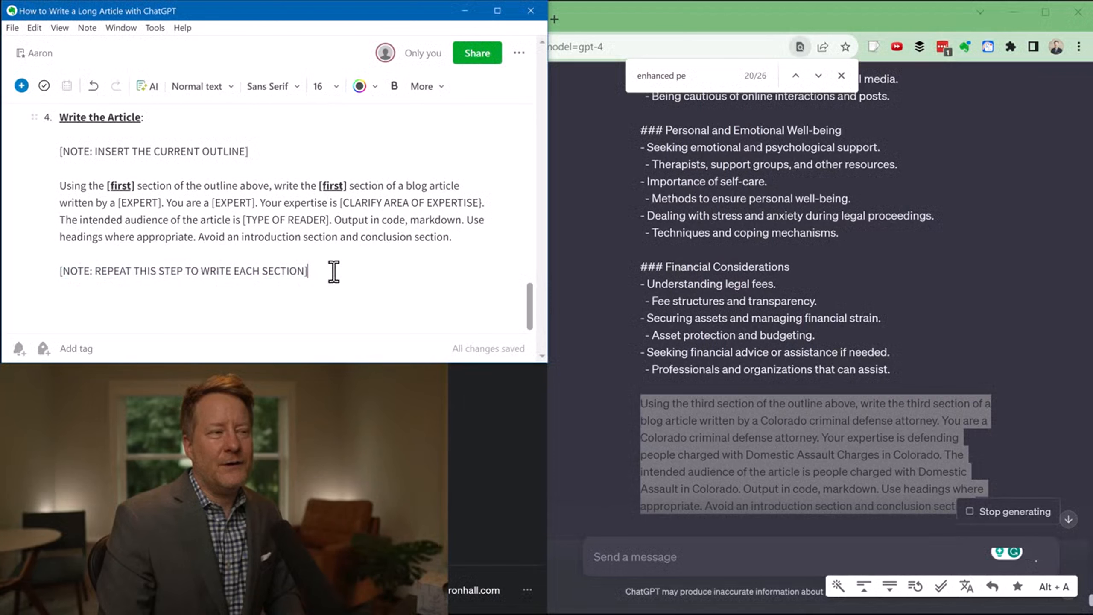
left_click(702, 401)
double_click(703, 403)
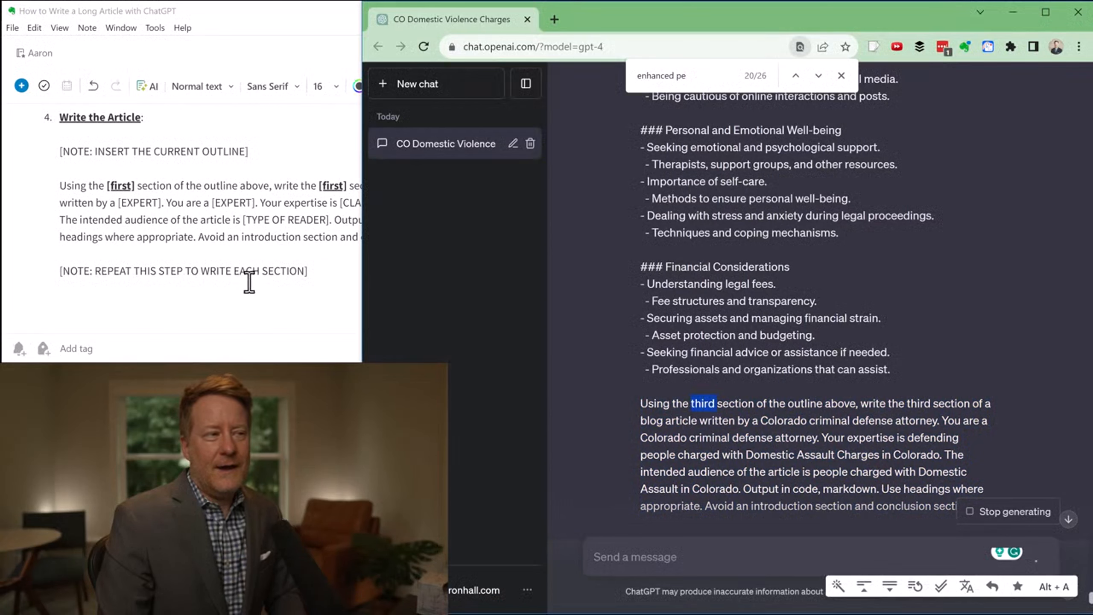
Review the template's outline note, prompt text and both "[first]" placeholders against the word "third" in the sent ChatGPT prompt.
left_click_drag(60, 151, 278, 149)
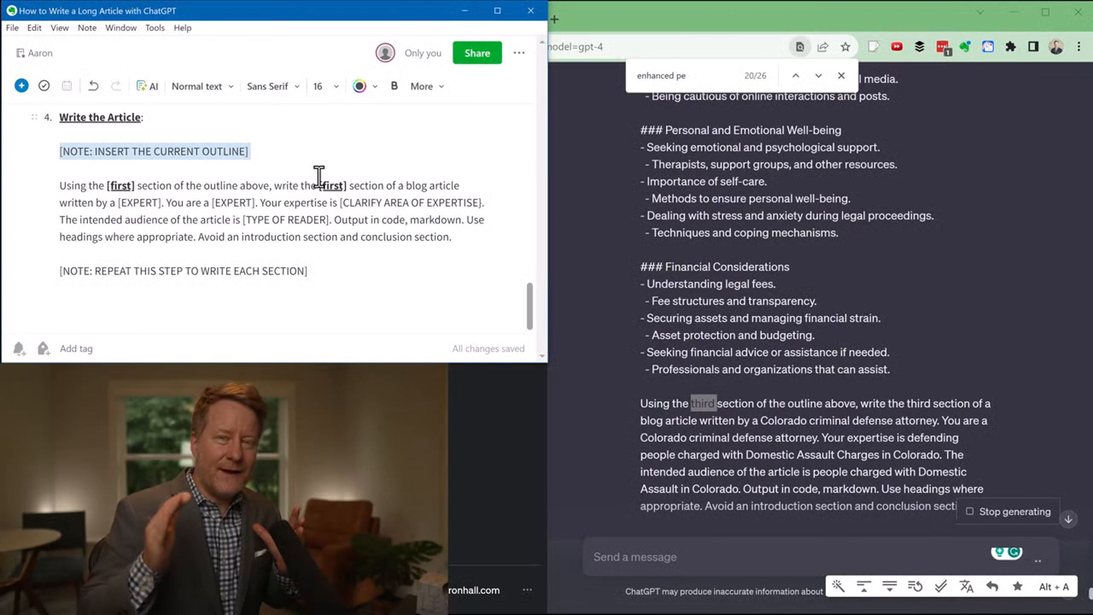
left_click(265, 183)
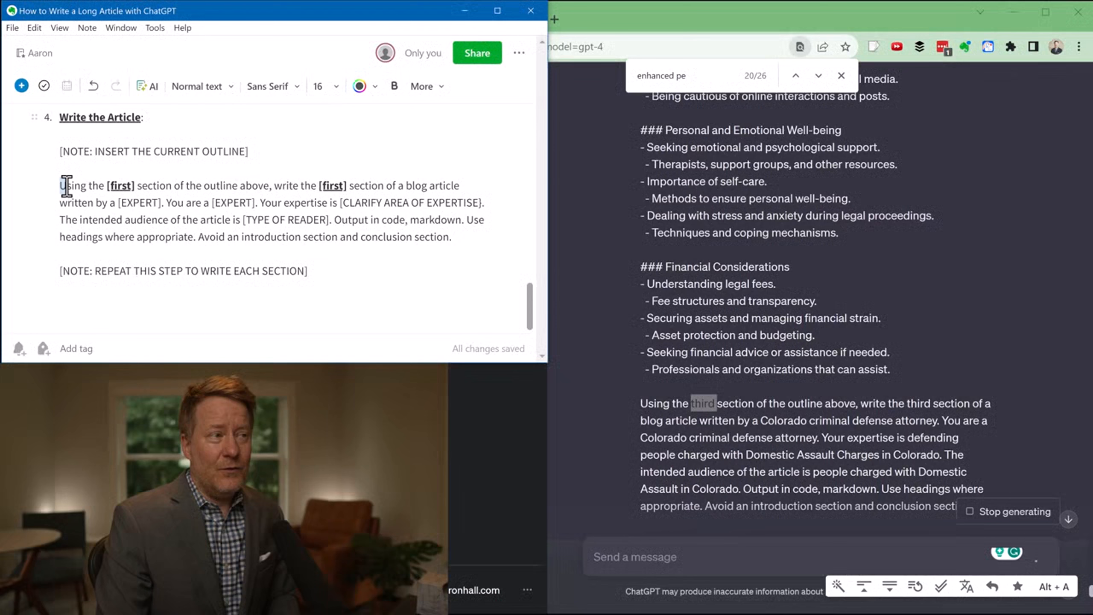
left_click_drag(66, 186, 462, 240)
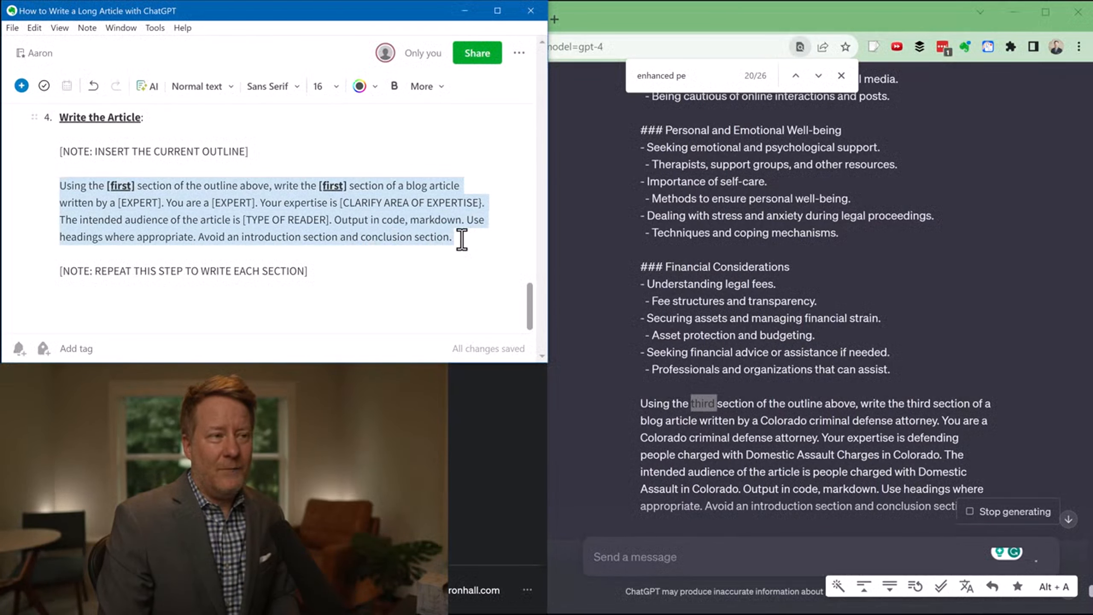
double_click(118, 185)
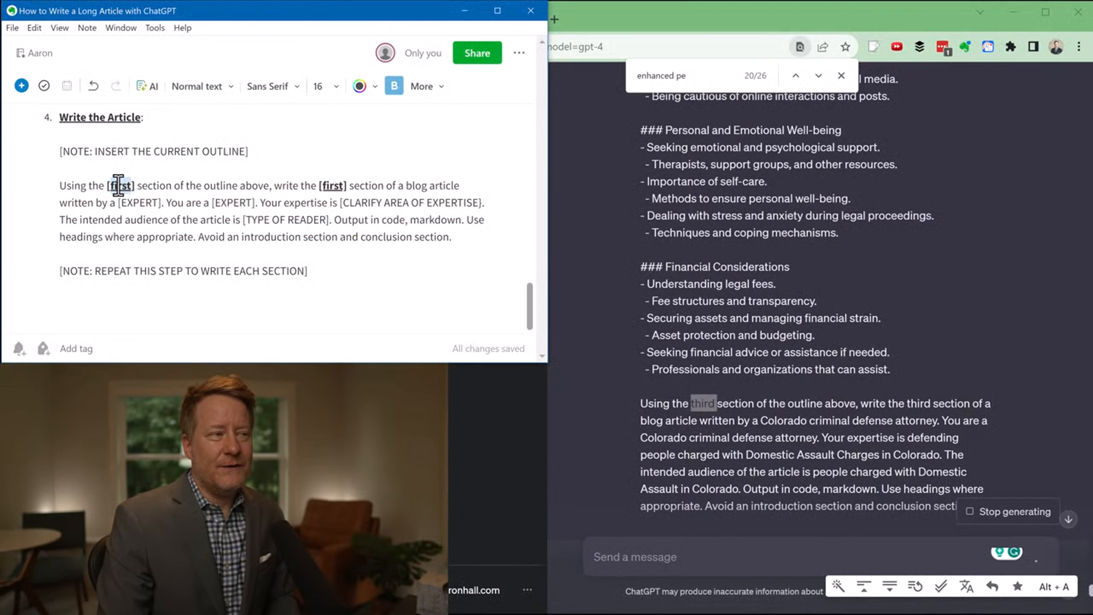
double_click(332, 185)
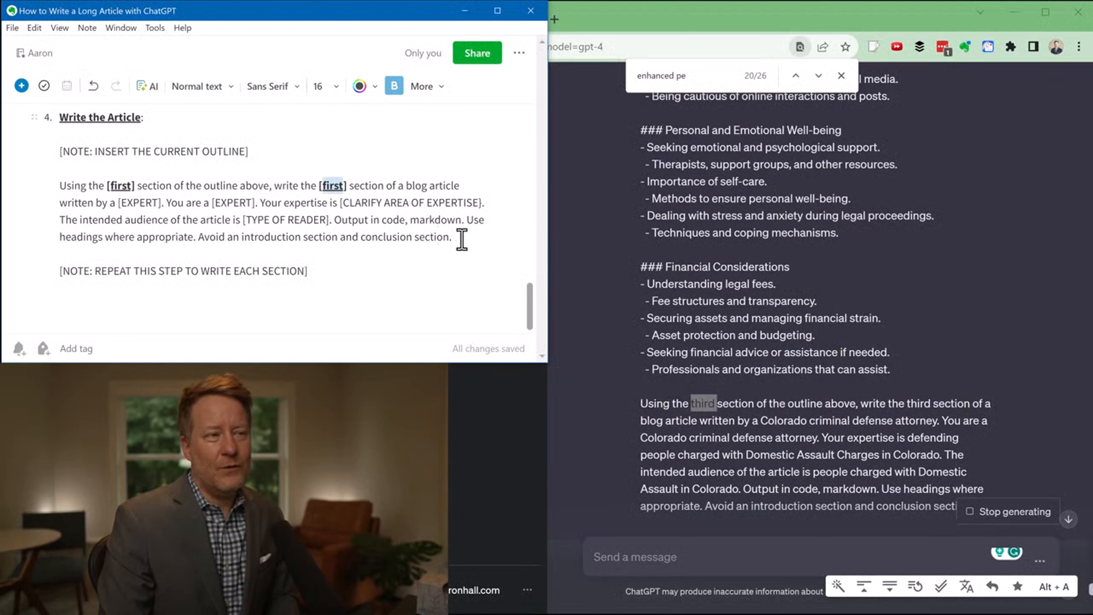
triple_click(707, 405)
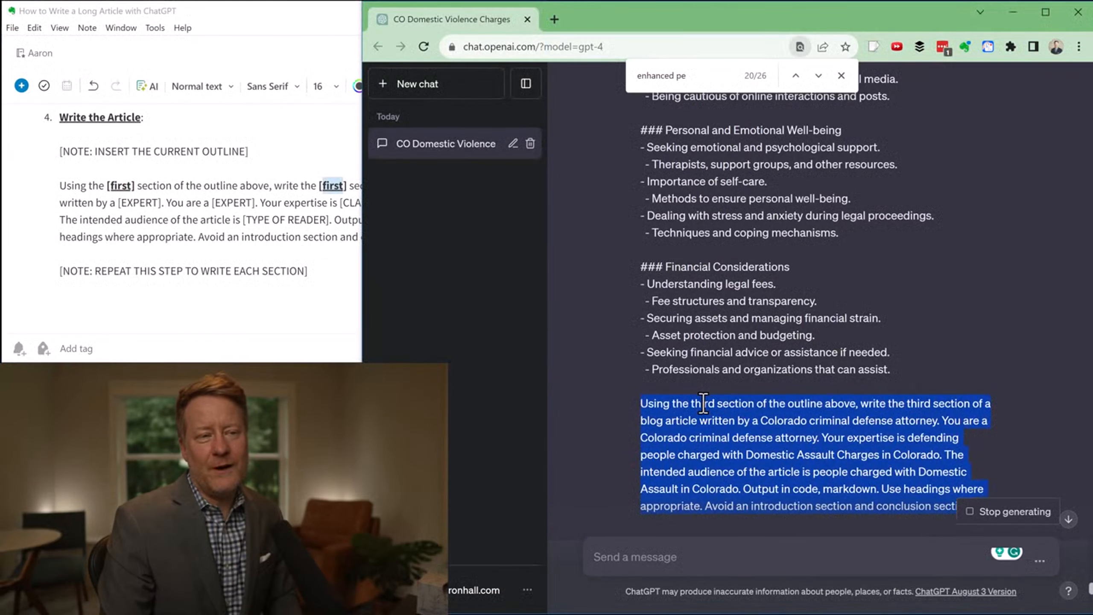
double_click(707, 404)
Paste the section-writing message into the message box and replace both occurrences of "third" in its prompt with "forth".
scroll(702, 404, "down", 15)
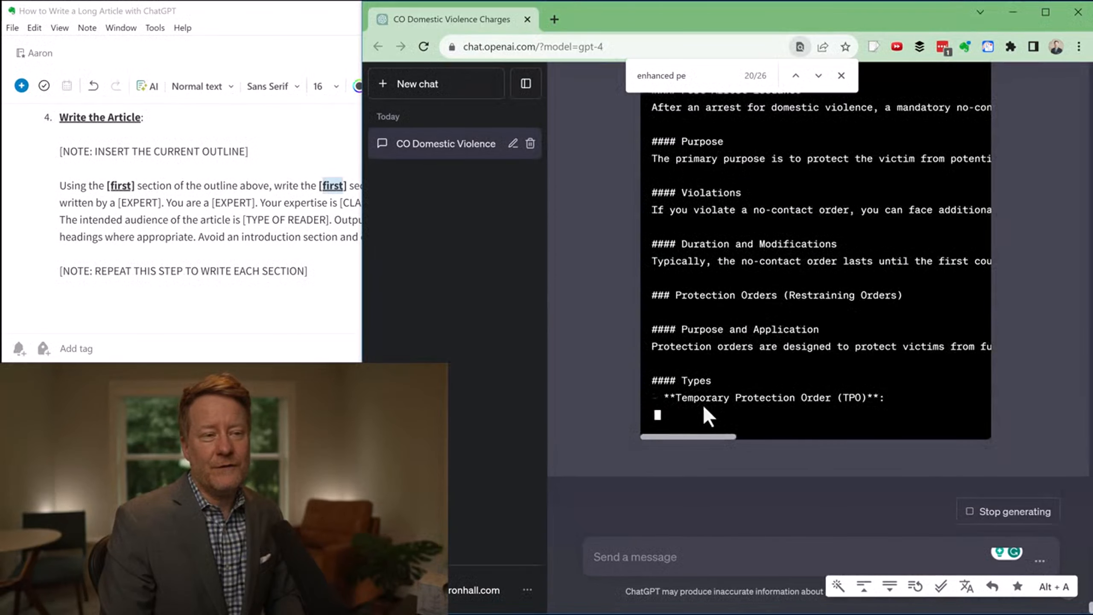
left_click(672, 557)
key("ctrl+v")
double_click(658, 473)
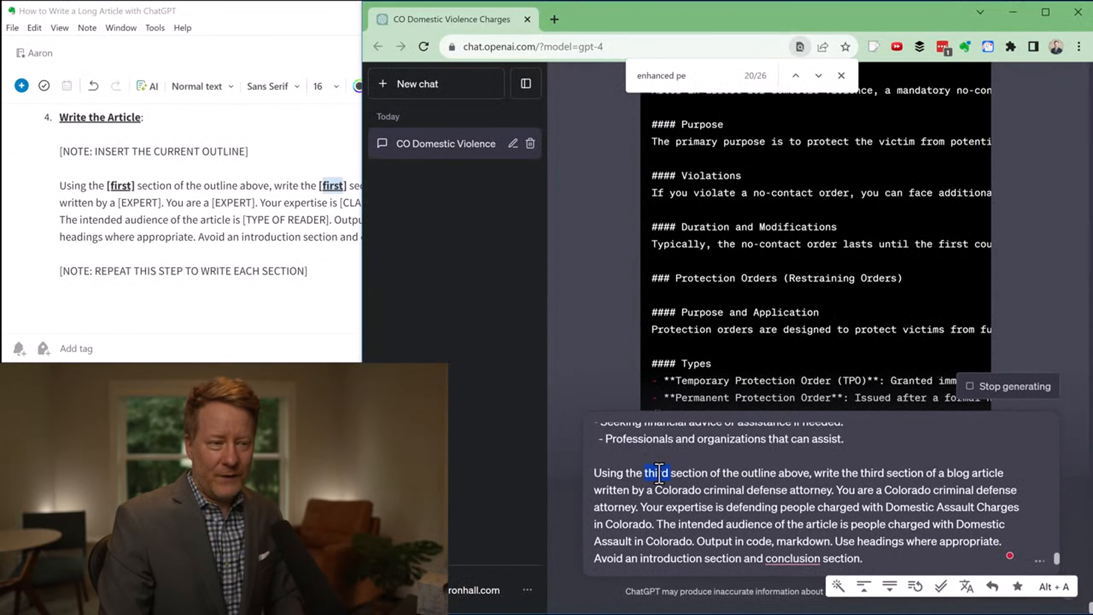
type("forth")
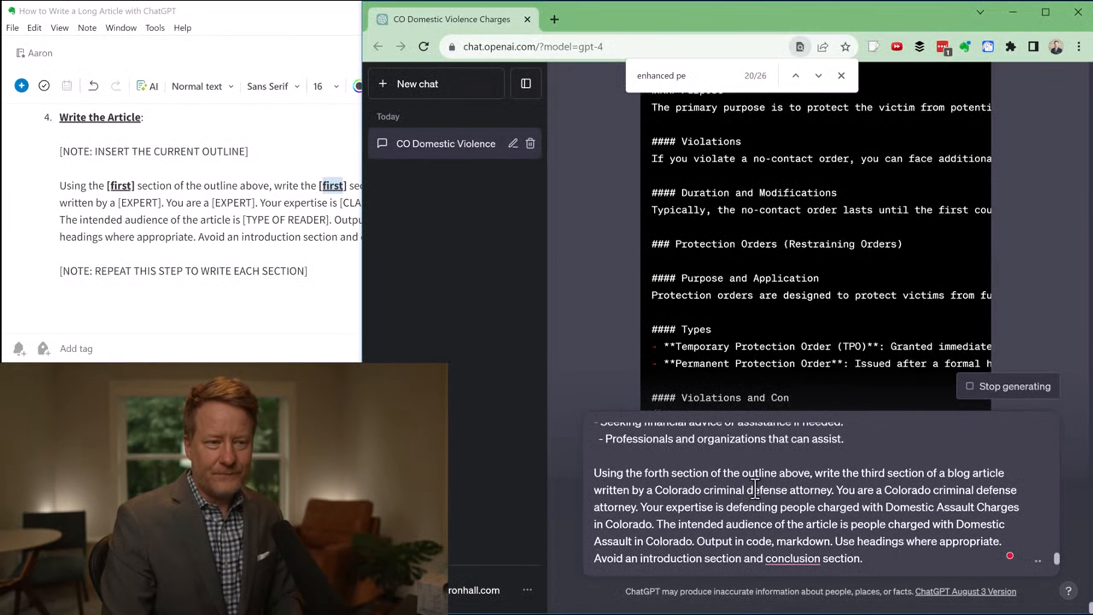
double_click(871, 473)
type("forth")
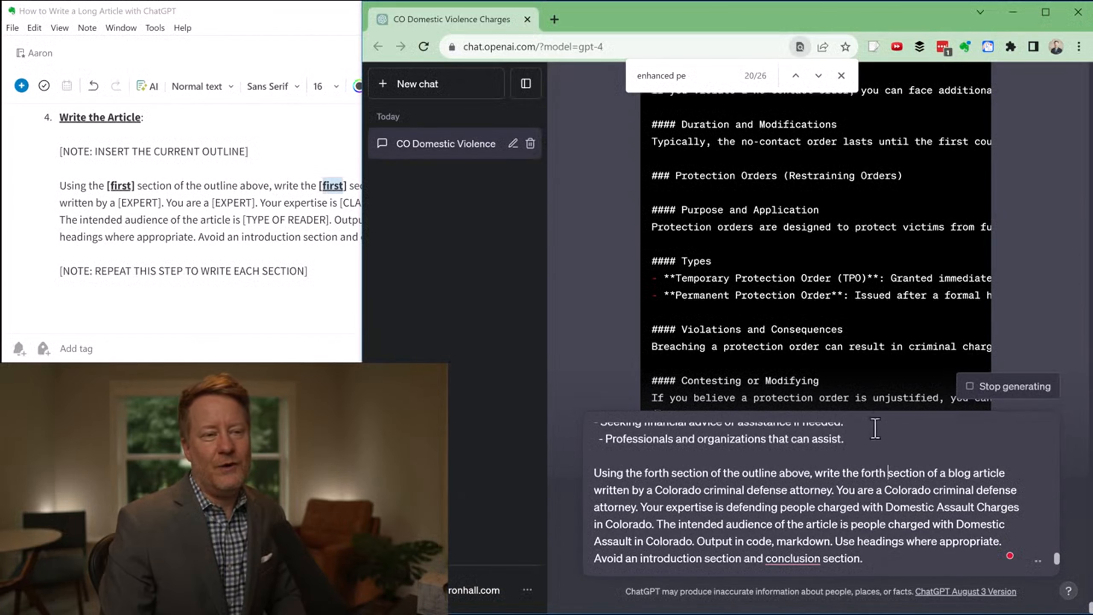
Correct the spelling of both "forth" entries in the drafted prompt to "fourth".
scroll(688, 451, "up", 3)
scroll(679, 505, "down", 3)
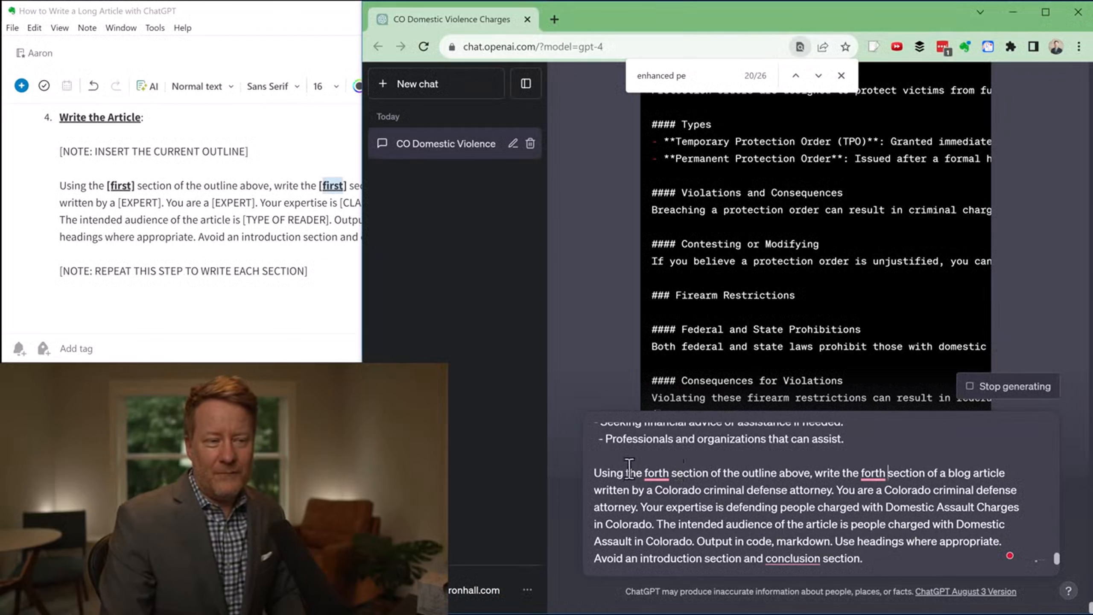
right_click(651, 473)
left_click(651, 472)
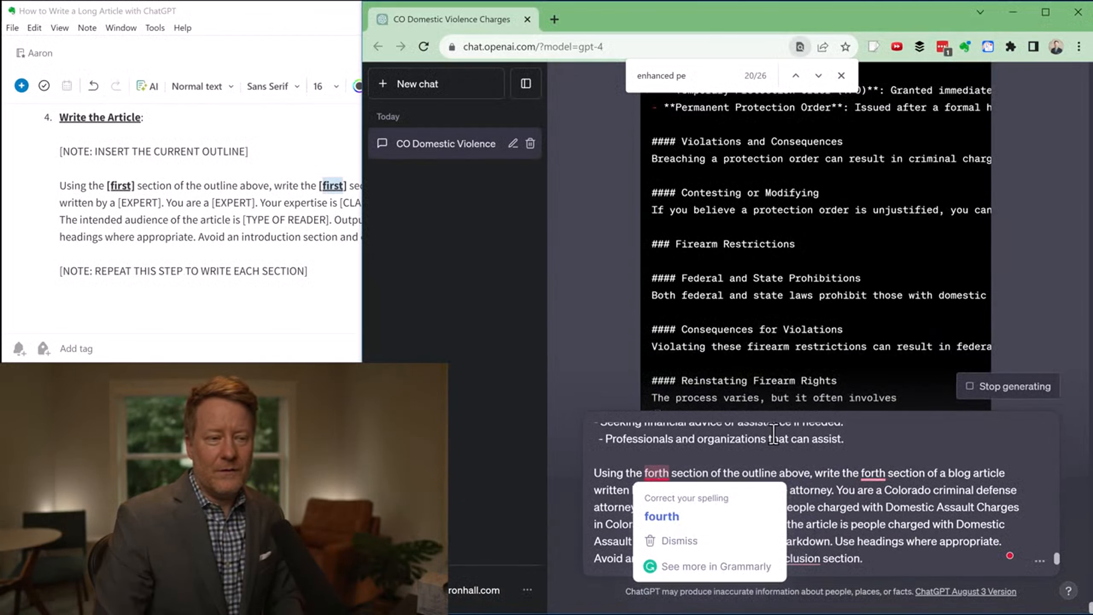
type("u")
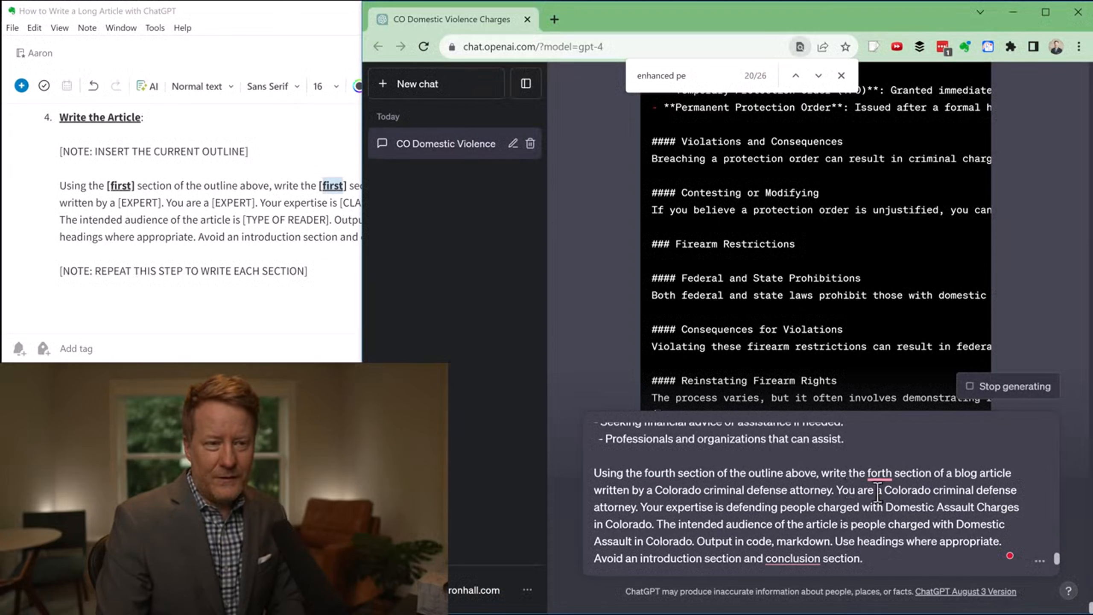
left_click(877, 473)
left_click(885, 516)
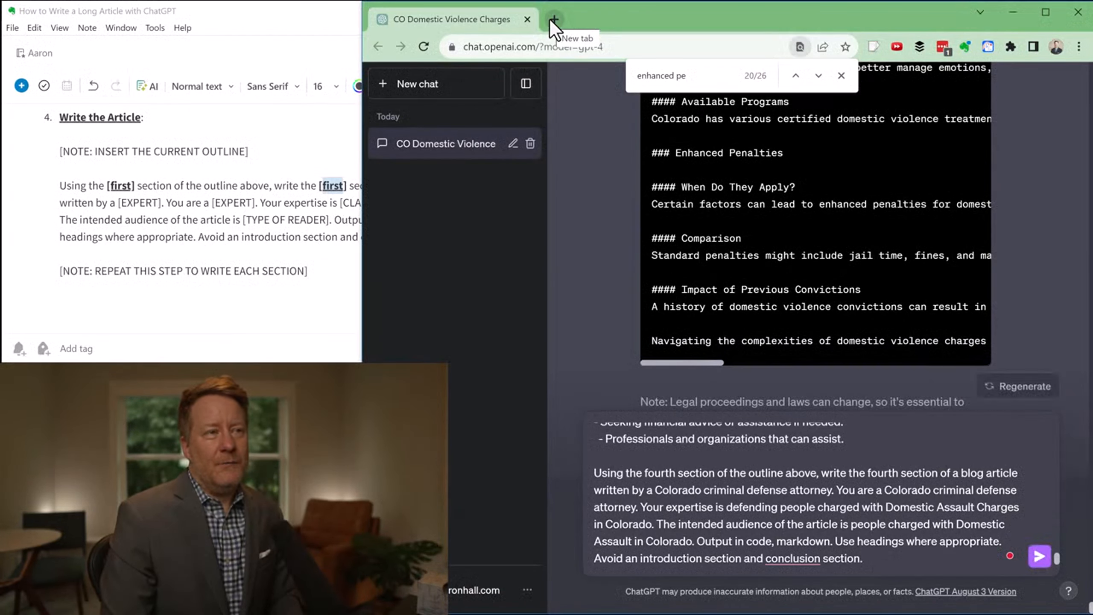
Open the website's WordPress page for adding a new post in a separate browser tab.
left_click(554, 19)
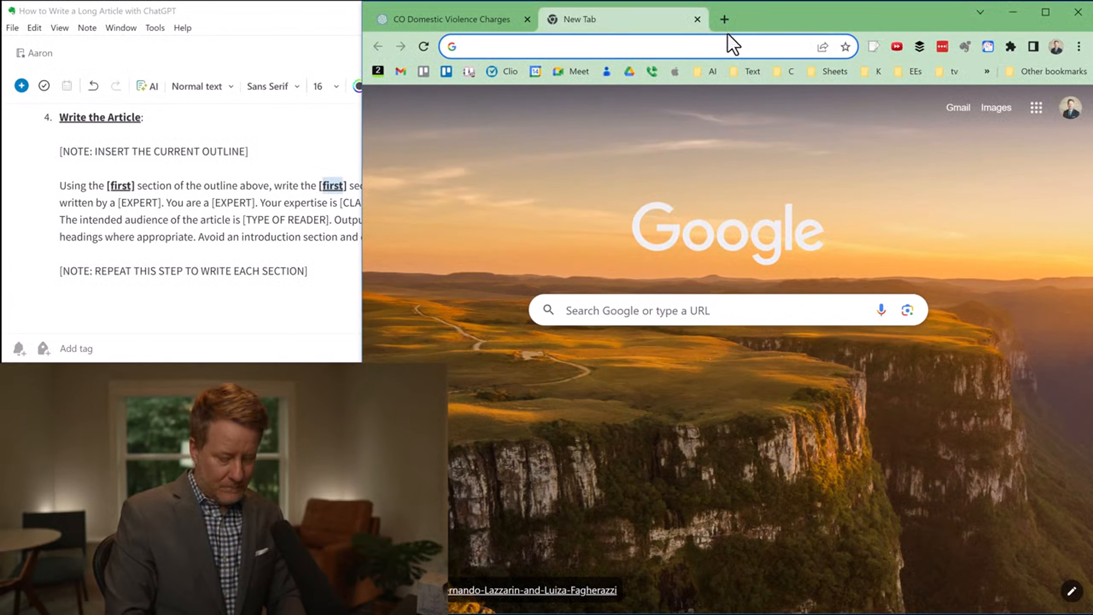
type("new-post")
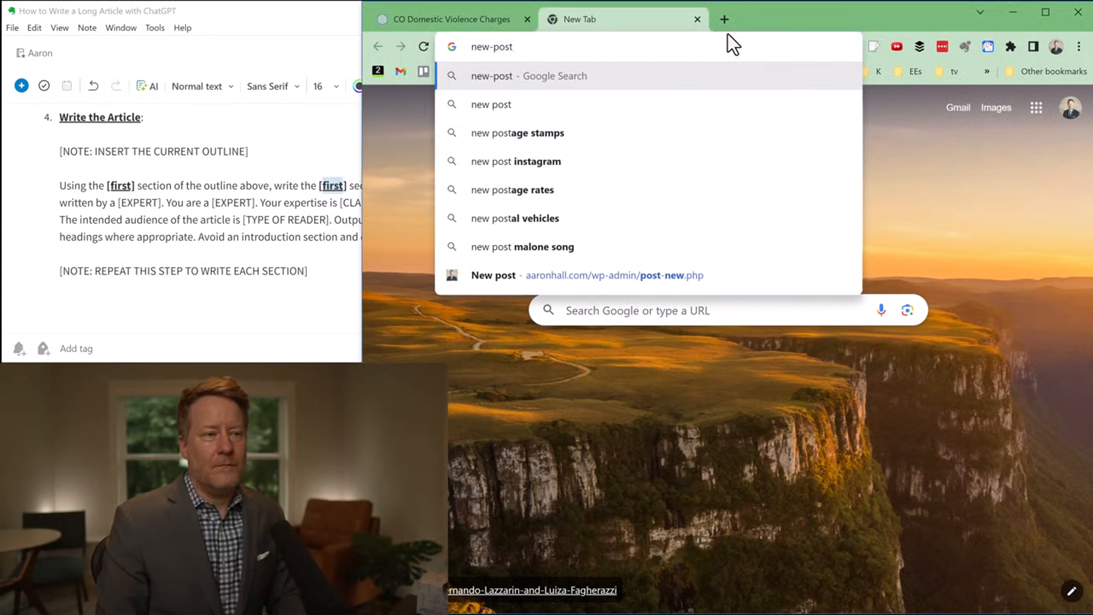
left_click(737, 280)
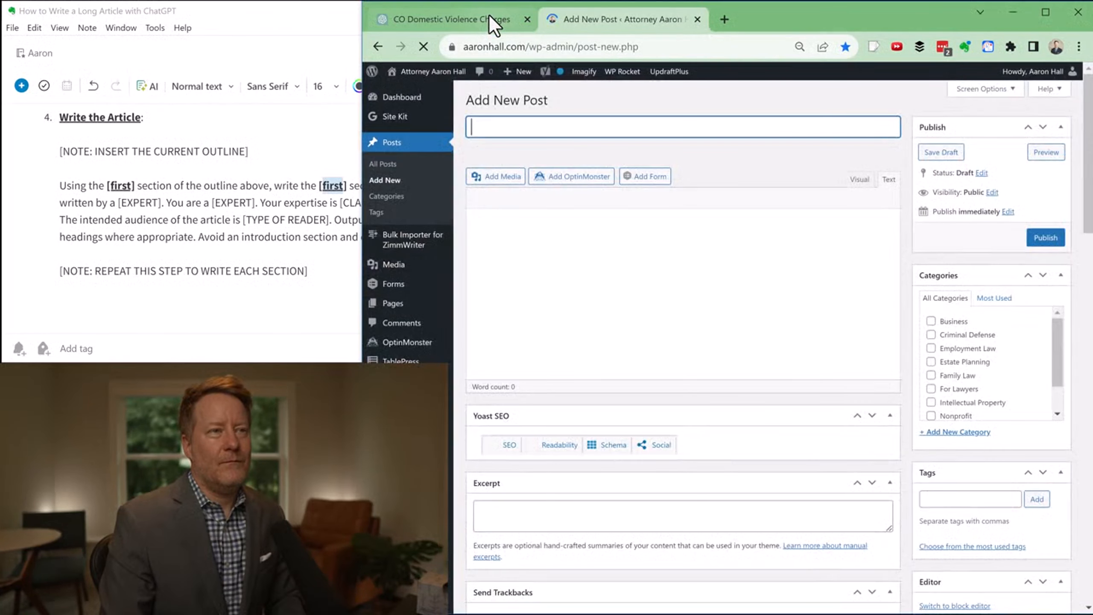
Return to the ChatGPT chat and send the fourth-section message to have that section written.
left_click(490, 17)
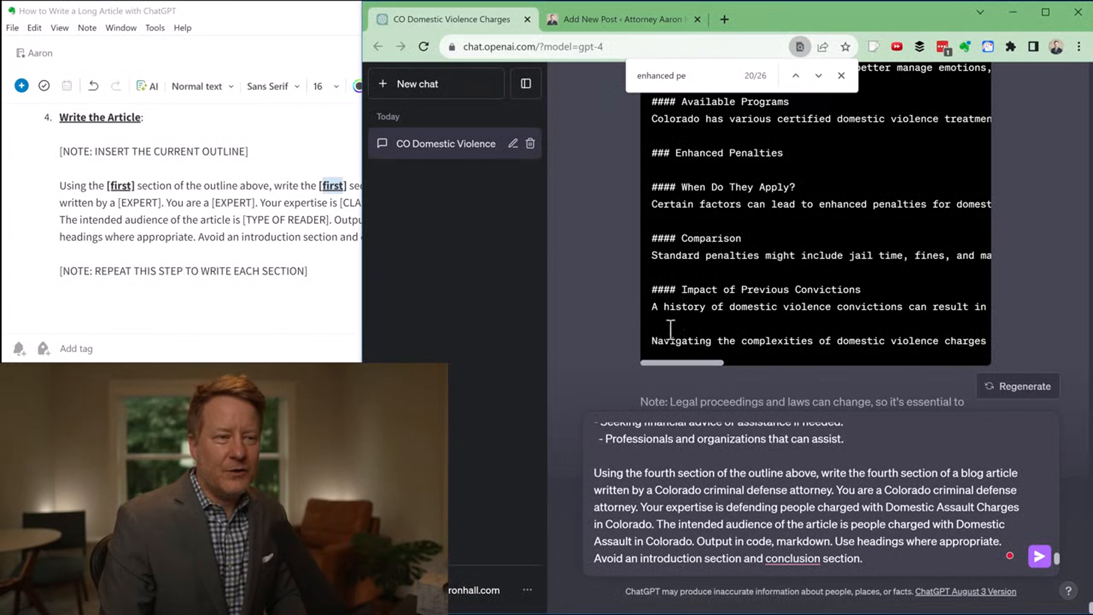
left_click(1039, 556)
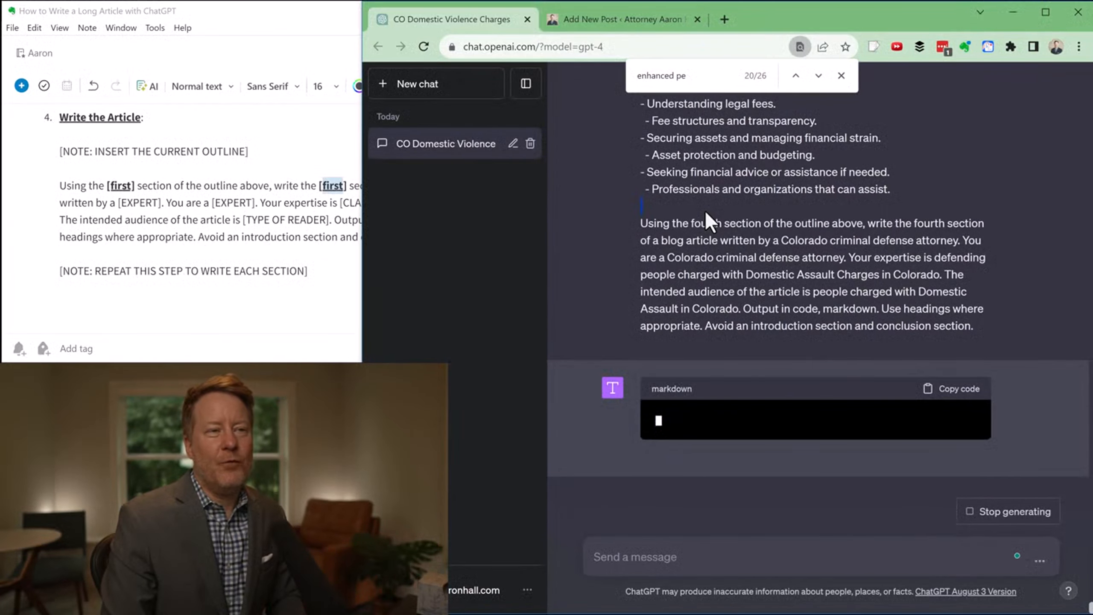
double_click(702, 222)
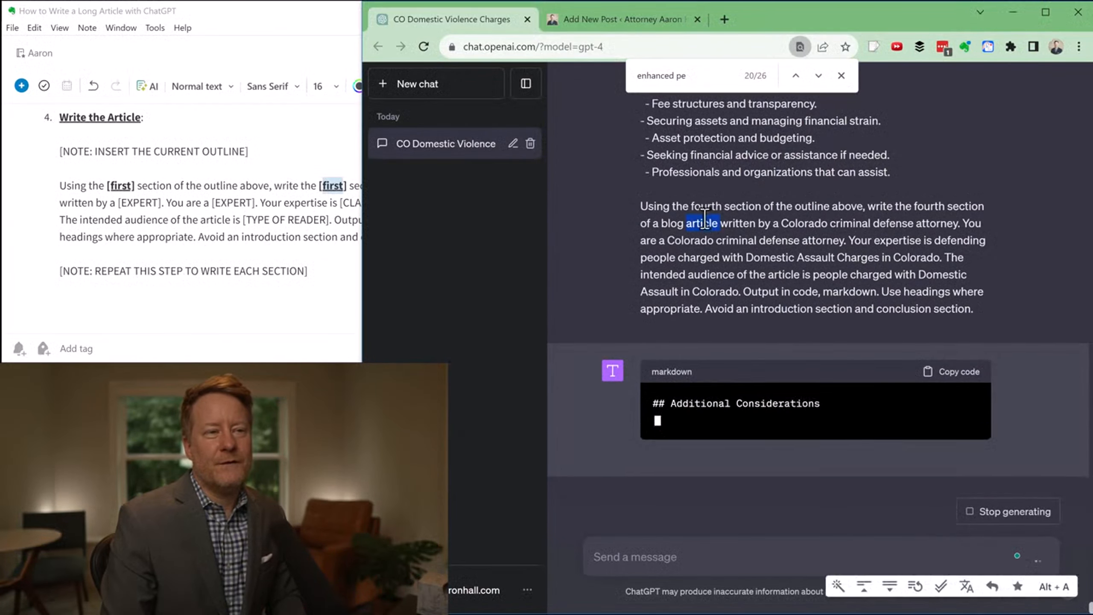
Copy the topic "Domestic Assault Charges in Colorado" from the question that opens the ChatGPT chat.
left_click(627, 17)
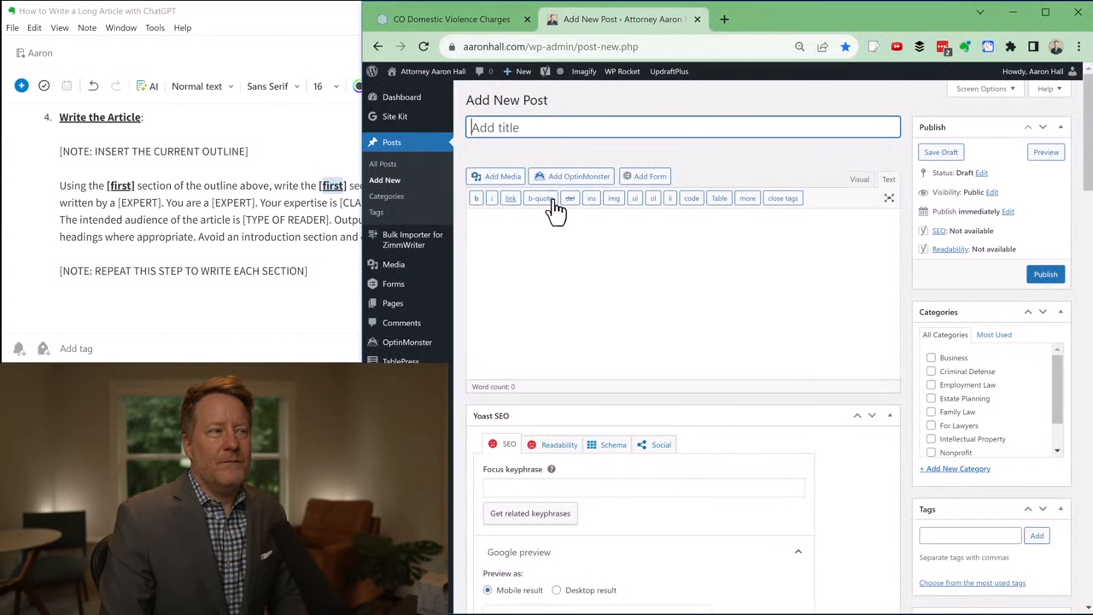
left_click(479, 20)
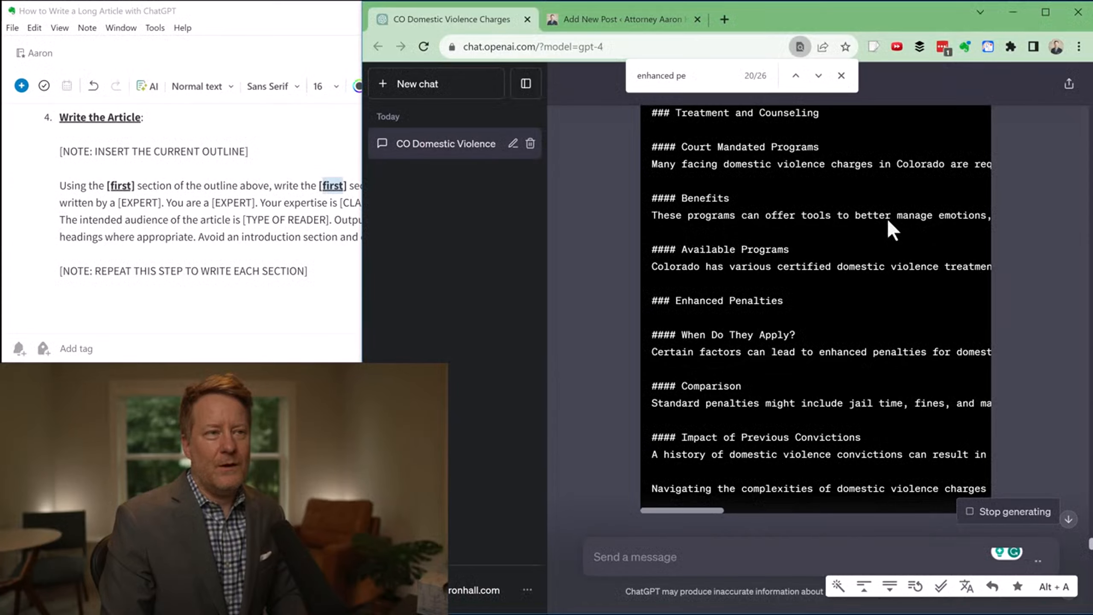
scroll(852, 228, "up", 10)
scroll(851, 231, "up", 10)
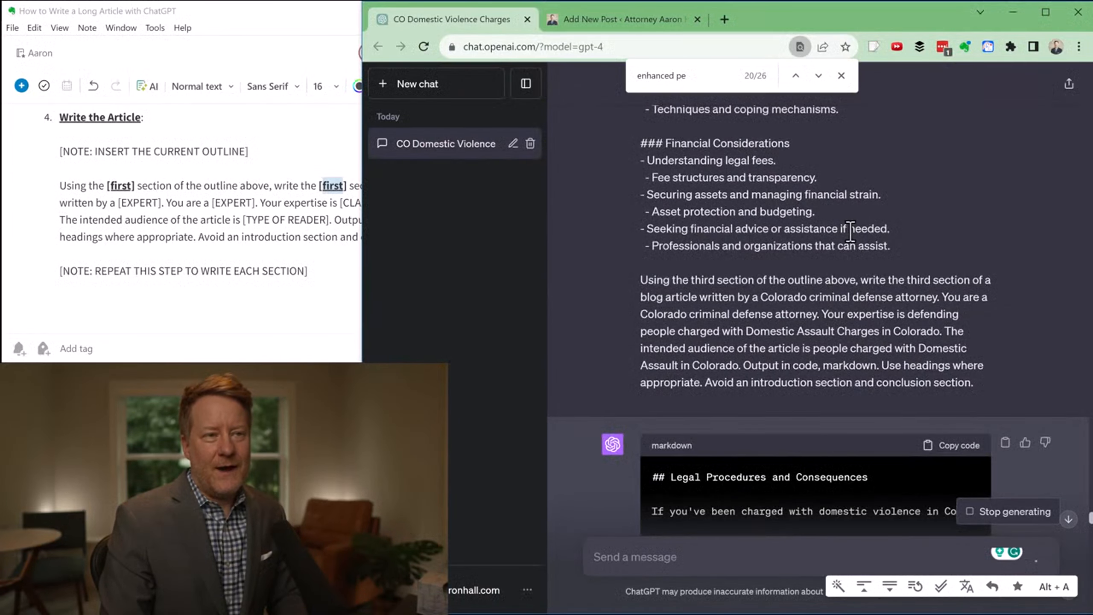
scroll(764, 301, "up", 5)
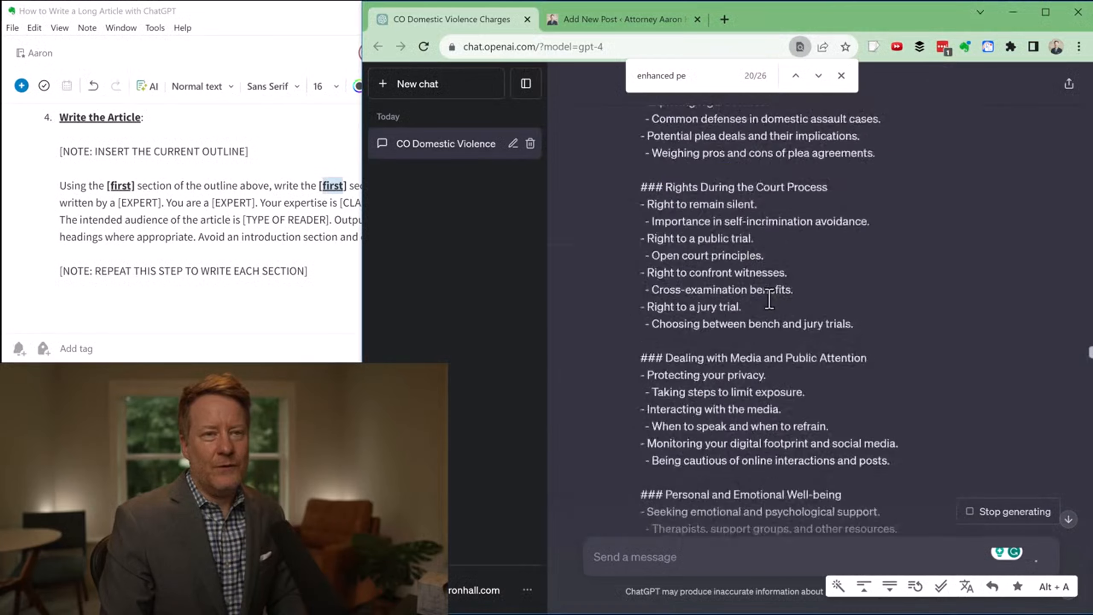
scroll(764, 258, "down", 15)
scroll(760, 248, "up", 10)
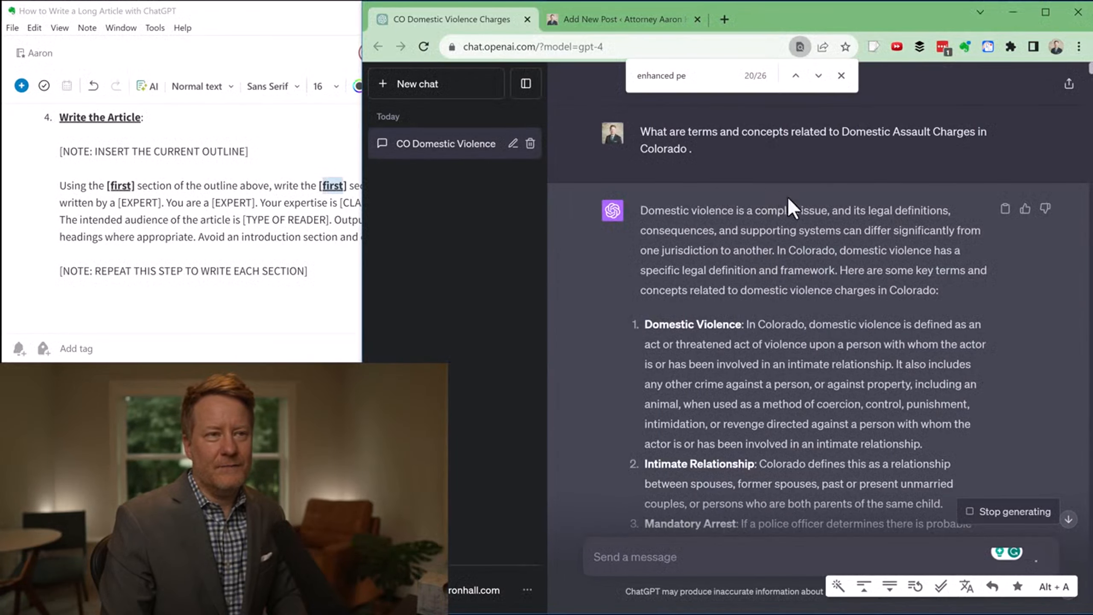
double_click(874, 129)
left_click_drag(876, 130, 682, 149)
key("ctrl+c")
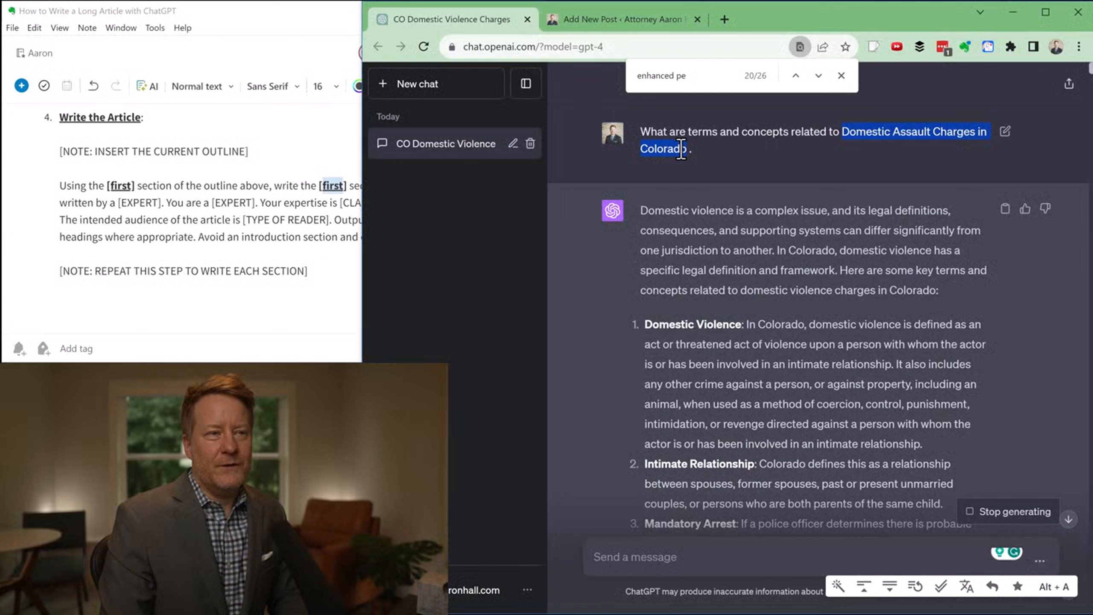
Paste "Domestic Assault Charges in Colorado" as the title of the new WordPress post.
left_click(605, 22)
left_click(576, 125)
key("ctrl+v")
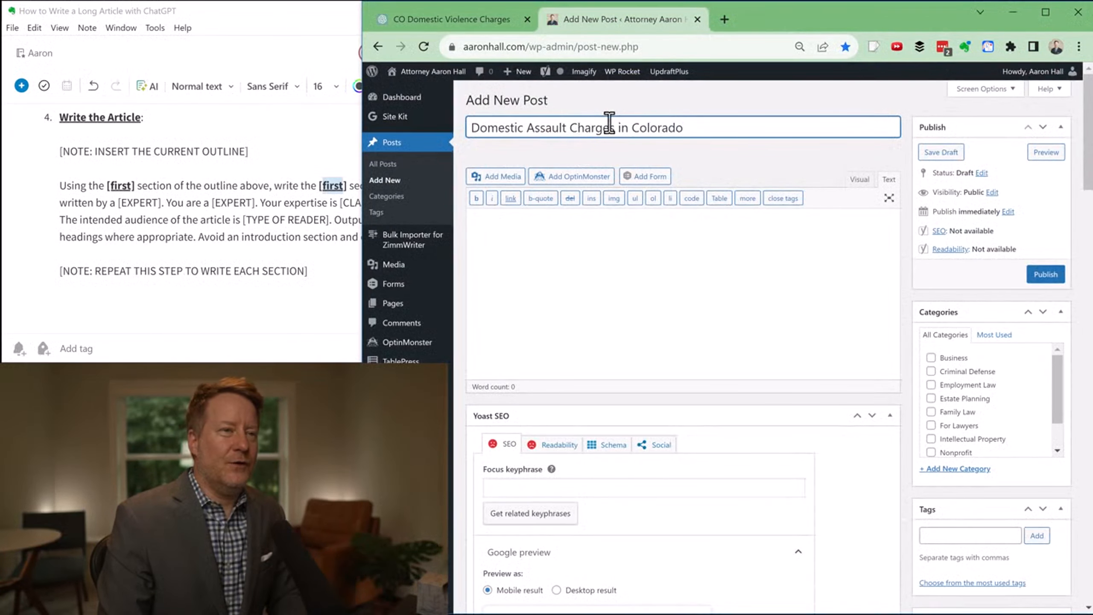
Bring up the blank Notepad++ document and narrow its window so it sits beside the ChatGPT chat without covering it.
key("ctrl+shift+Tab")
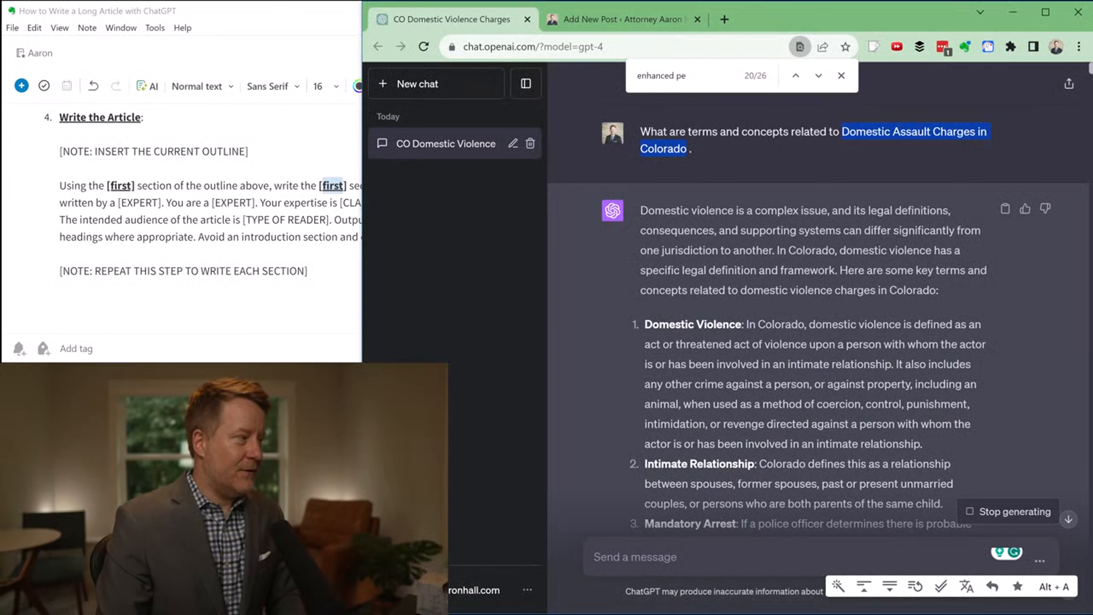
key("alt+Tab")
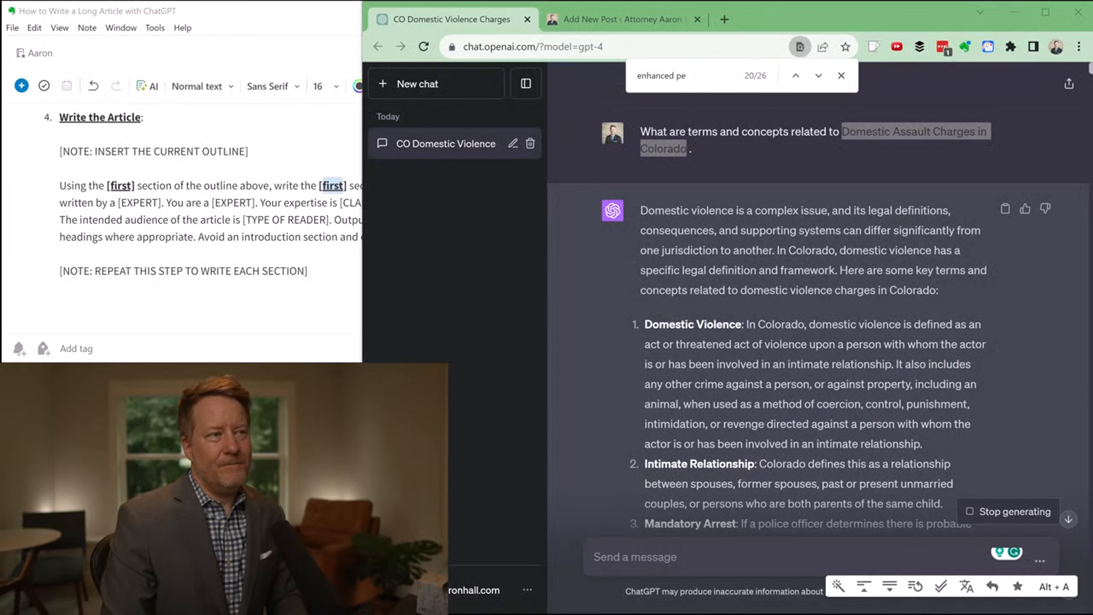
key("alt+Tab")
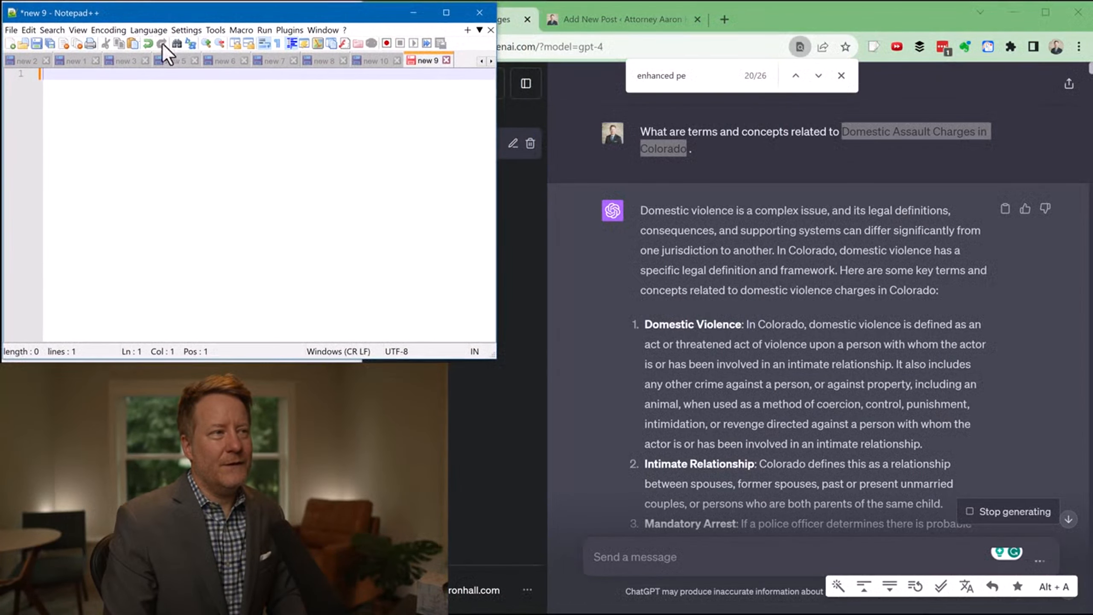
left_click_drag(488, 353, 362, 357)
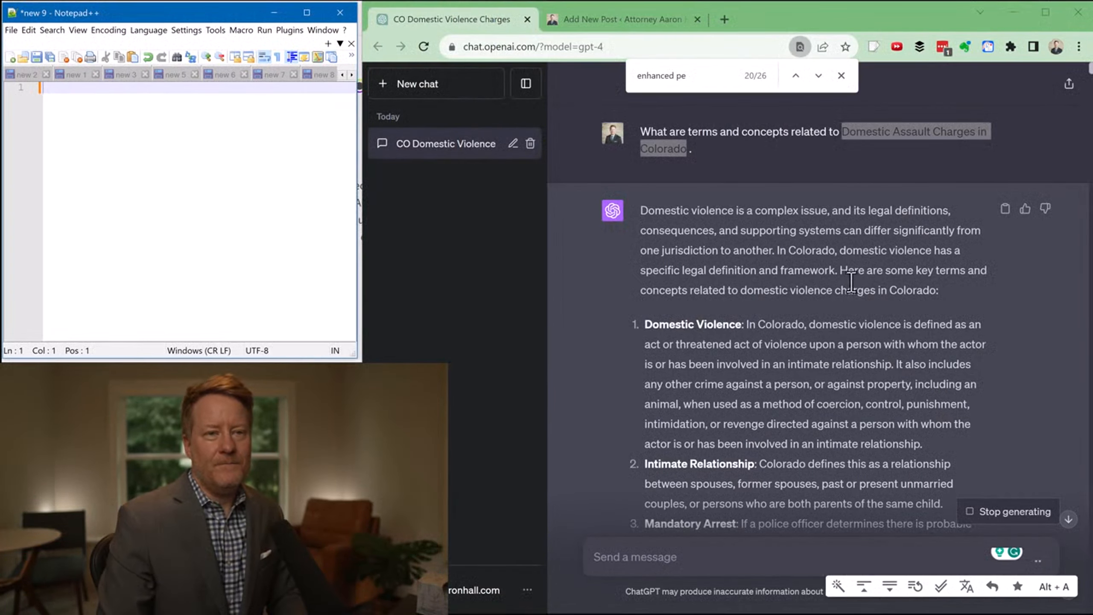
Find the prompt asking for the first article section in the ChatGPT chat and copy its markdown reply, "Understanding Domestic Assault Charges in Colorado".
scroll(941, 278, "down", 15)
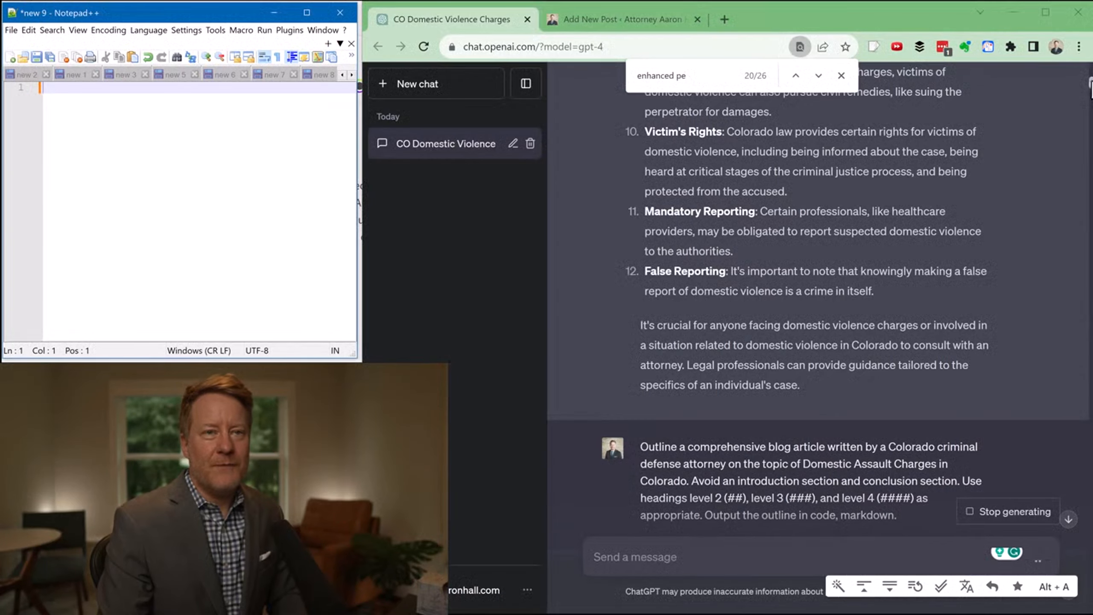
left_click(1069, 519)
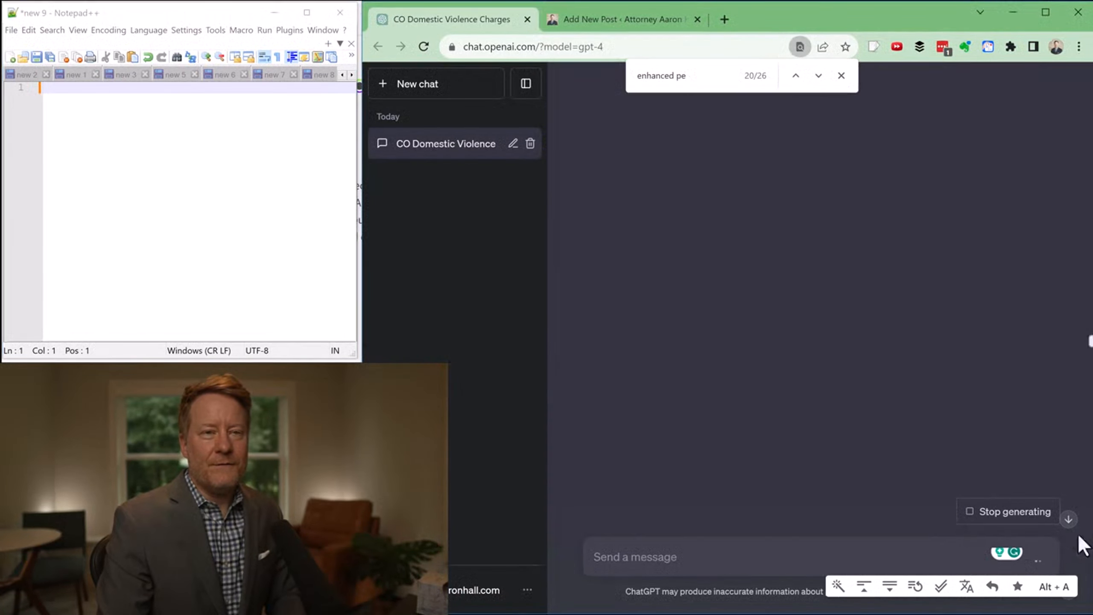
scroll(1076, 517, "up", 15)
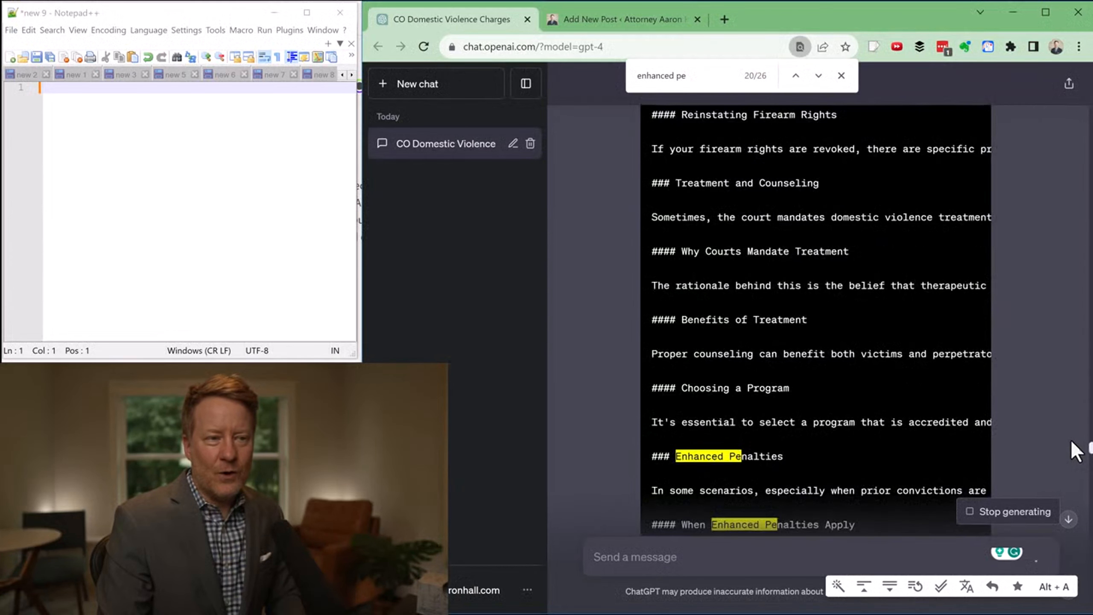
scroll(1075, 450, "up", 10)
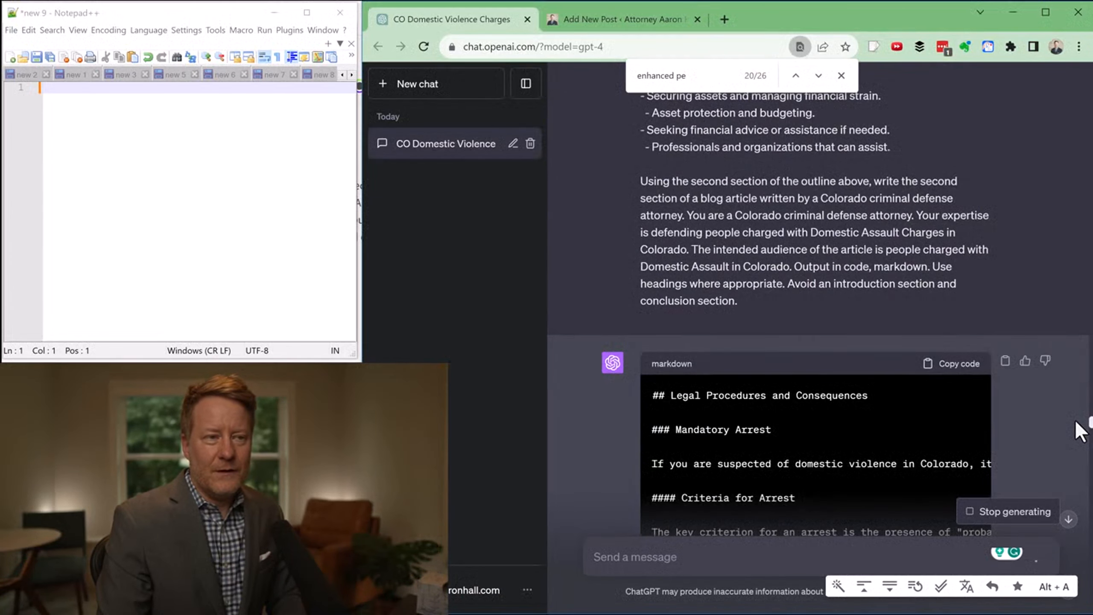
left_click_drag(674, 181, 744, 177)
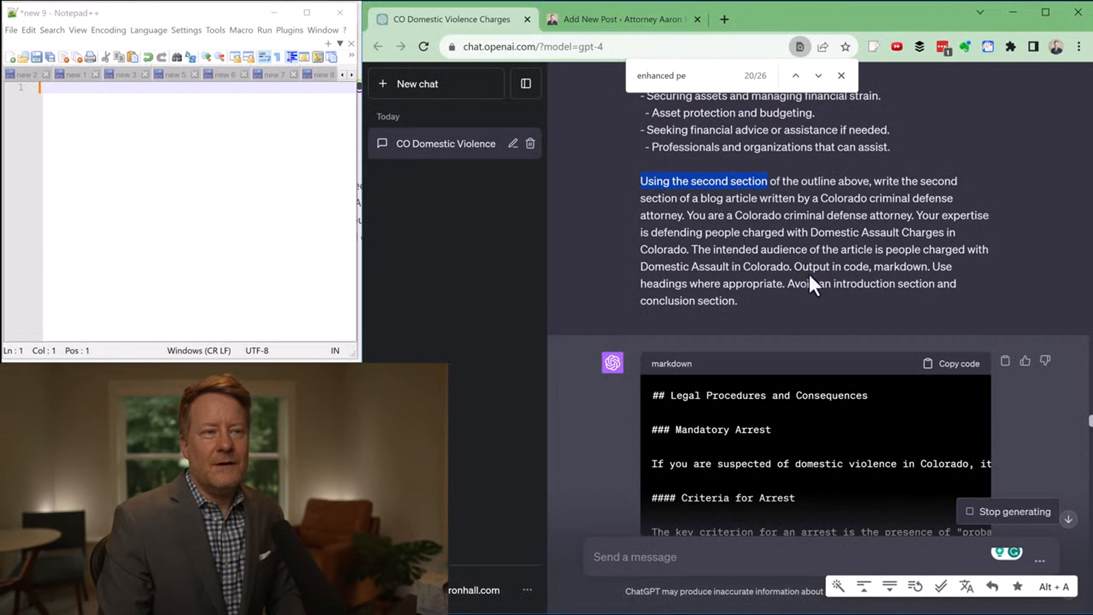
scroll(805, 271, "up", 10)
scroll(802, 273, "up", 20)
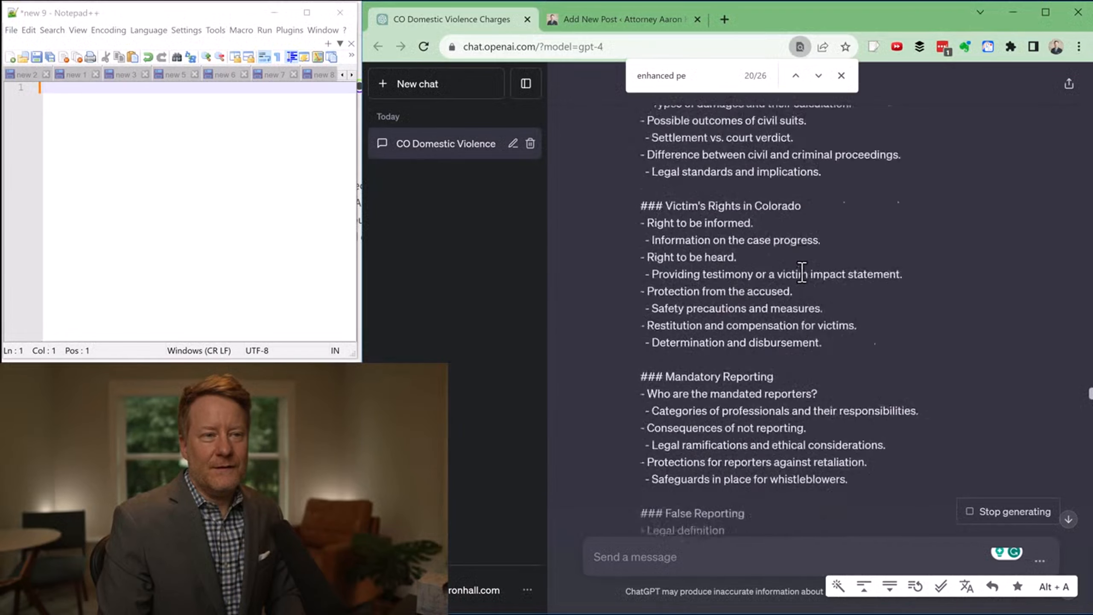
scroll(802, 272, "up", 15)
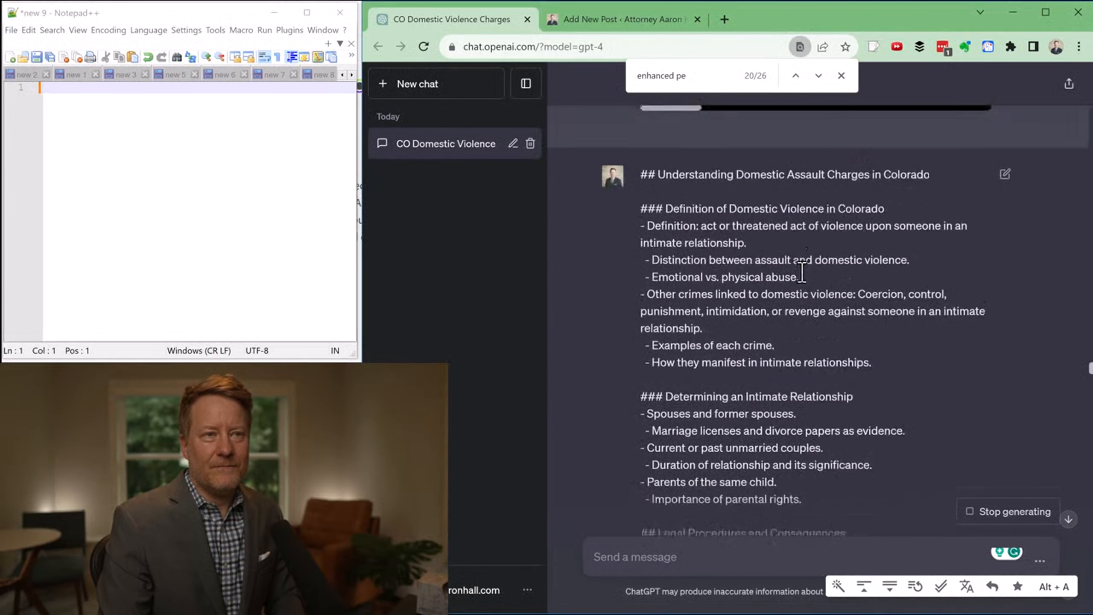
left_click(841, 76)
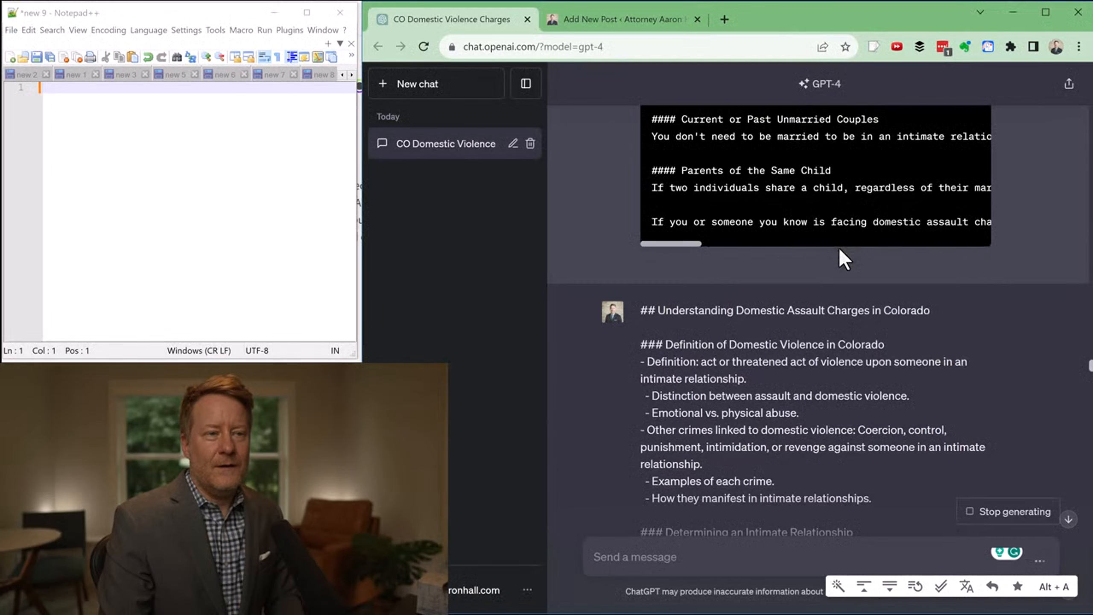
scroll(839, 248, "up", 5)
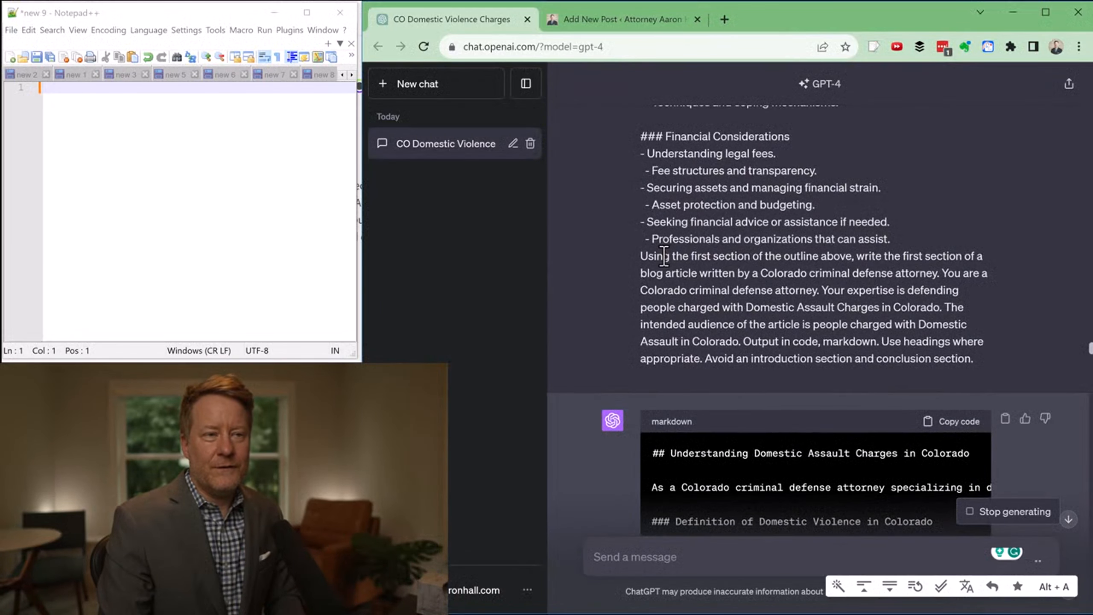
left_click_drag(641, 256, 670, 280)
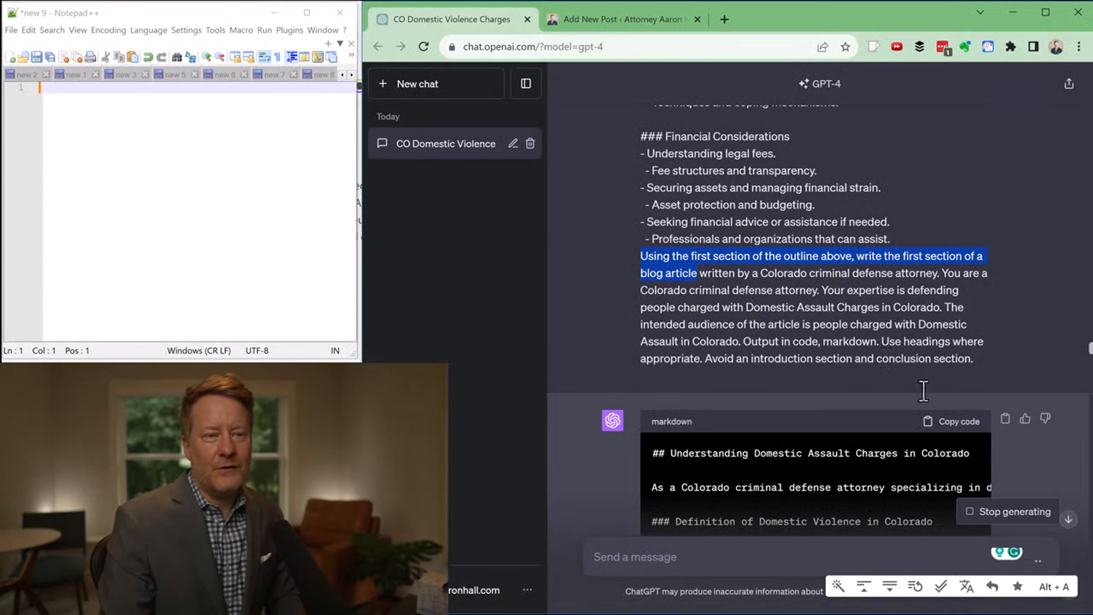
left_click(955, 423)
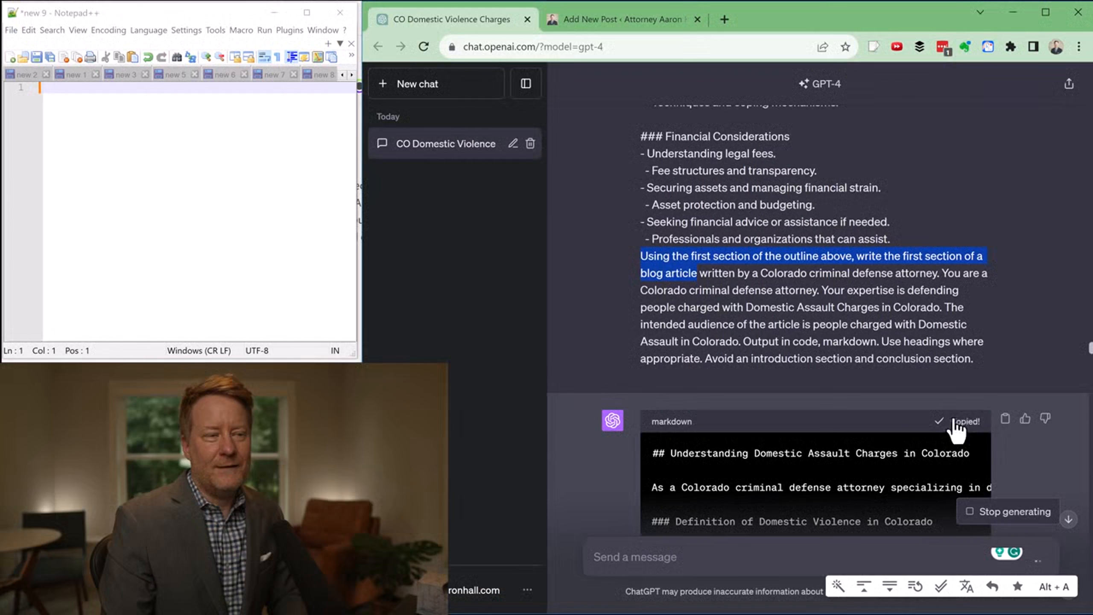
Paste the first section into the blank Notepad++ document and add a new line at its end.
left_click(285, 227)
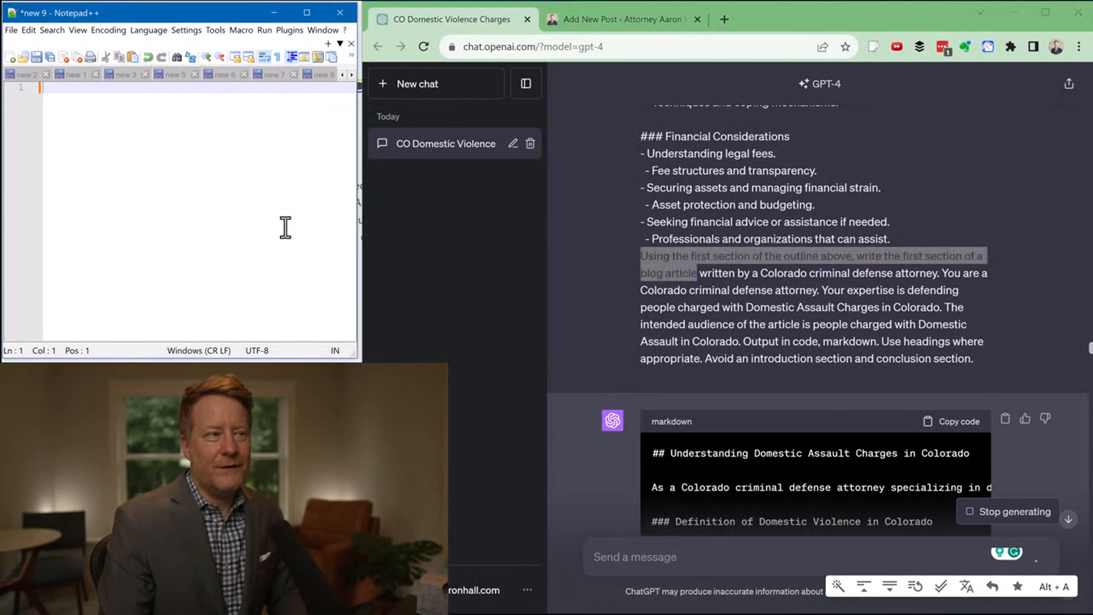
key("ctrl+v")
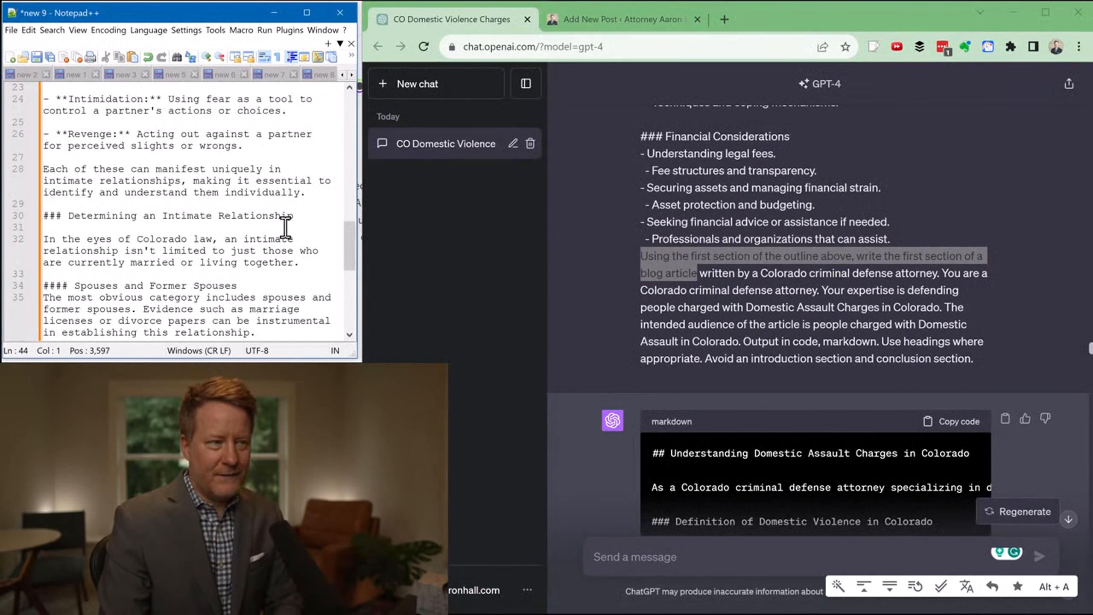
left_click(300, 324)
scroll(298, 321, "down", 6)
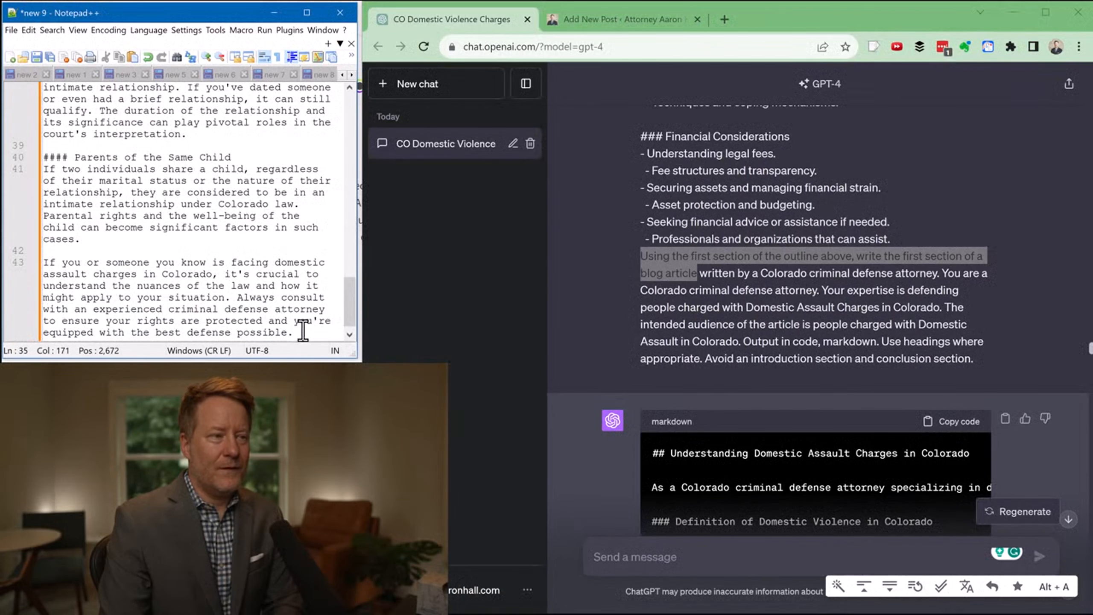
left_click(303, 330)
key("ctrl+End")
key("Return")
Copy the second section's markdown reply, "Legal Procedures and Consequences", from the ChatGPT chat and append it to the Notepad++ document.
scroll(754, 415, "down", 3)
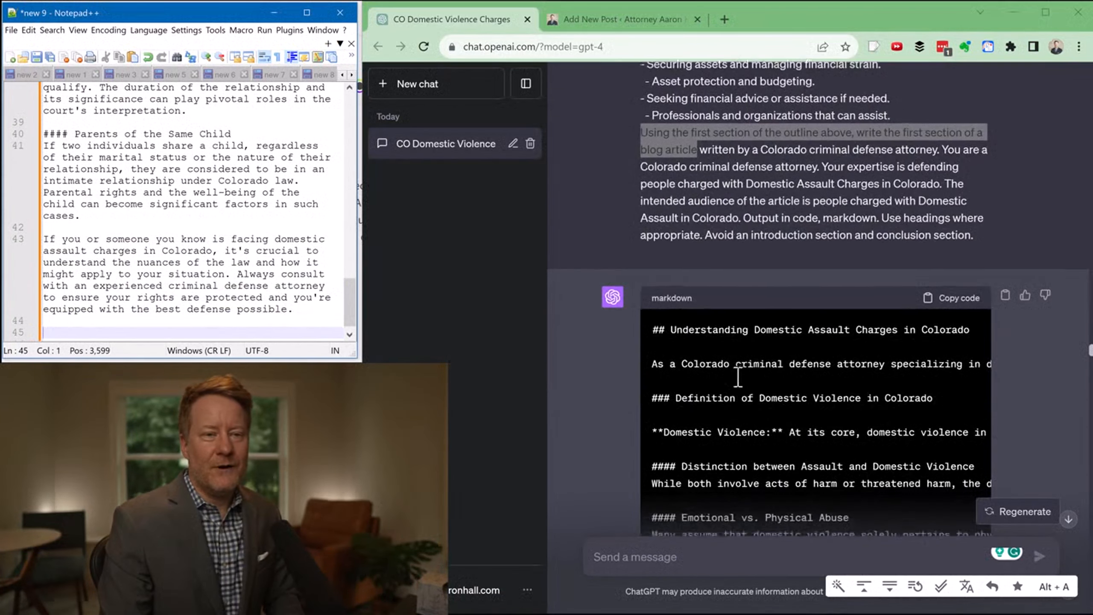
scroll(738, 377, "down", 20)
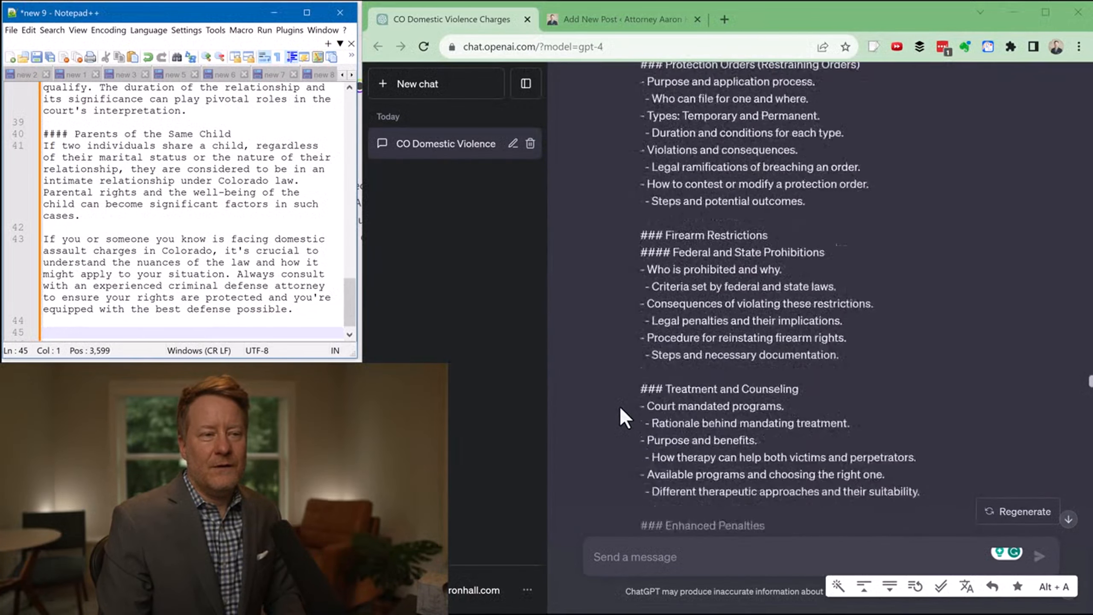
scroll(621, 410, "down", 20)
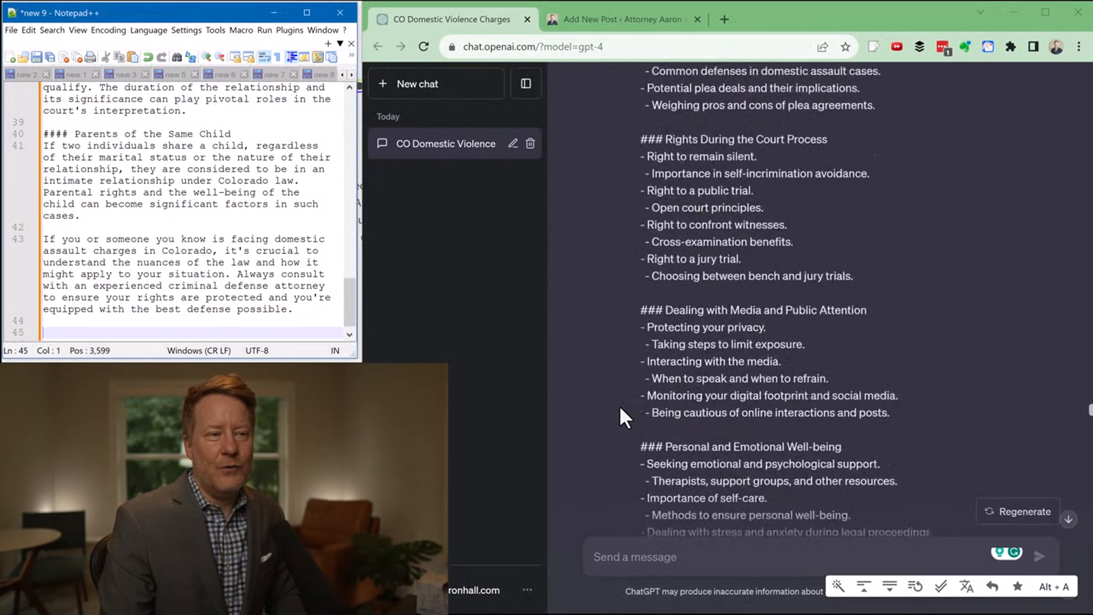
scroll(621, 408, "down", 10)
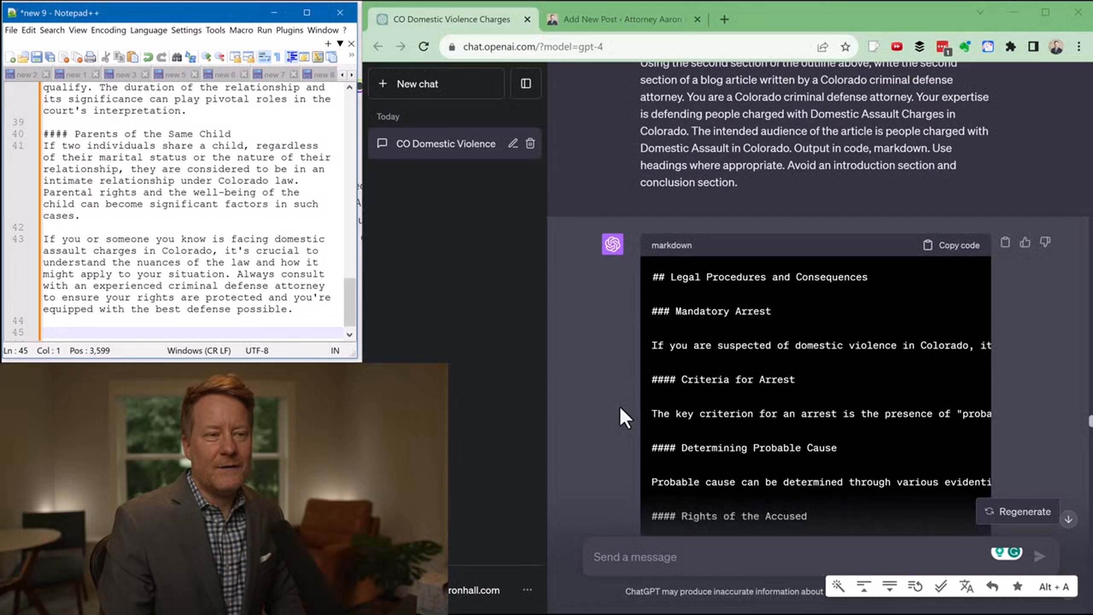
left_click(953, 259)
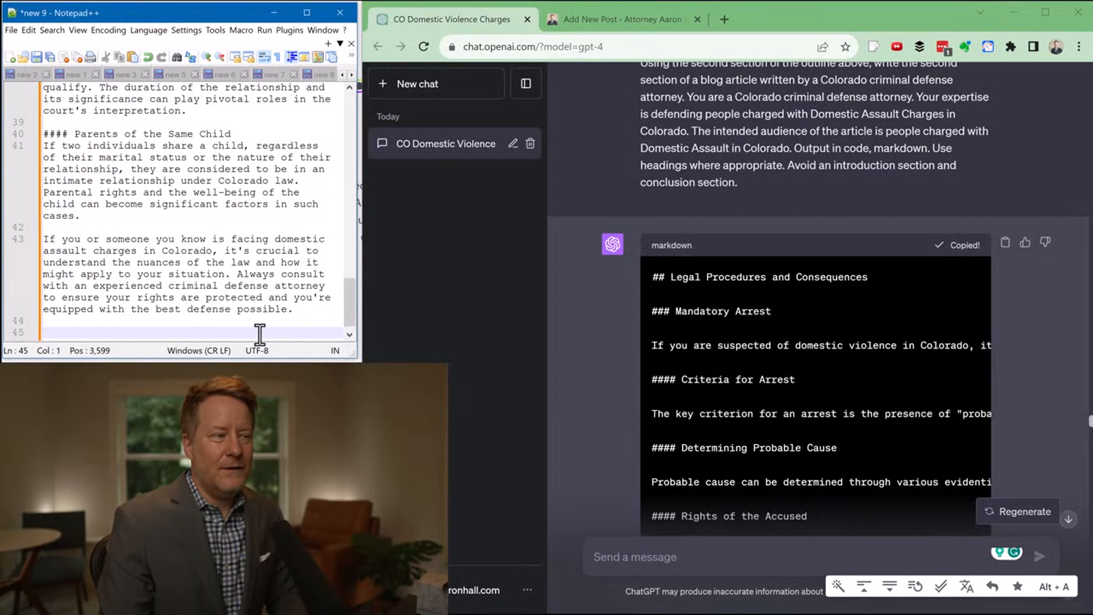
key("ctrl+v")
scroll(219, 336, "down", 7)
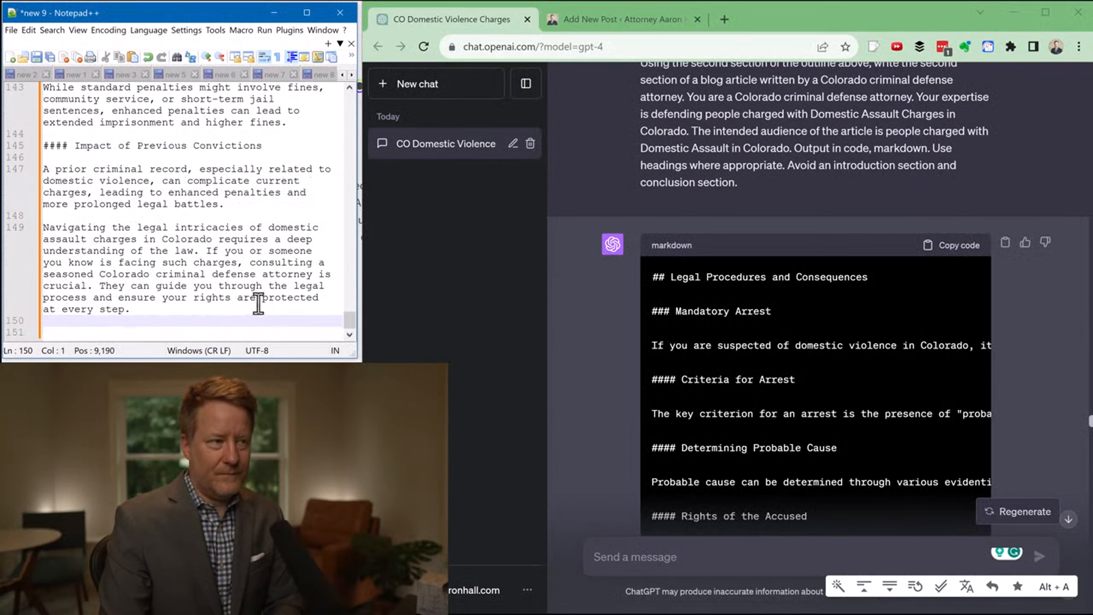
left_click(215, 332)
Find the prompt for the third section in the ChatGPT chat, copy its markdown reply and append it to the Notepad++ document.
scroll(685, 383, "down", 20)
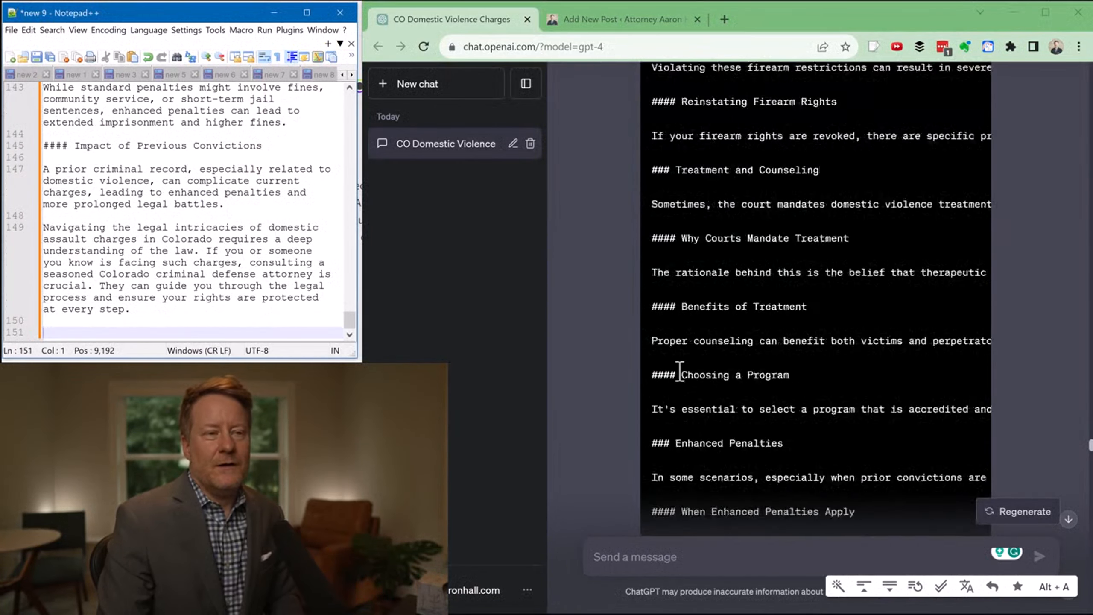
scroll(679, 371, "up", 20)
scroll(679, 255, "down", 3)
scroll(678, 255, "up", 6)
scroll(676, 256, "down", 9)
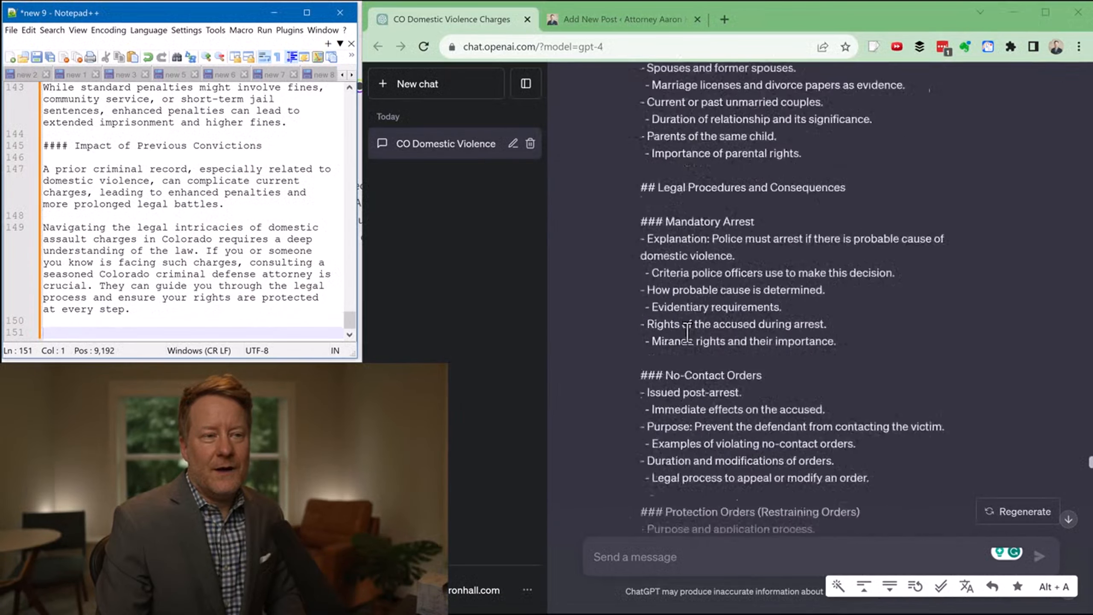
scroll(688, 332, "down", 20)
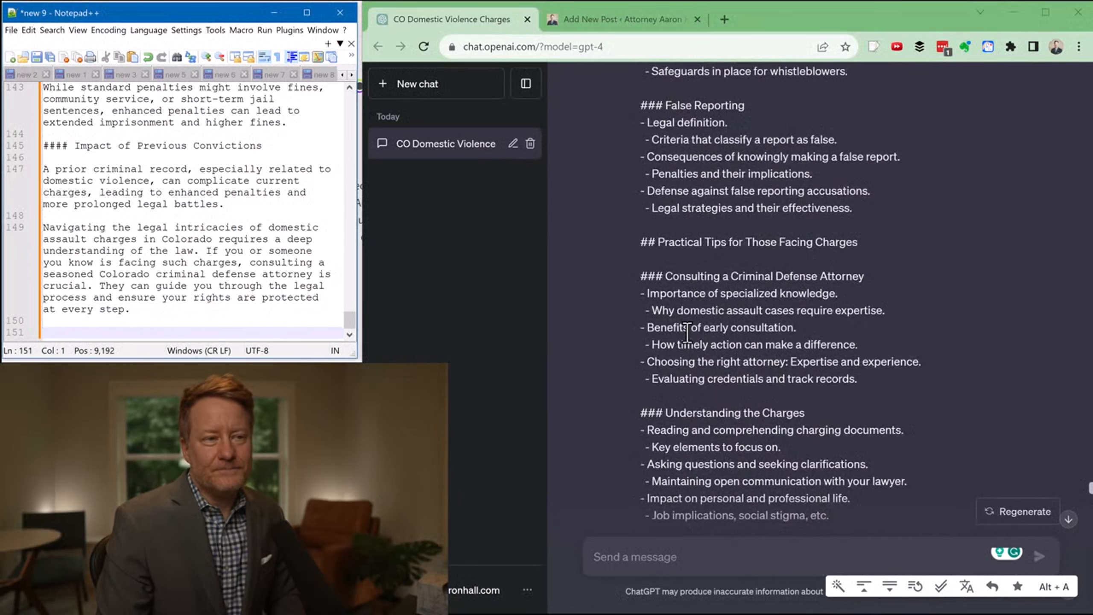
scroll(687, 333, "down", 20)
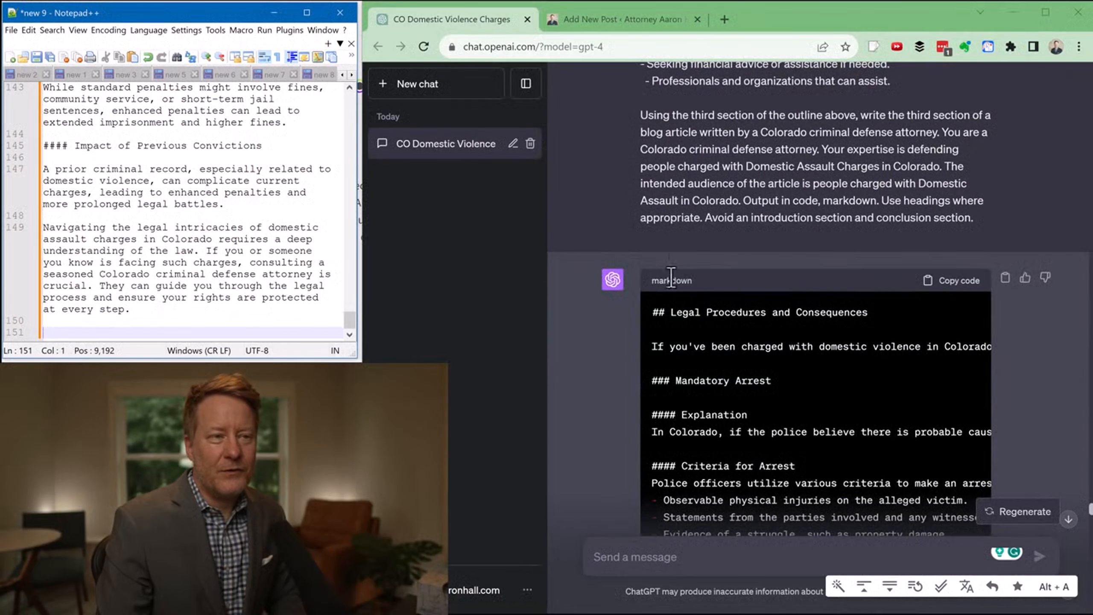
left_click_drag(692, 115, 754, 116)
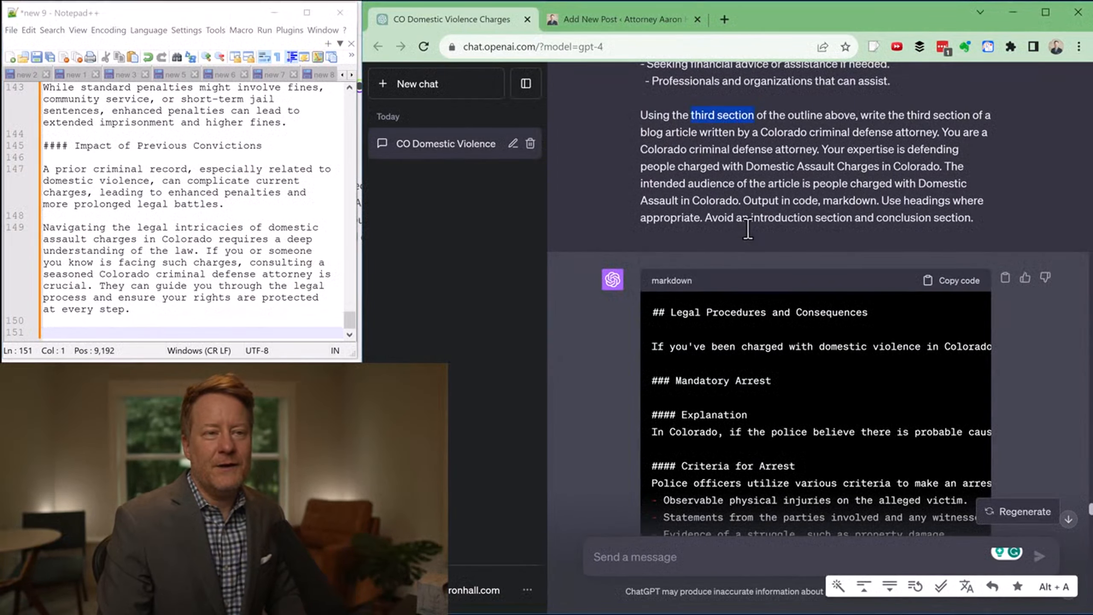
left_click(214, 327)
key("ctrl+v")
Copy the fourth reply, "Additional Considerations", from the ChatGPT chat and append it on a new line at the end of the Notepad++ document.
scroll(559, 394, "down", 20)
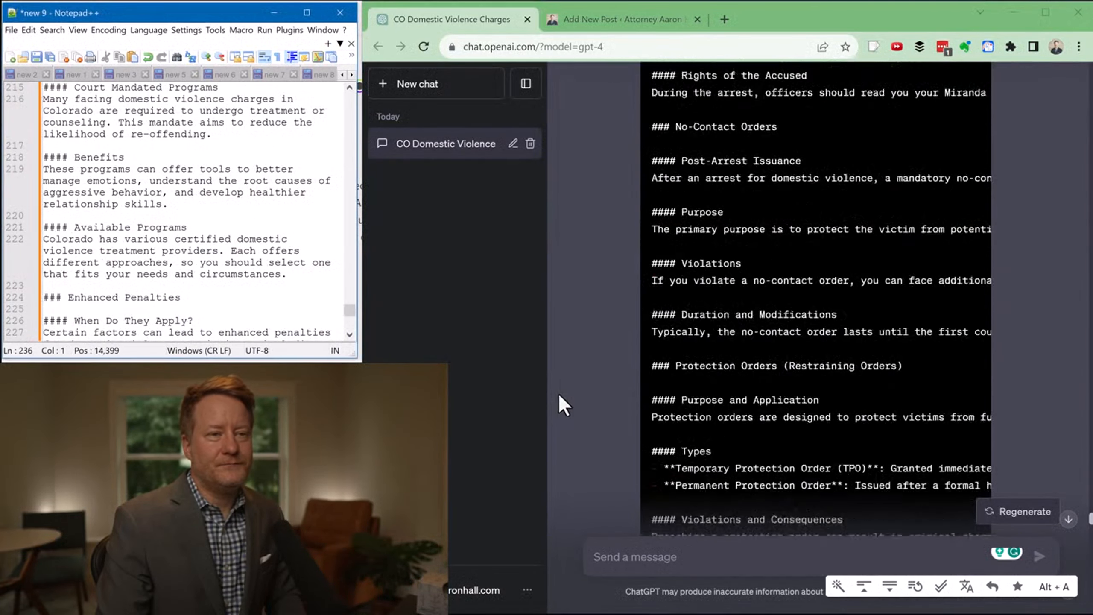
scroll(562, 400, "down", 20)
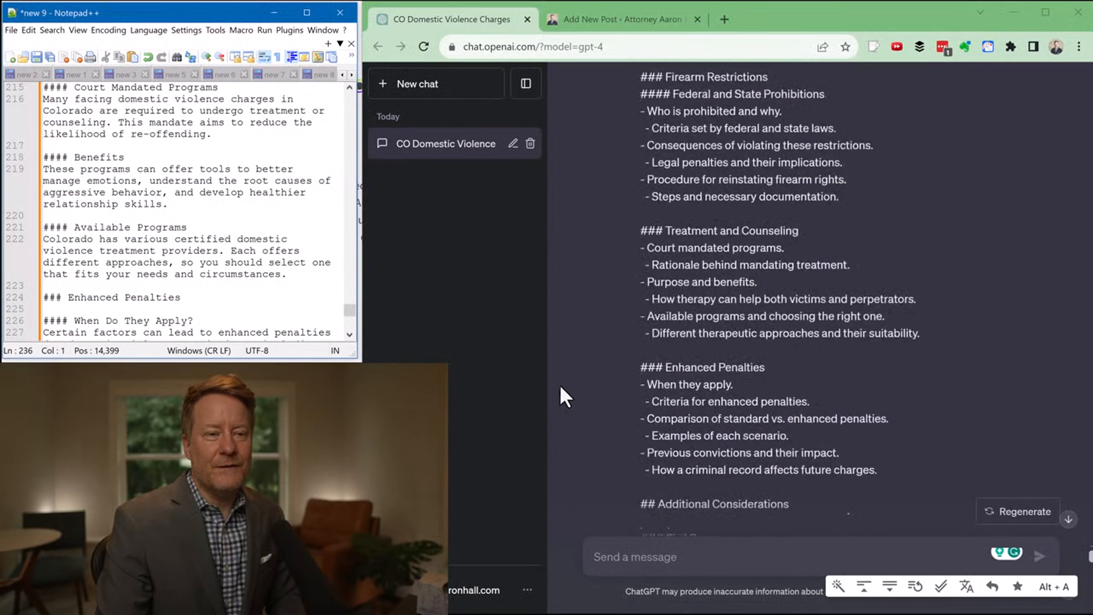
scroll(570, 374, "down", 20)
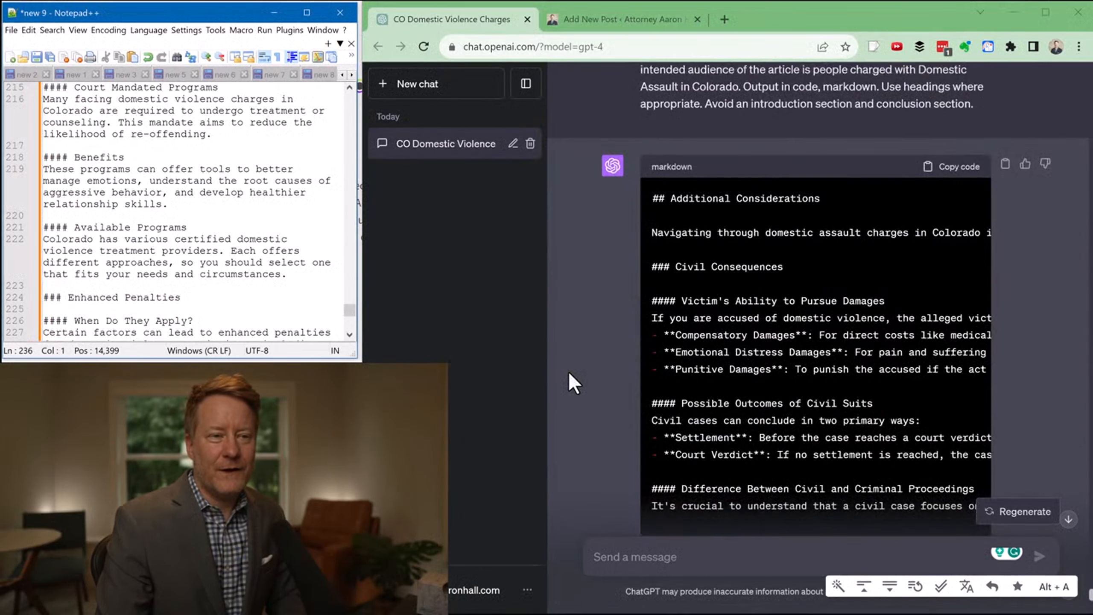
scroll(570, 373, "up", 10)
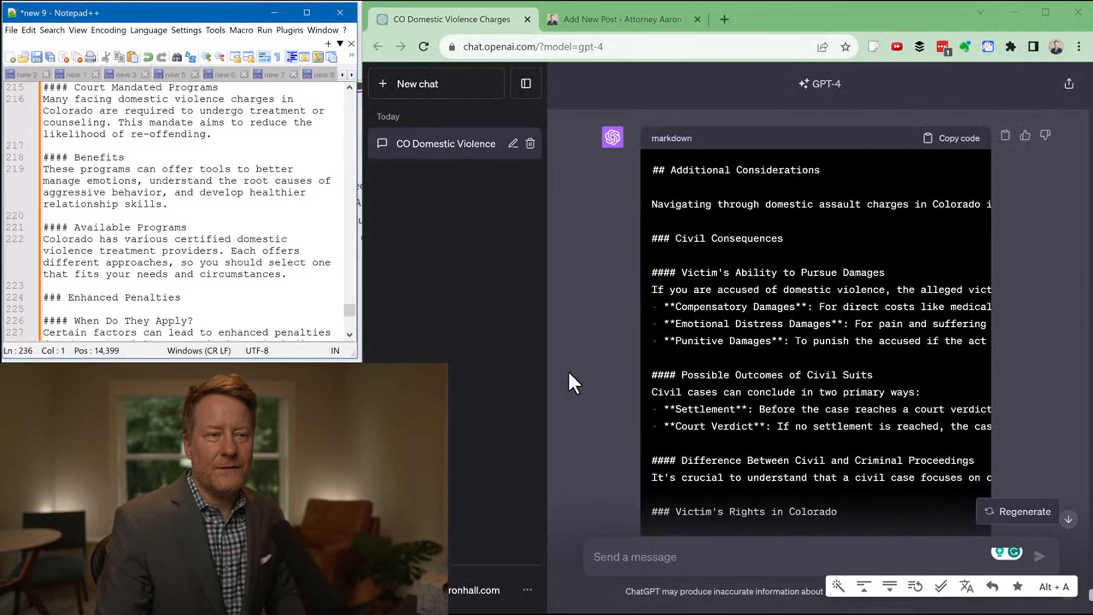
left_click(956, 142)
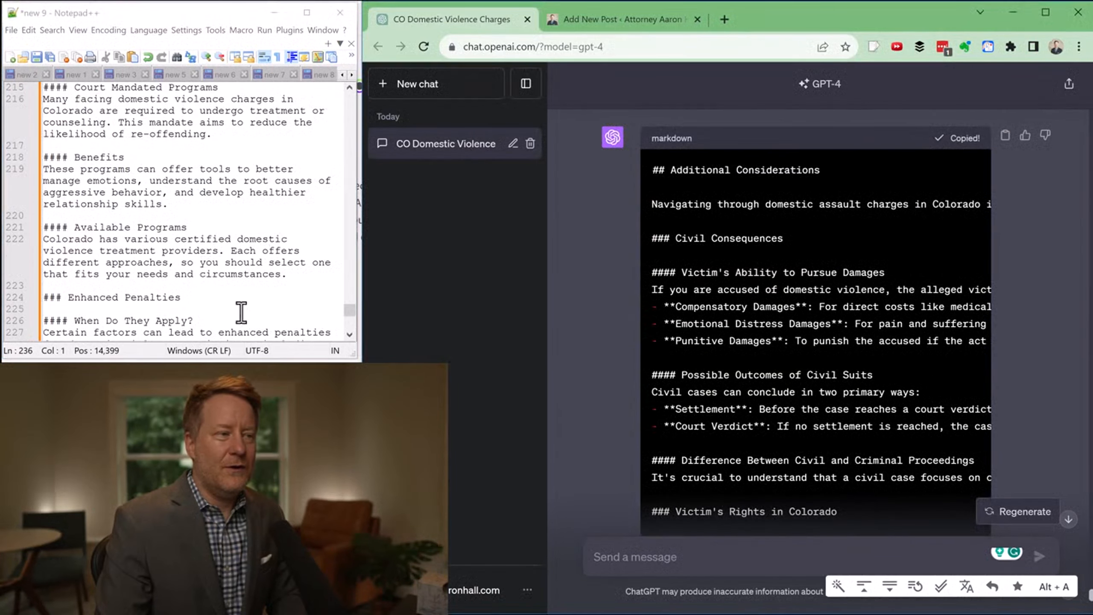
scroll(241, 310, "down", 8)
key("Return")
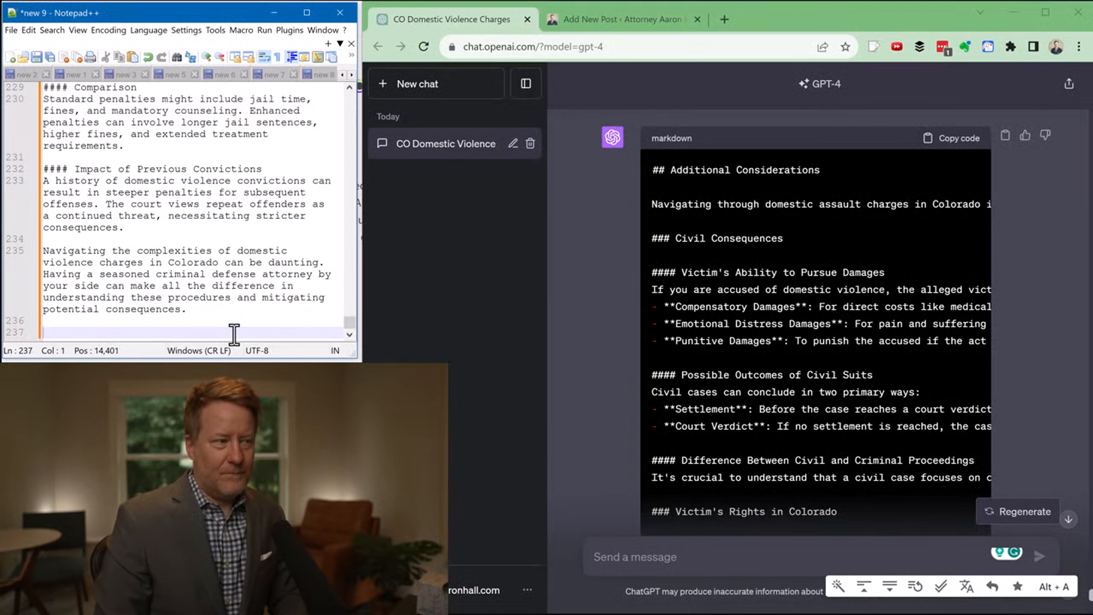
key("ctrl+v")
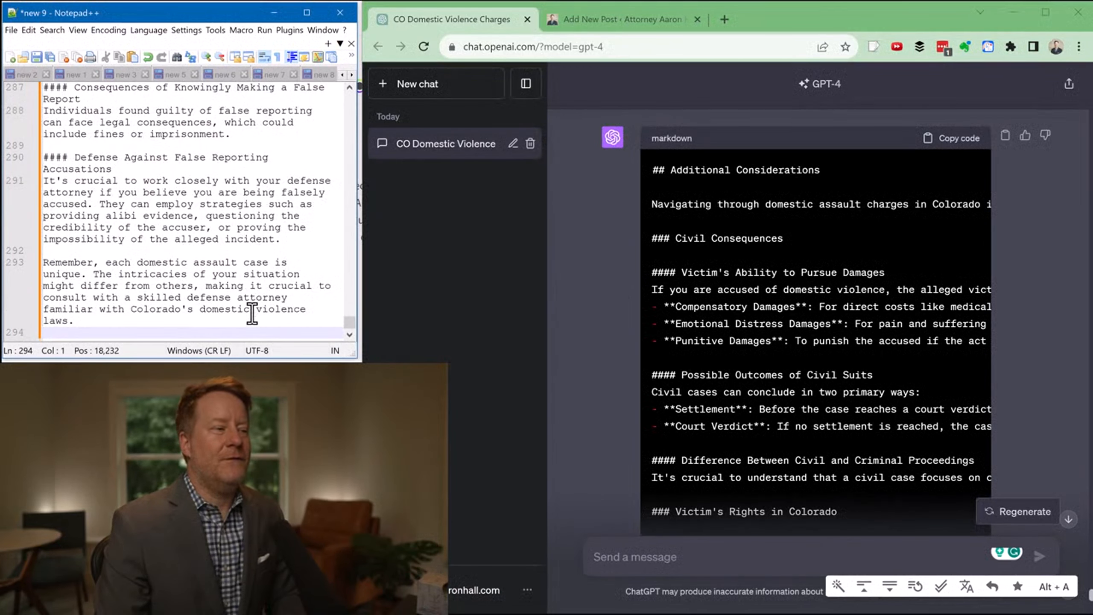
Select the whole assembled article in Notepad++ and open wordcounter.net in a new browser tab.
key("ctrl+a")
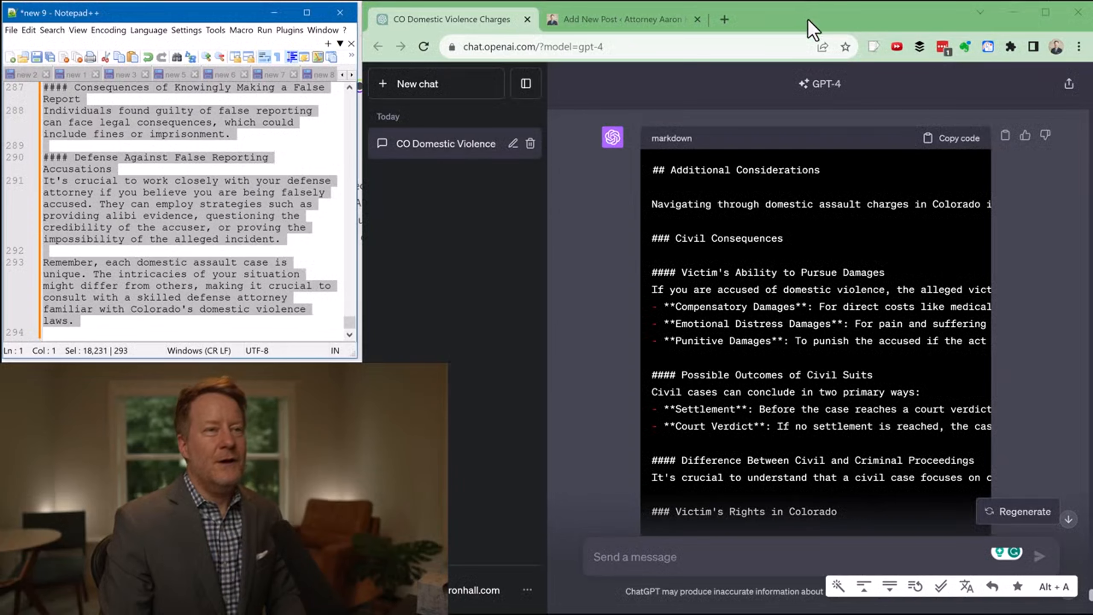
left_click(799, 19)
key("ctrl+t")
type("wor")
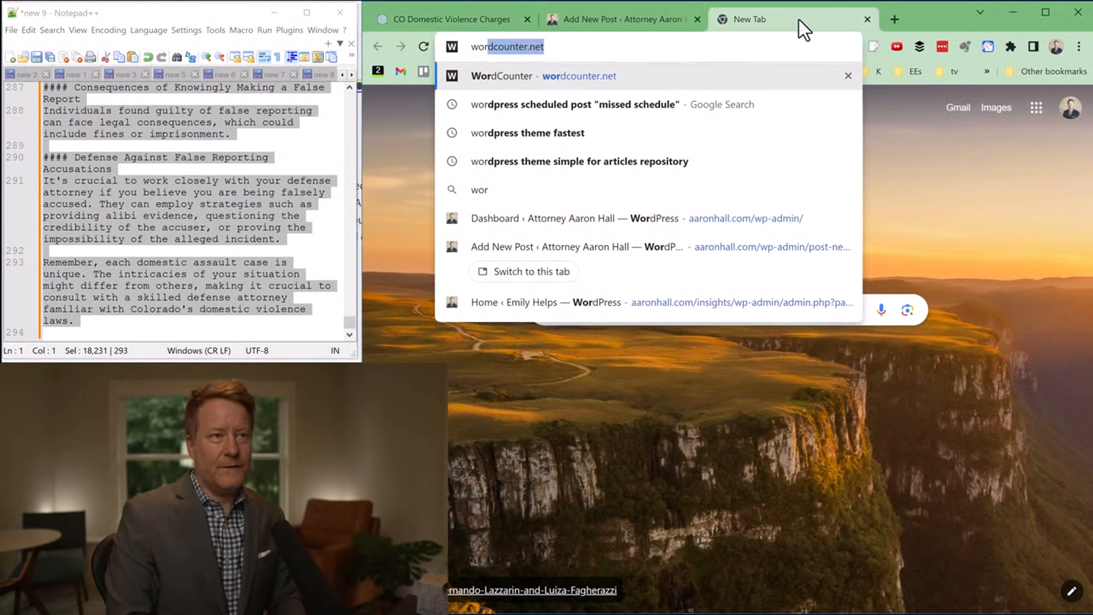
key("Return")
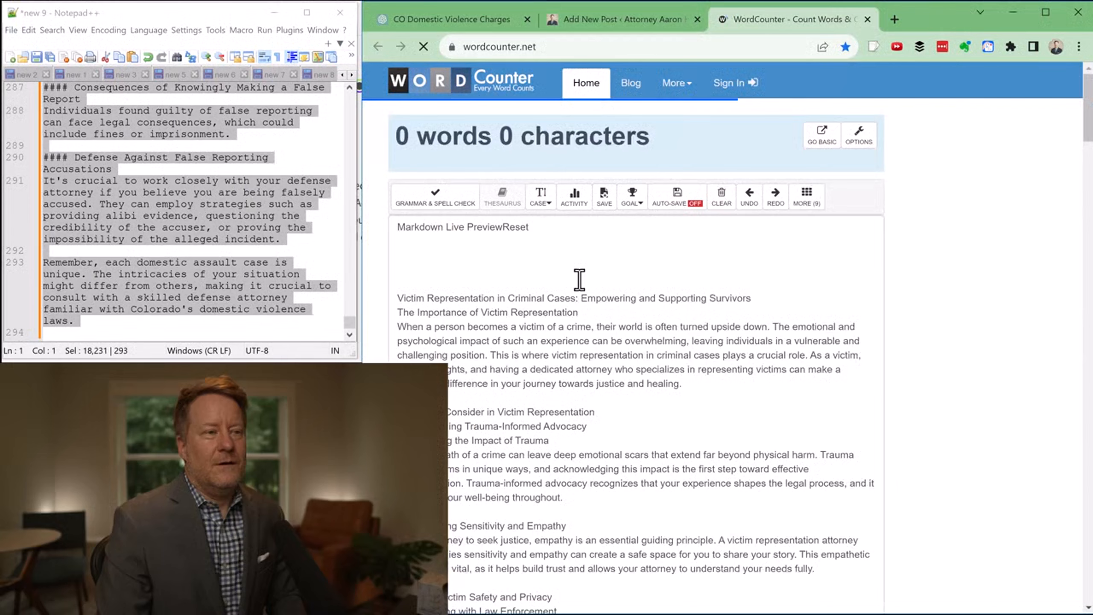
Paste the copied article over the old text in WordCounter, check its word count and close the WordCounter tab.
key("ctrl+v")
scroll(723, 270, "up", 10)
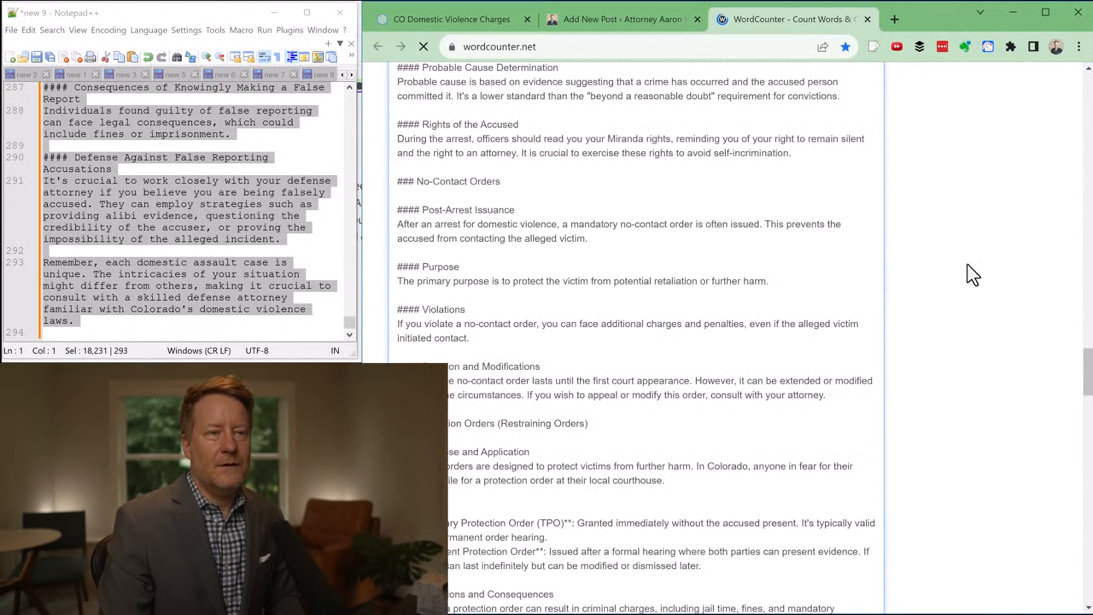
scroll(749, 276, "up", 15)
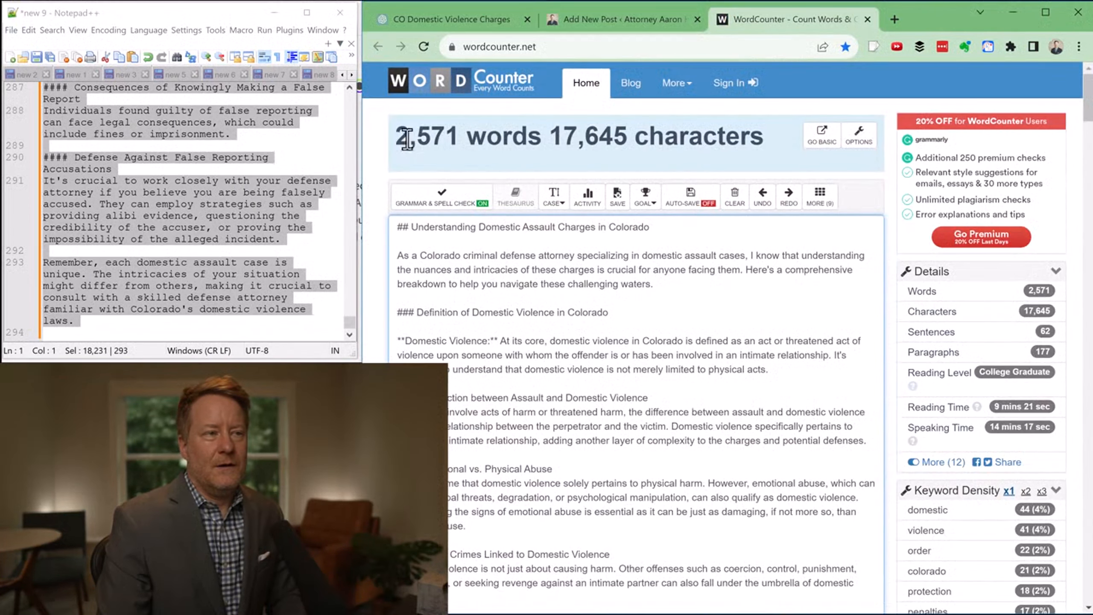
double_click(419, 133)
left_click(444, 136)
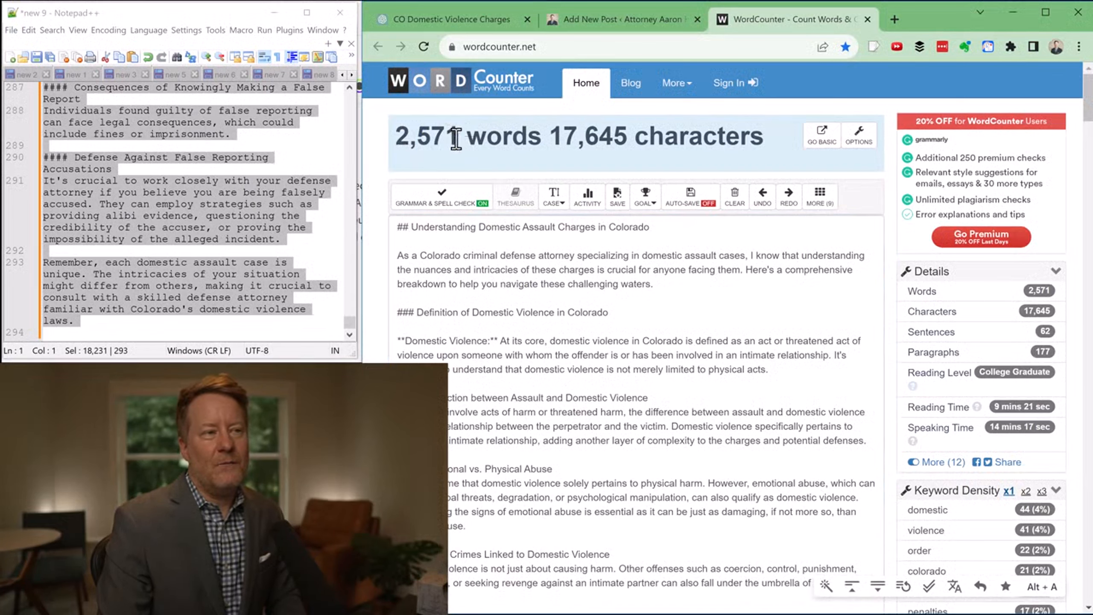
left_click(407, 233)
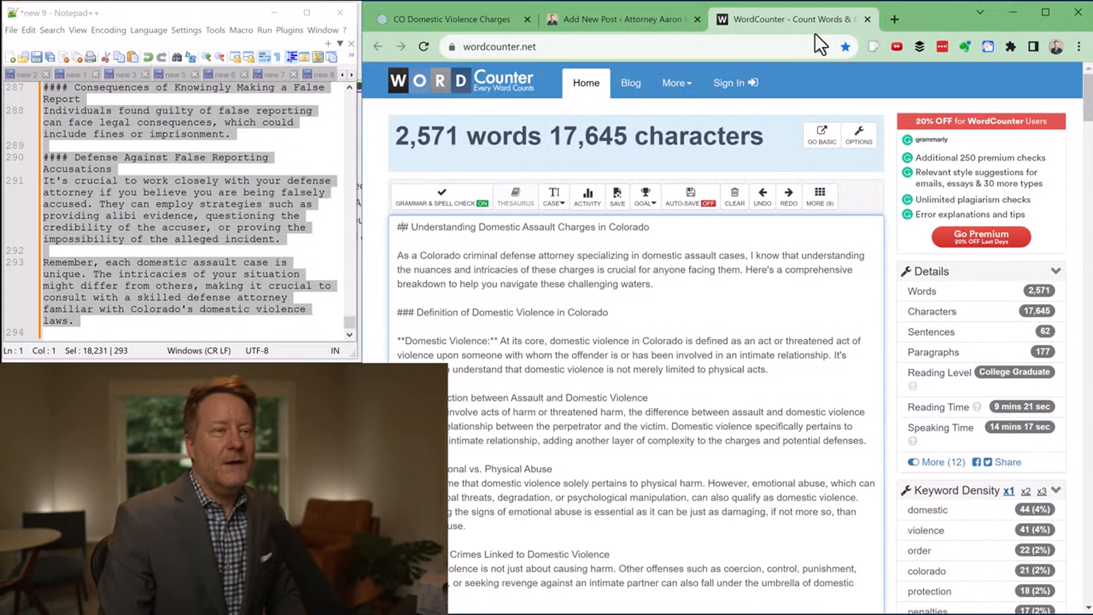
middle_click(819, 22)
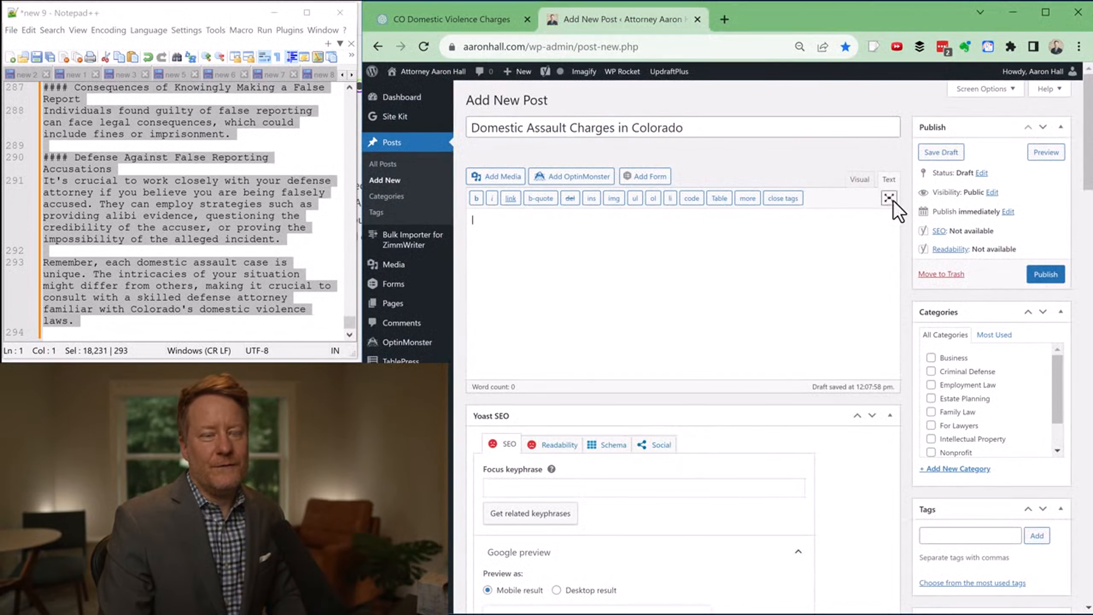
scroll(915, 542, "down", 3)
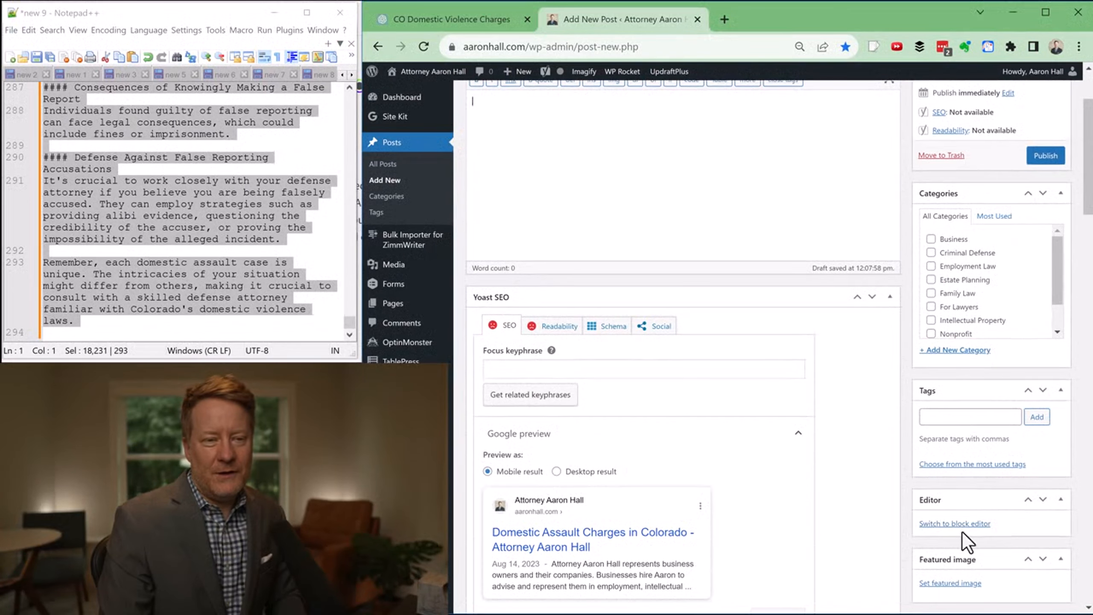
left_click(974, 524)
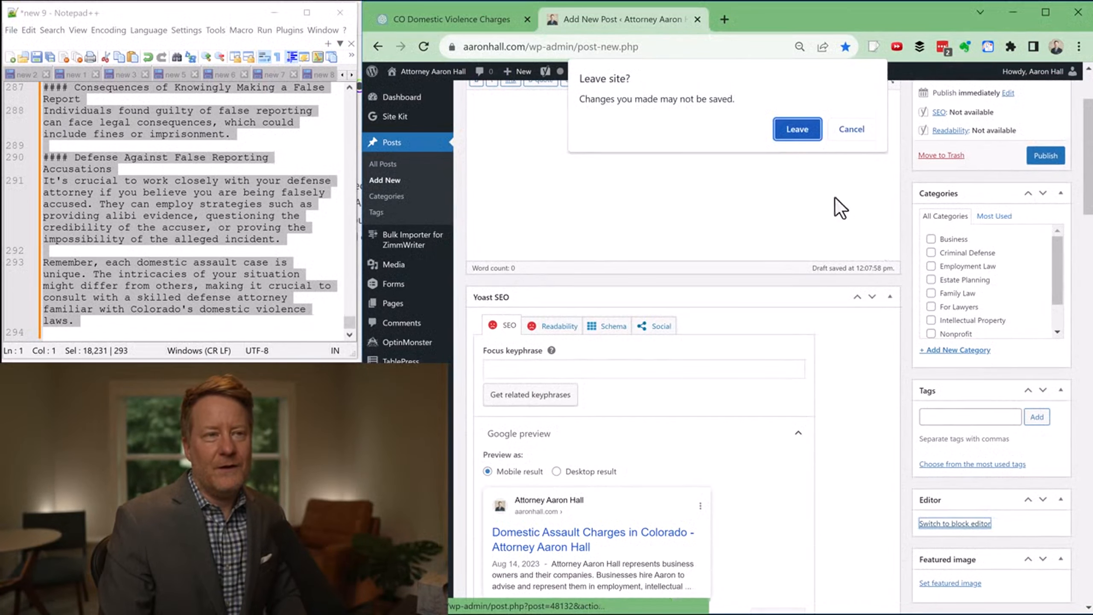
left_click(813, 132)
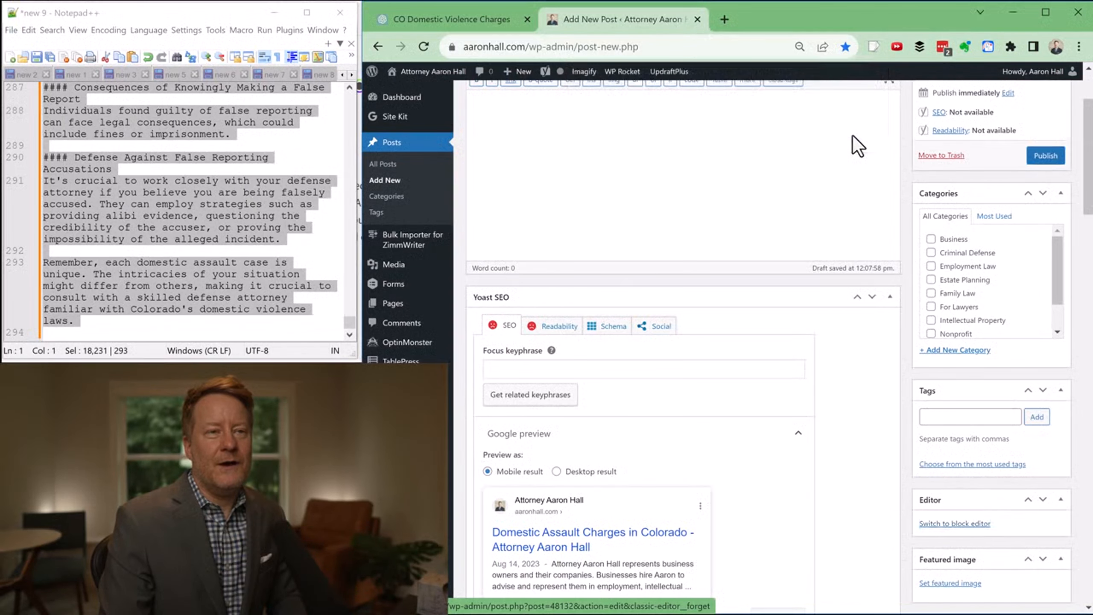
Save the "Domestic Assault Charges in Colorado" post as a draft and switch it to the block editor.
scroll(951, 274, "up", 3)
left_click(934, 152)
scroll(954, 447, "down", 1)
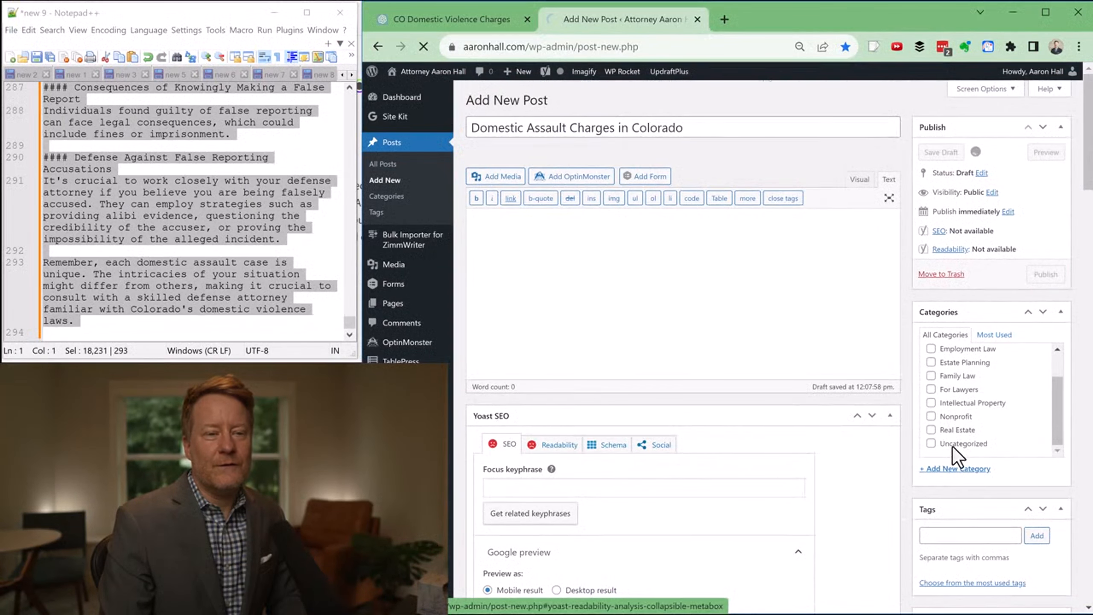
scroll(953, 447, "down", 5)
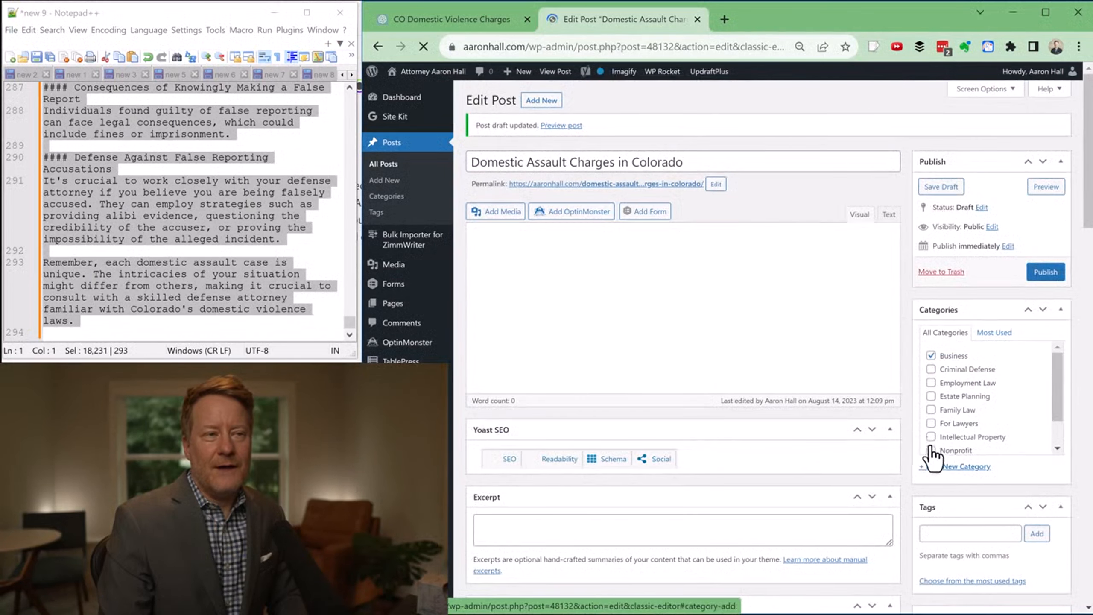
scroll(926, 474, "down", 5)
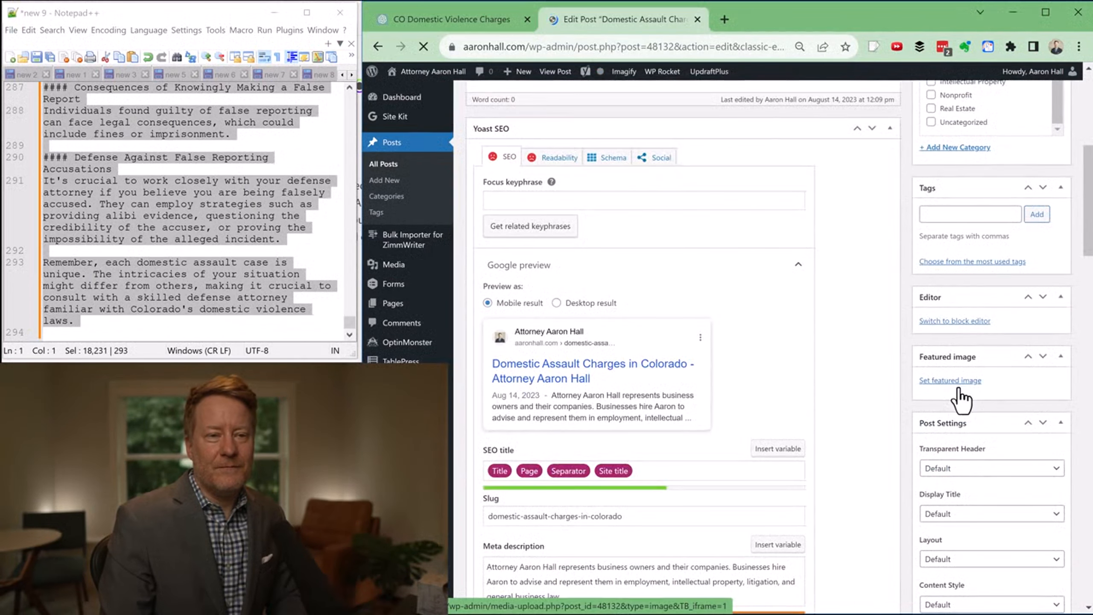
left_click(953, 320)
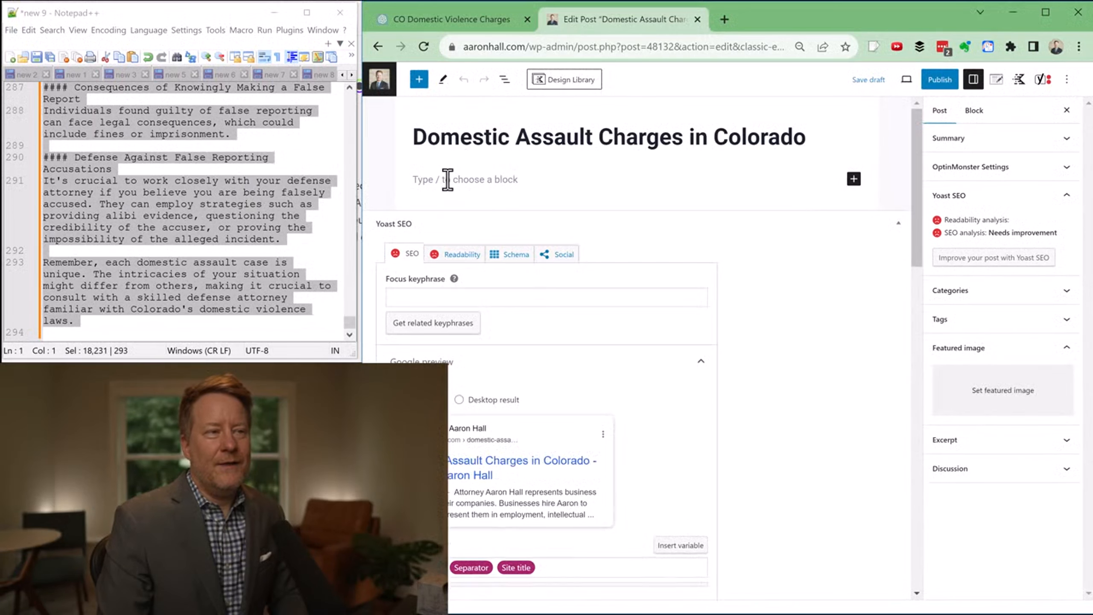
Copy the whole article from the Notepad++ document and paste it into the empty first block below the WordPress post title.
left_click(424, 182)
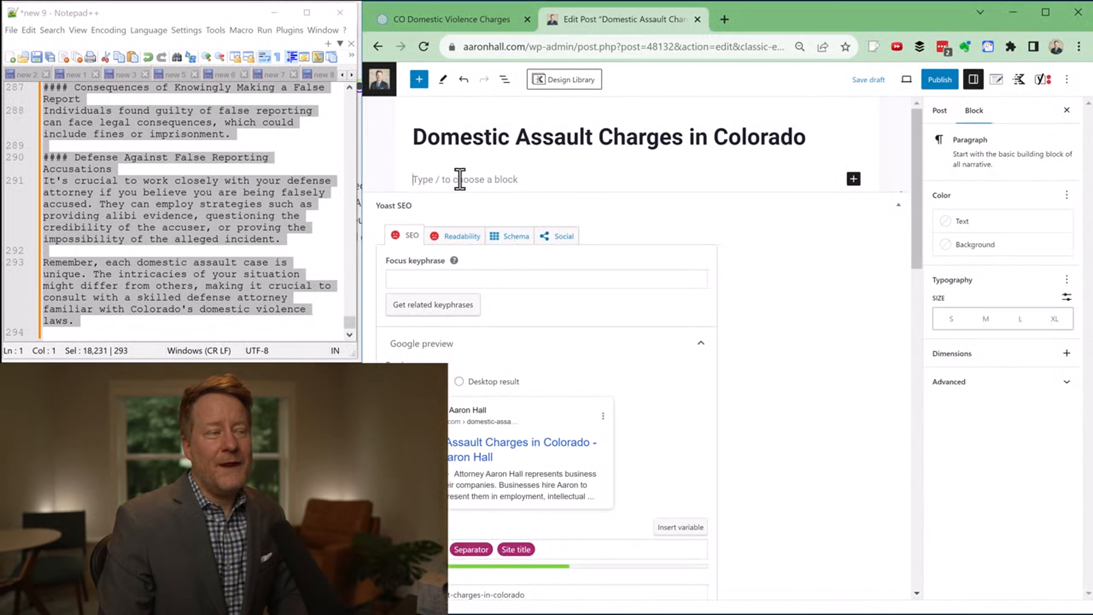
left_click(163, 193)
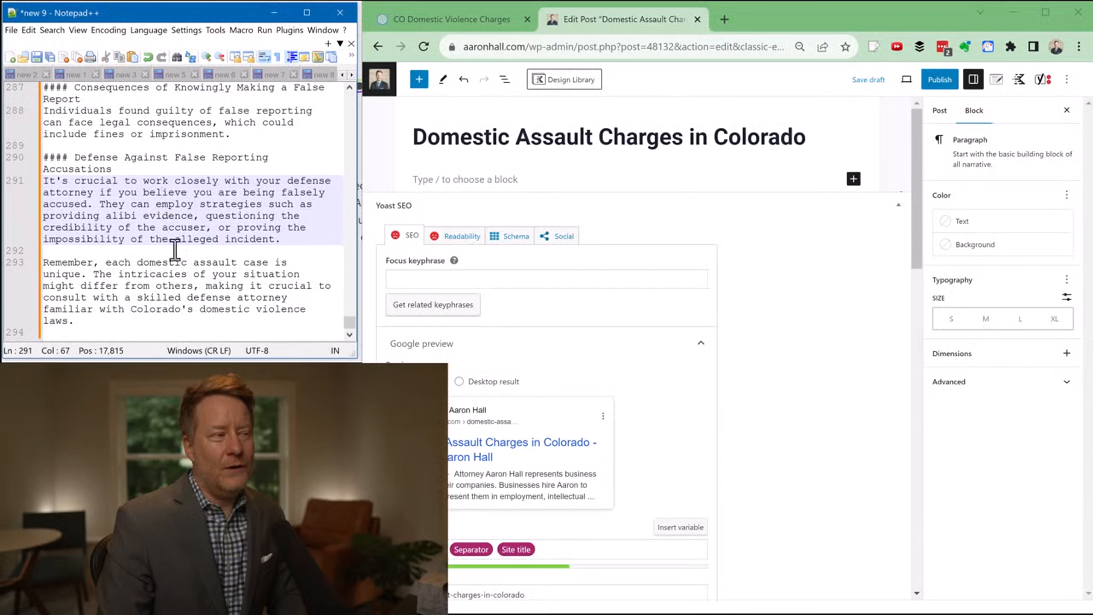
left_click_drag(354, 320, 349, 91)
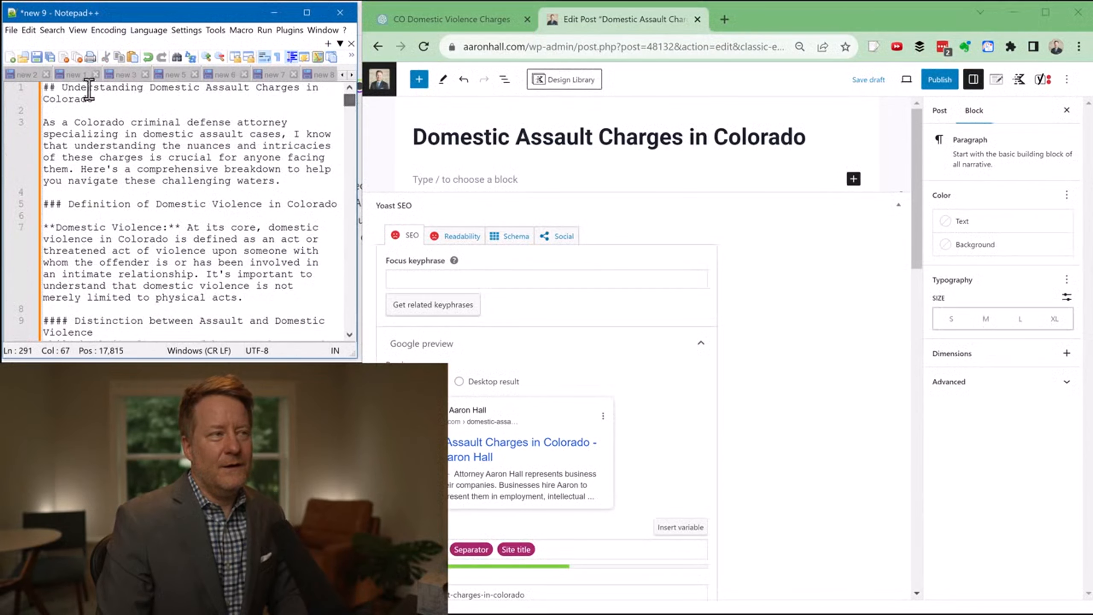
left_click(55, 92)
key("ctrl+a")
key("ctrl+c")
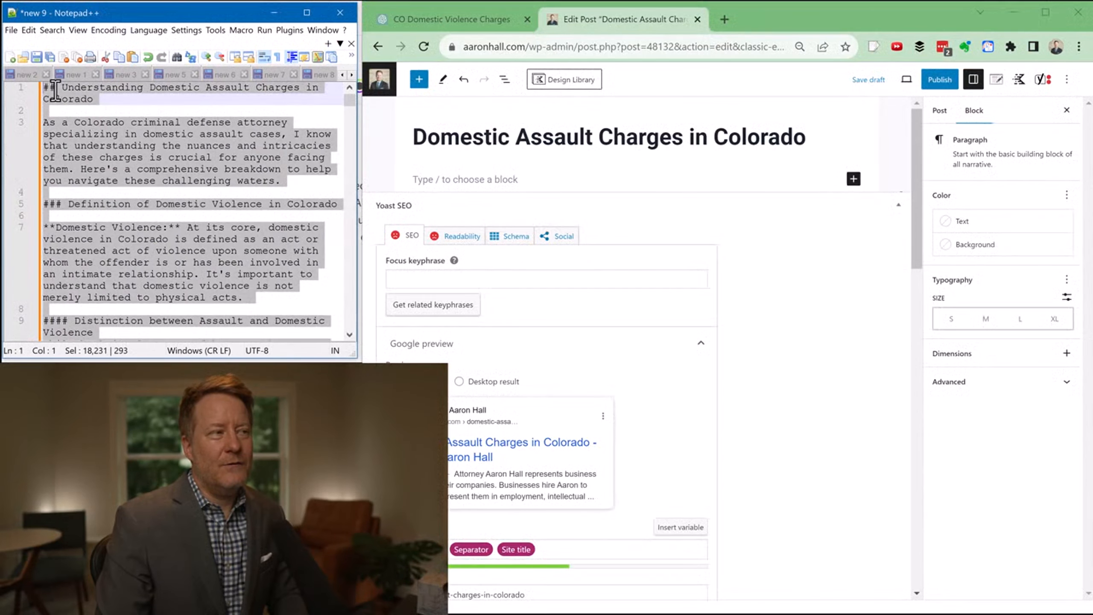
left_click(437, 177)
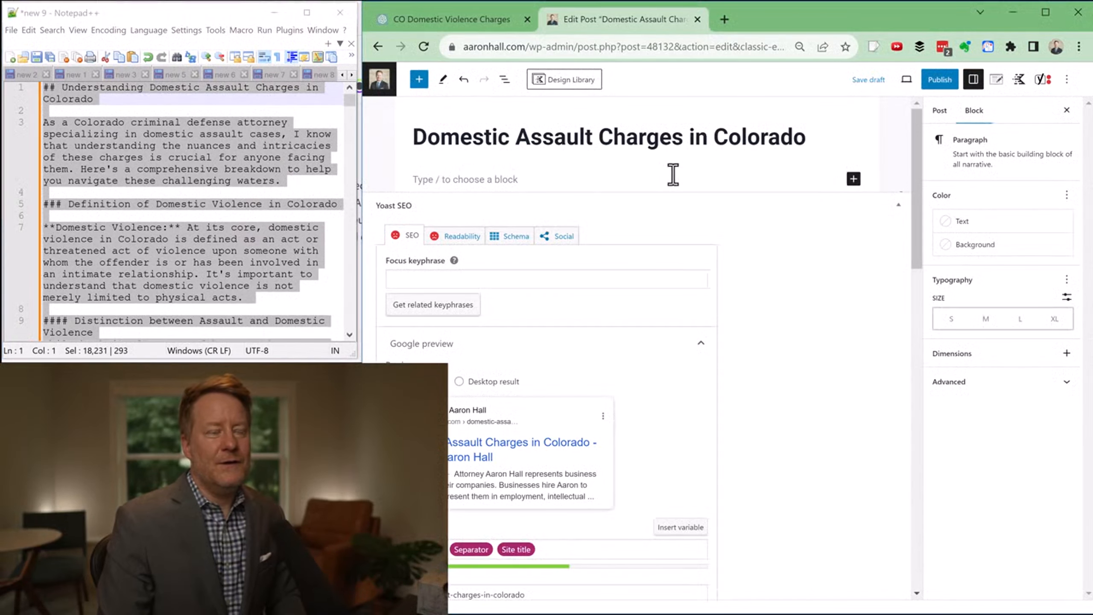
key("ctrl+v")
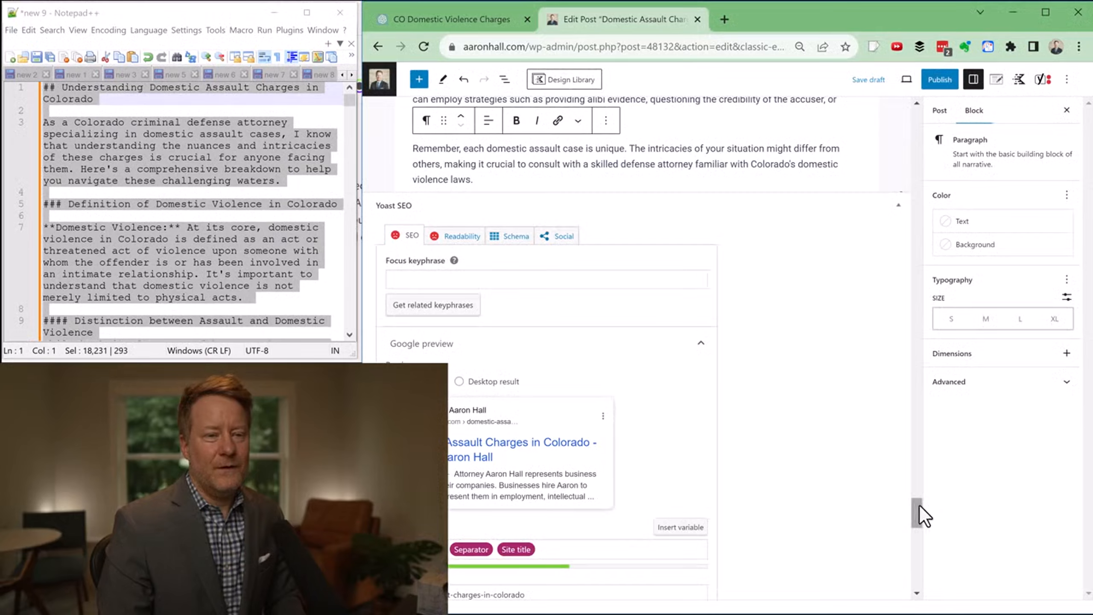
Compare the markdown headings at the start of the Notepad++ document with the formatted headings in the WordPress post.
left_click_drag(920, 506, 921, 115)
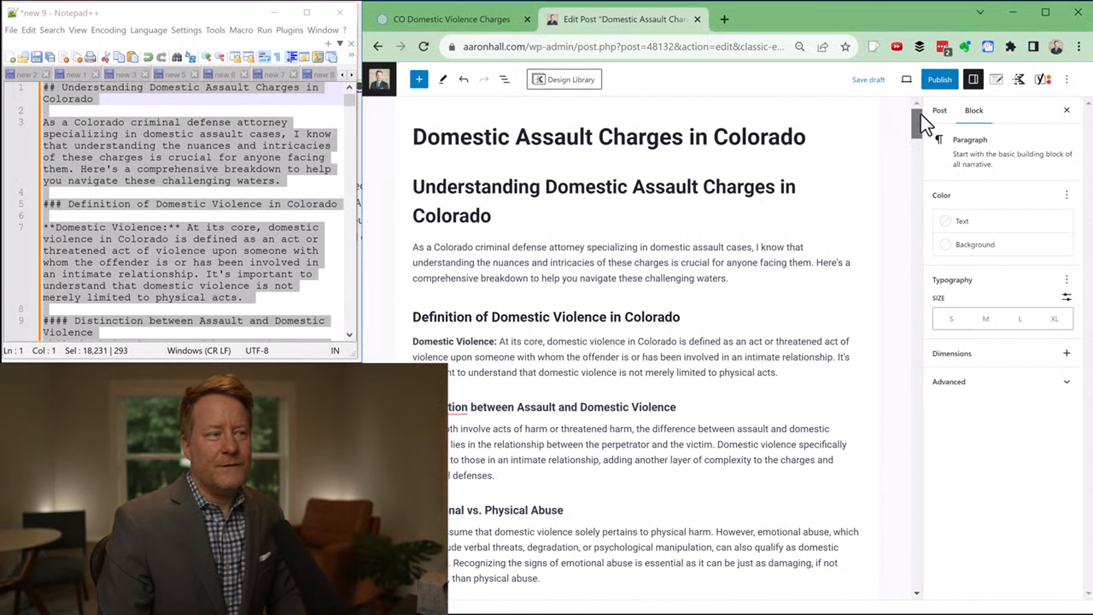
left_click(252, 217)
left_click(106, 99)
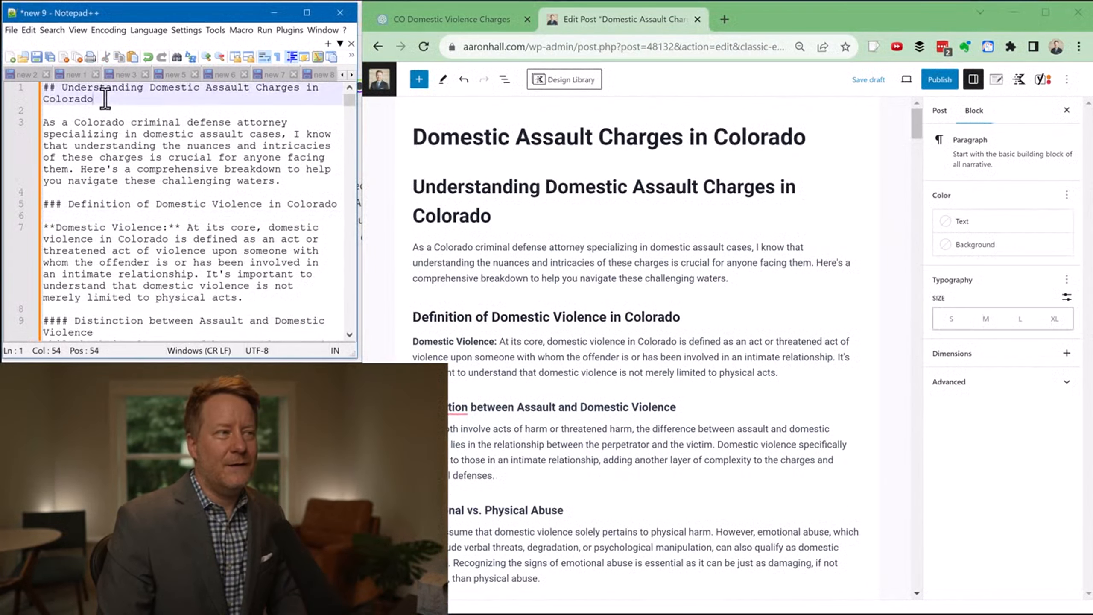
left_click_drag(105, 98, 43, 95)
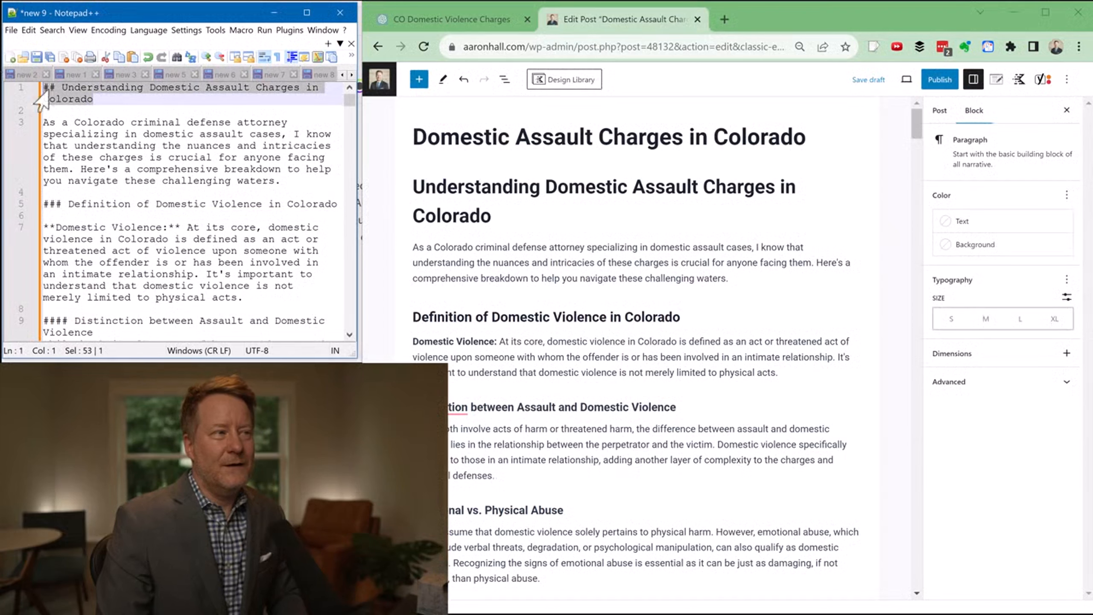
left_click(120, 102)
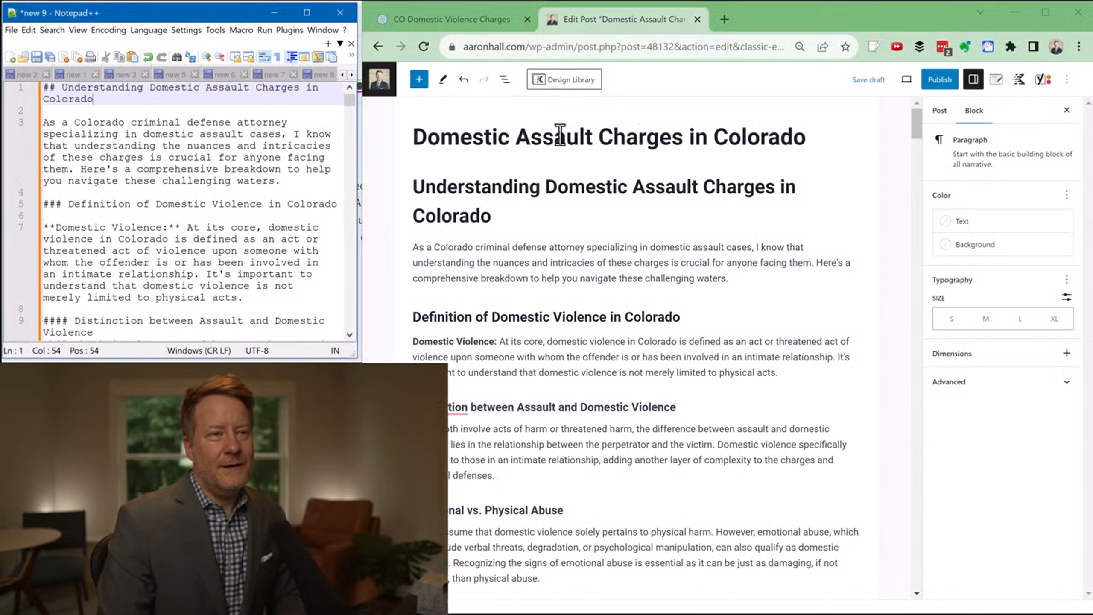
left_click_drag(499, 137, 794, 138)
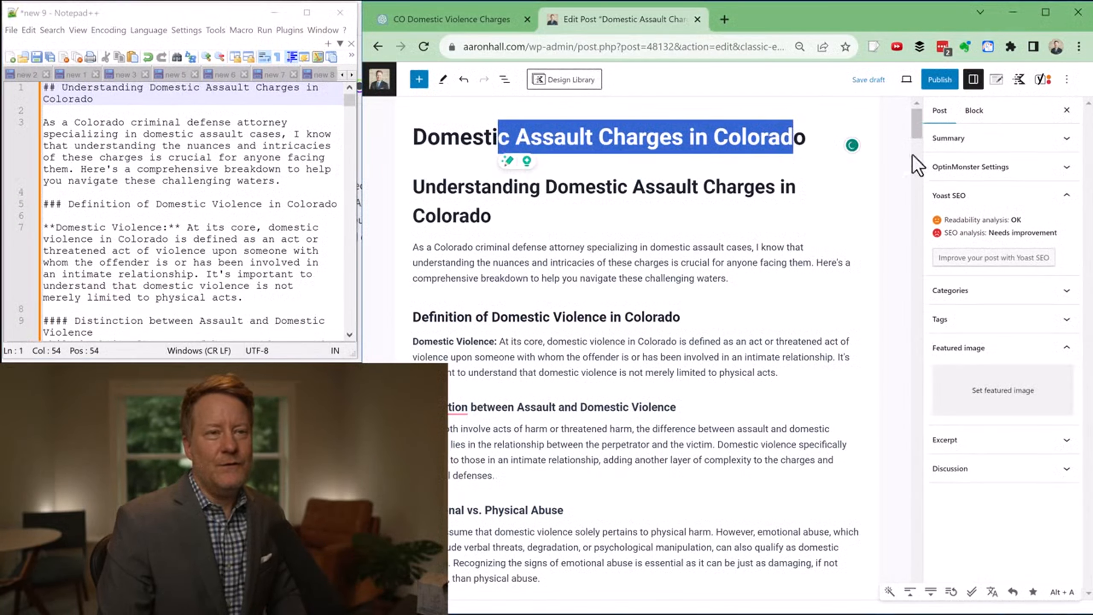
left_click_drag(89, 204, 310, 206)
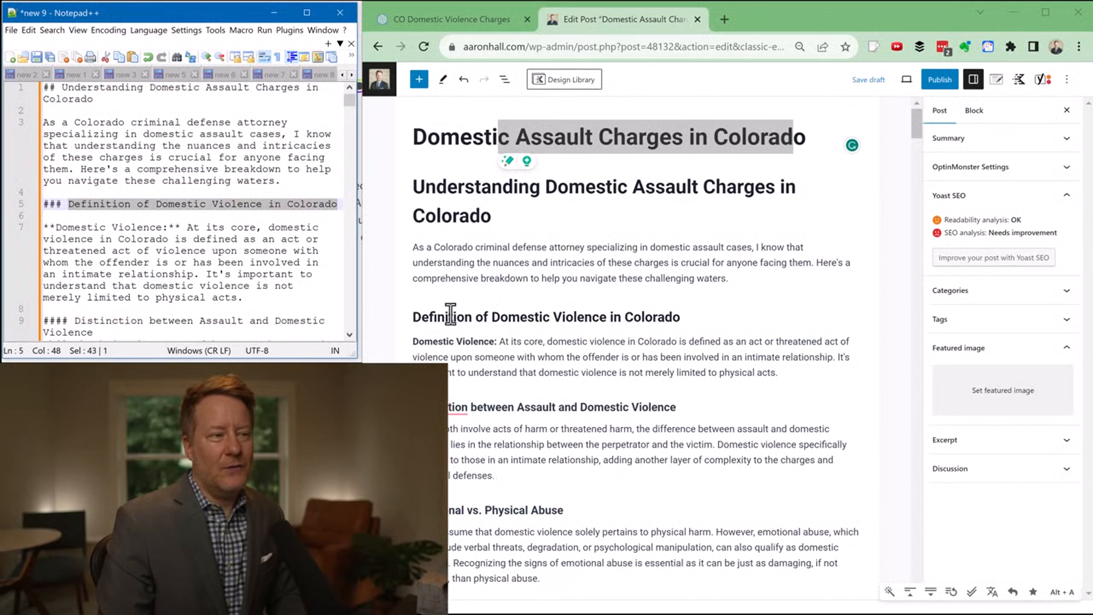
left_click_drag(446, 317, 683, 321)
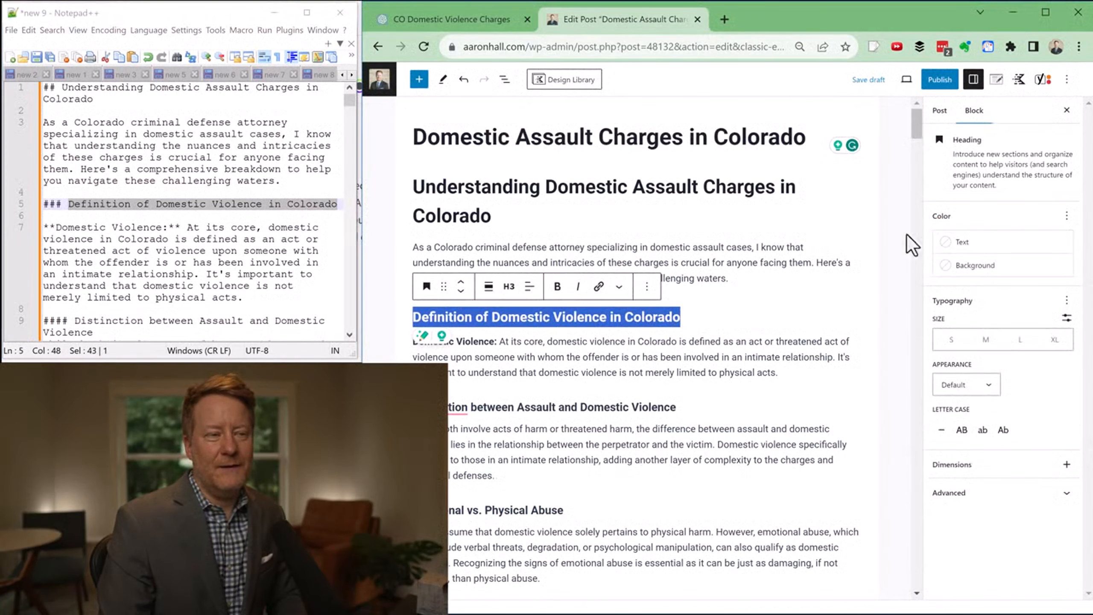
Deselect the "Definition of Domestic Violence in Colorado" heading and save the post draft with the pasted article.
left_click_drag(916, 122, 926, 90)
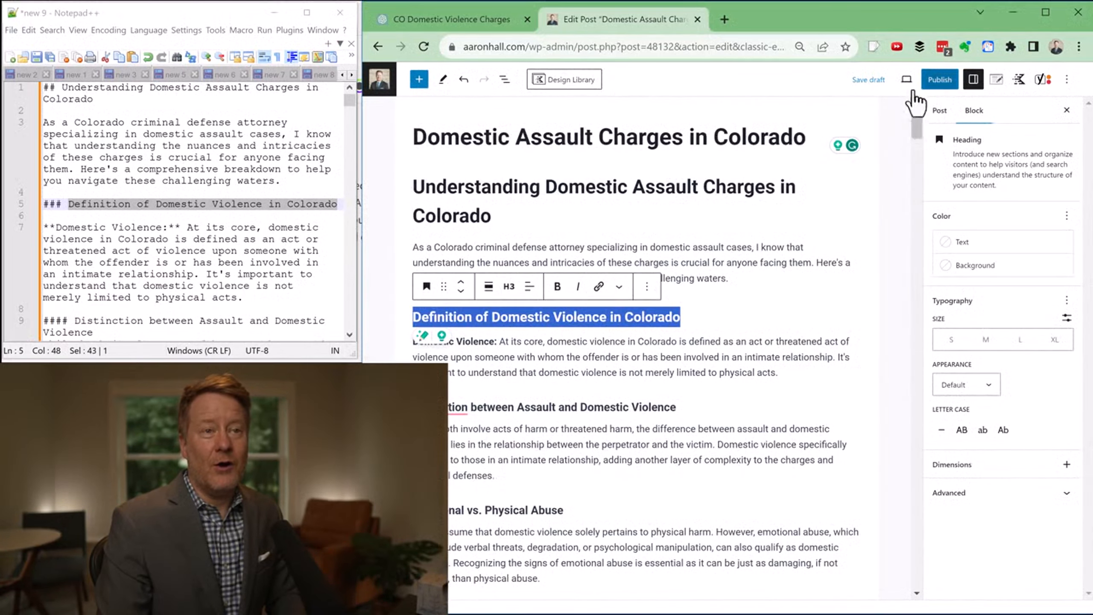
left_click(789, 368)
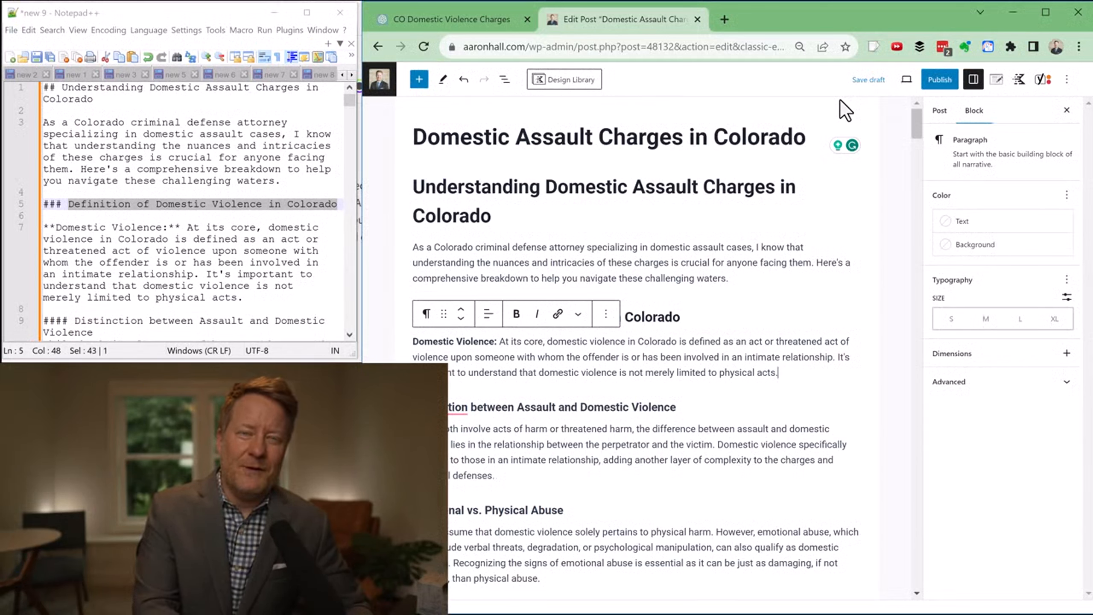
key("ctrl+s")
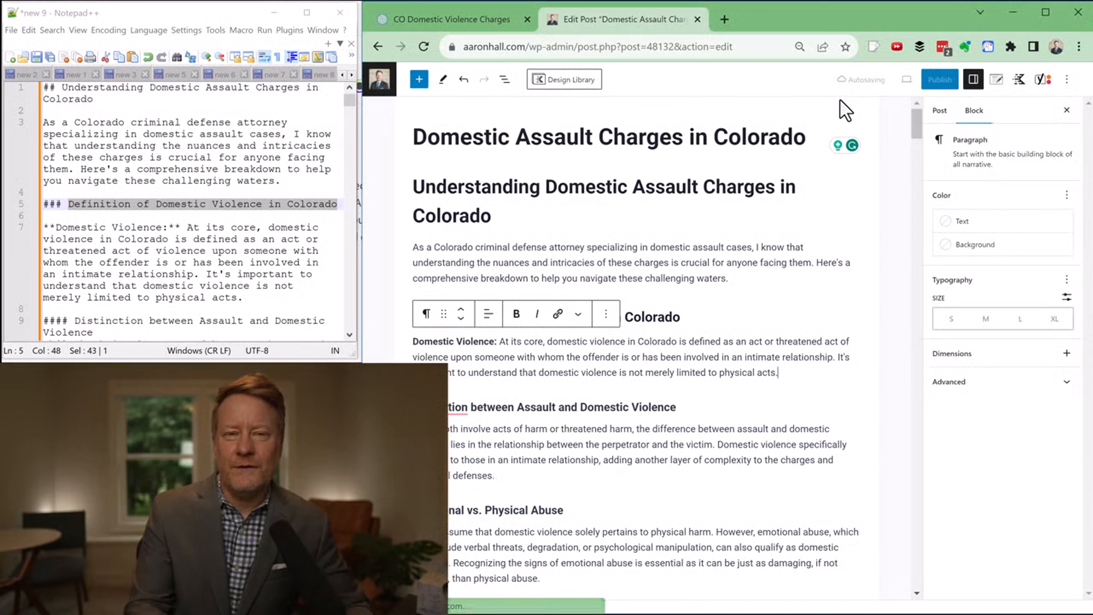